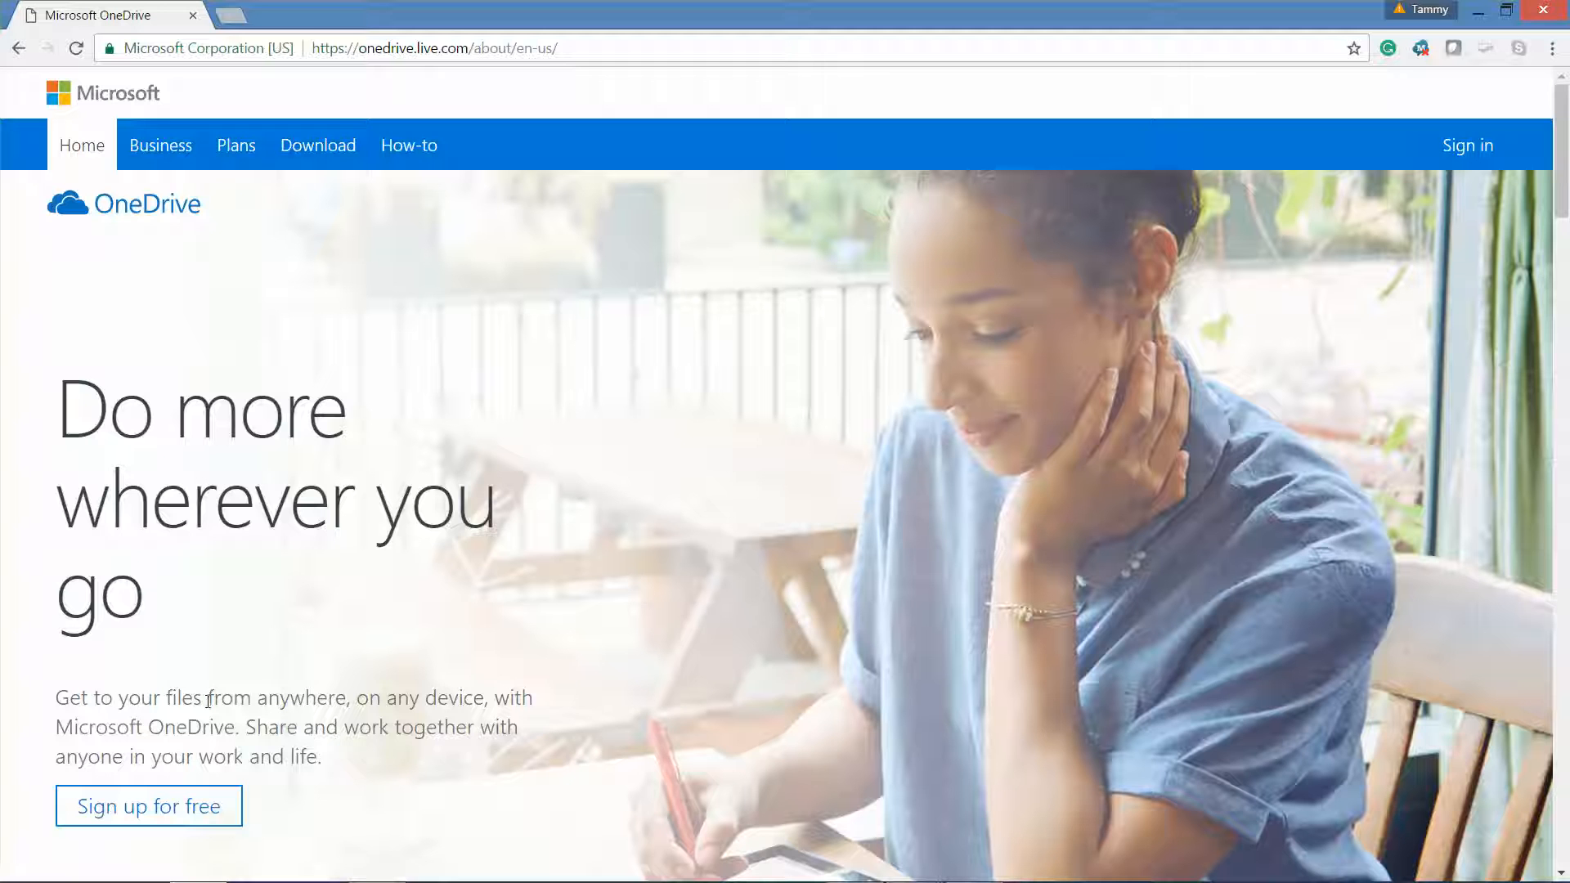
- Begin OneDrive sign-up with a new Microsoft account, opting out of promotional emails
click(185, 801)
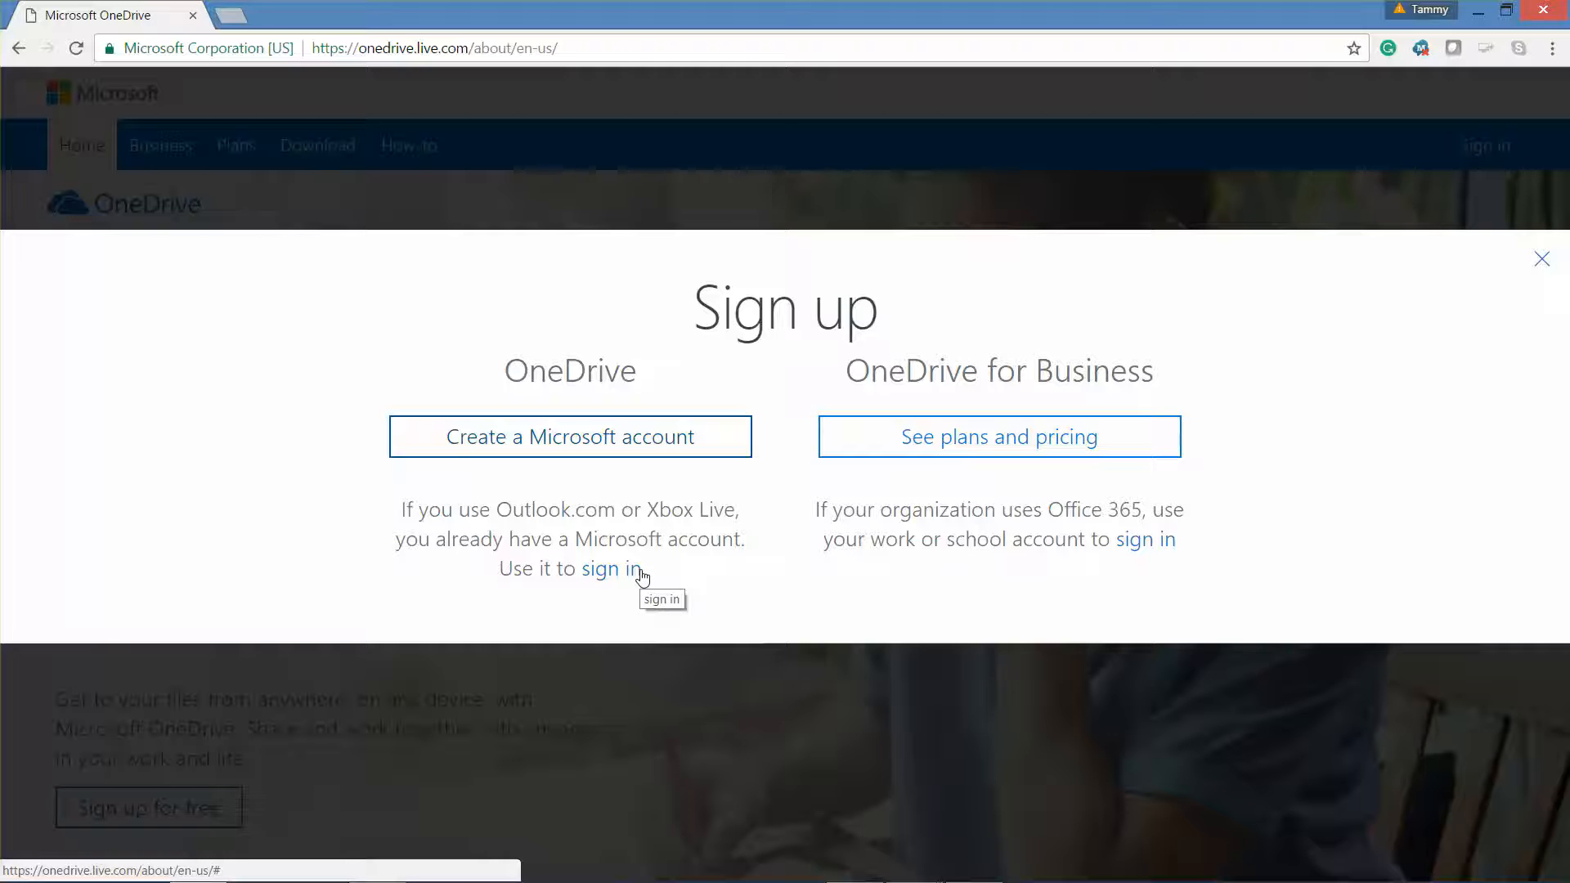
click(605, 449)
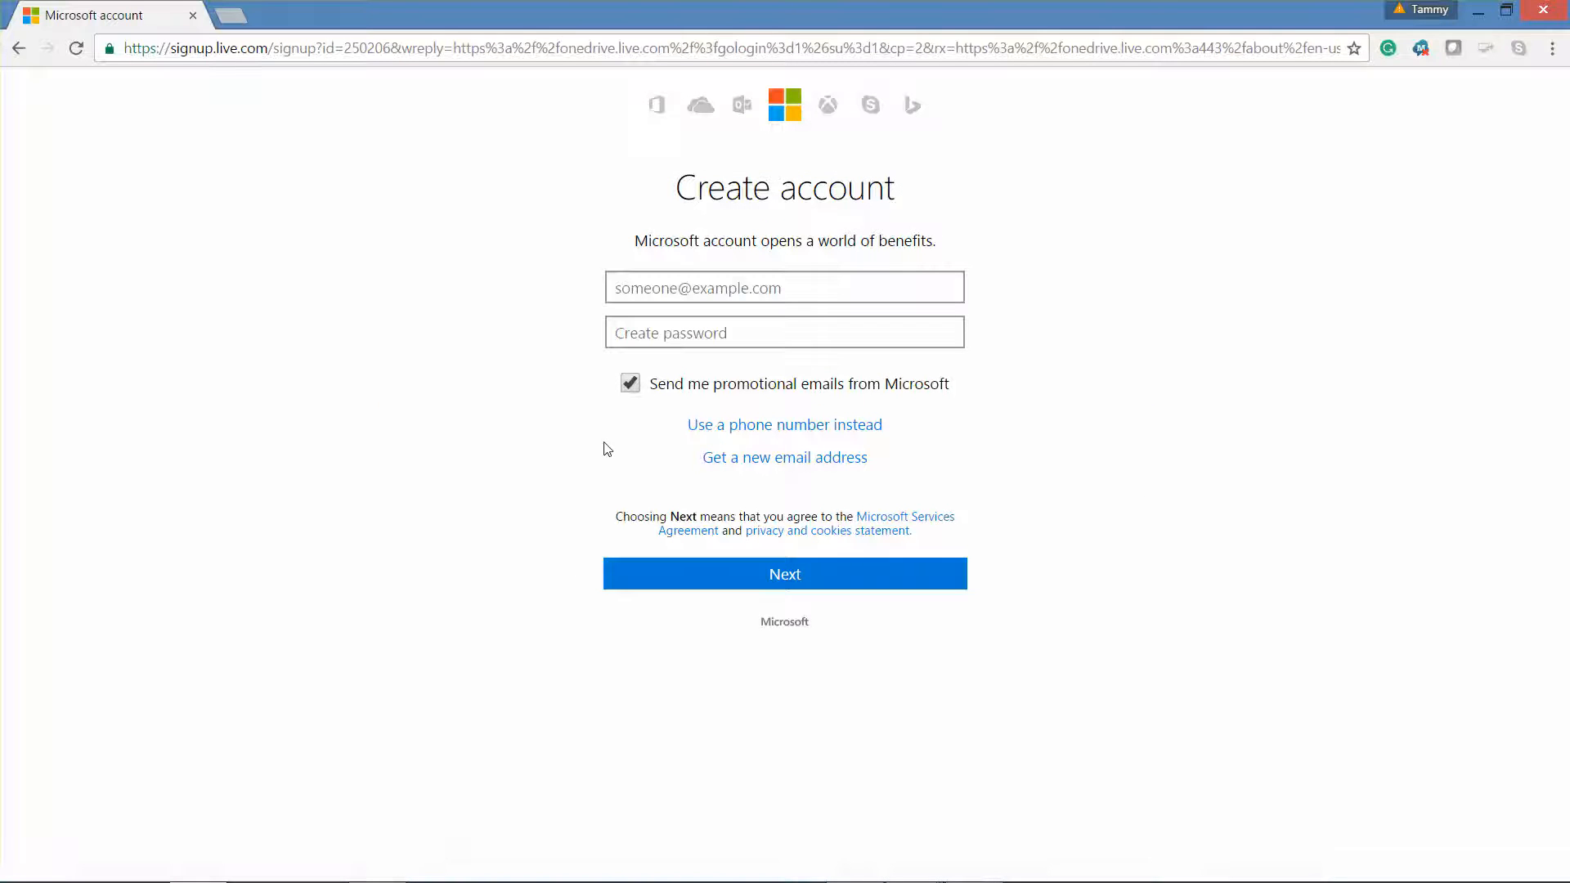
click(632, 386)
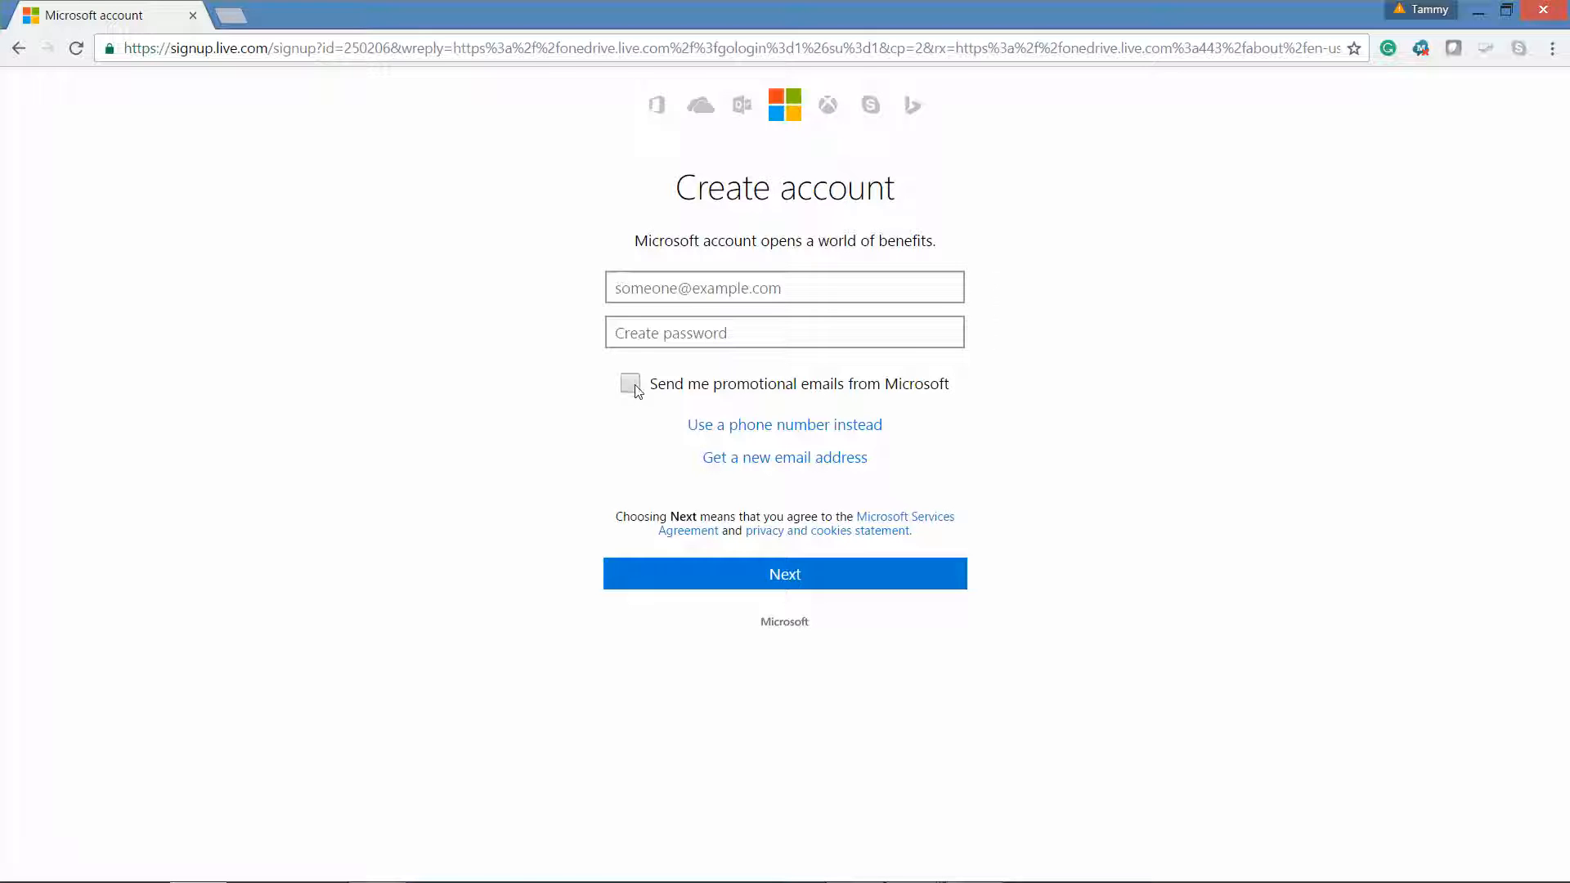
click(767, 463)
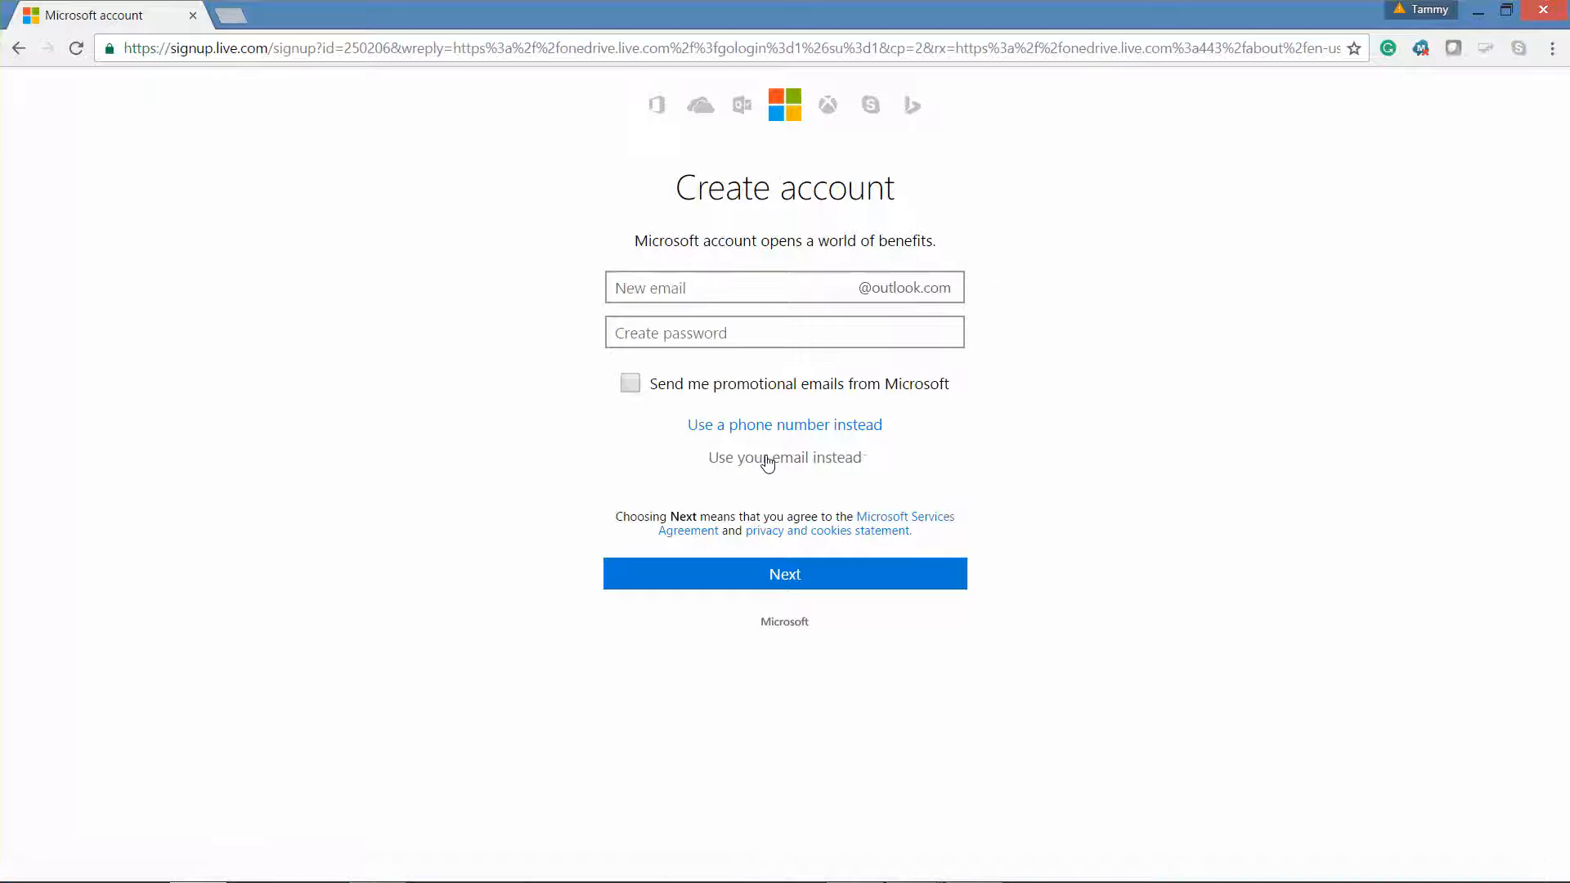
- Enter the training account's new outlook.com username, using a hyphen before 2016
click(724, 301)
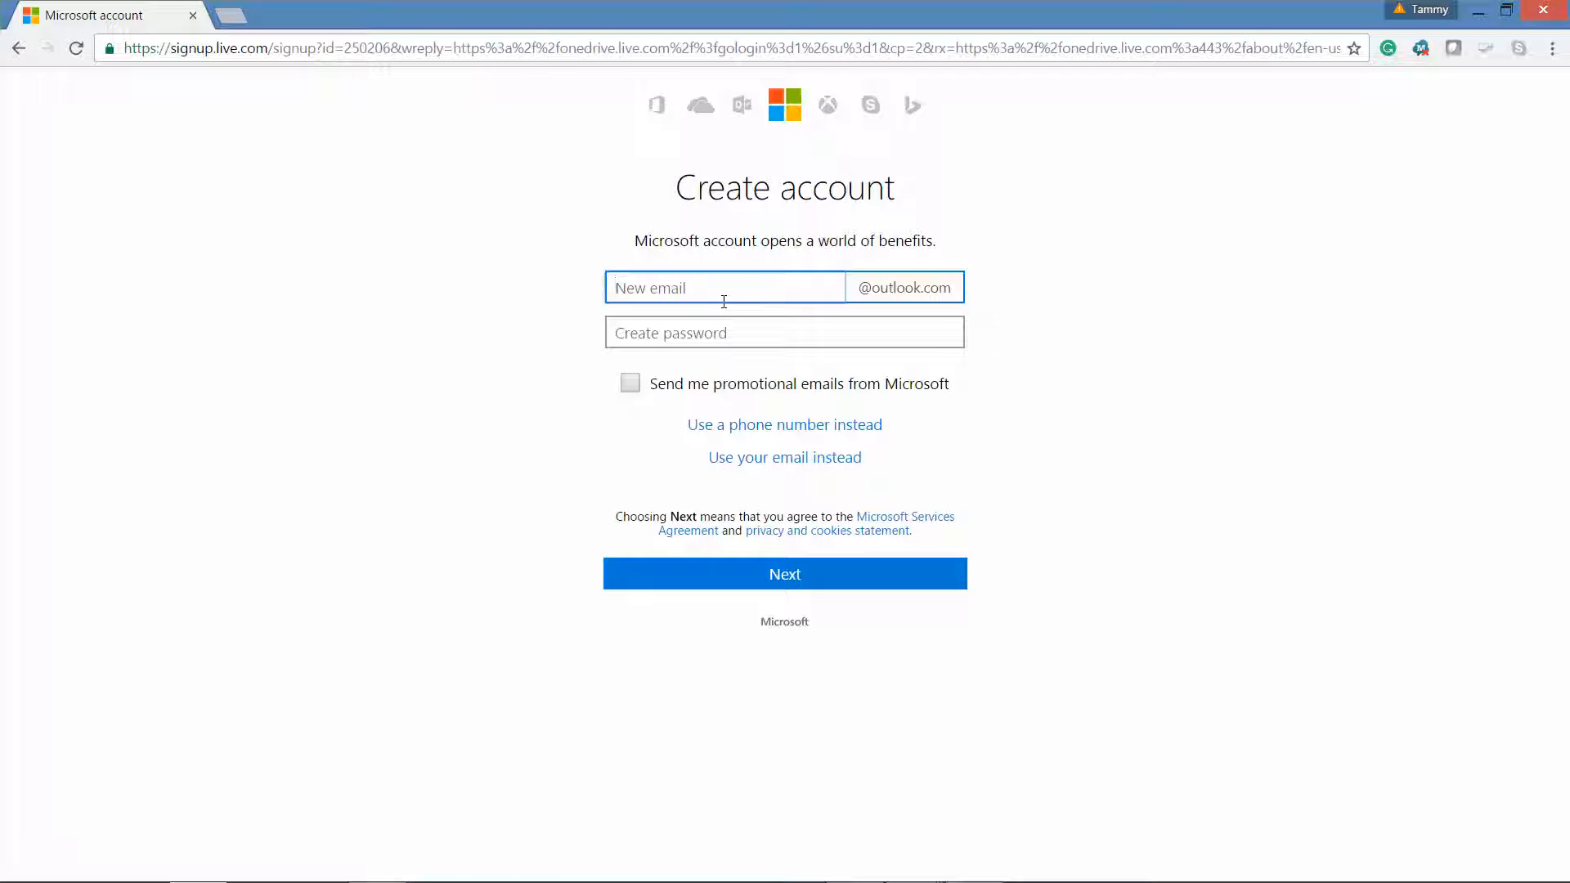
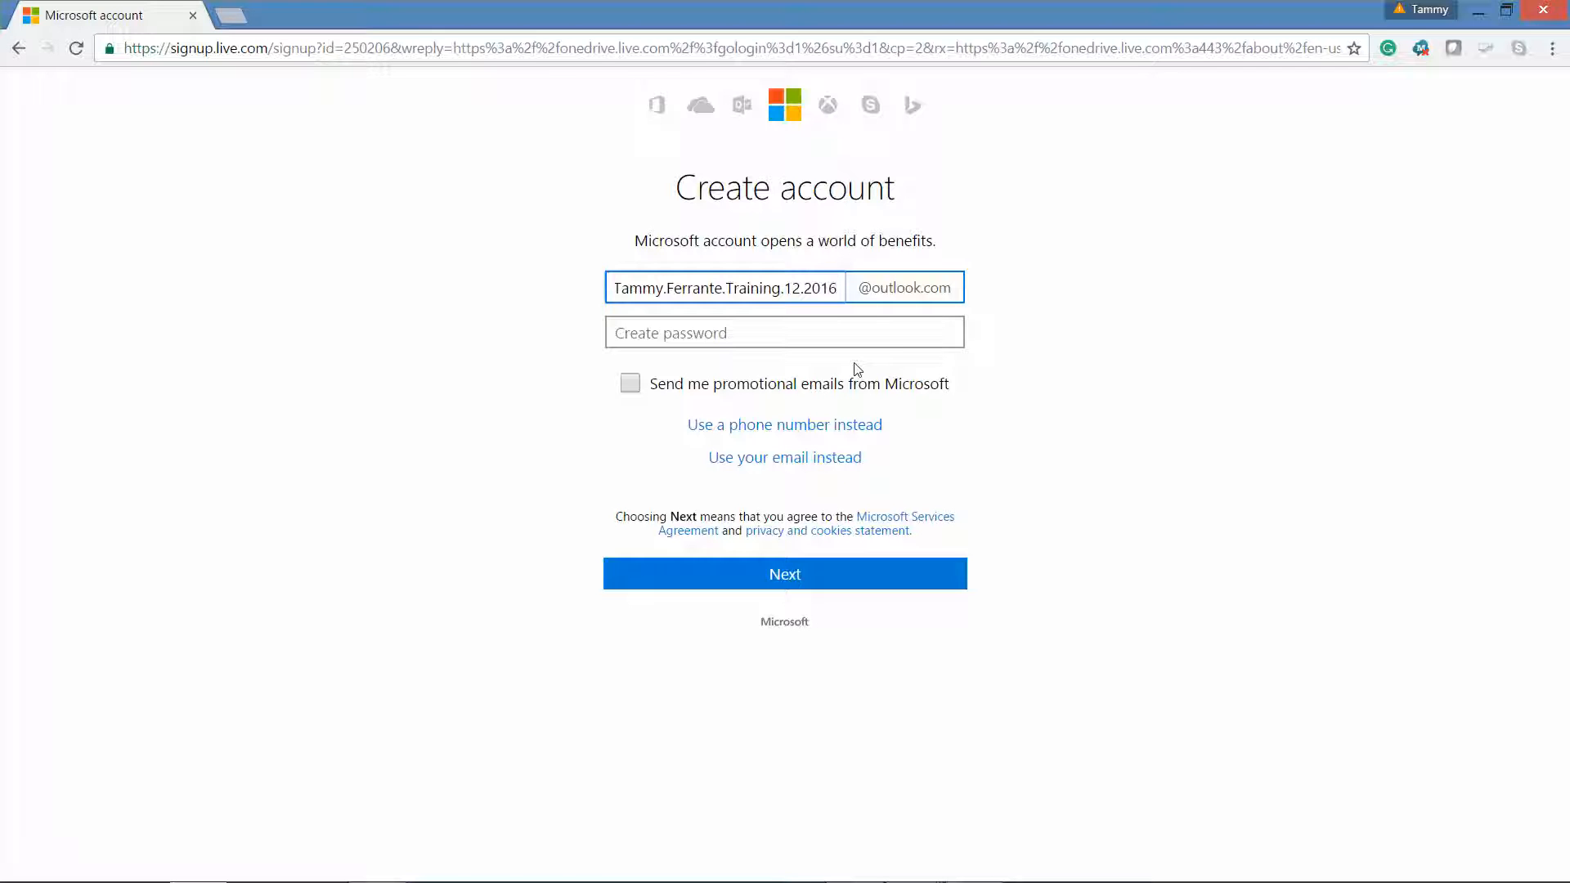
click(803, 286)
key(BackSpace)
text(.)
key(BackSpace)
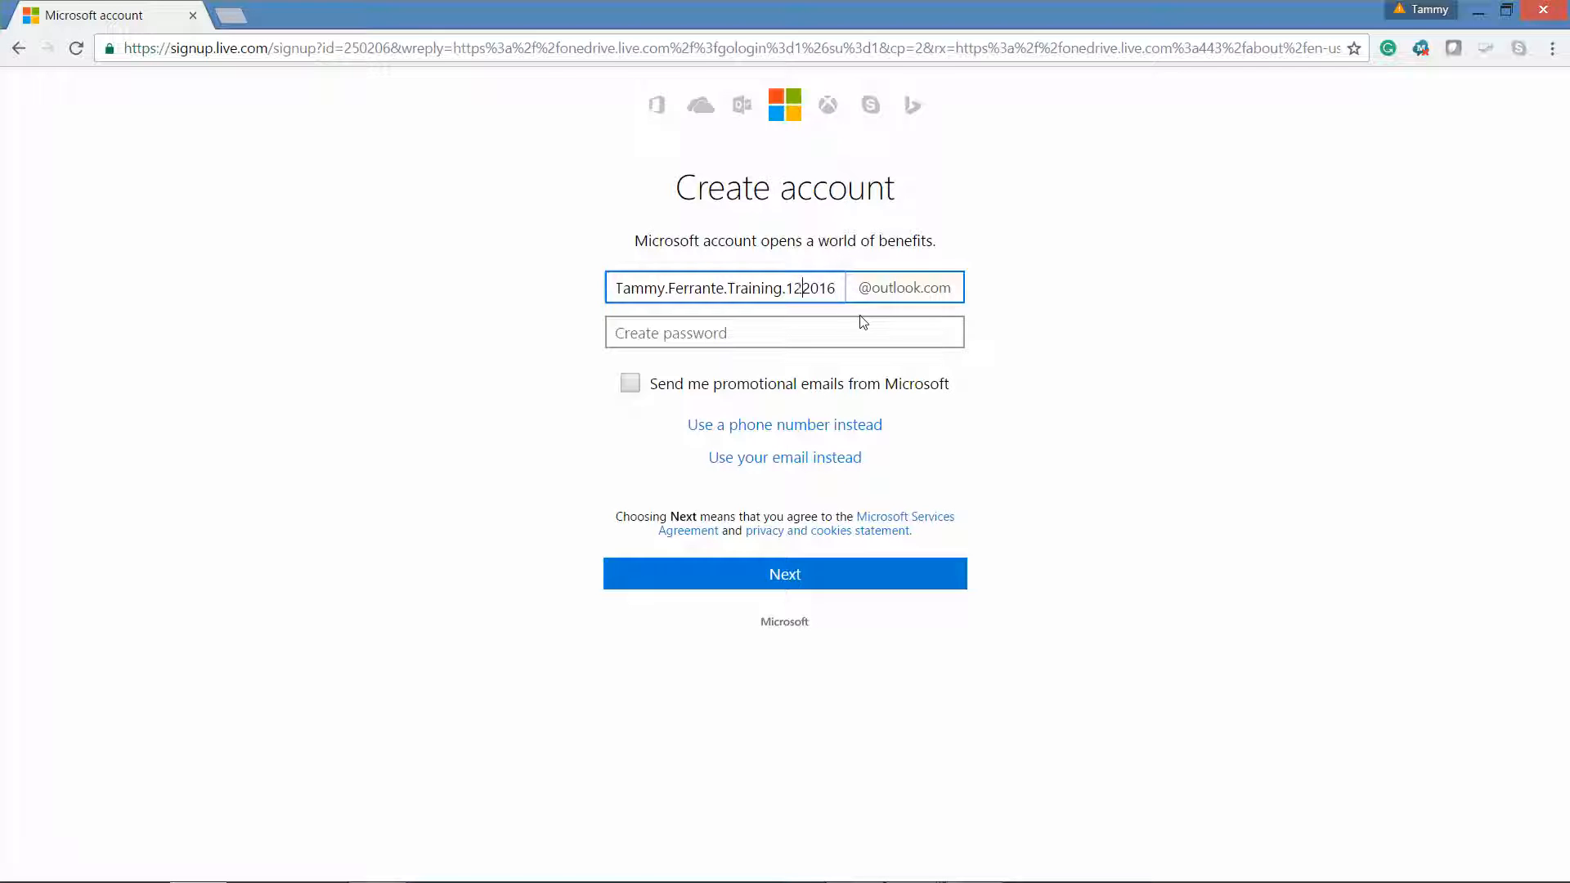
text(-)
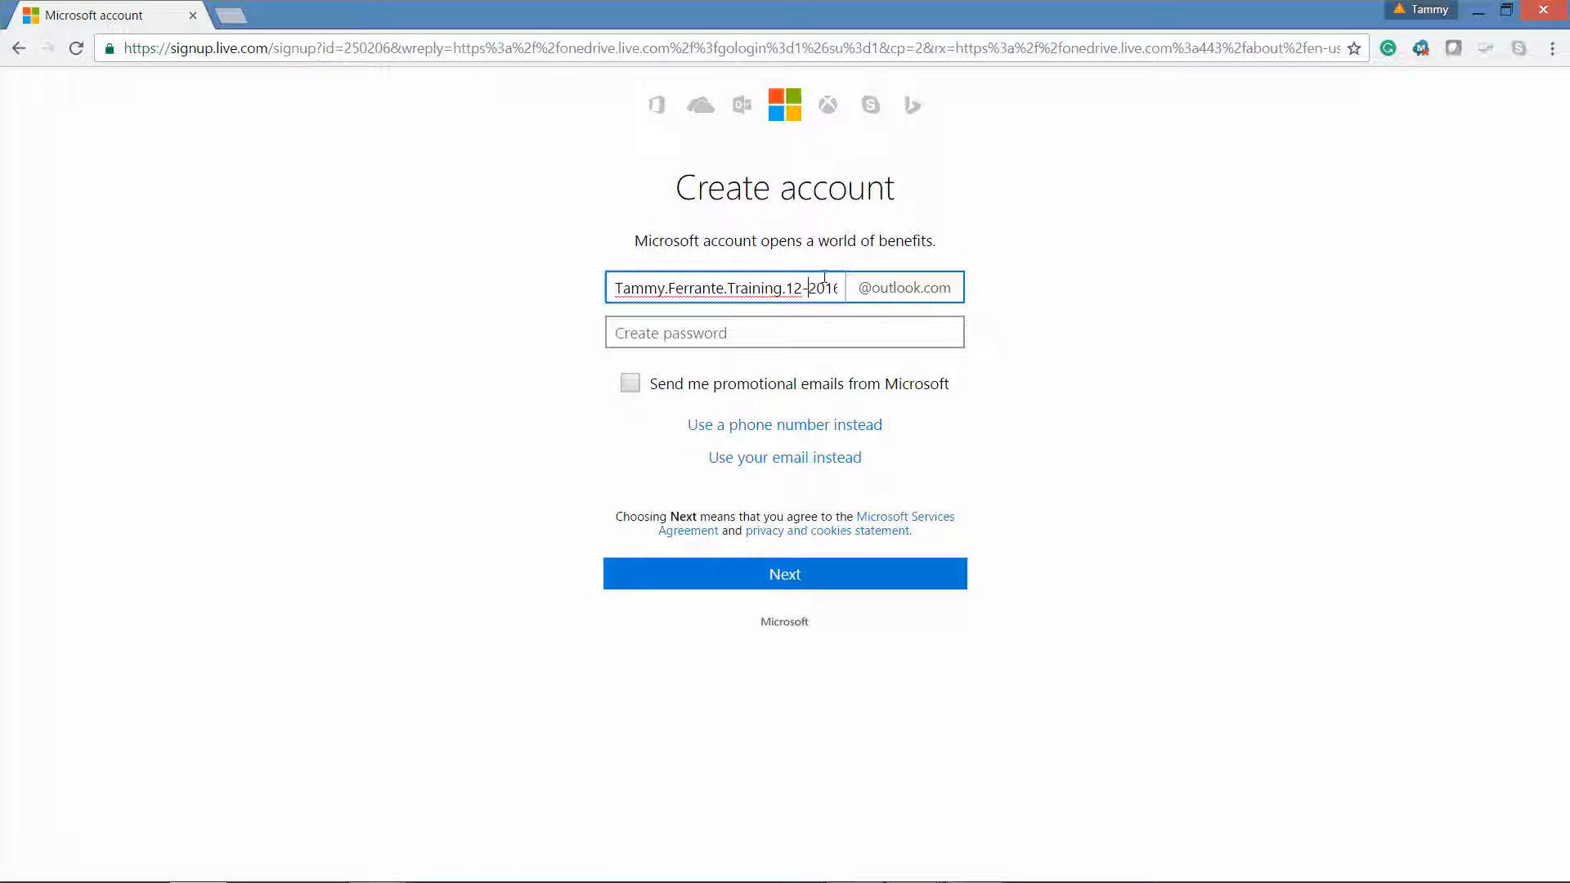
drag(616, 288, 851, 306)
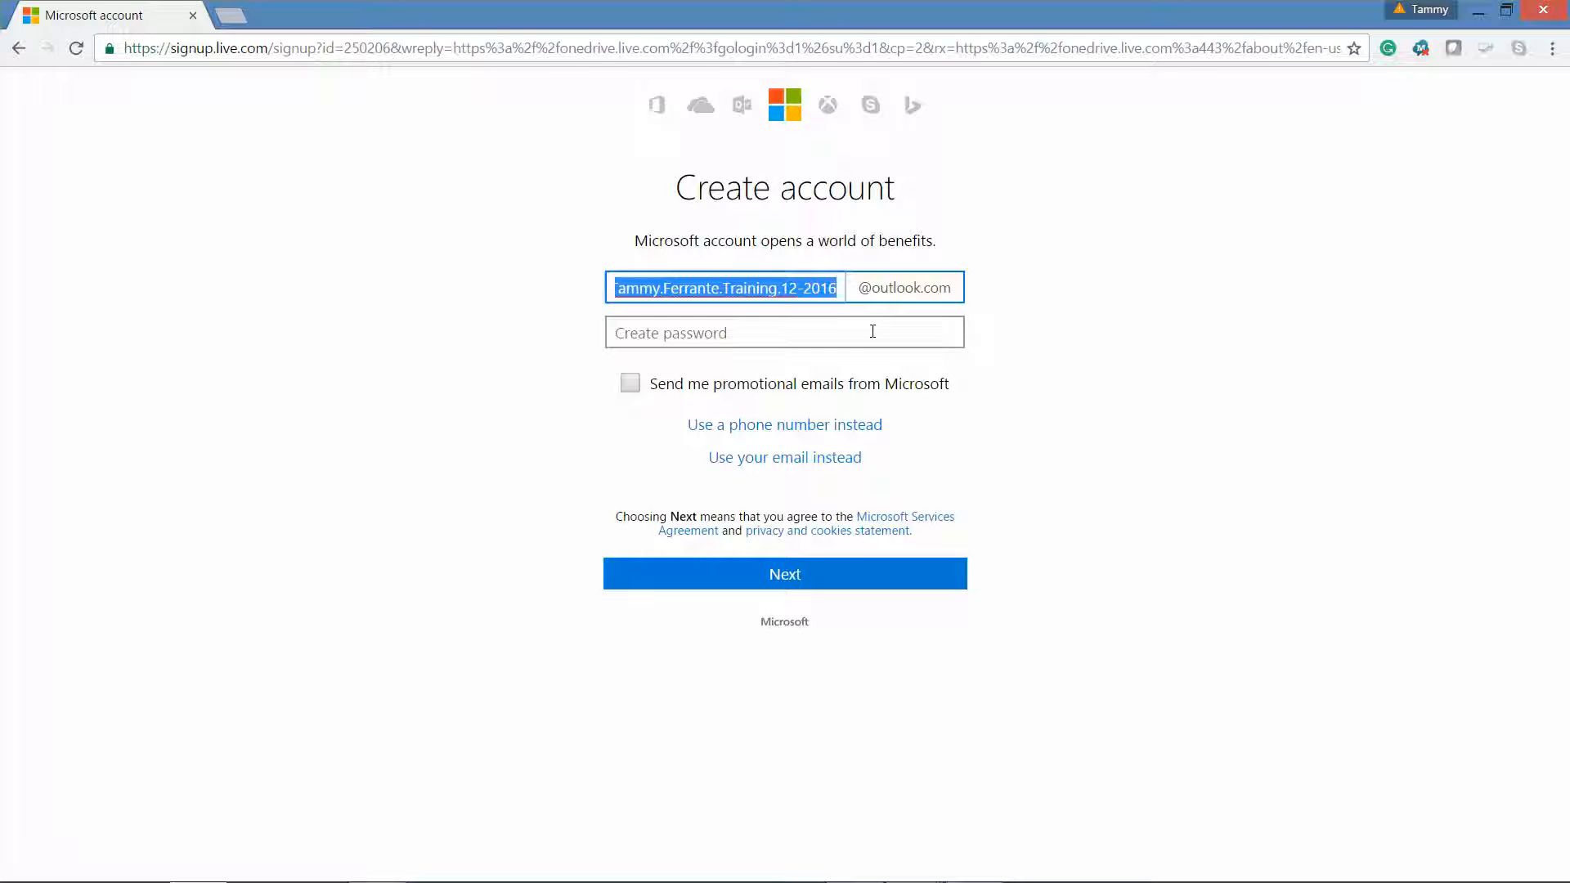
- Set the account password, replacing the rejected too-common one with a stronger password
click(806, 339)
text(••)
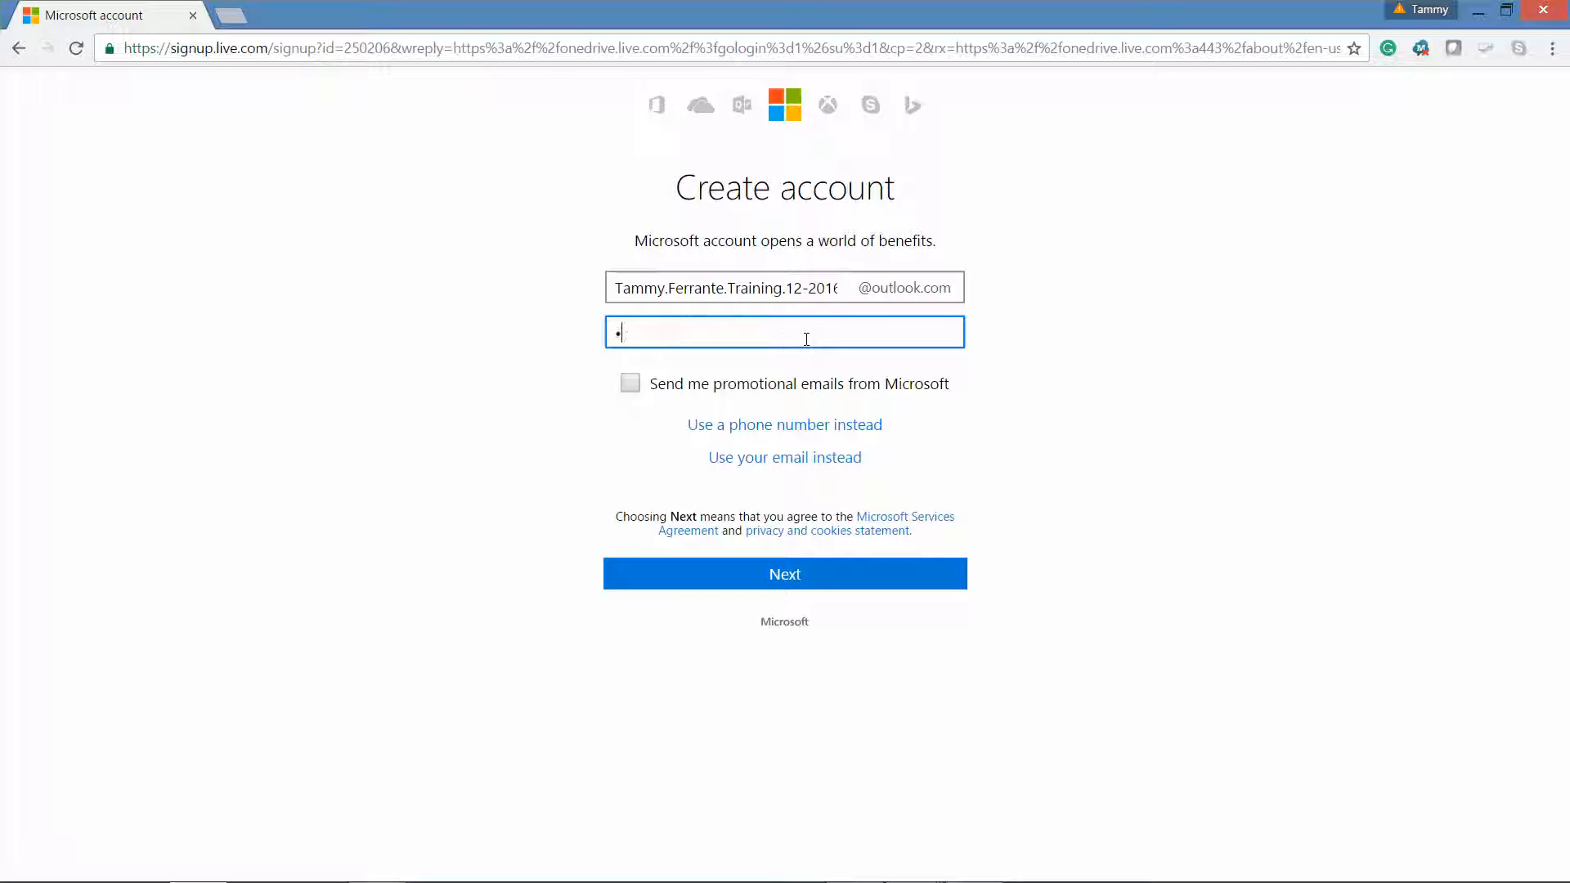
text(••••••)
click(859, 580)
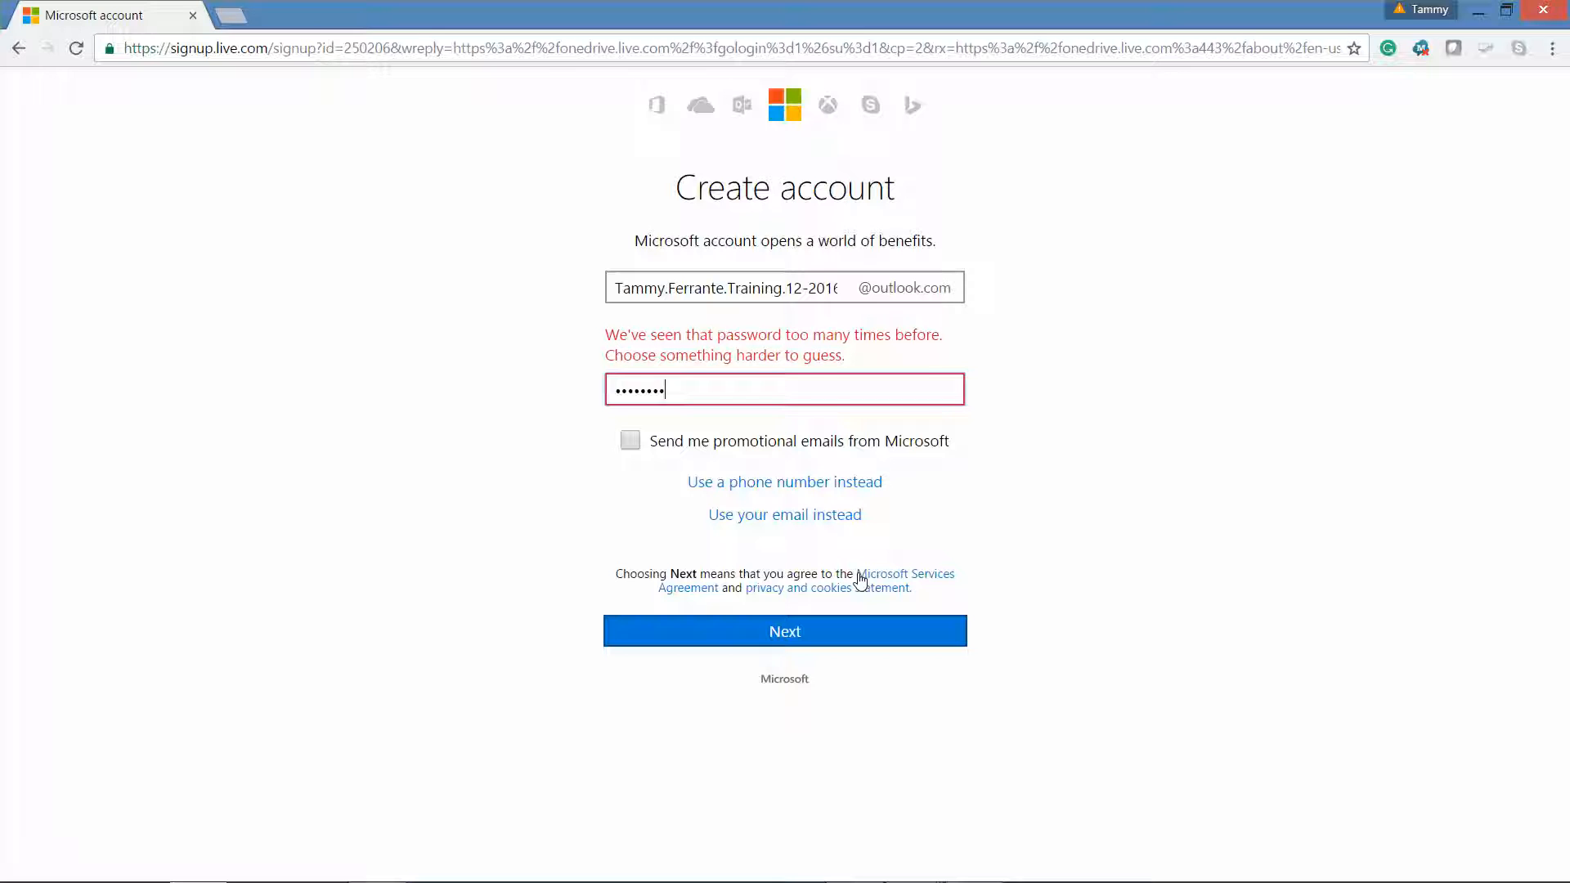
key(BackSpace)
key(BackSpace)
key(BackSpace)
key(BackSpace)
key(BackSpace)
key(BackSpace)
key(BackSpace)
key(BackSpace)
text(•••••••••)
click(885, 637)
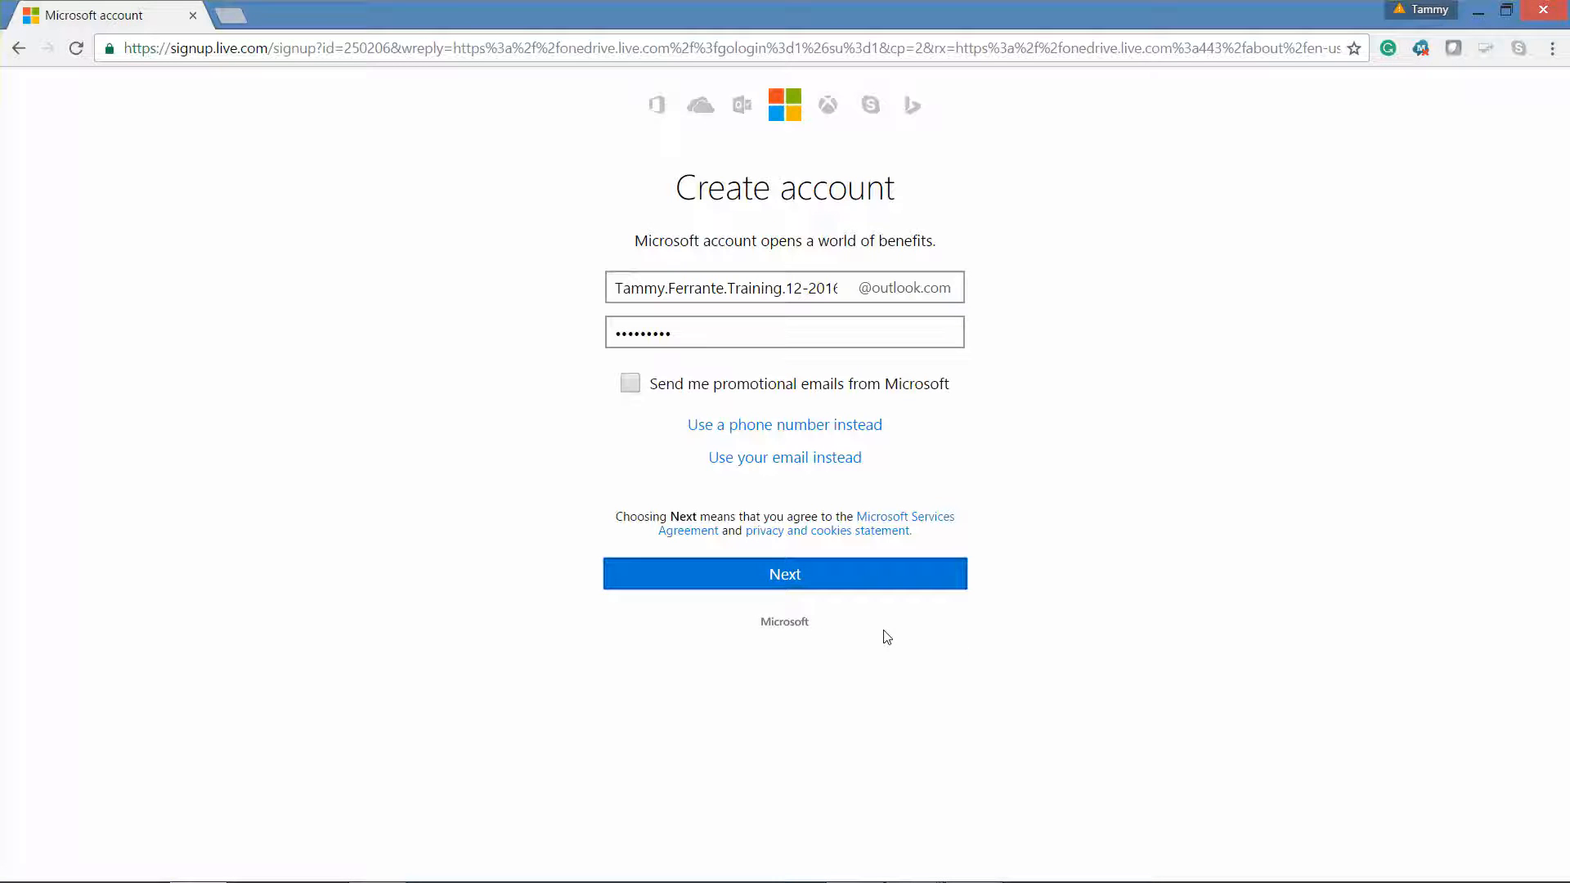
- Create the account and let Chrome save its password
click(856, 579)
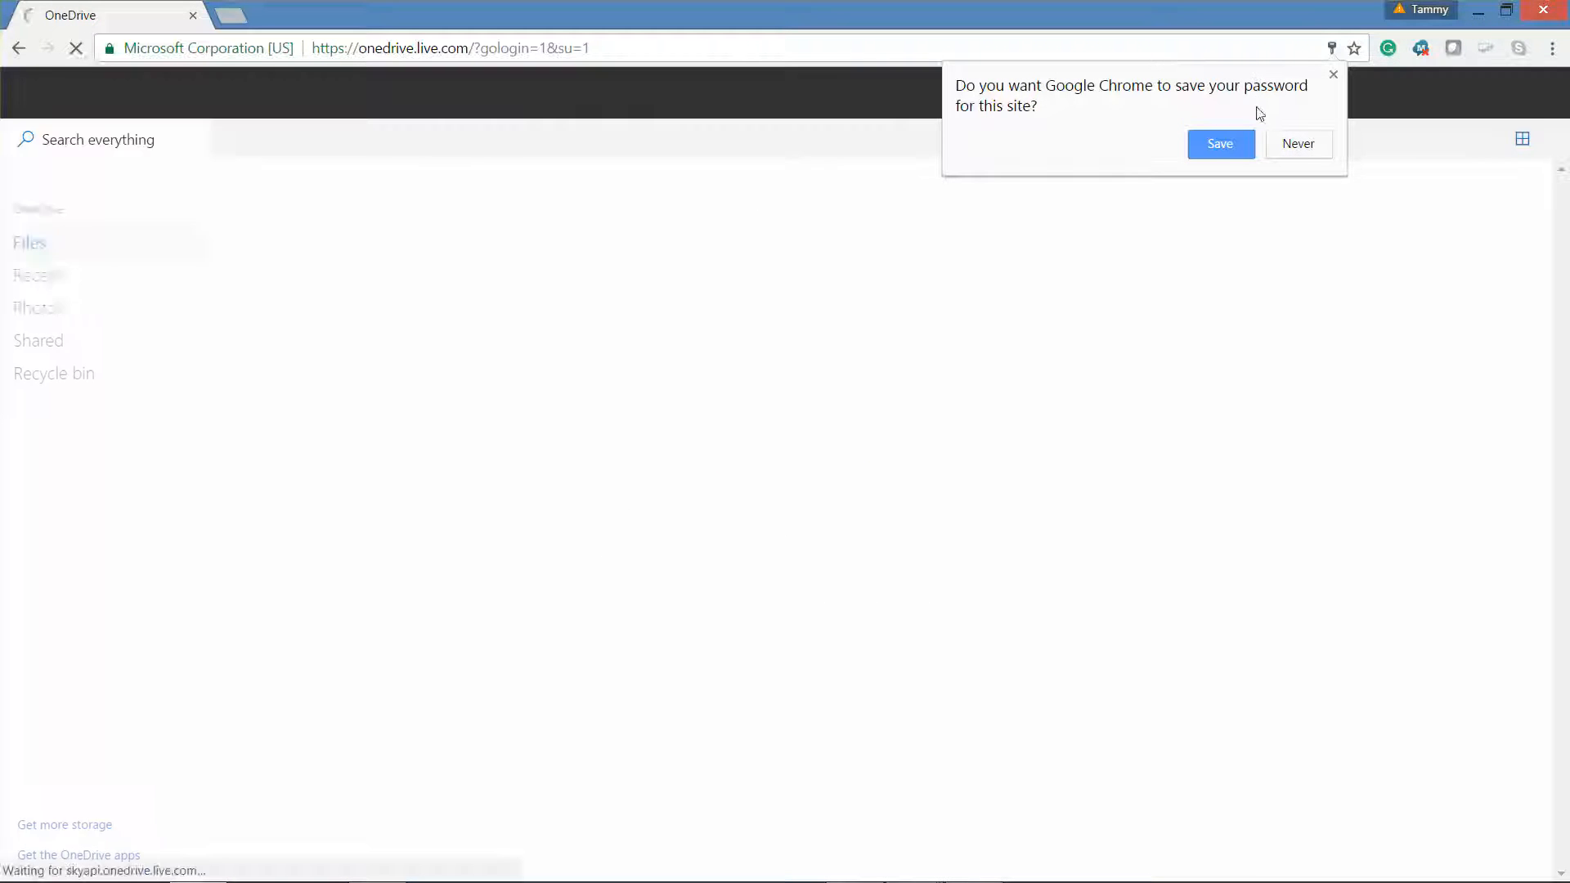
click(1220, 144)
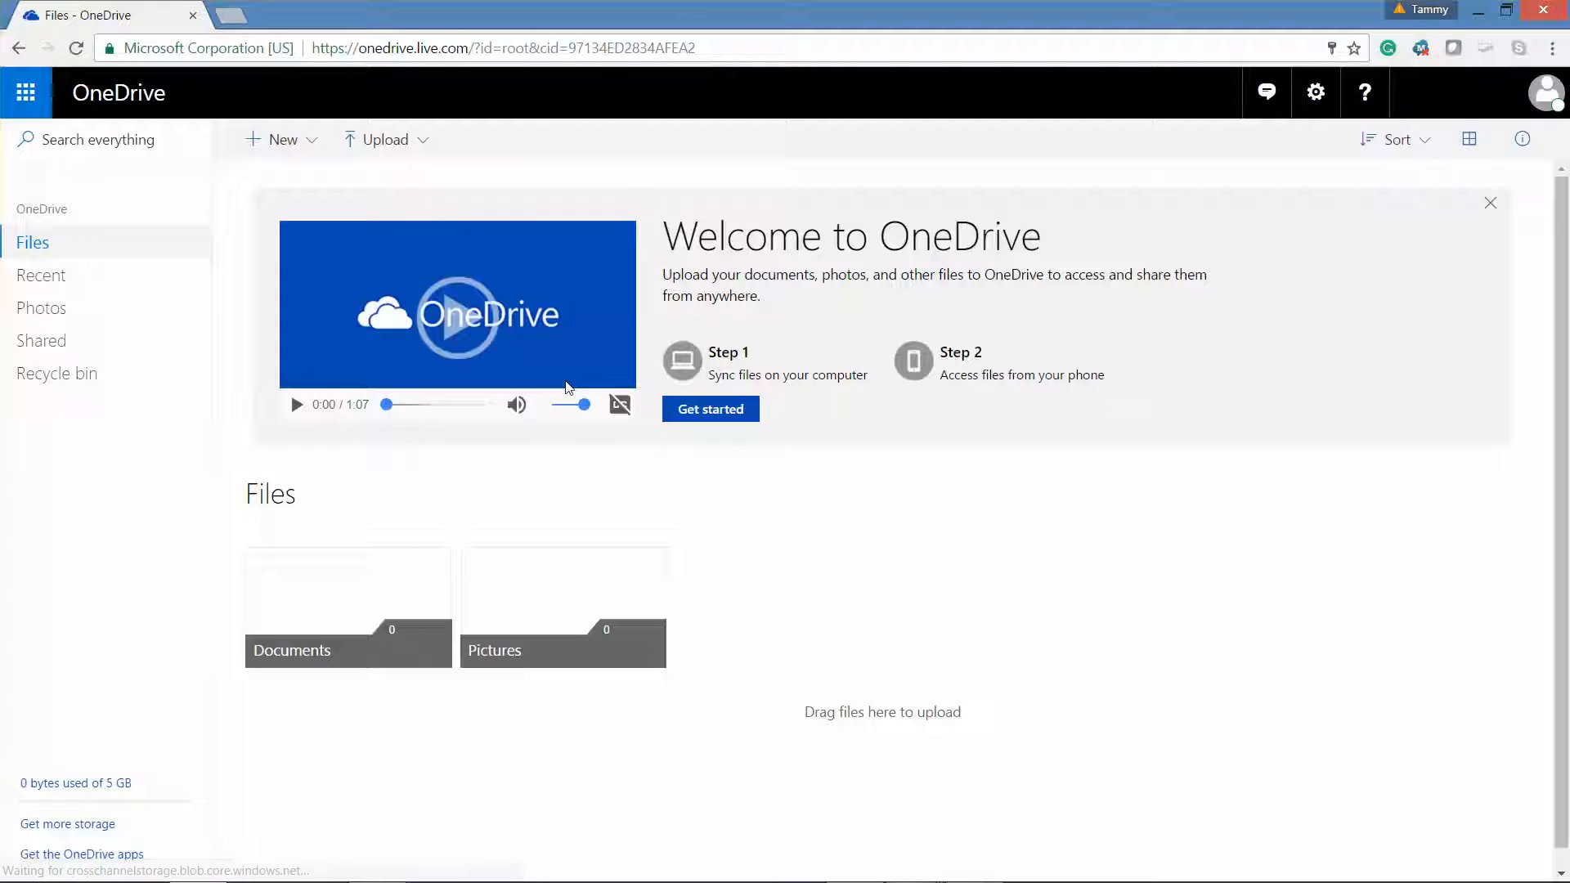
- Create a 'Project Files' folder inside Documents and open it
click(381, 668)
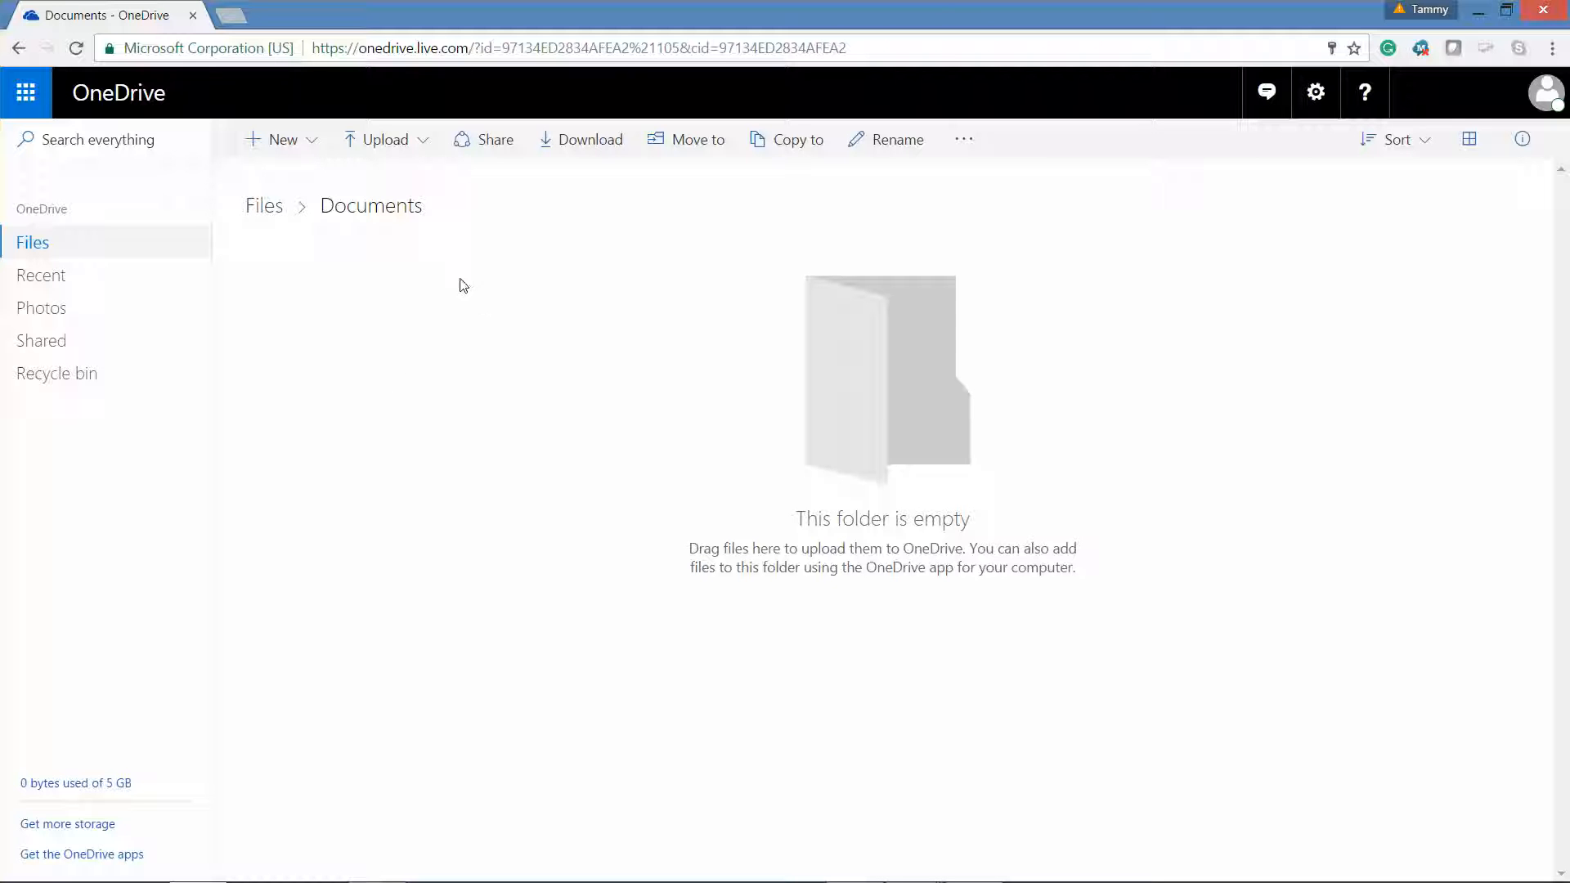
click(311, 152)
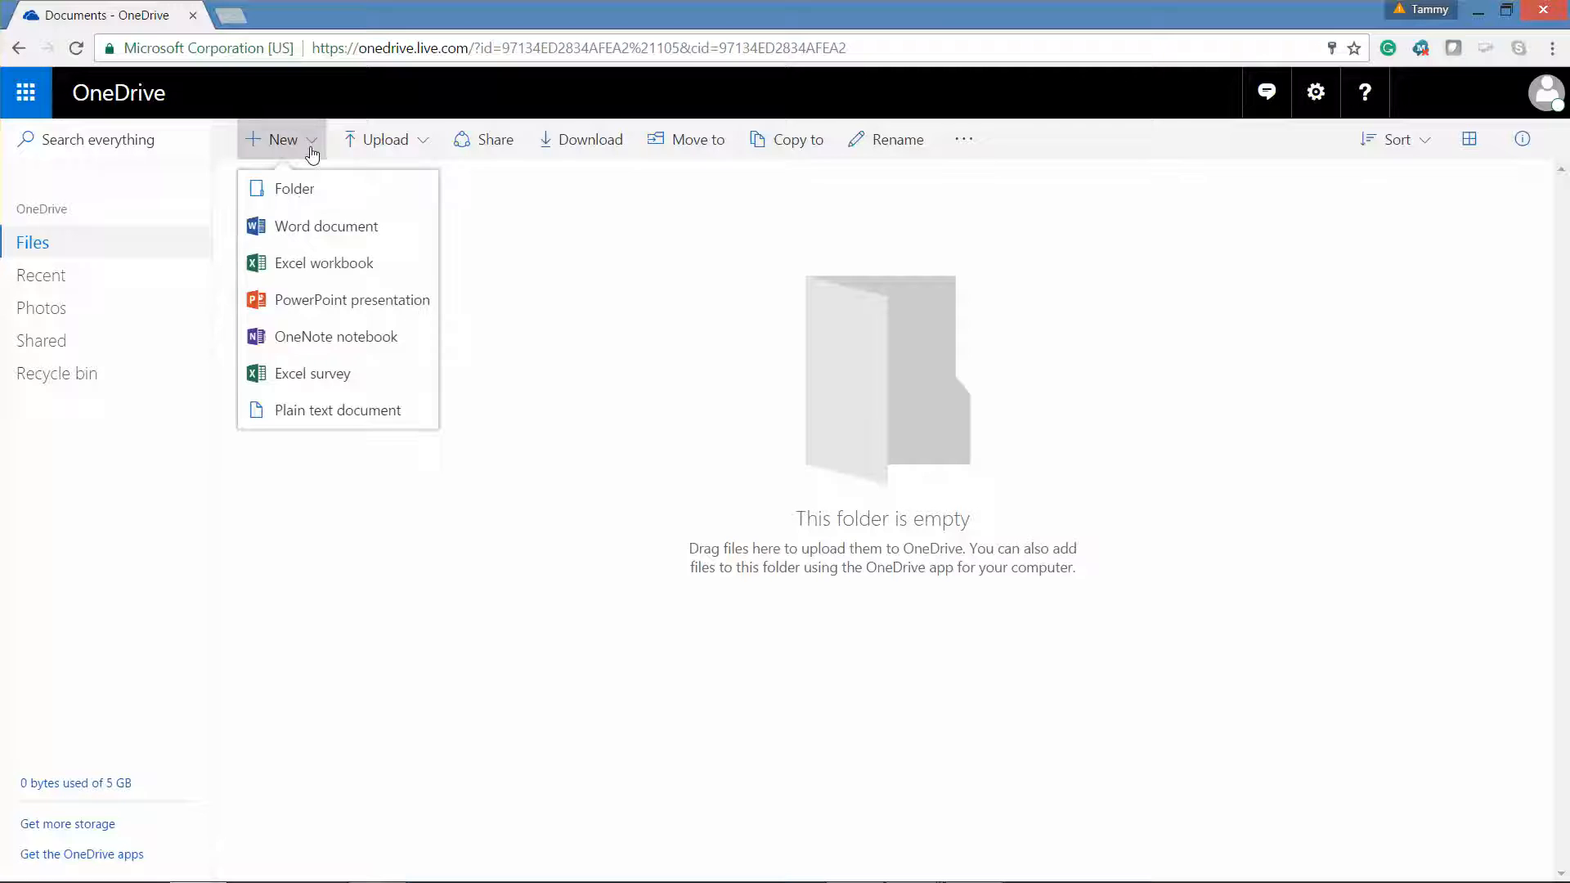
click(310, 192)
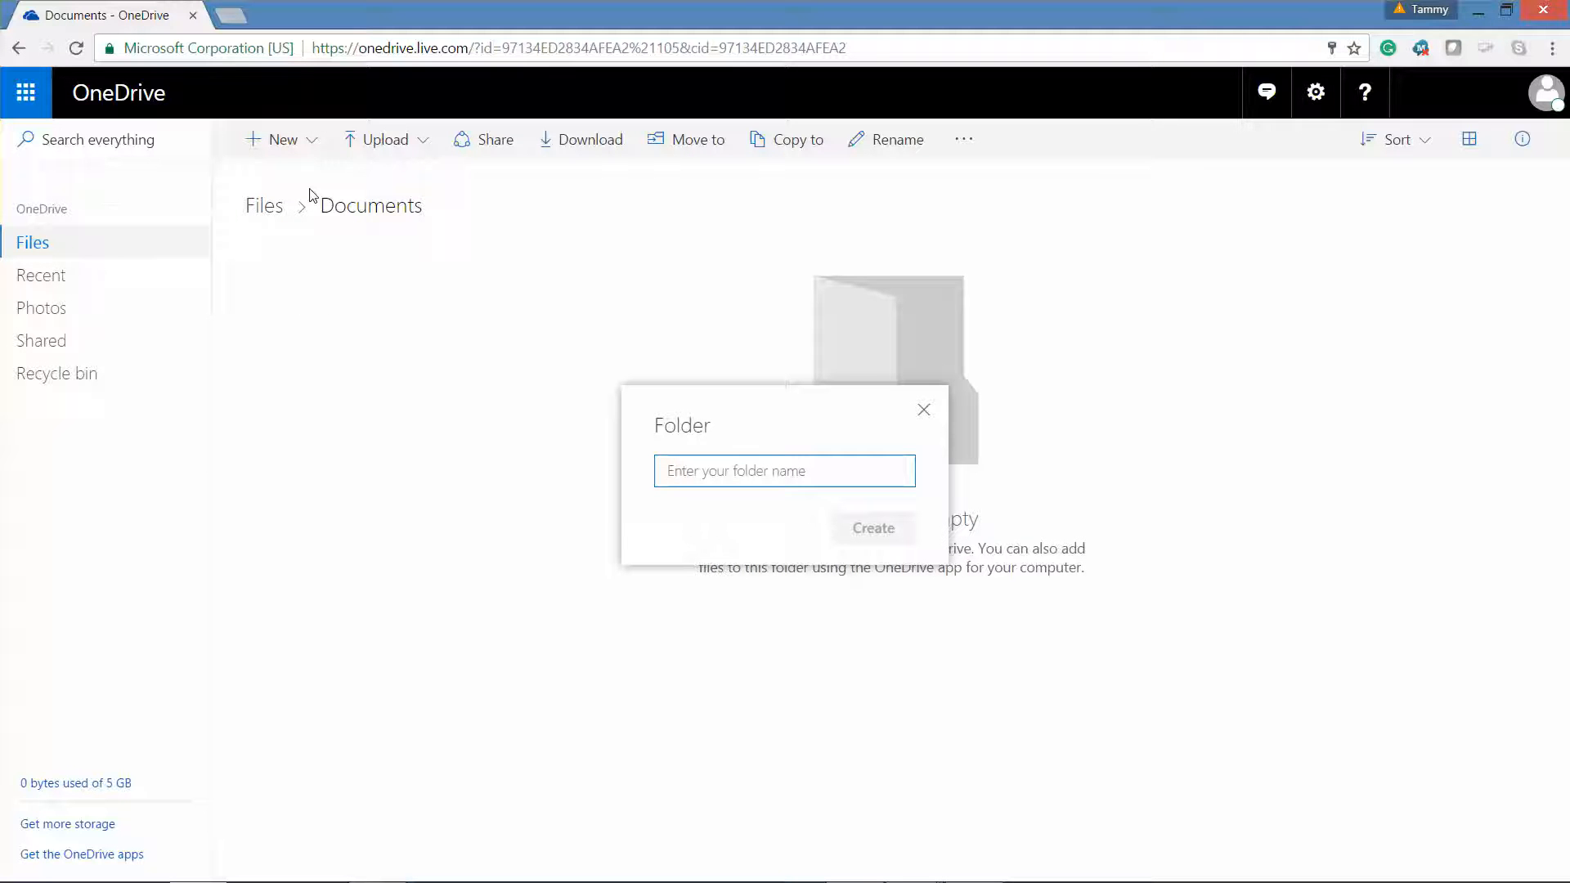
text(P)
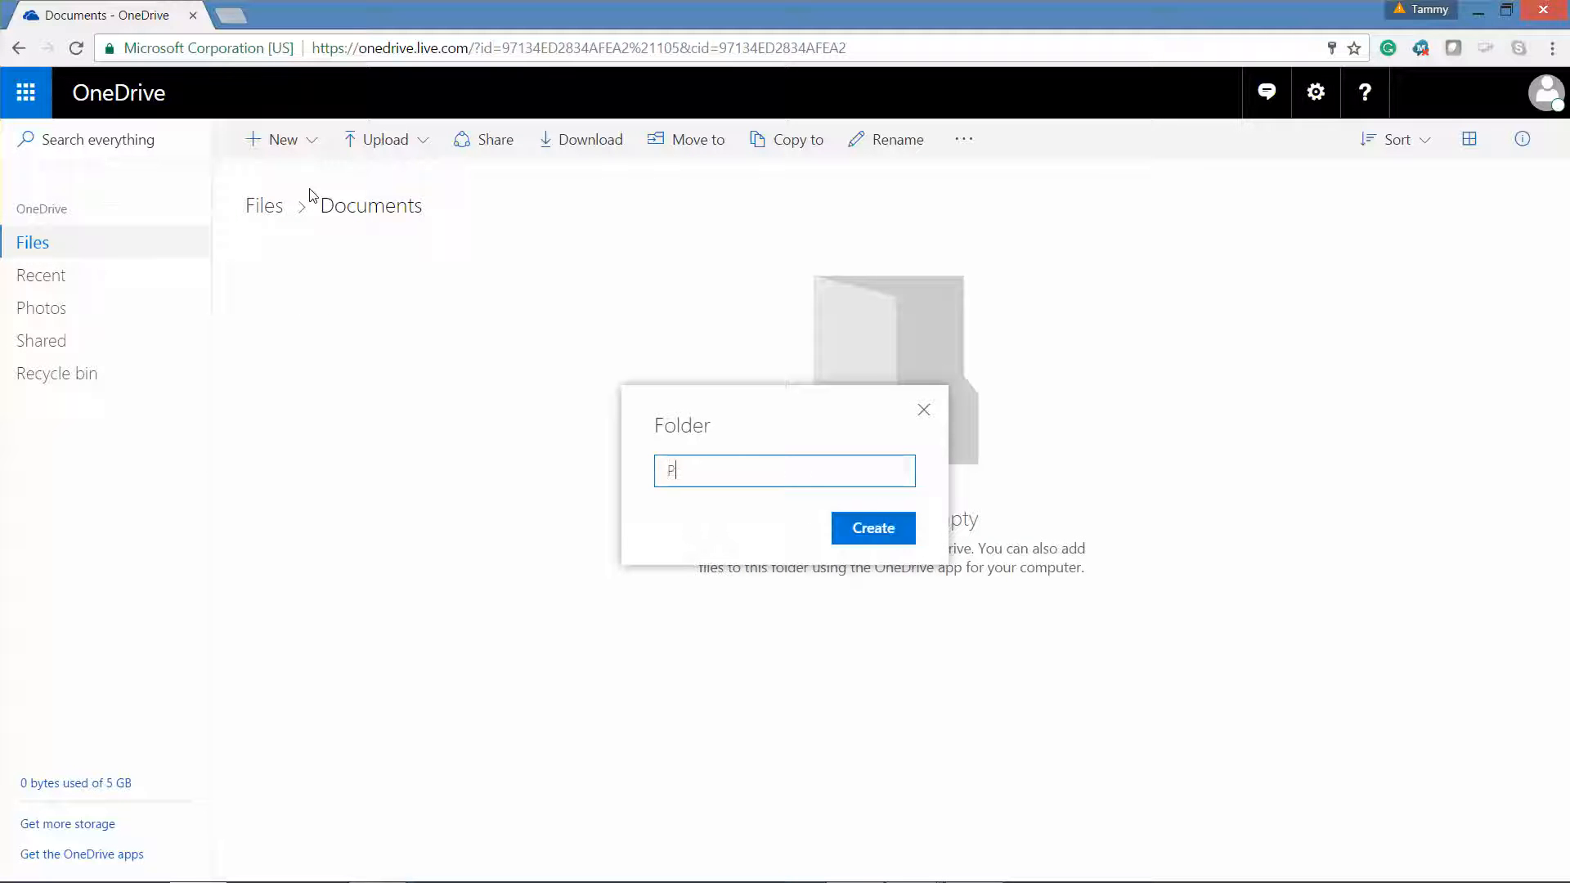
text(roject Files)
click(871, 527)
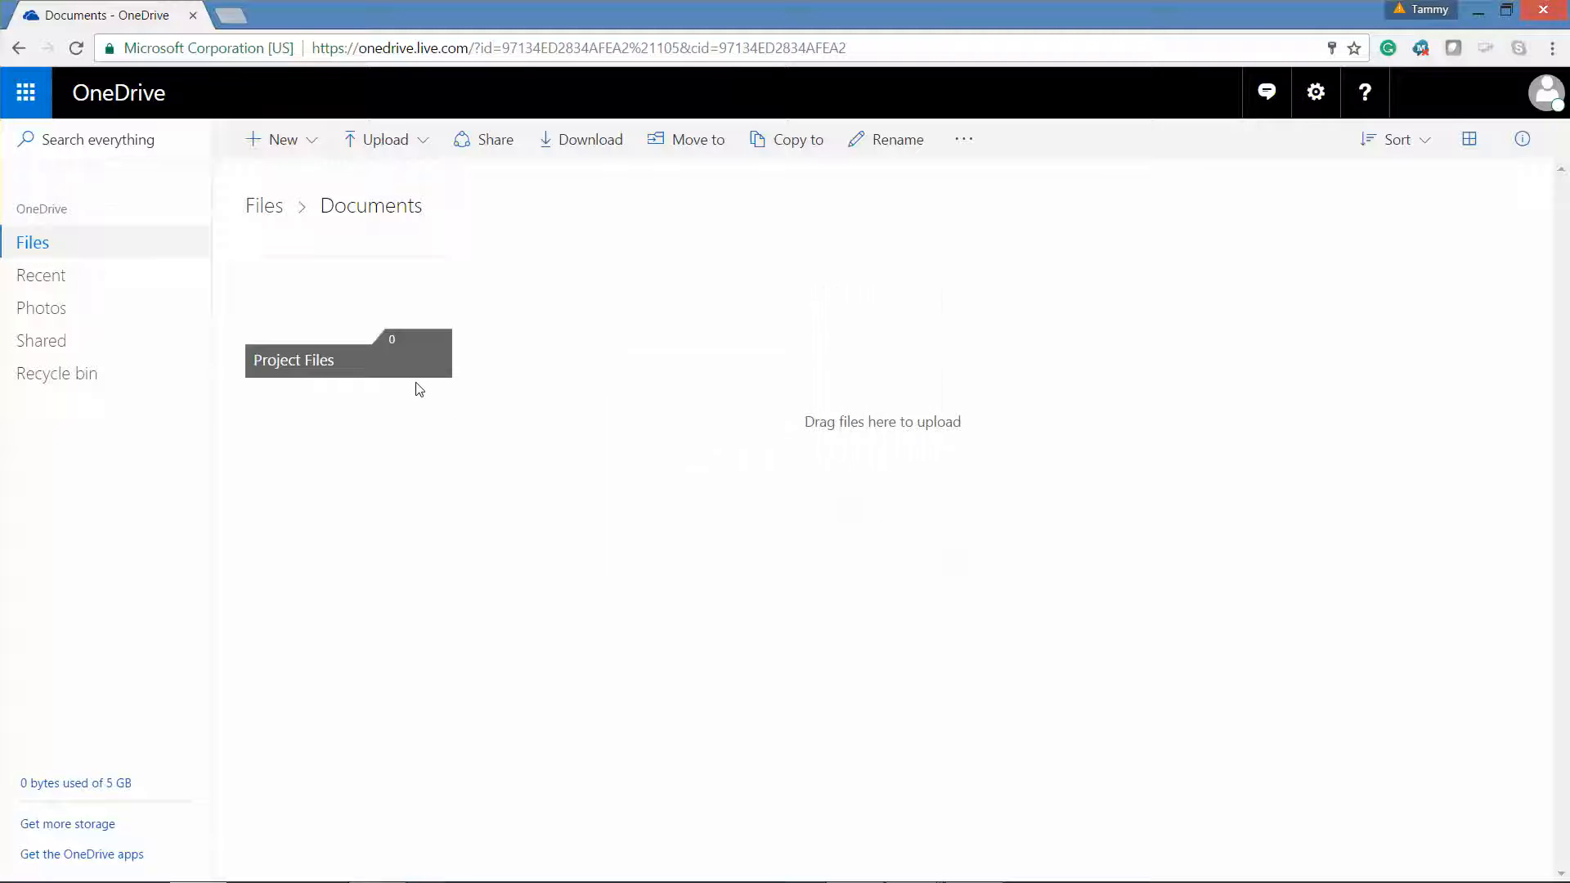
click(362, 370)
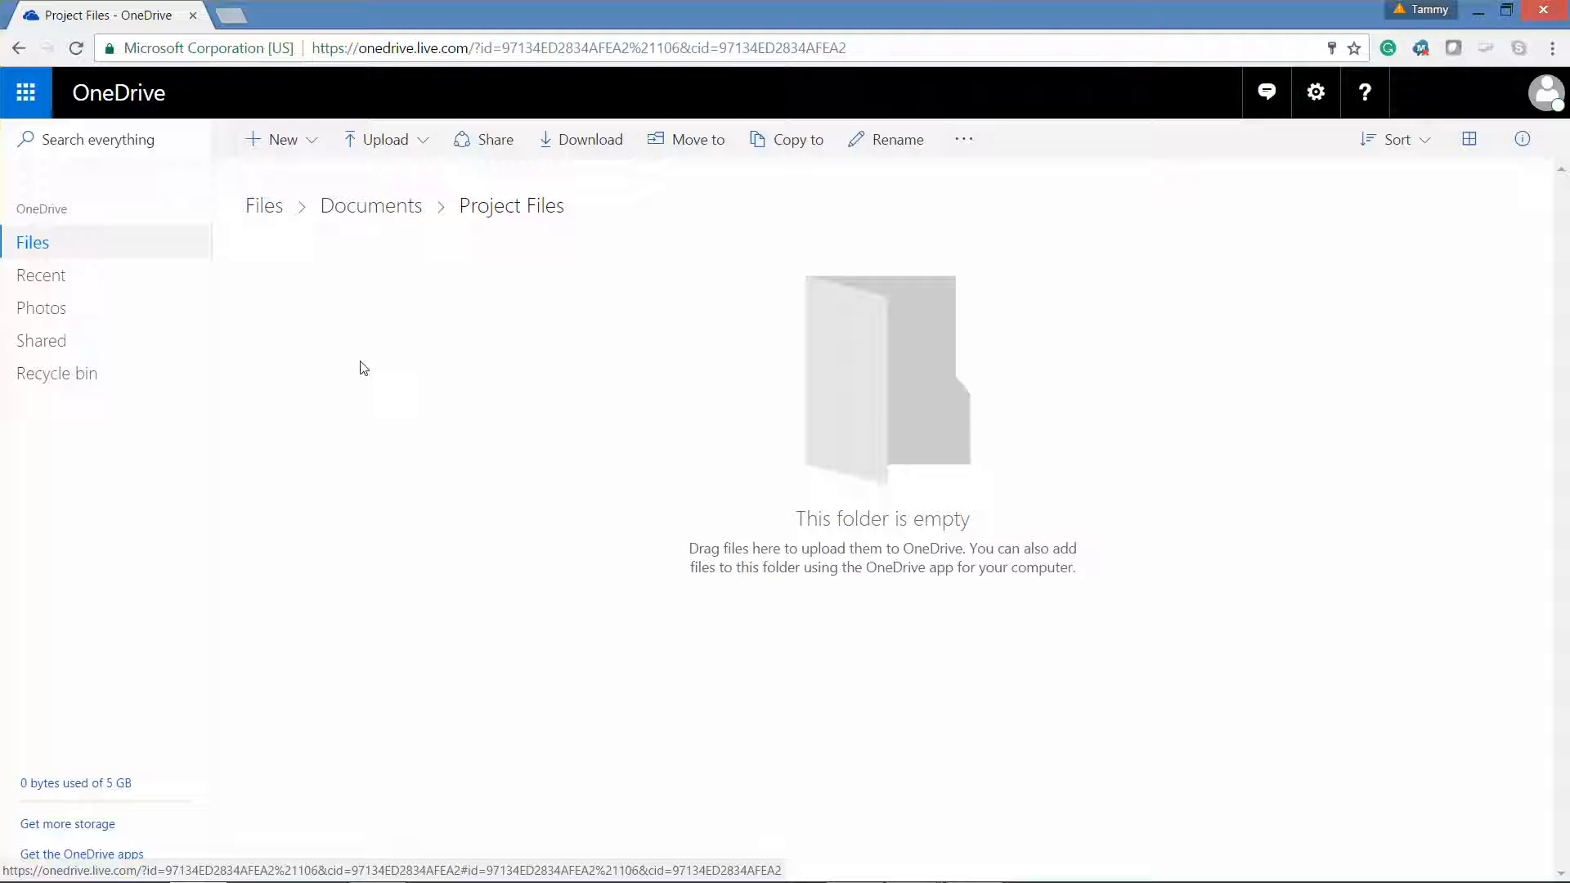
click(304, 157)
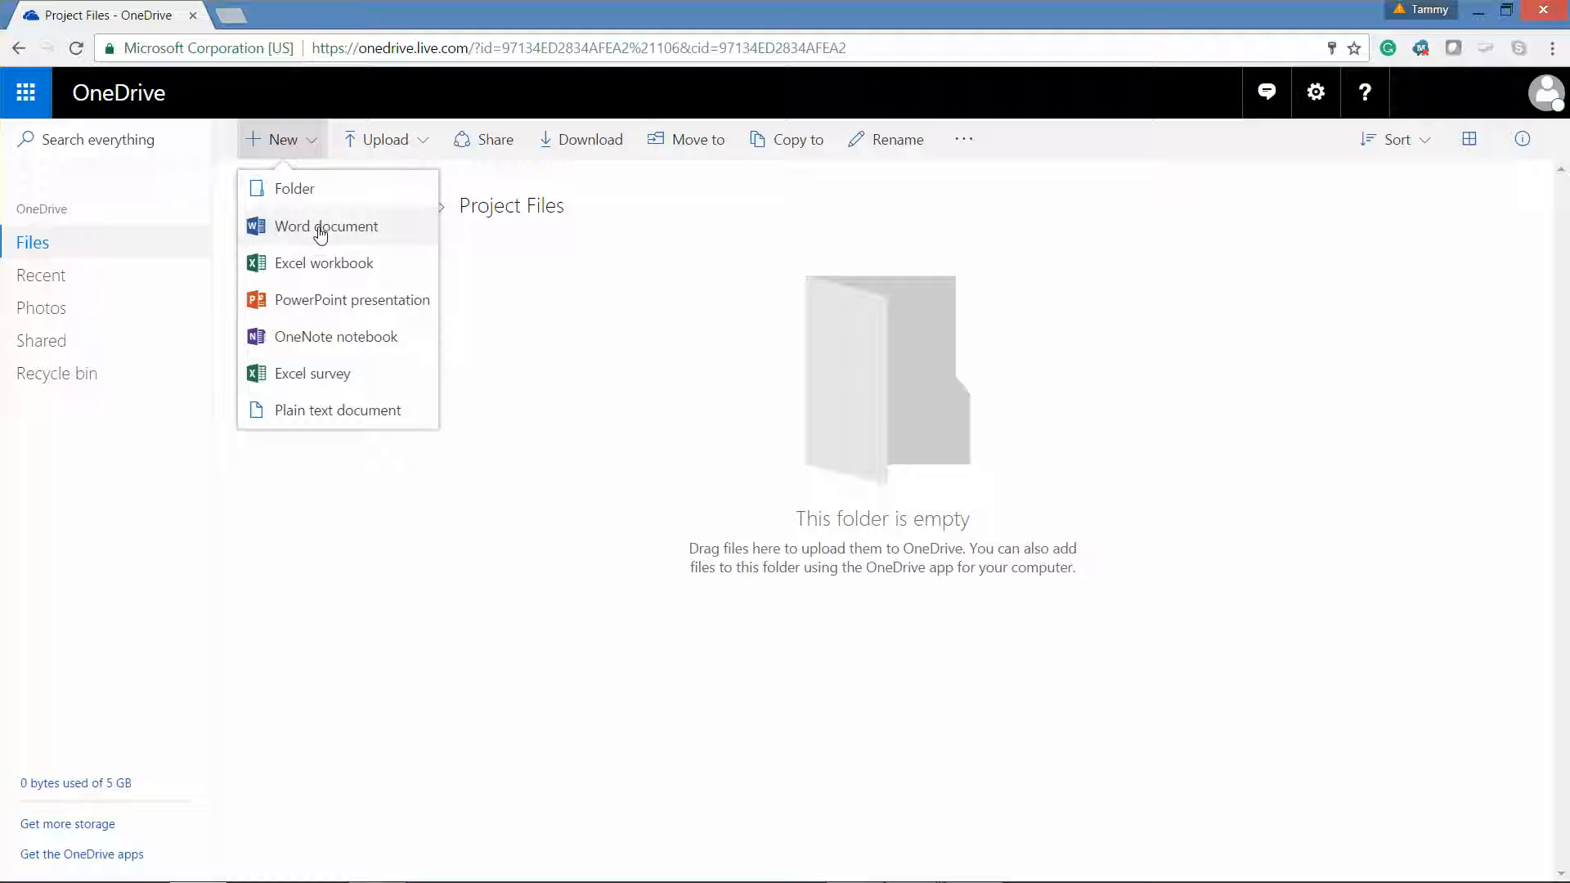
- Create a plain text document named 'Document1' in Project Files
click(343, 413)
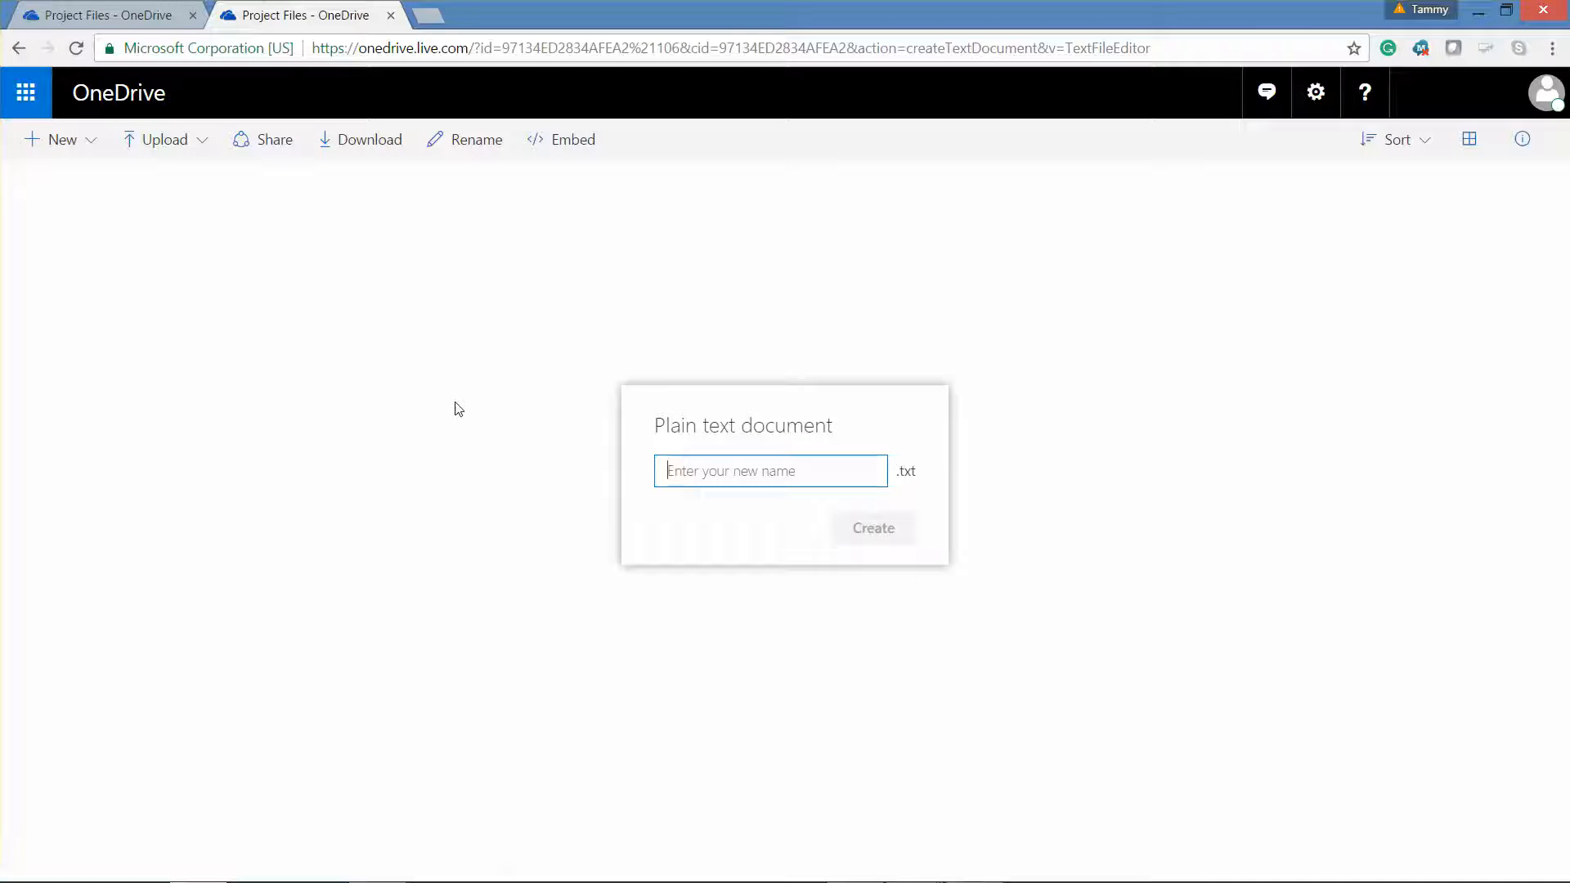
text(Document )
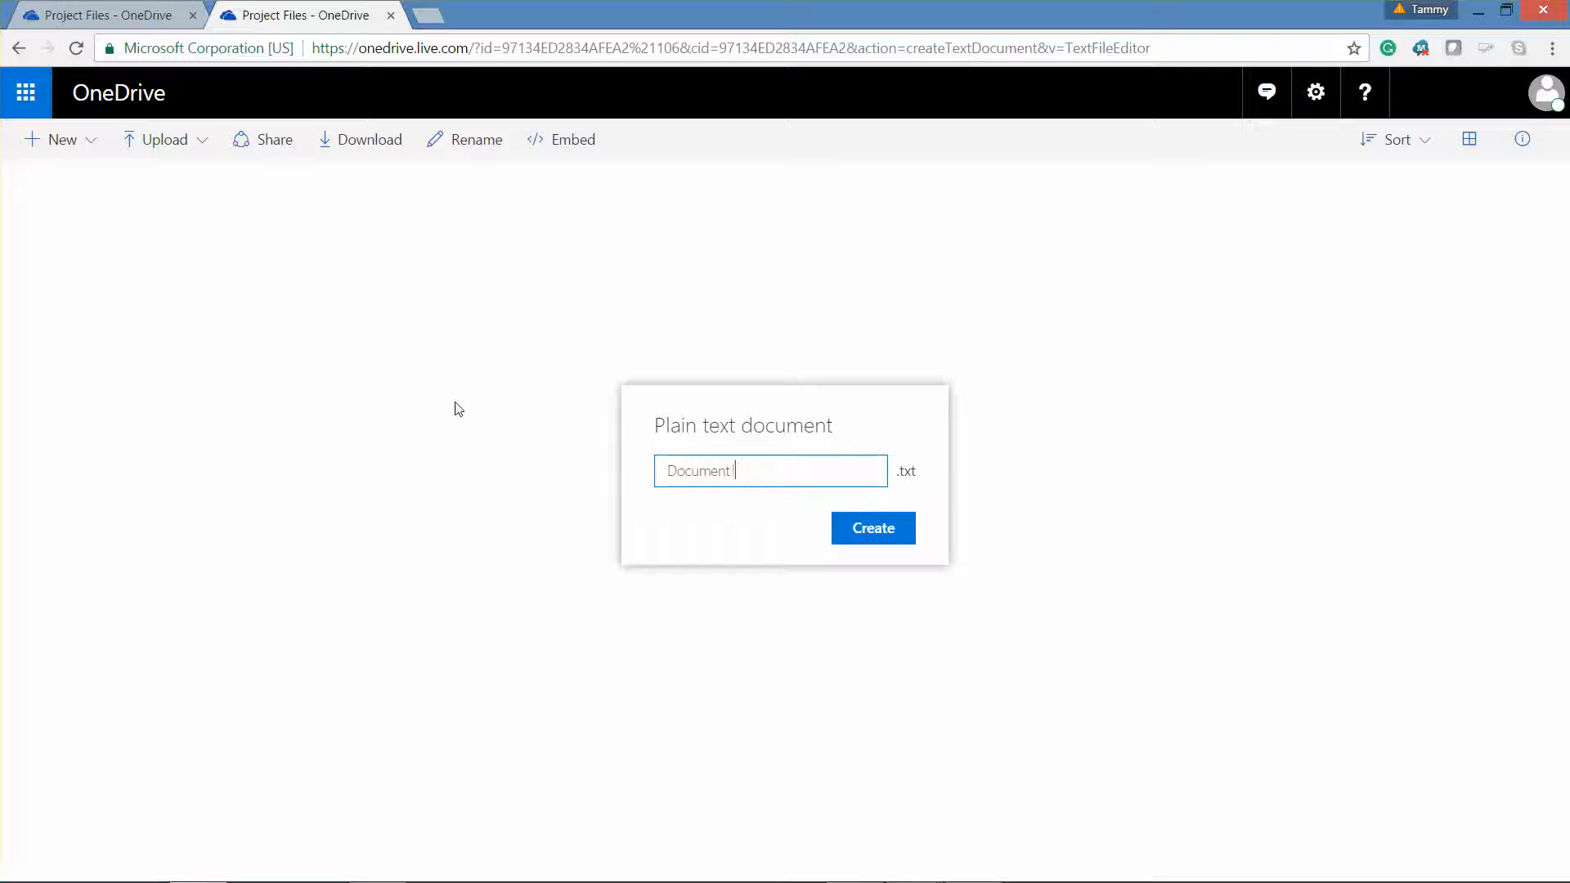
text(1)
click(863, 537)
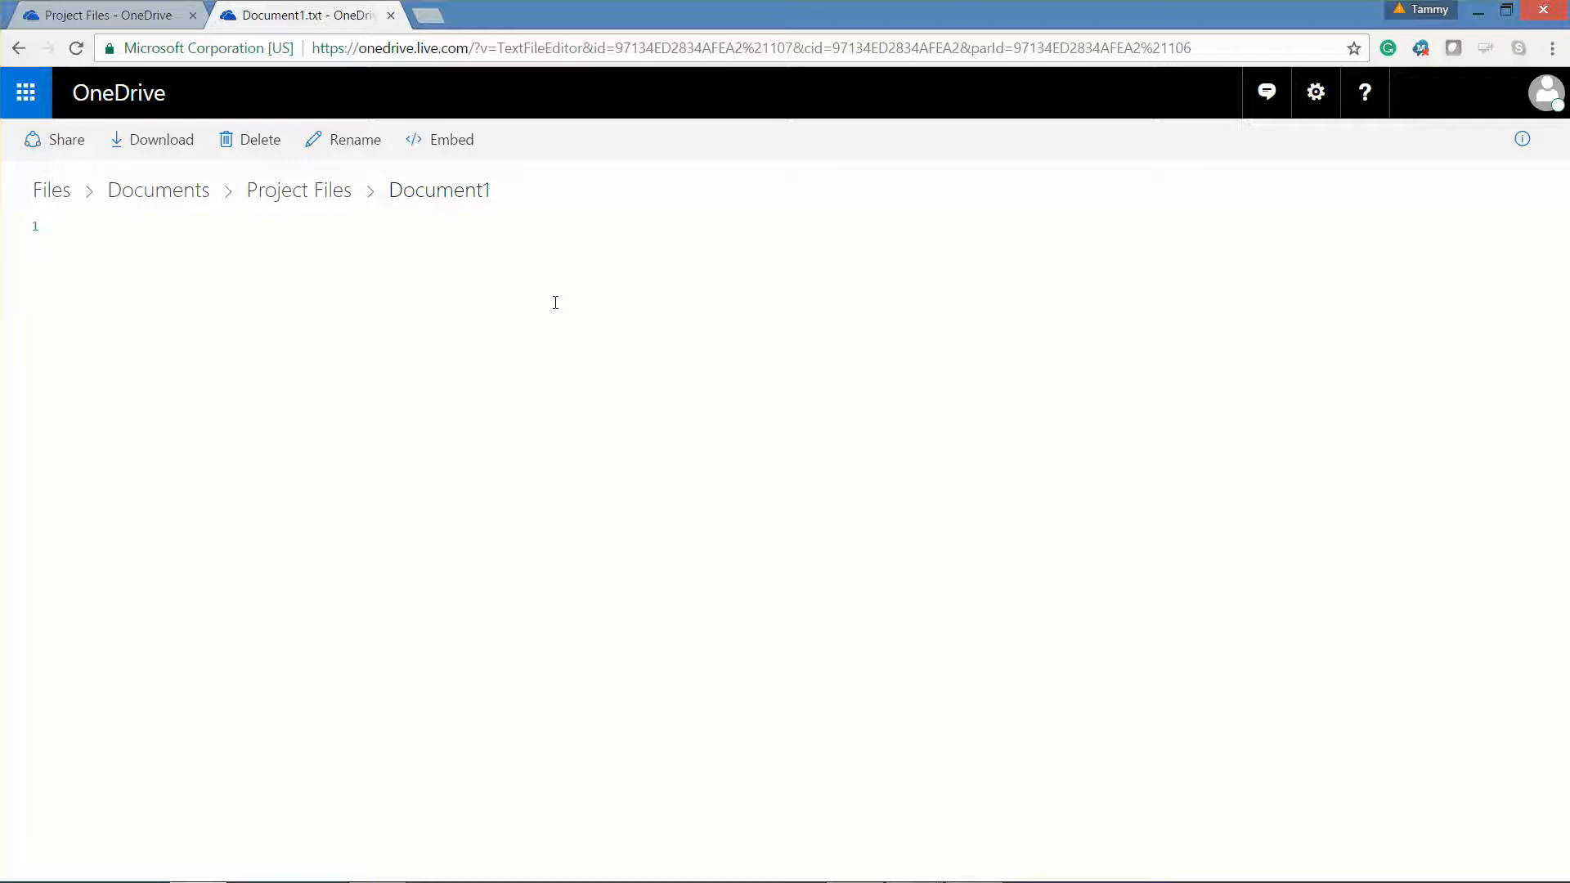
- Write a sentence about automatic saving in Document1.txt, save it, and return to Project Files
click(431, 253)
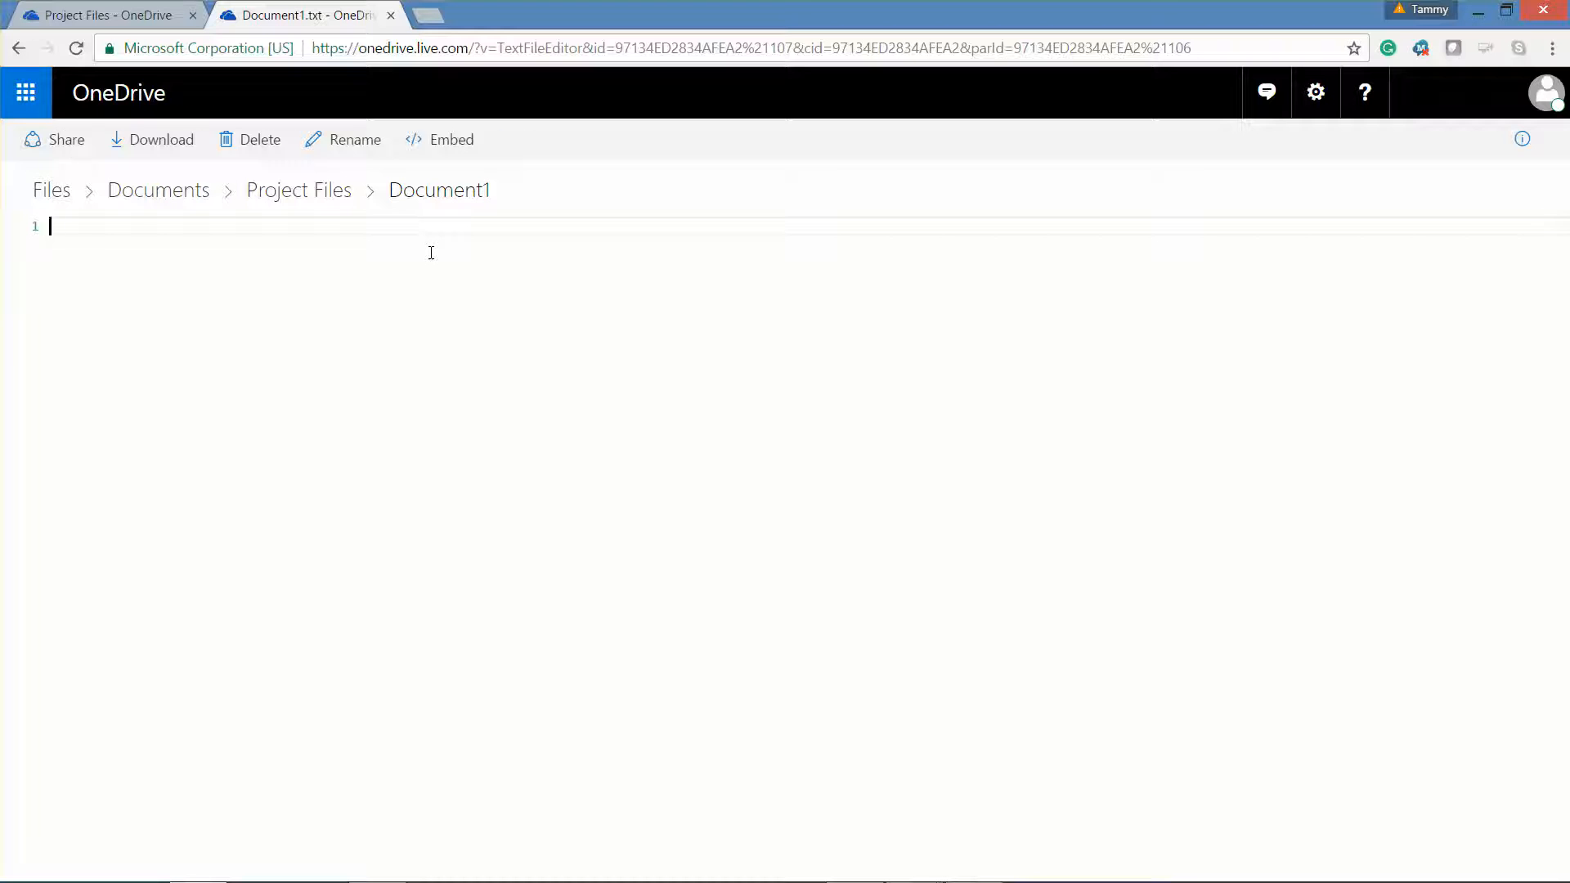
text(Type a few words)
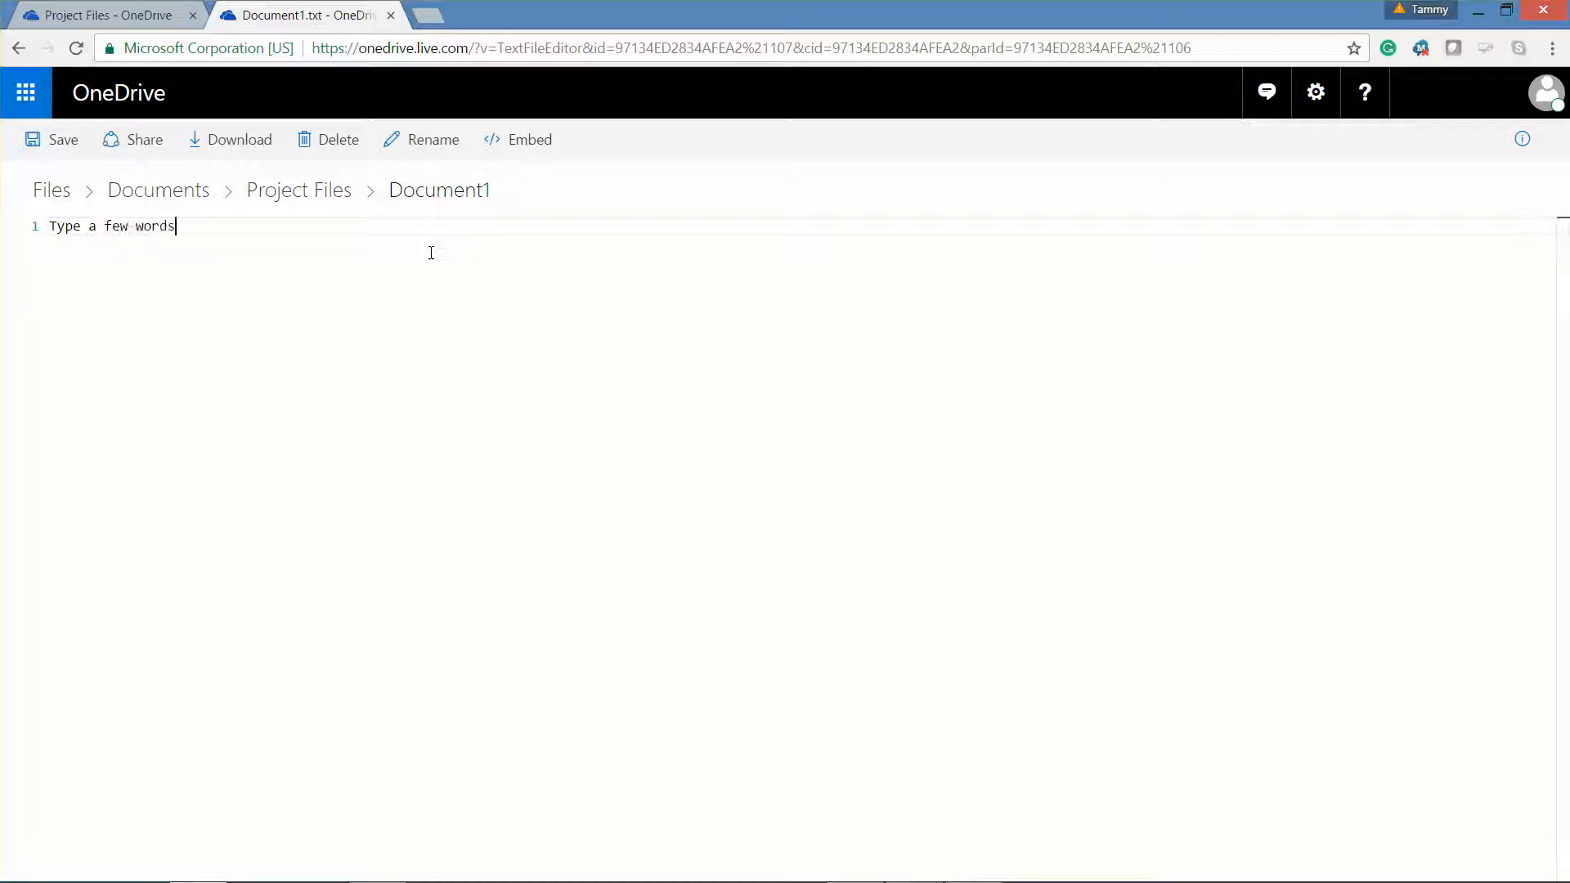
text( in the document. Notice that t)
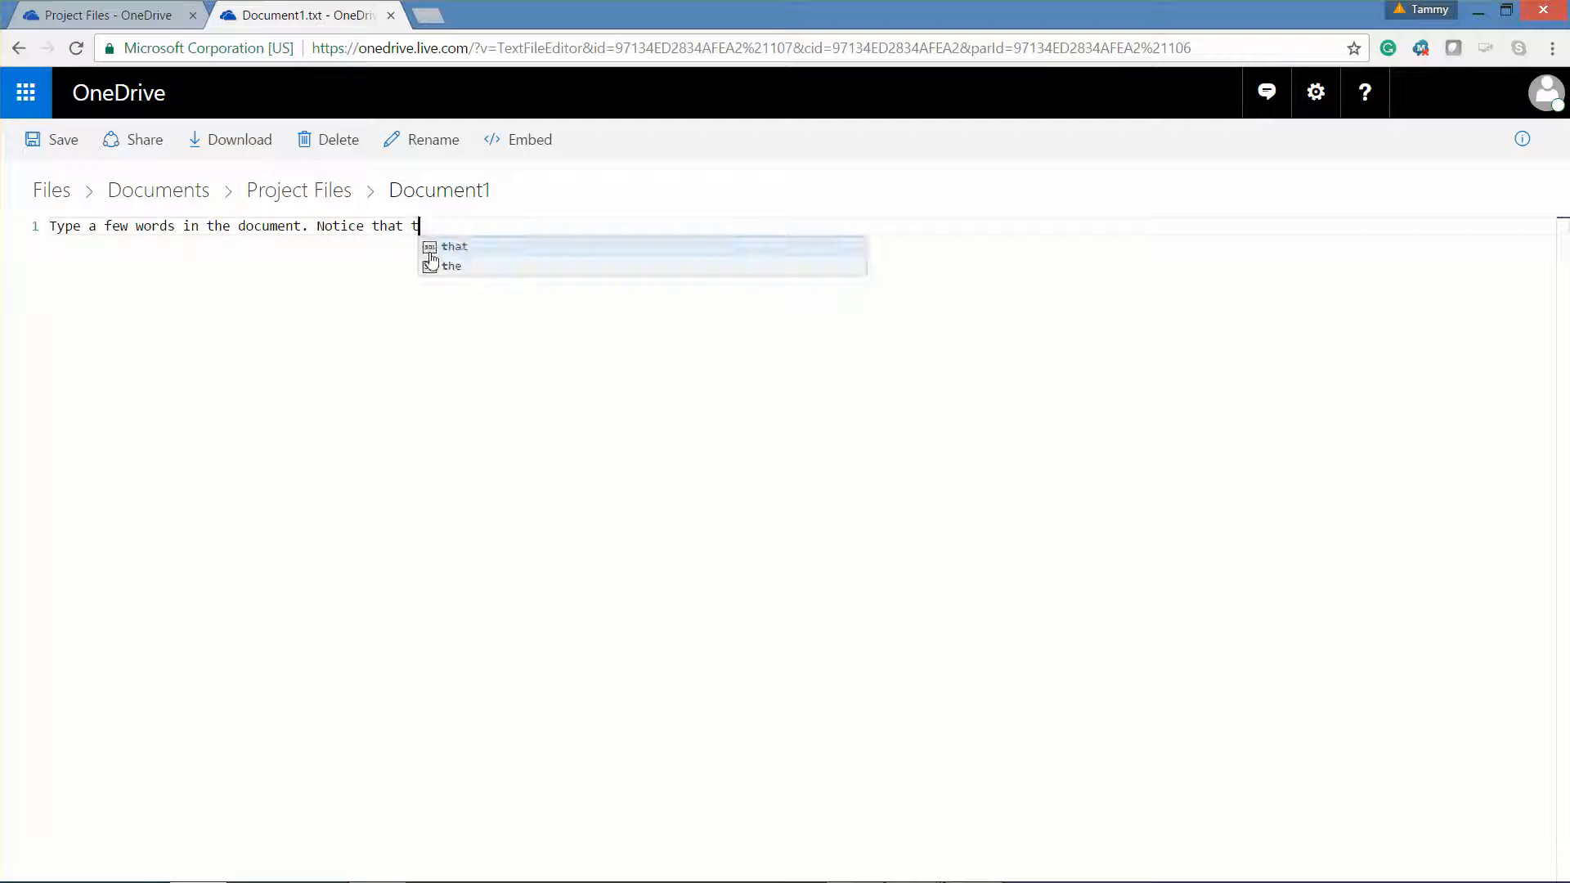
text(here is no save bu)
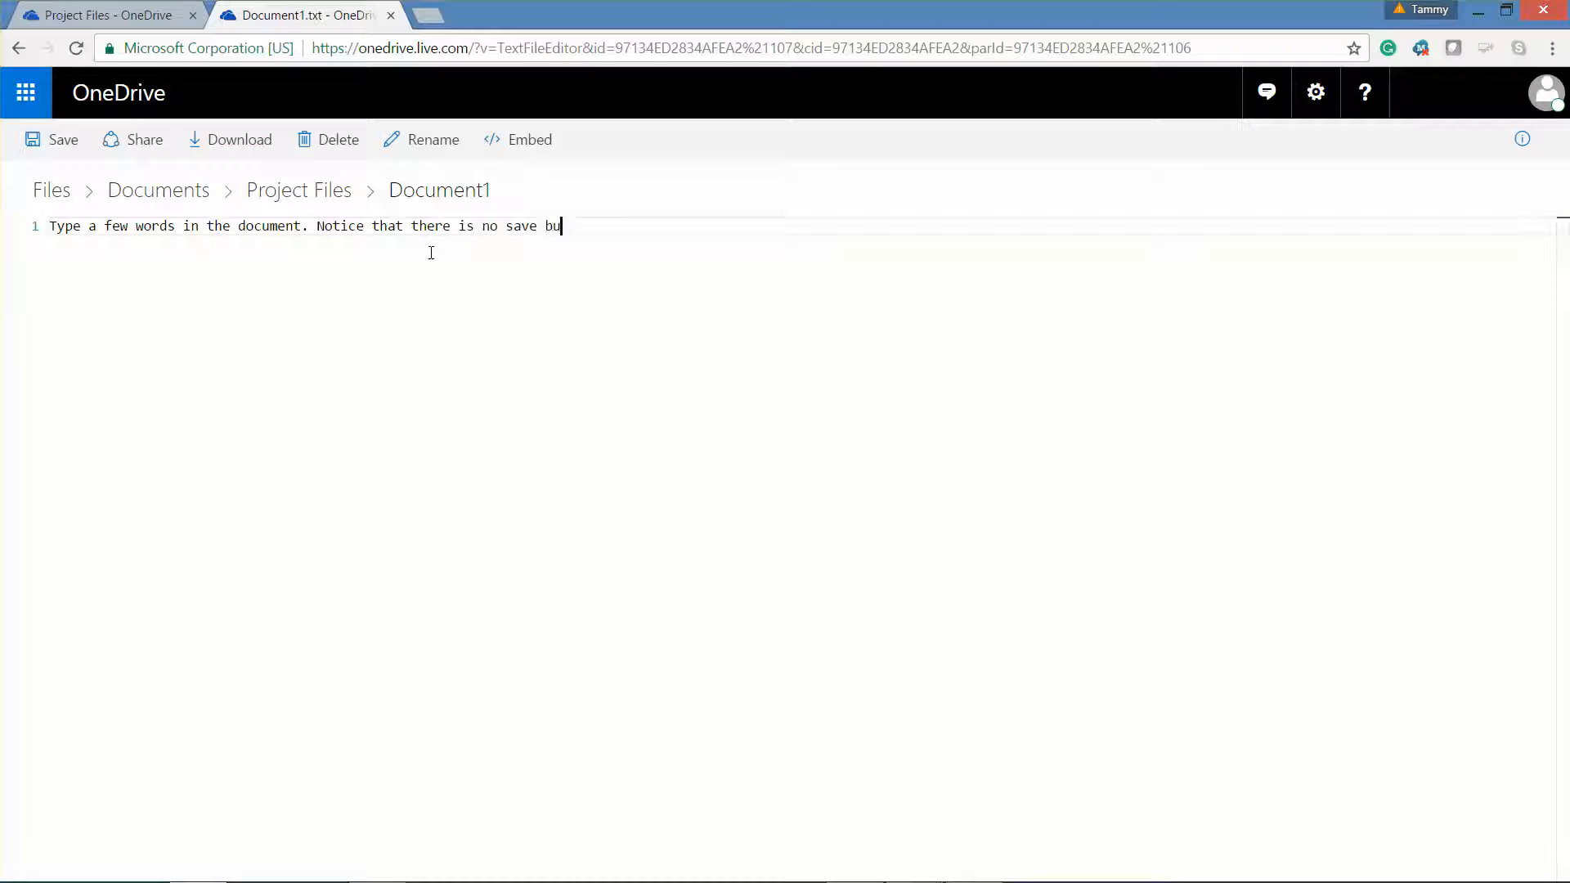
text(tton since the docu)
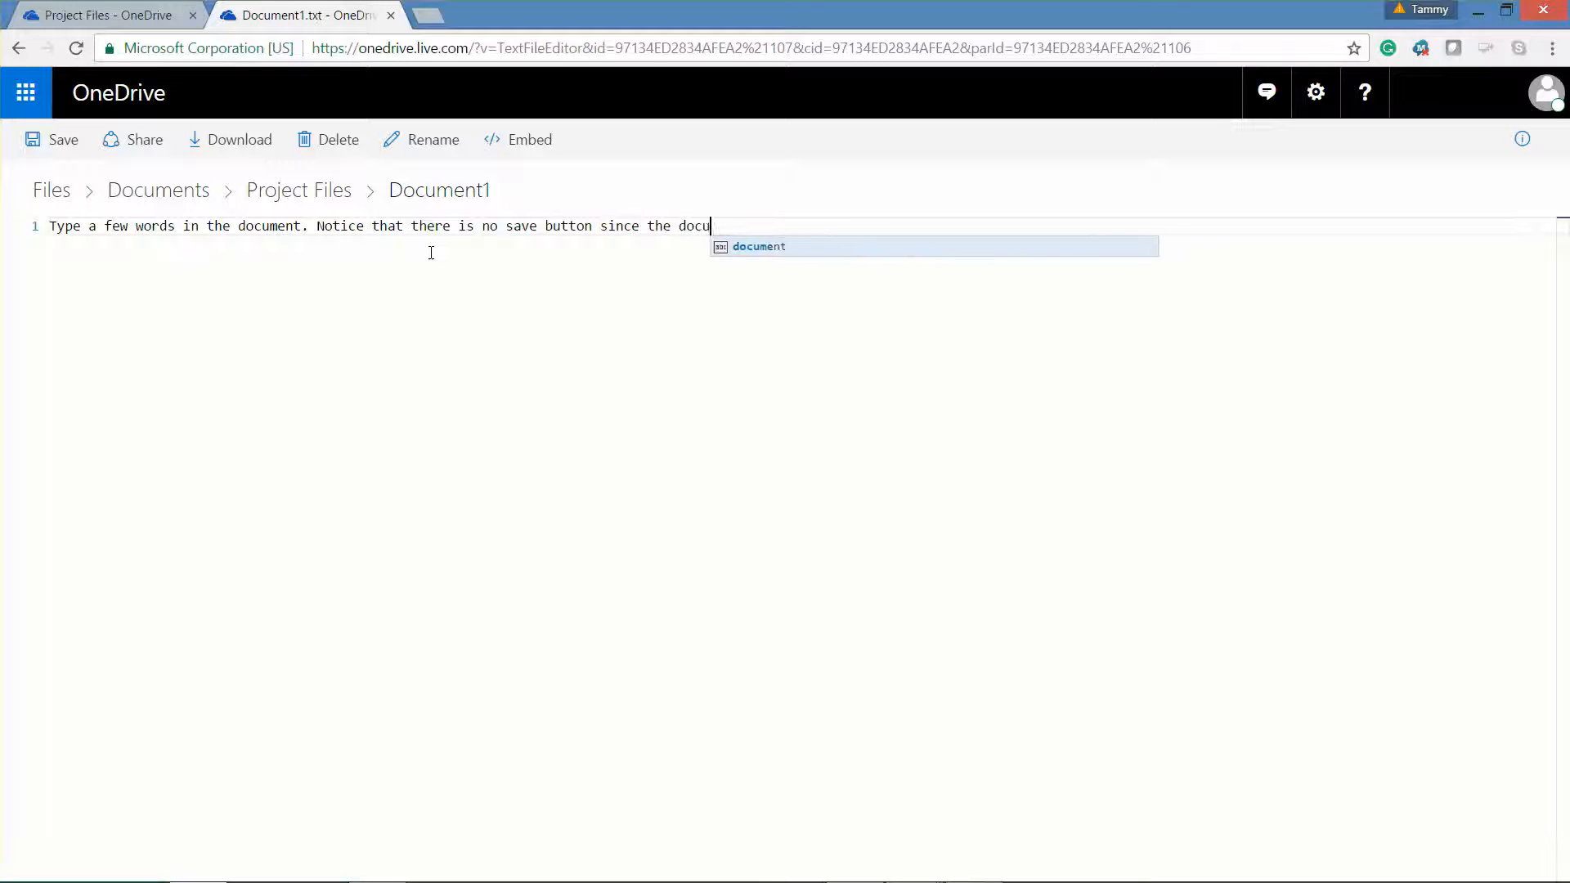
text(ment is automa)
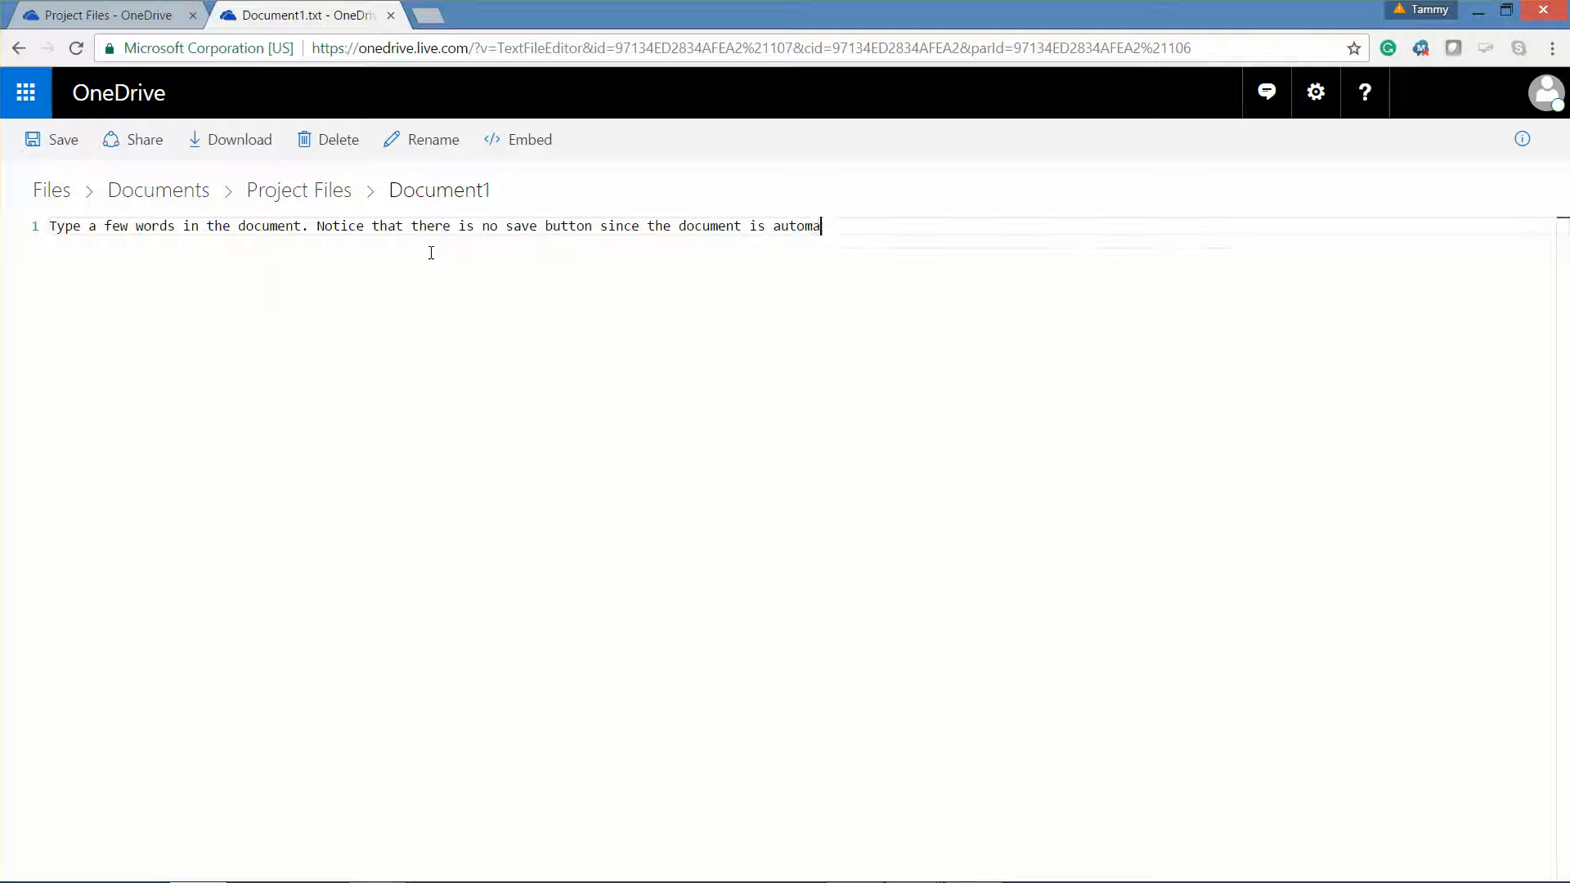
text(tically sav)
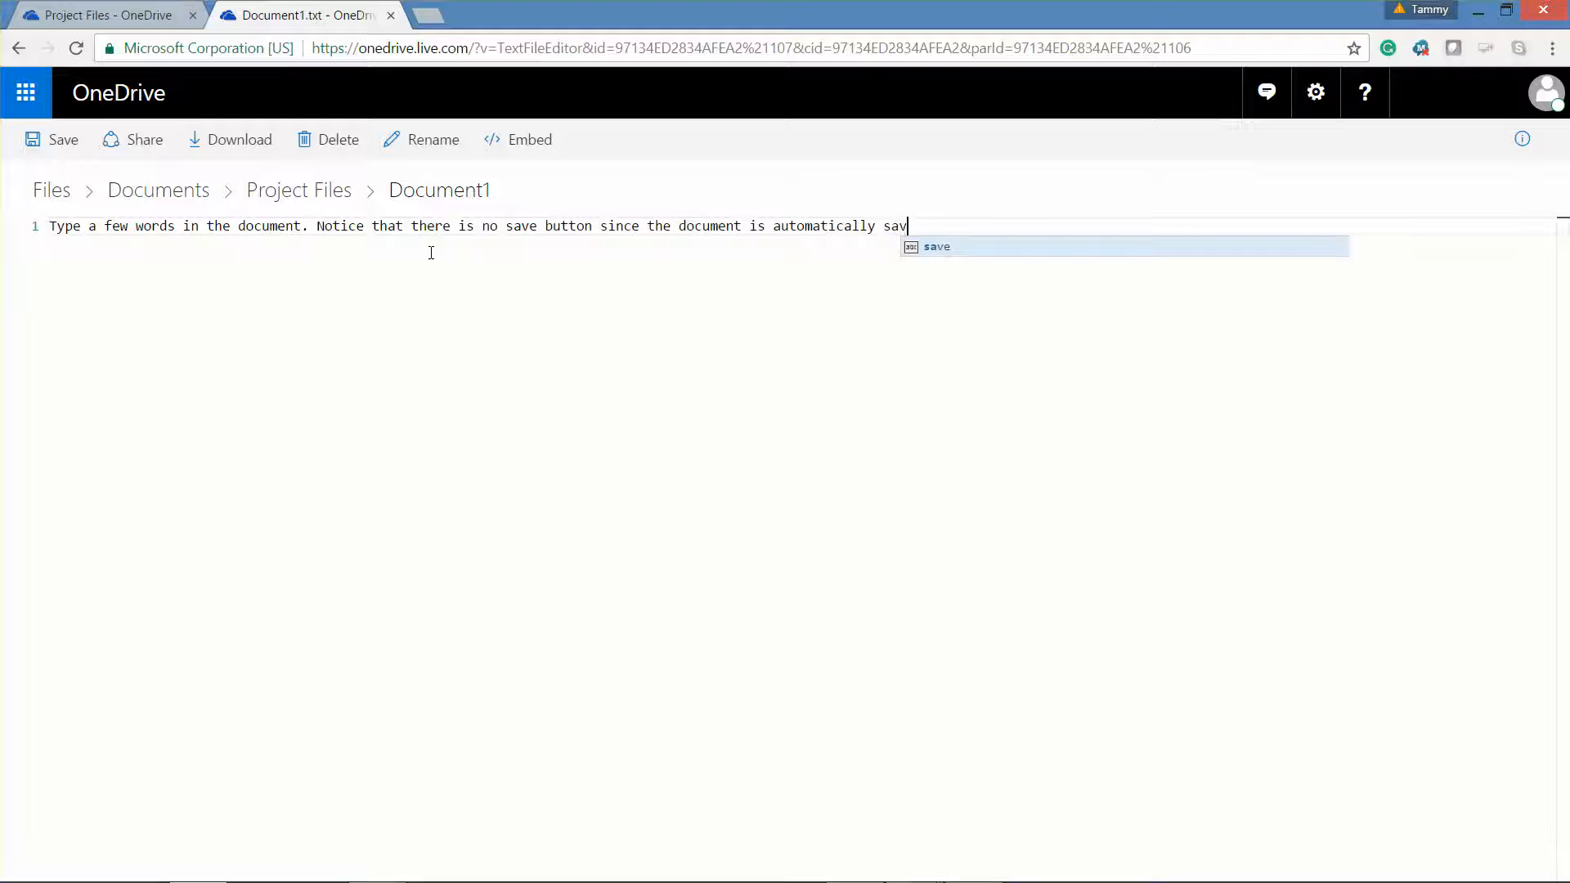
text(ed)
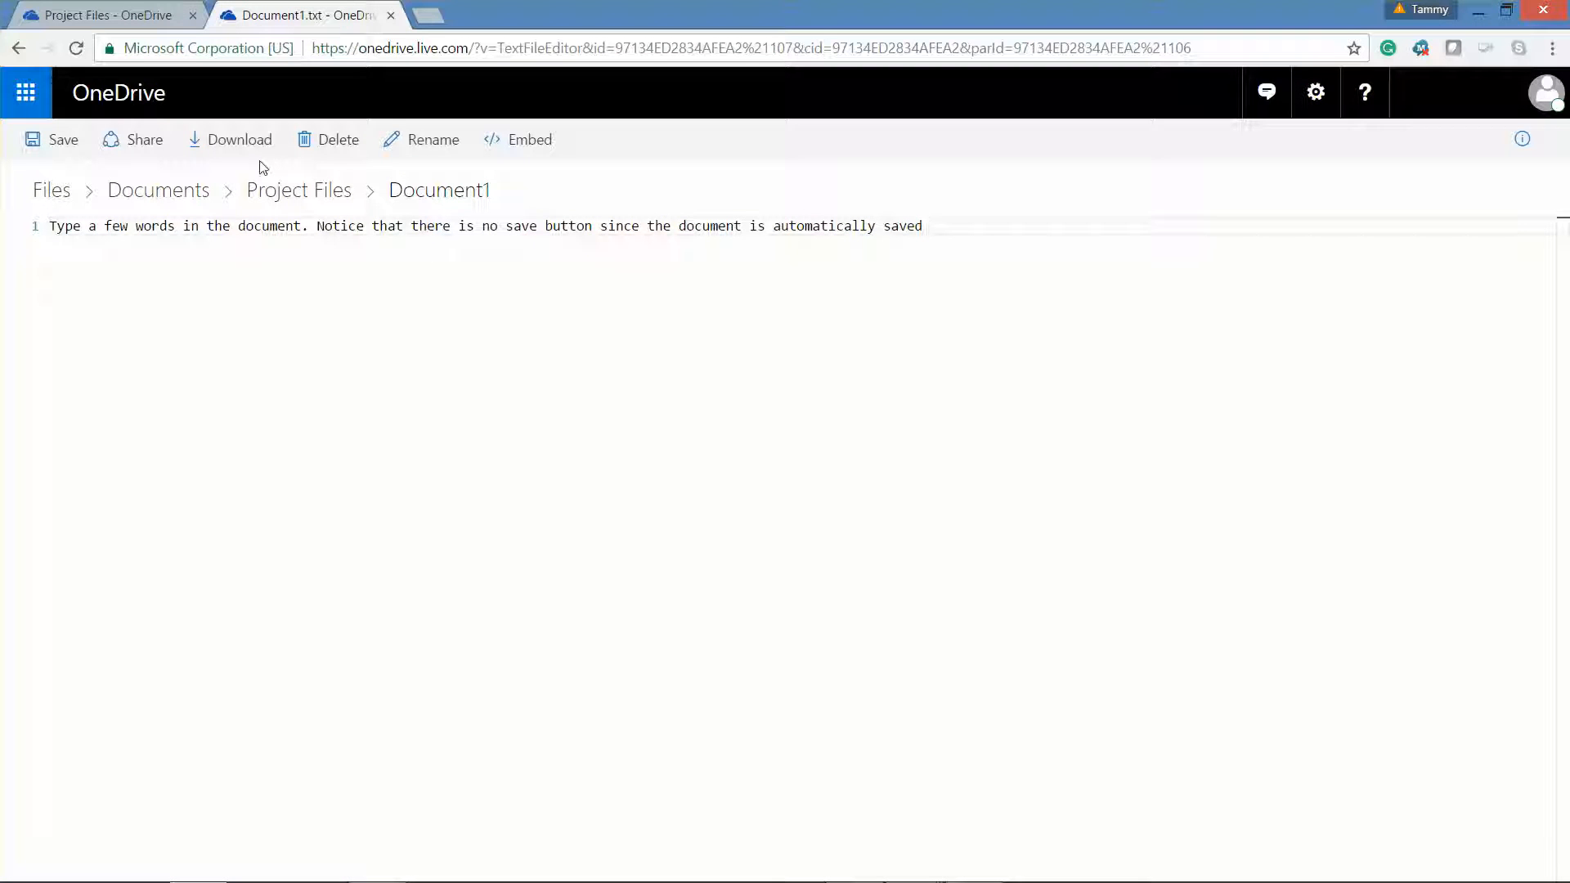
click(59, 145)
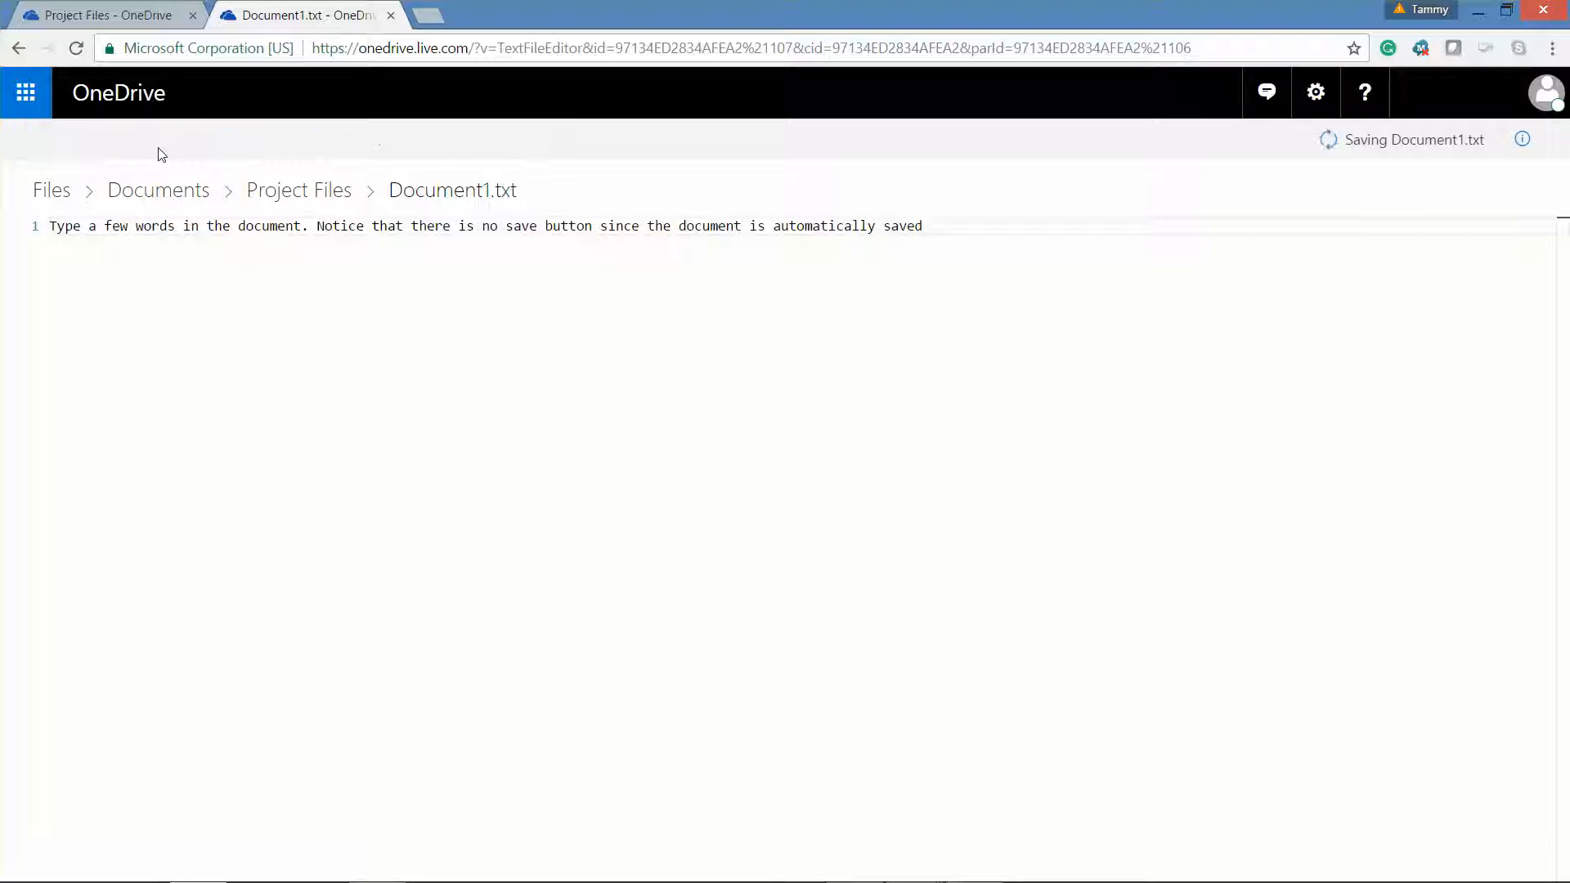
click(327, 196)
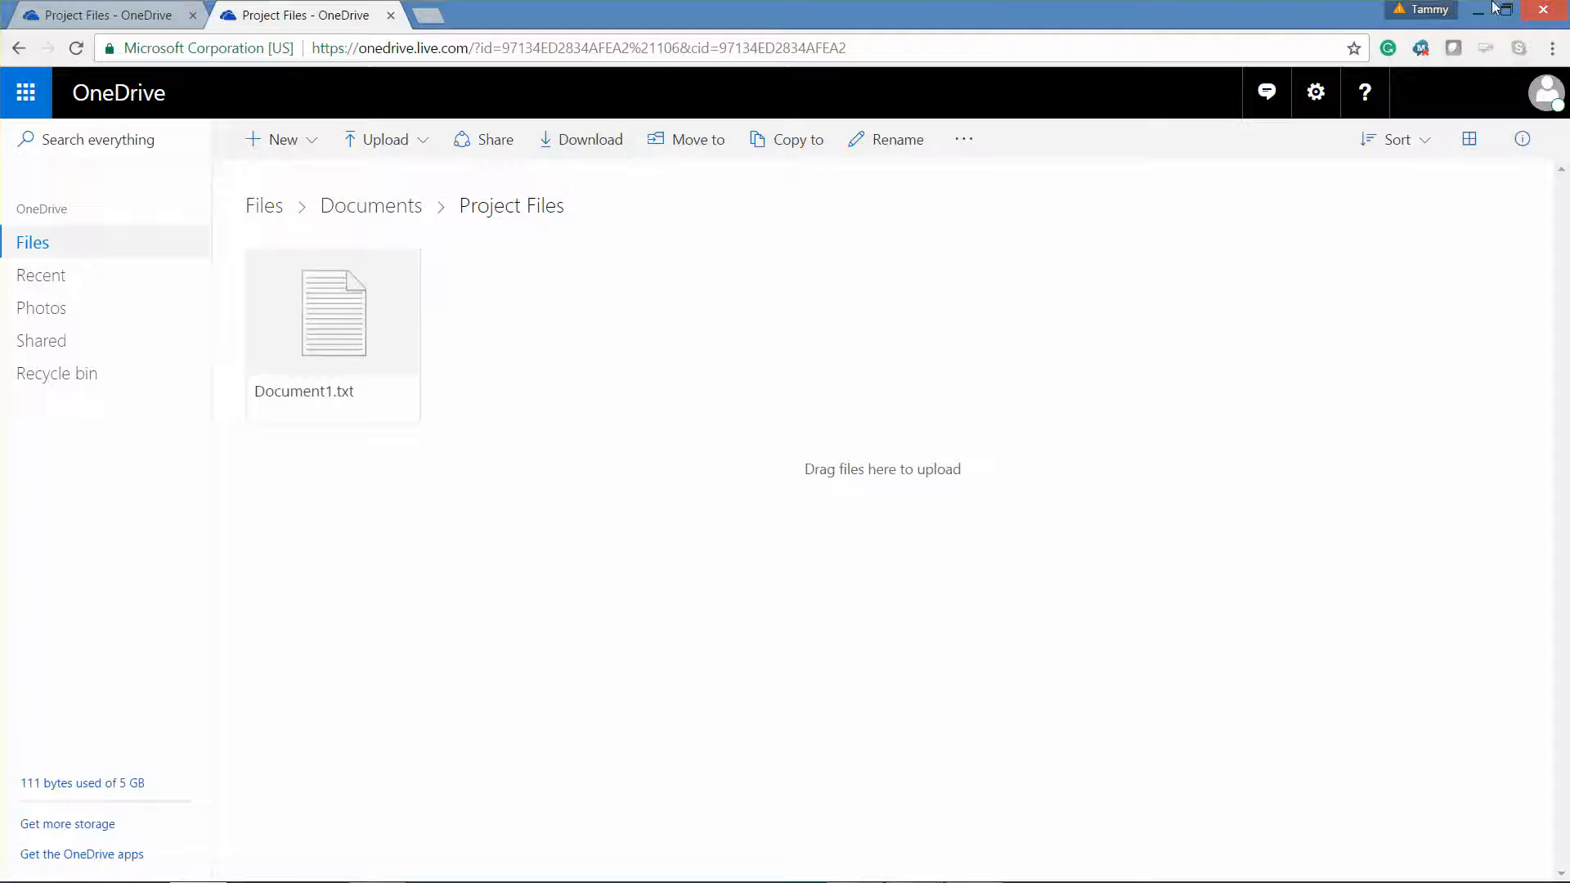
- Close the OneDrive browser window to reveal the host desktop
click(1557, 10)
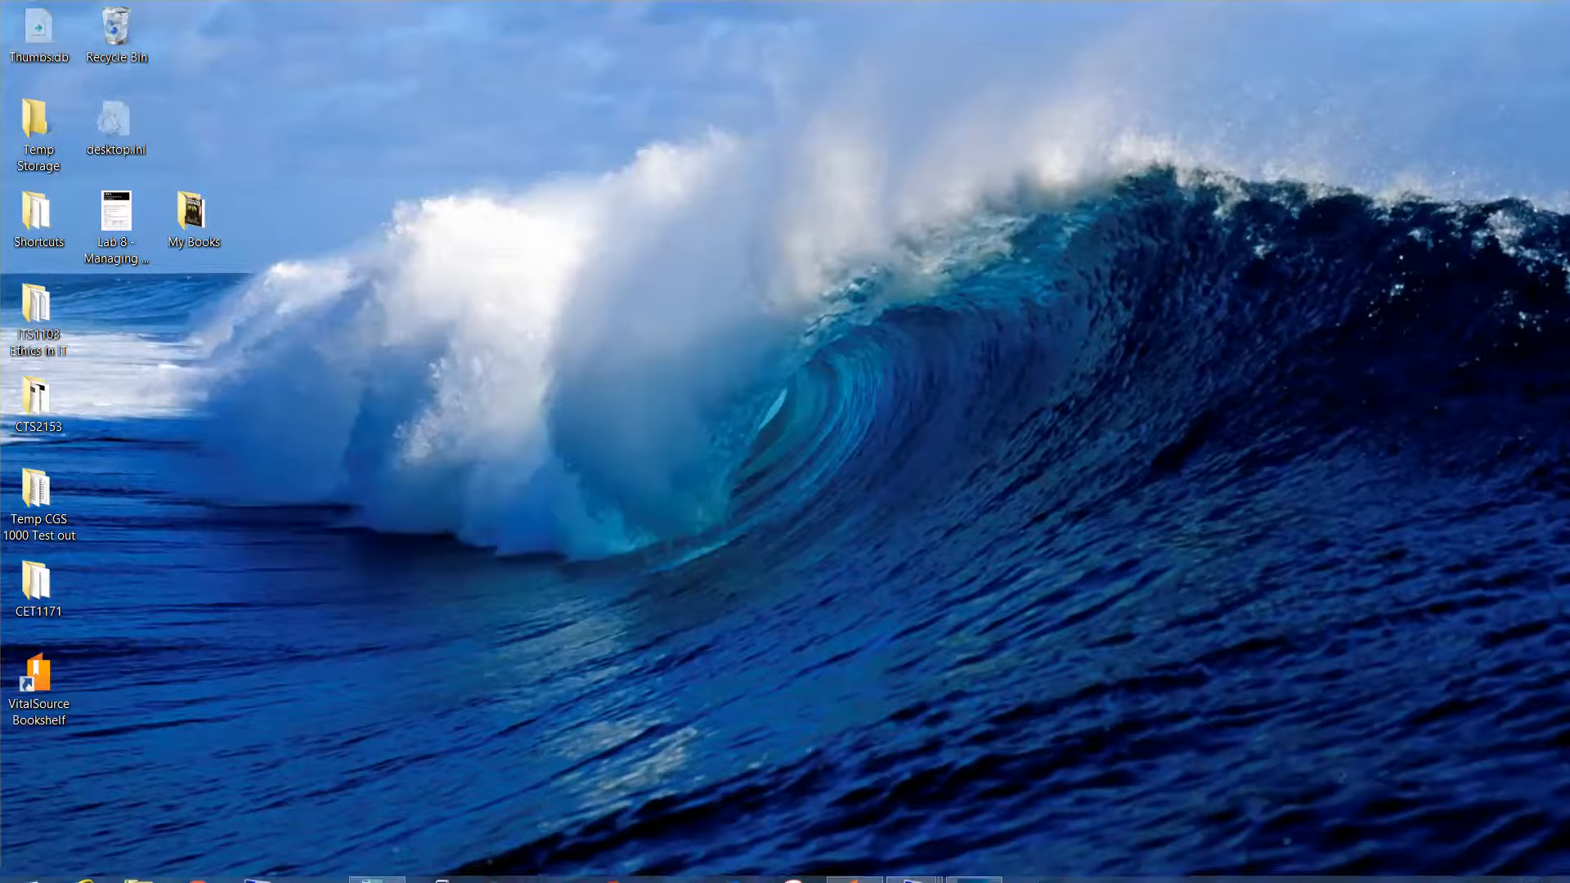
mouse_move(1034, 880)
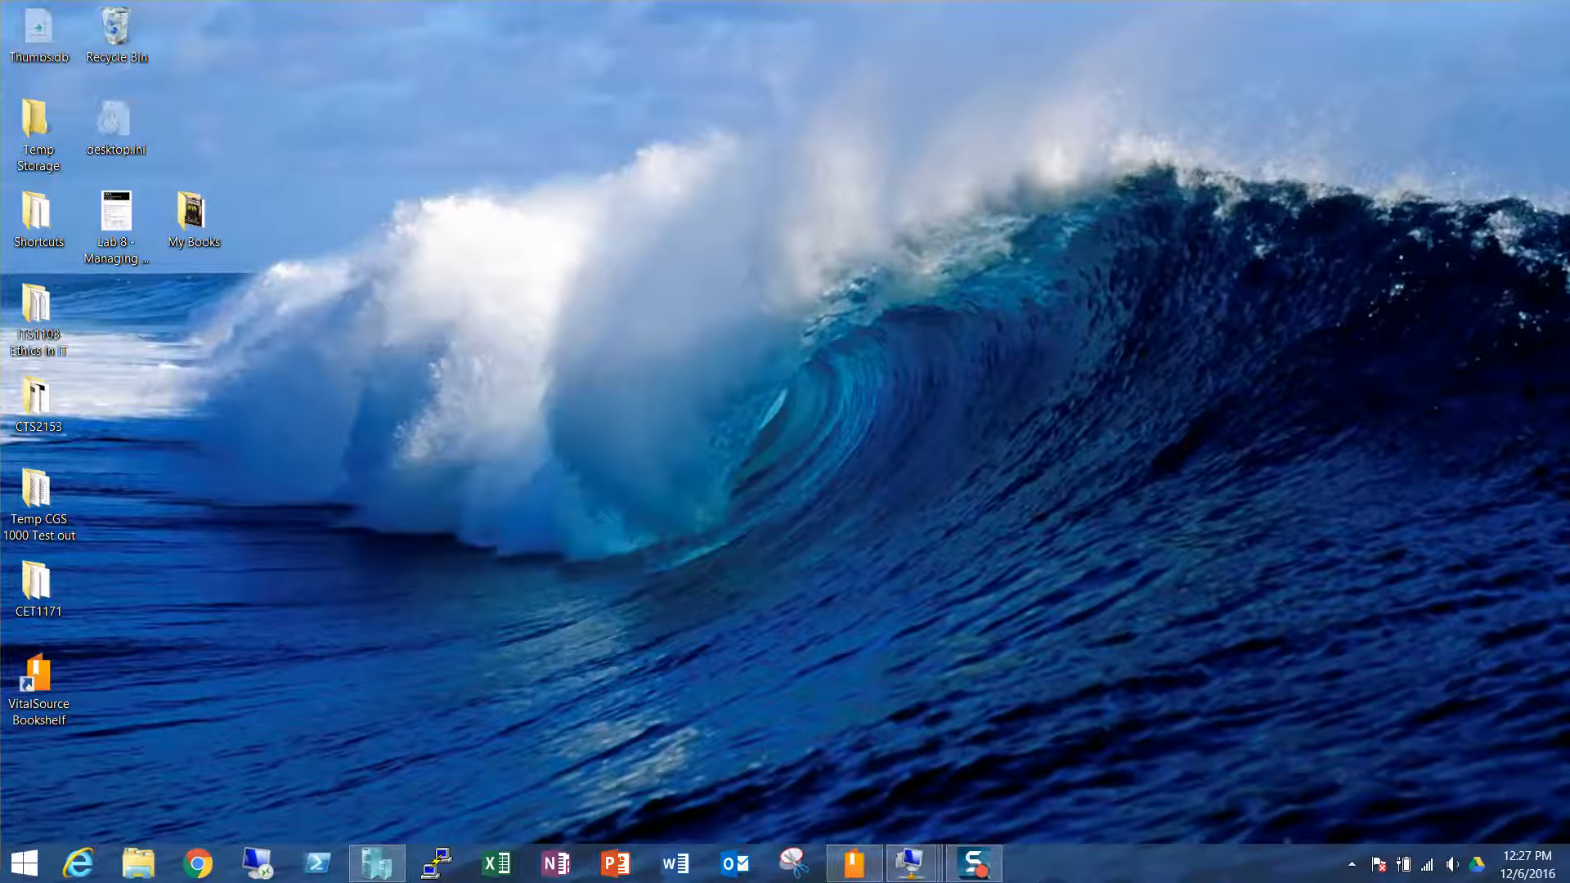
- Bring up the Win8B virtual machine, start it, and enlarge its connection window
mouse_move(911, 863)
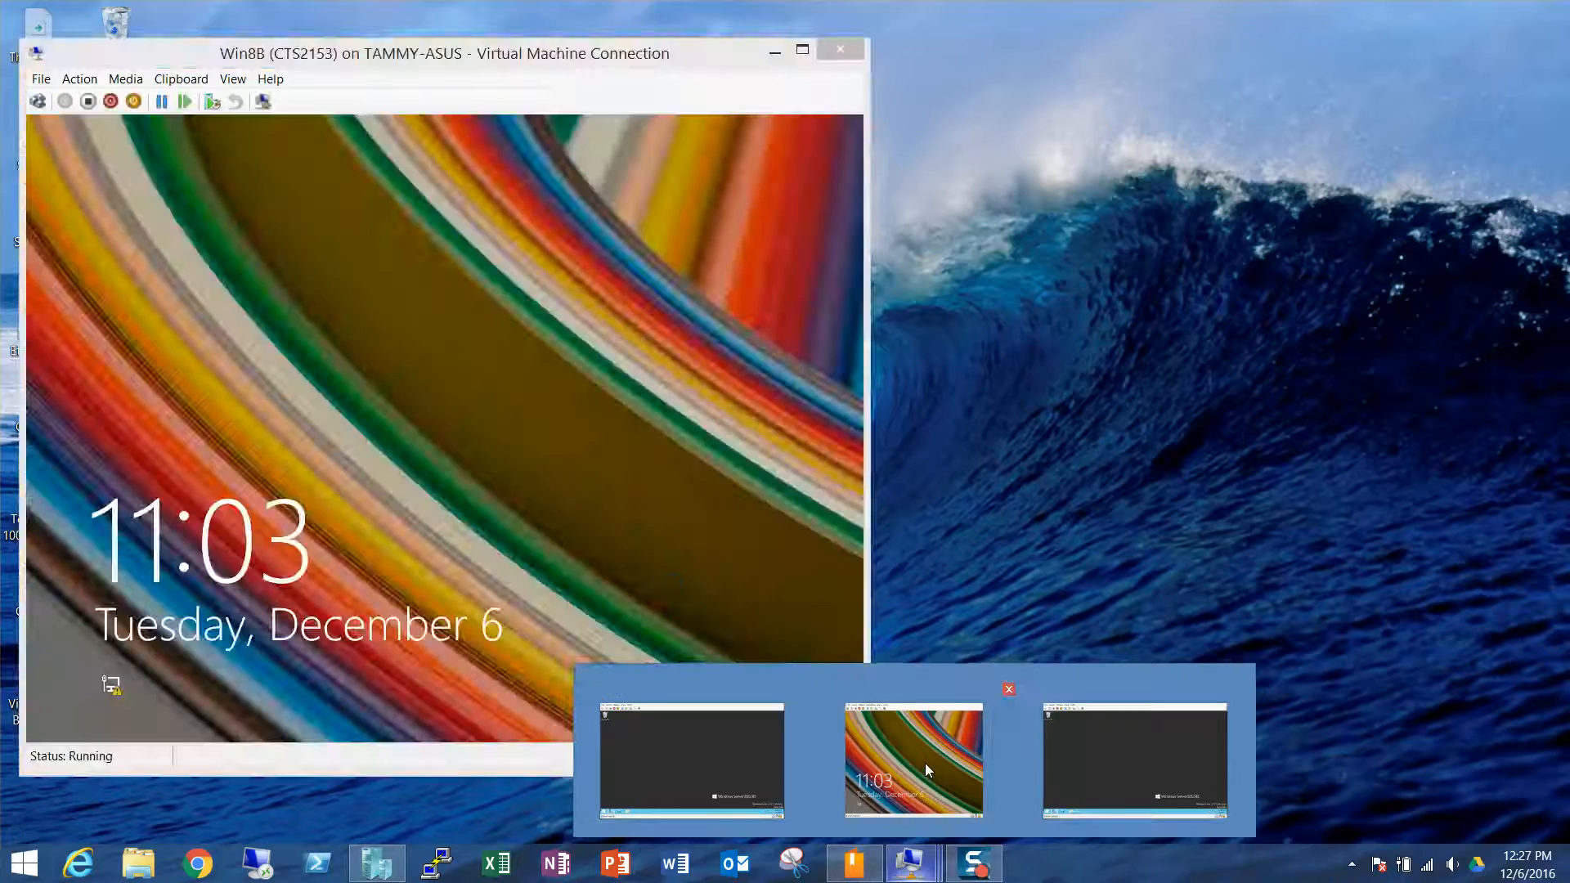
click(925, 763)
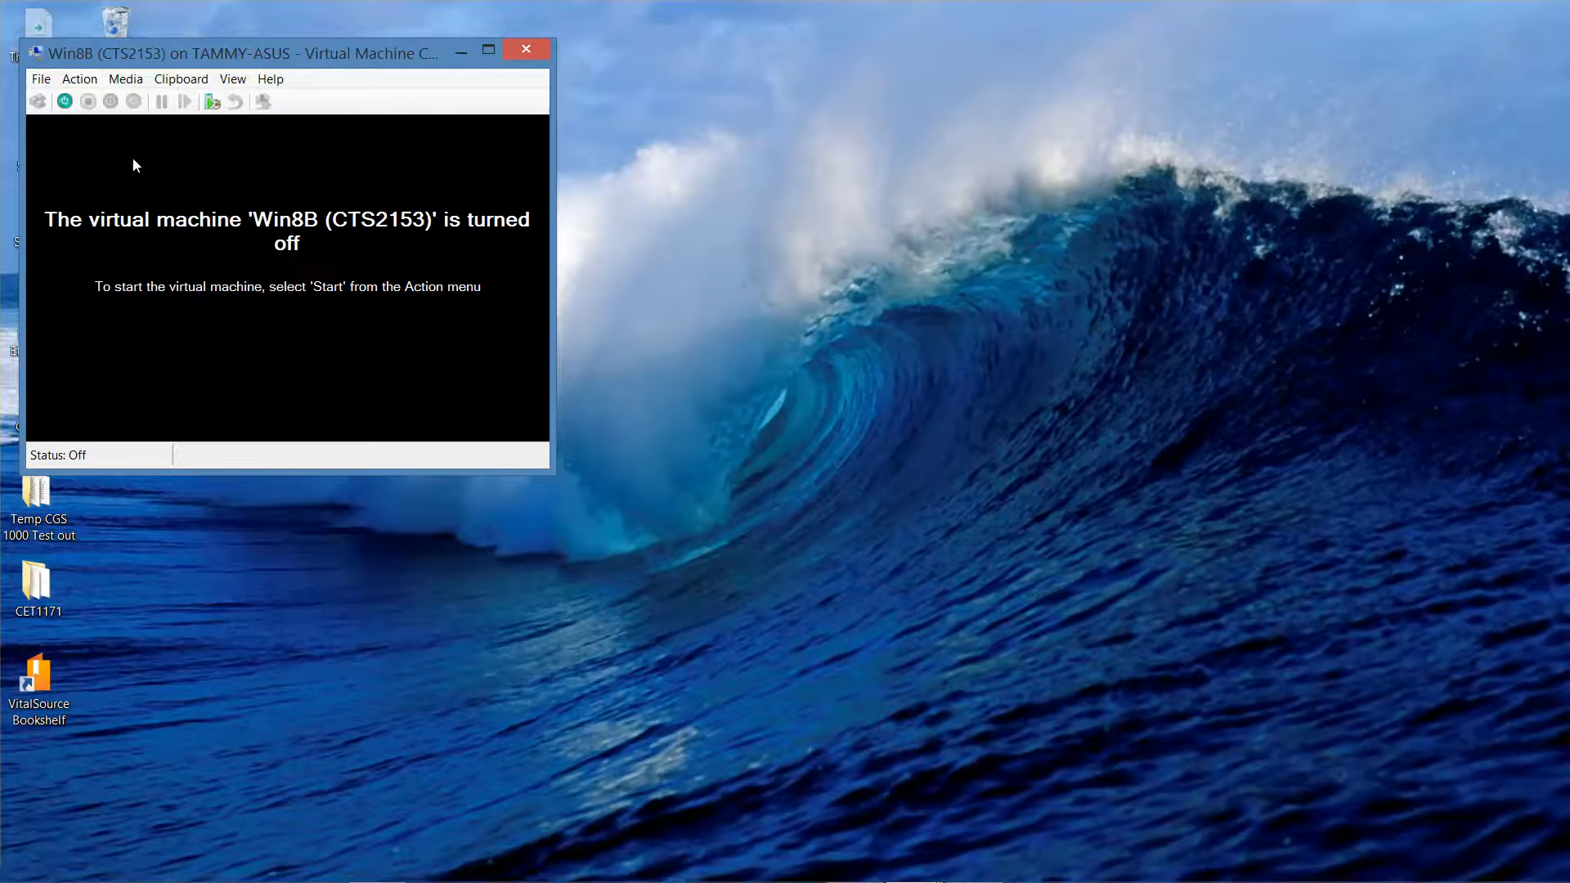
click(65, 102)
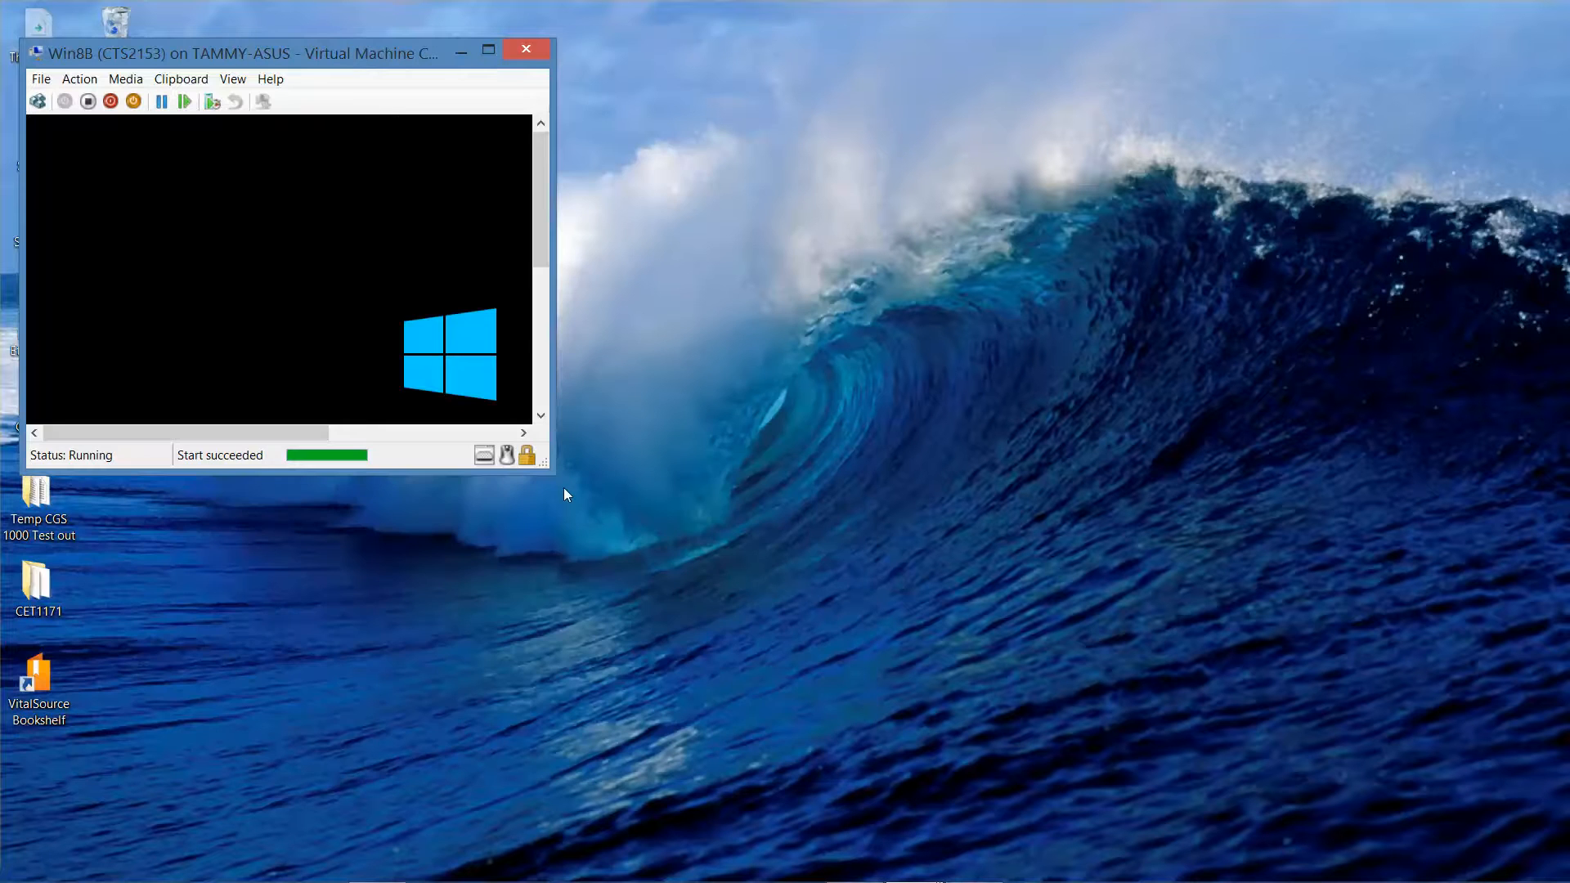
drag(549, 473, 777, 682)
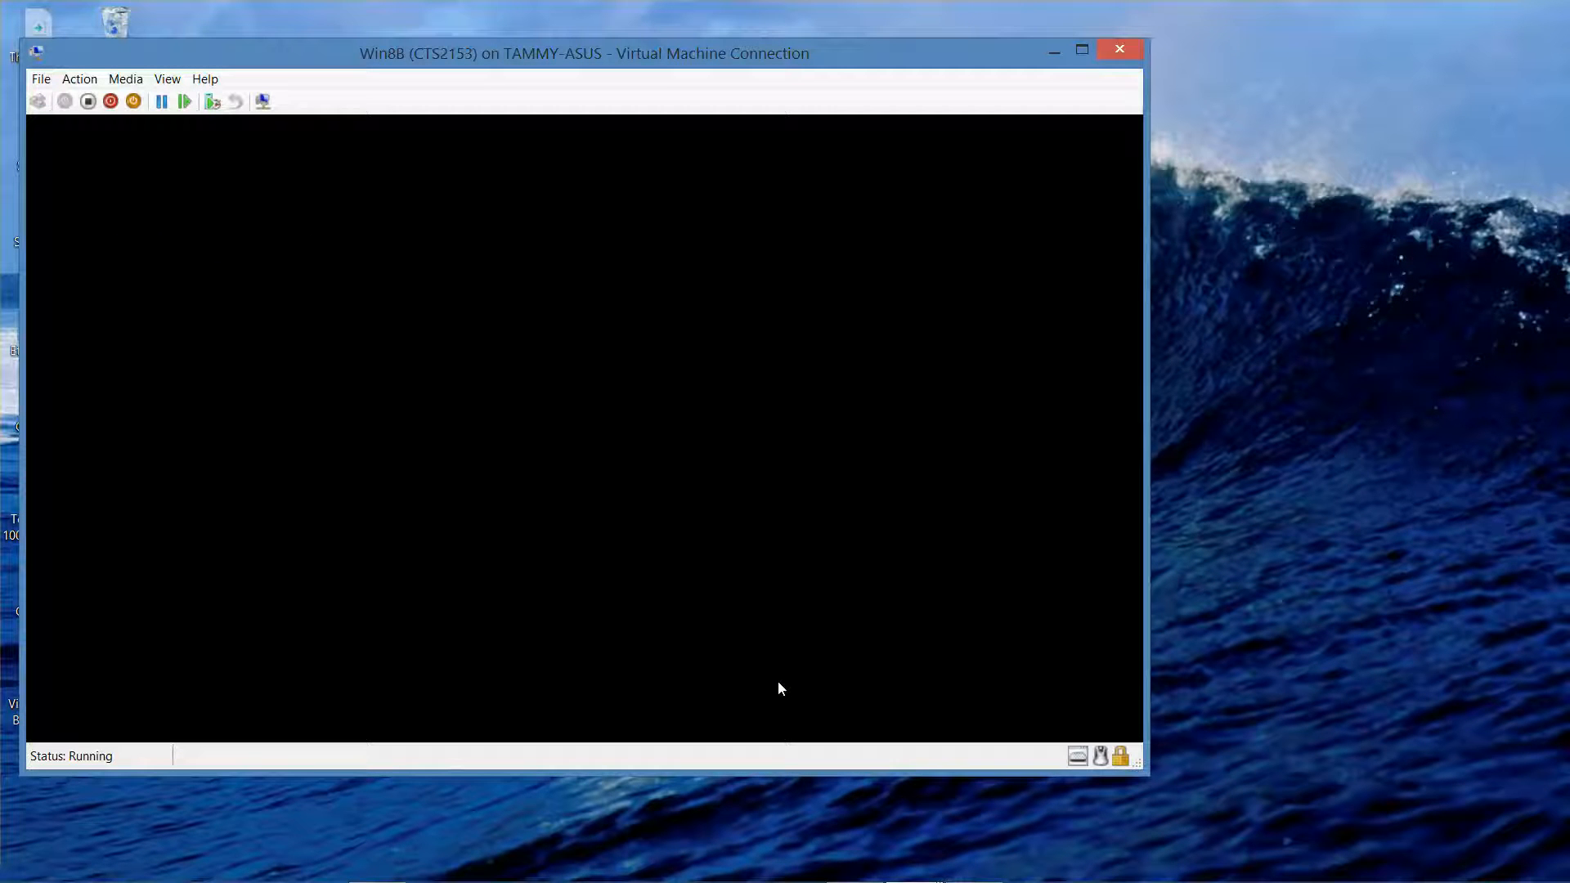
- Sign in to the VM as contoso\administrator using the administrator password
mouse_move(883, 882)
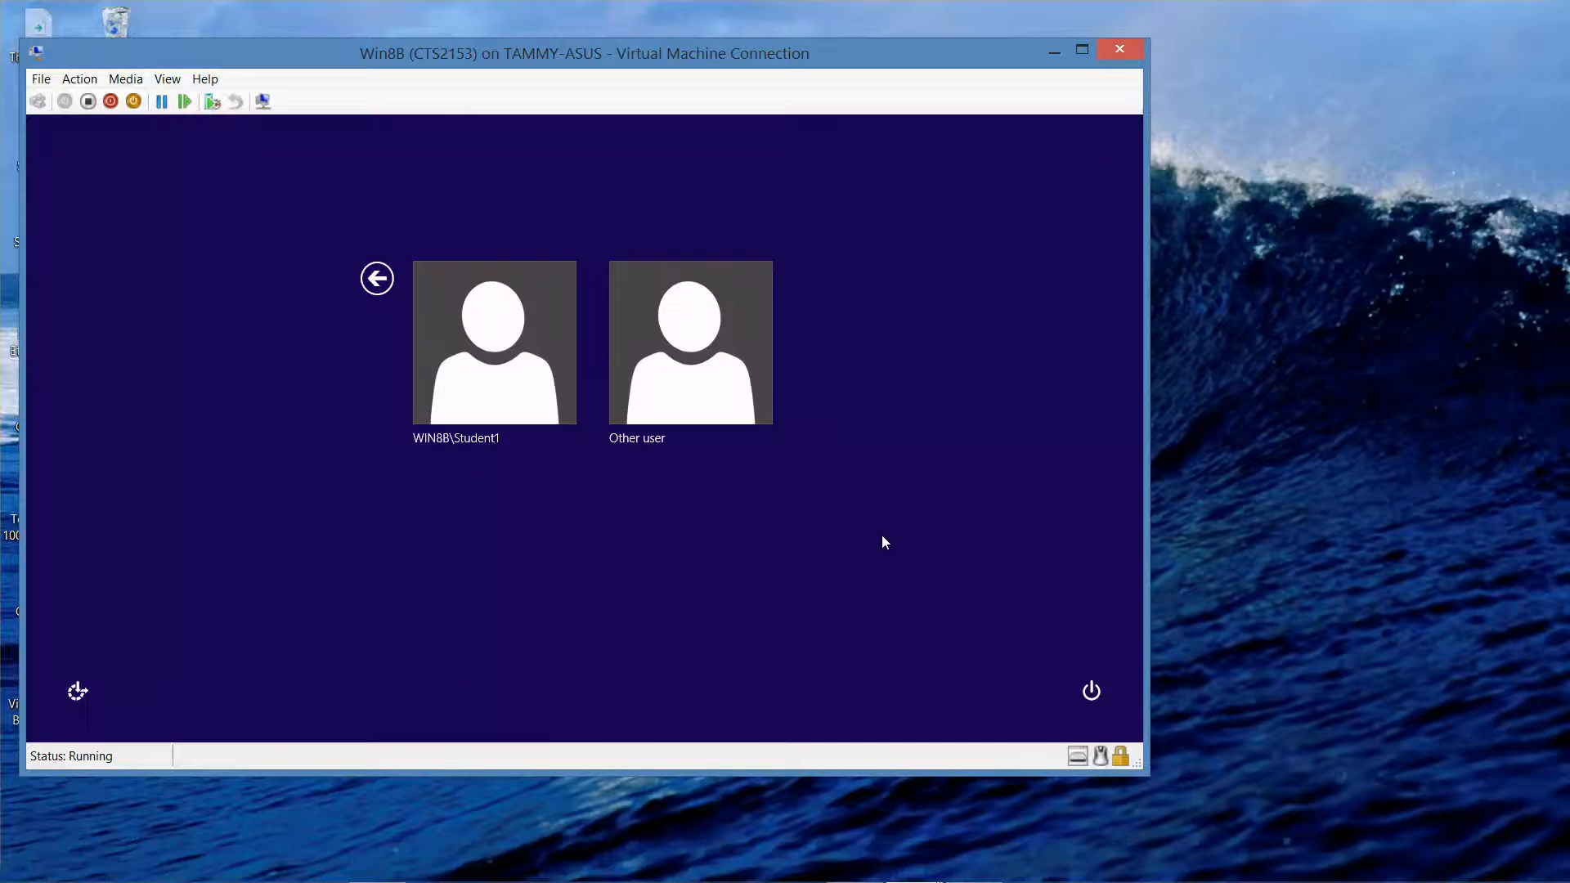
click(715, 394)
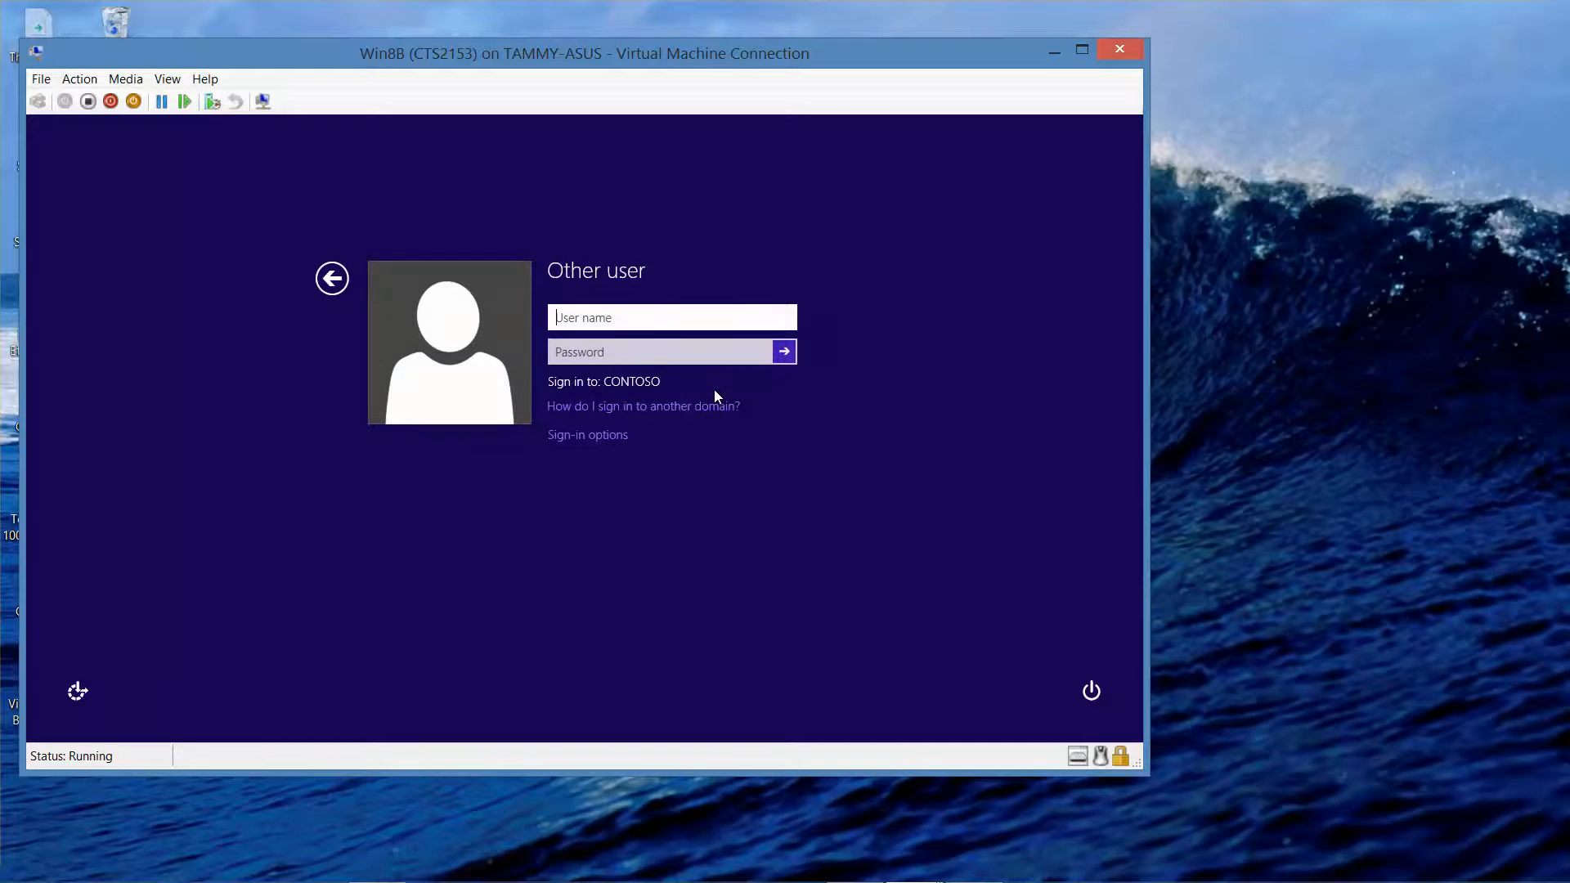
text(contoso\ad)
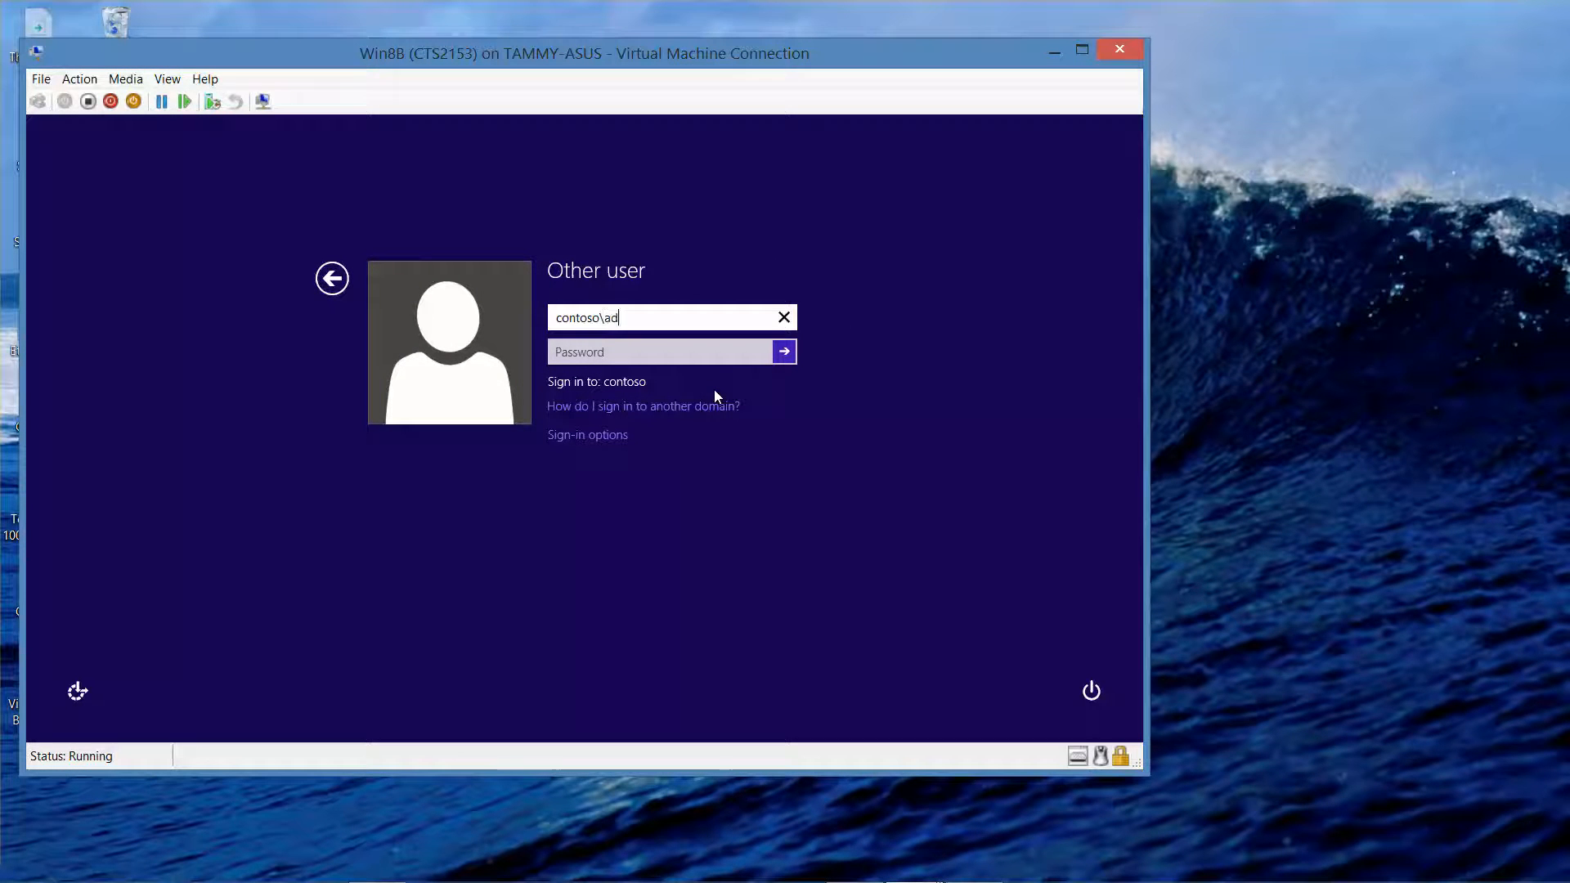
text(ministrator)
key(Tab)
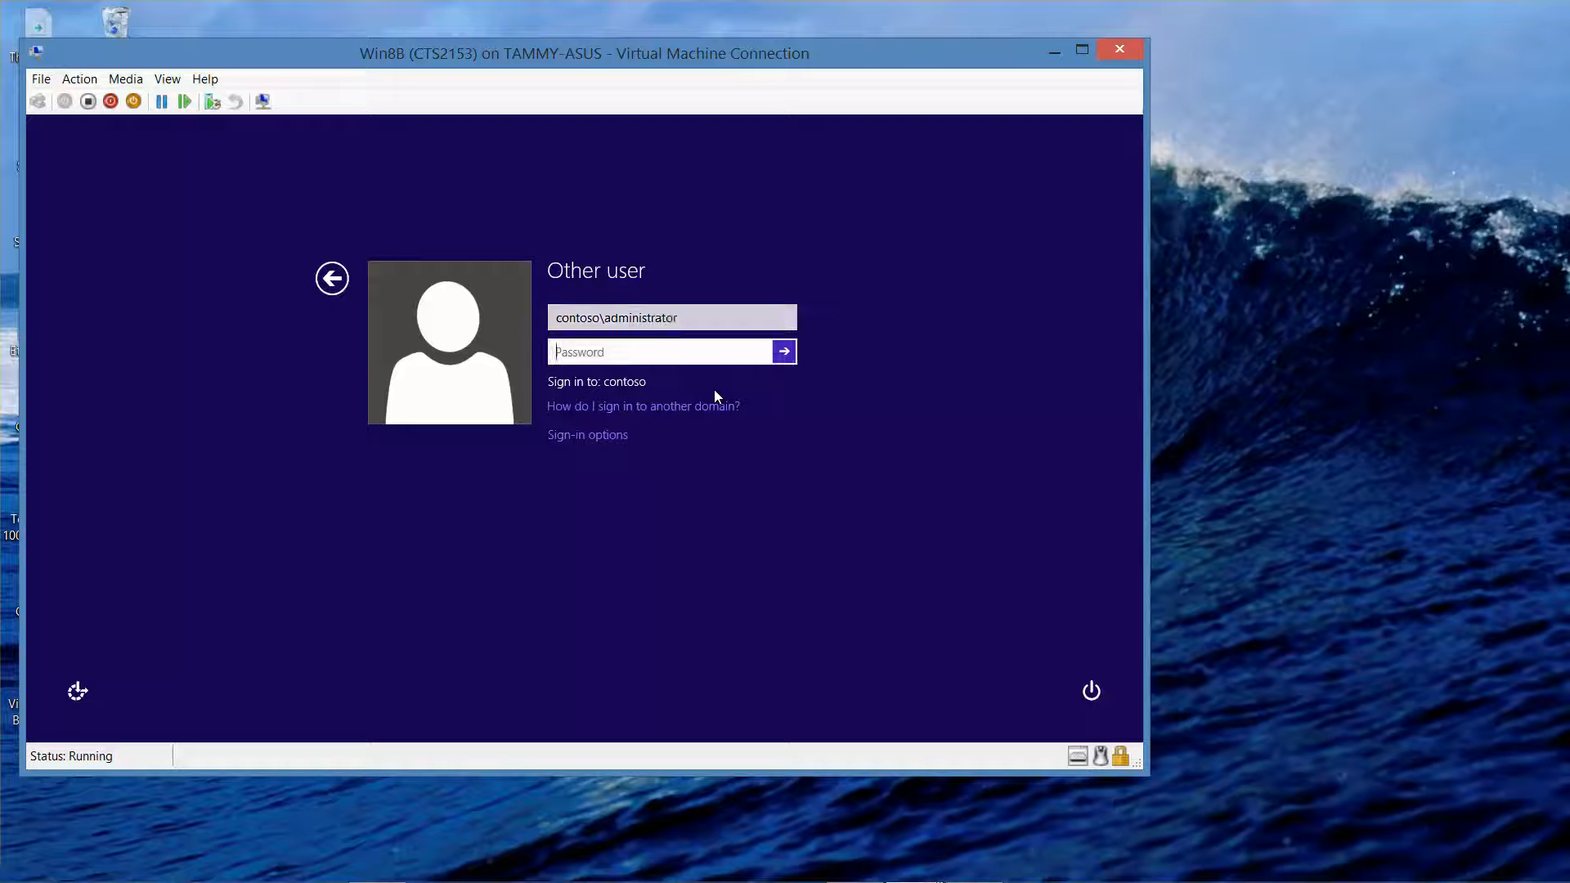
text(Passw0rd)
key(Return)
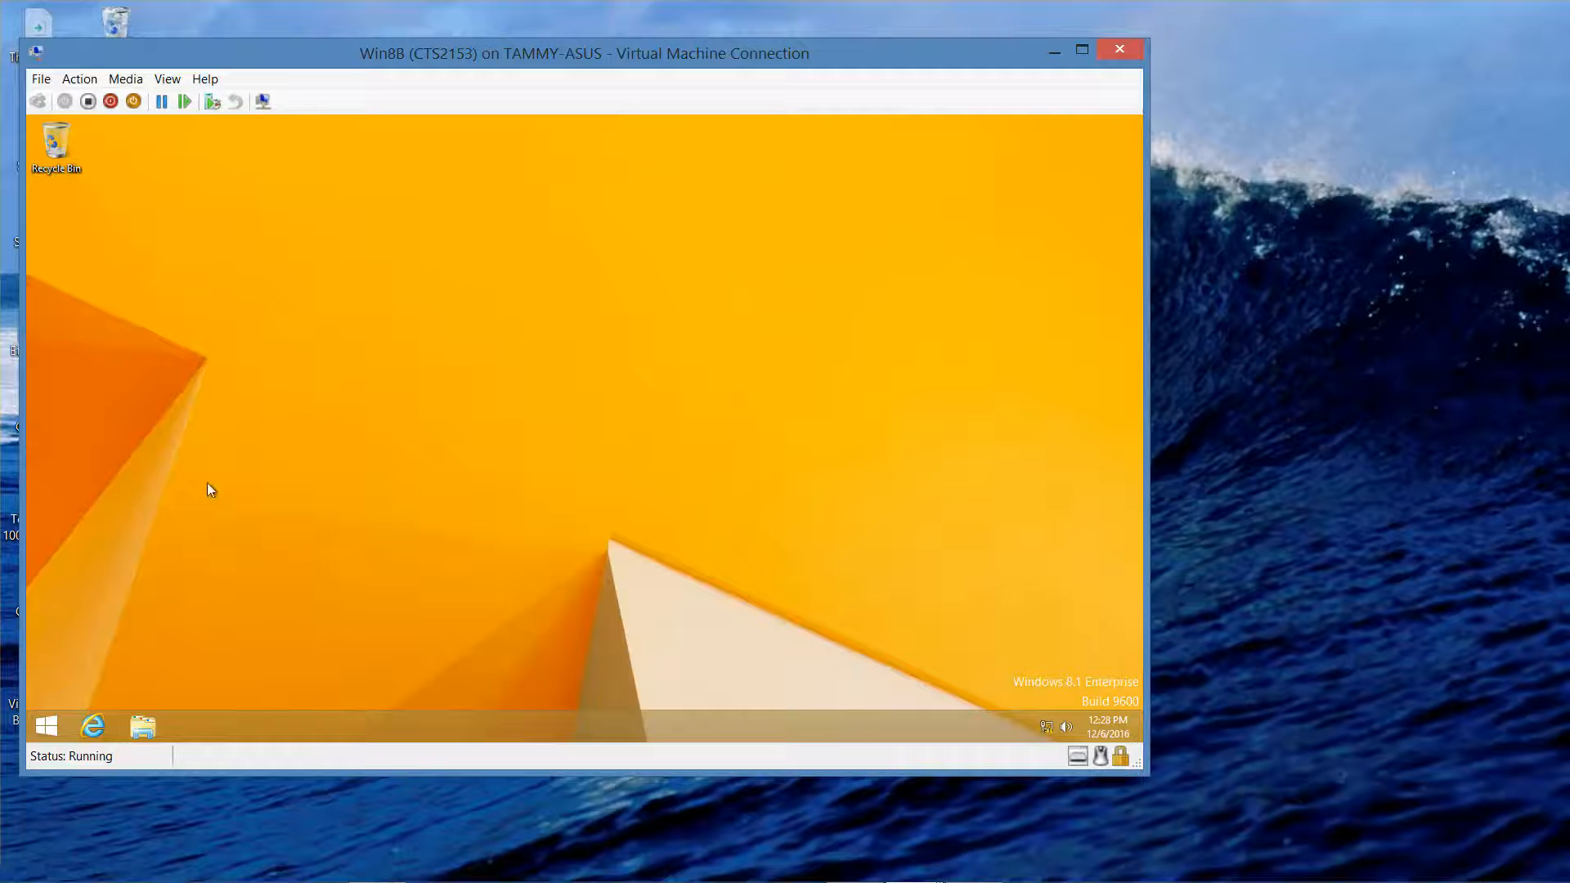
- Launch Computer Management from the Start button's quick menu
right_click(43, 732)
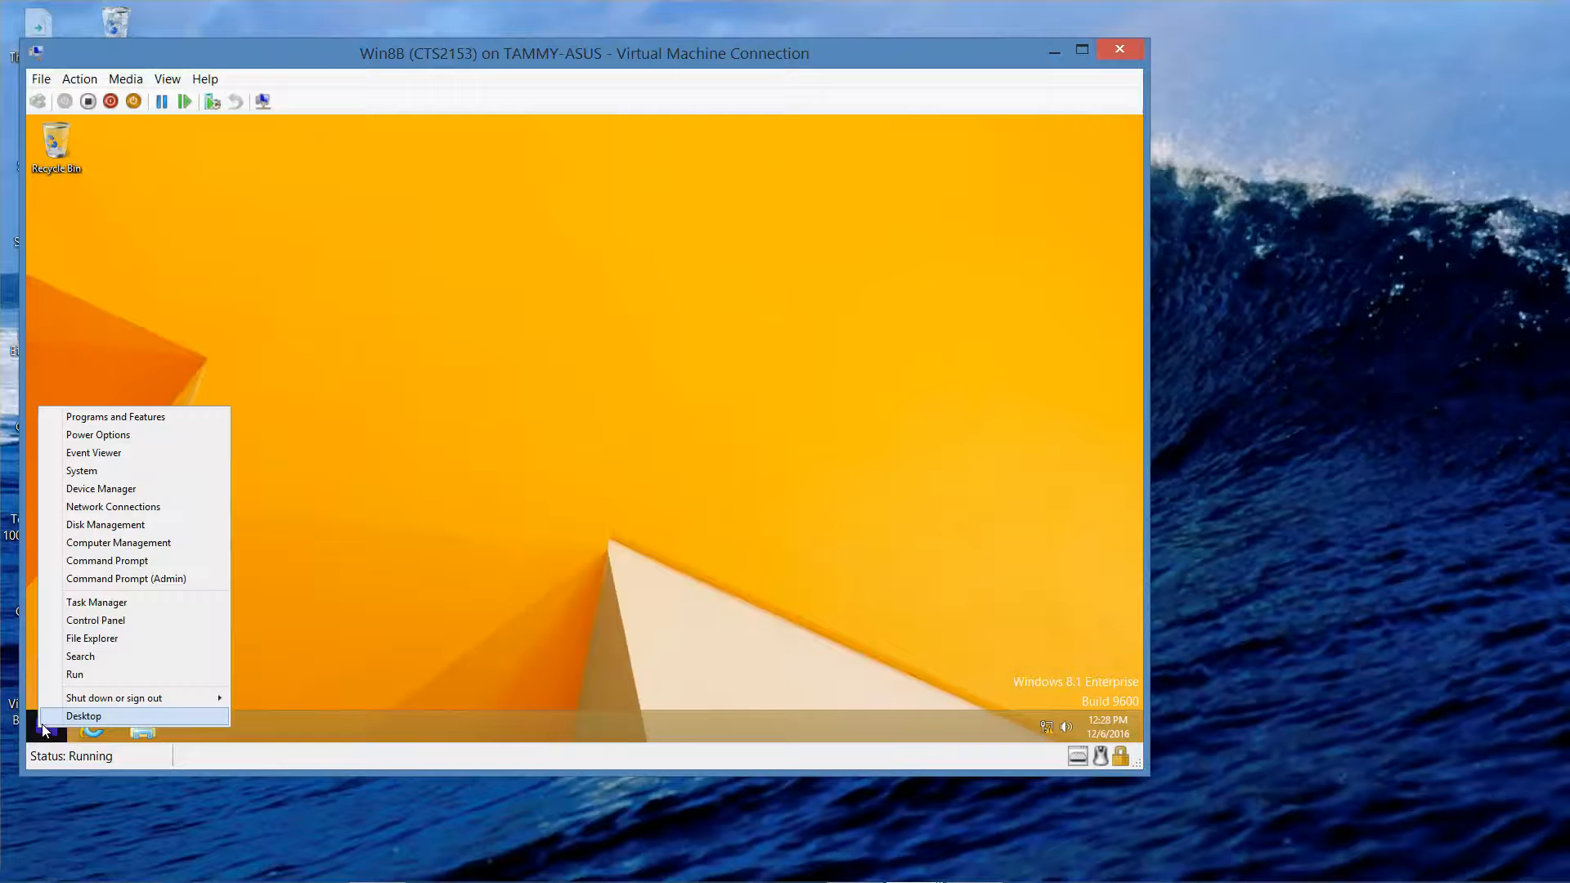
click(133, 546)
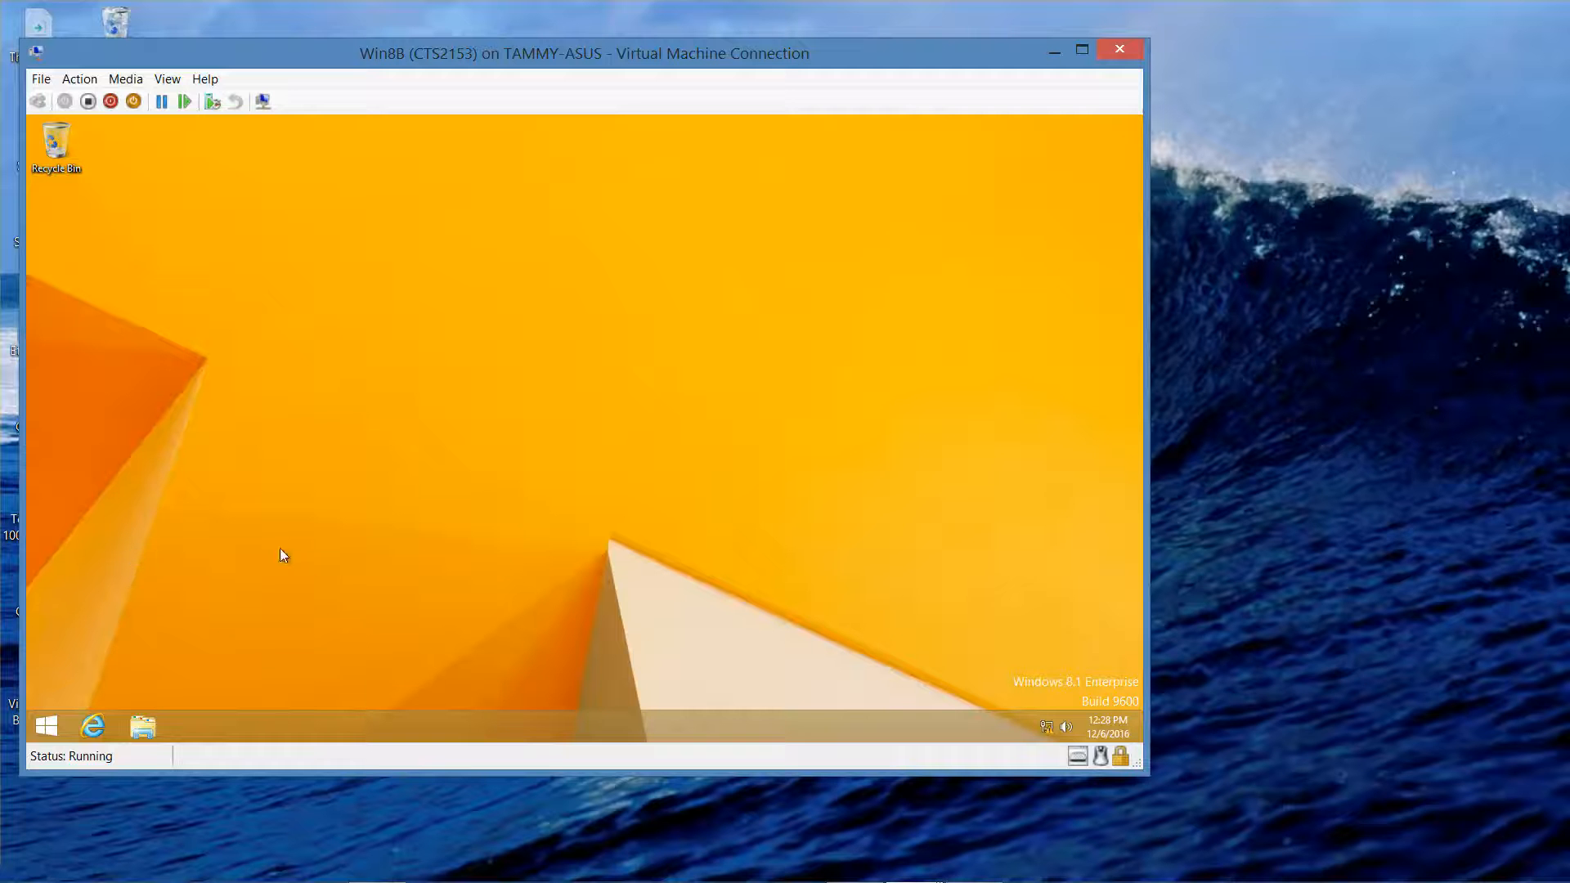
mouse_move(859, 877)
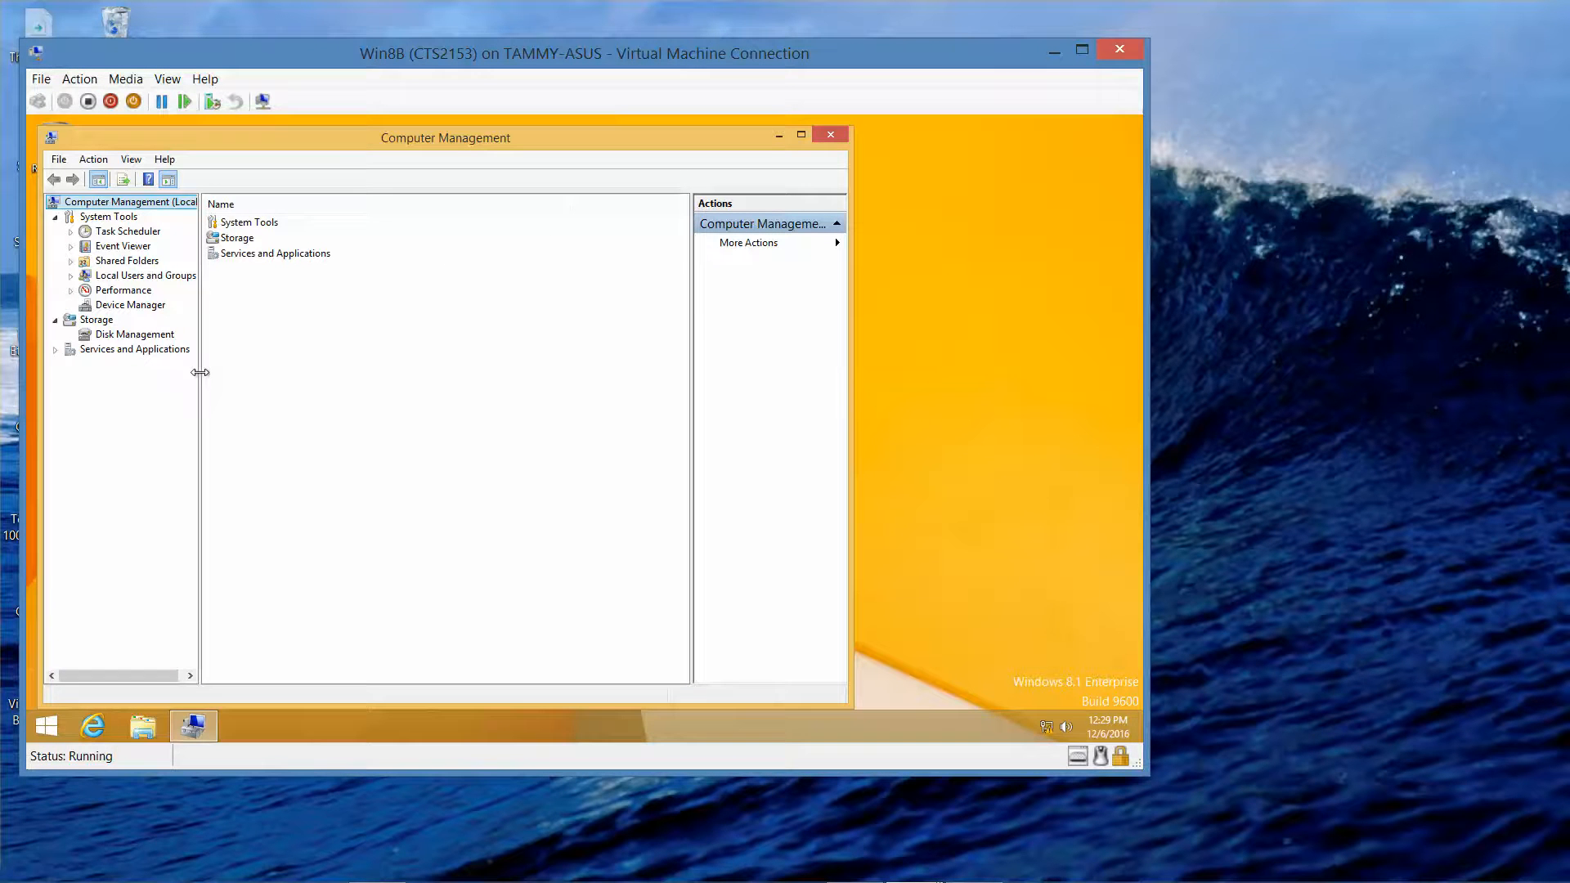
- List the local users (Administrator, Guest, Student1) and start a new local user
drag(202, 372, 331, 374)
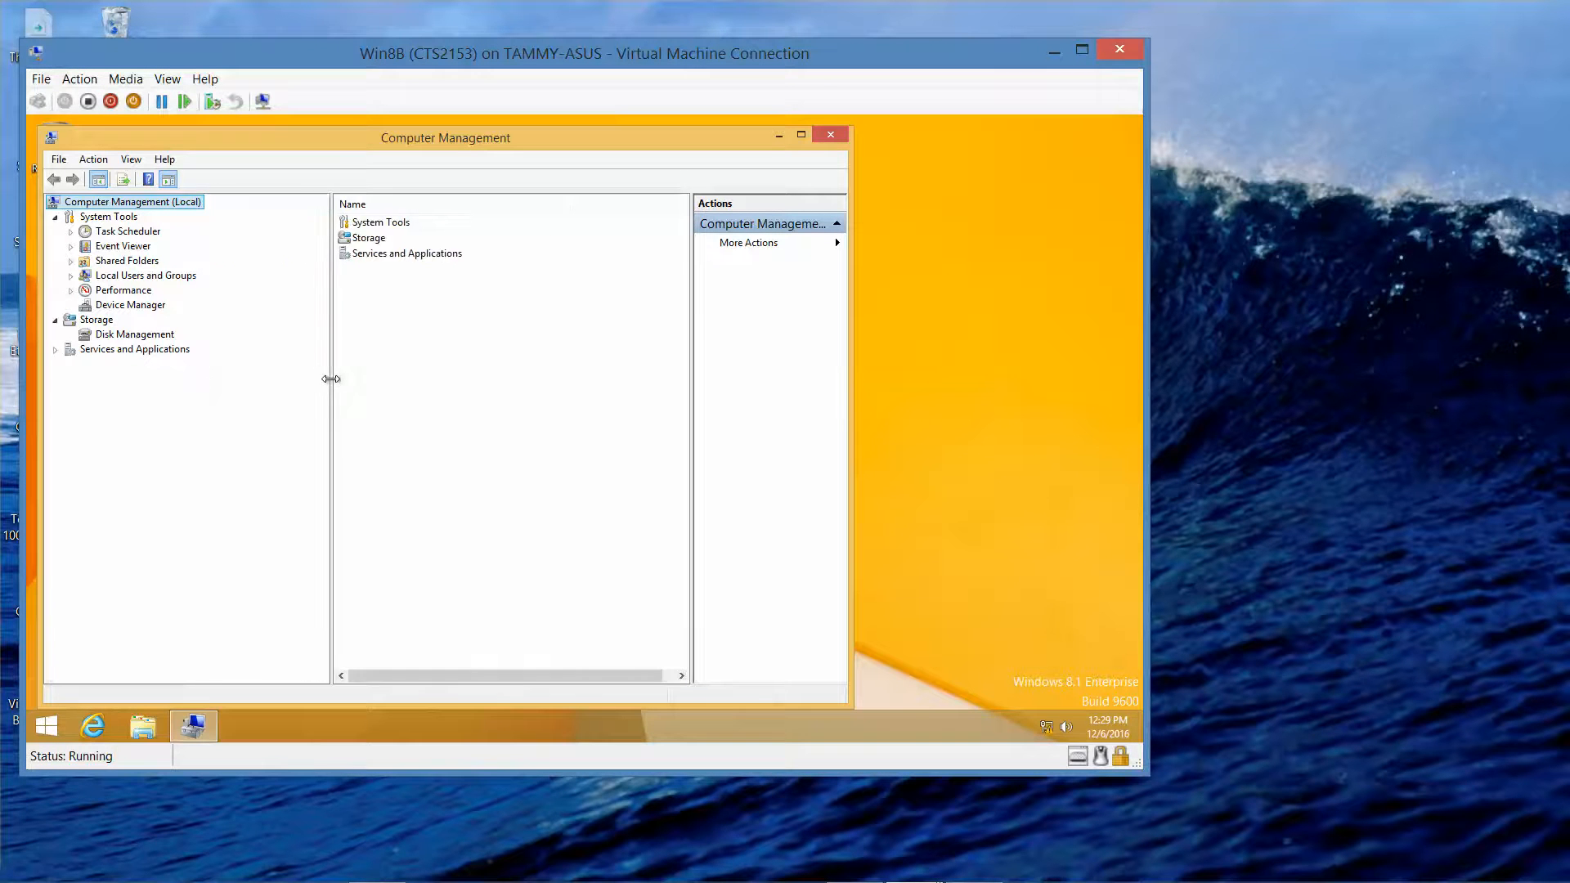
click(180, 279)
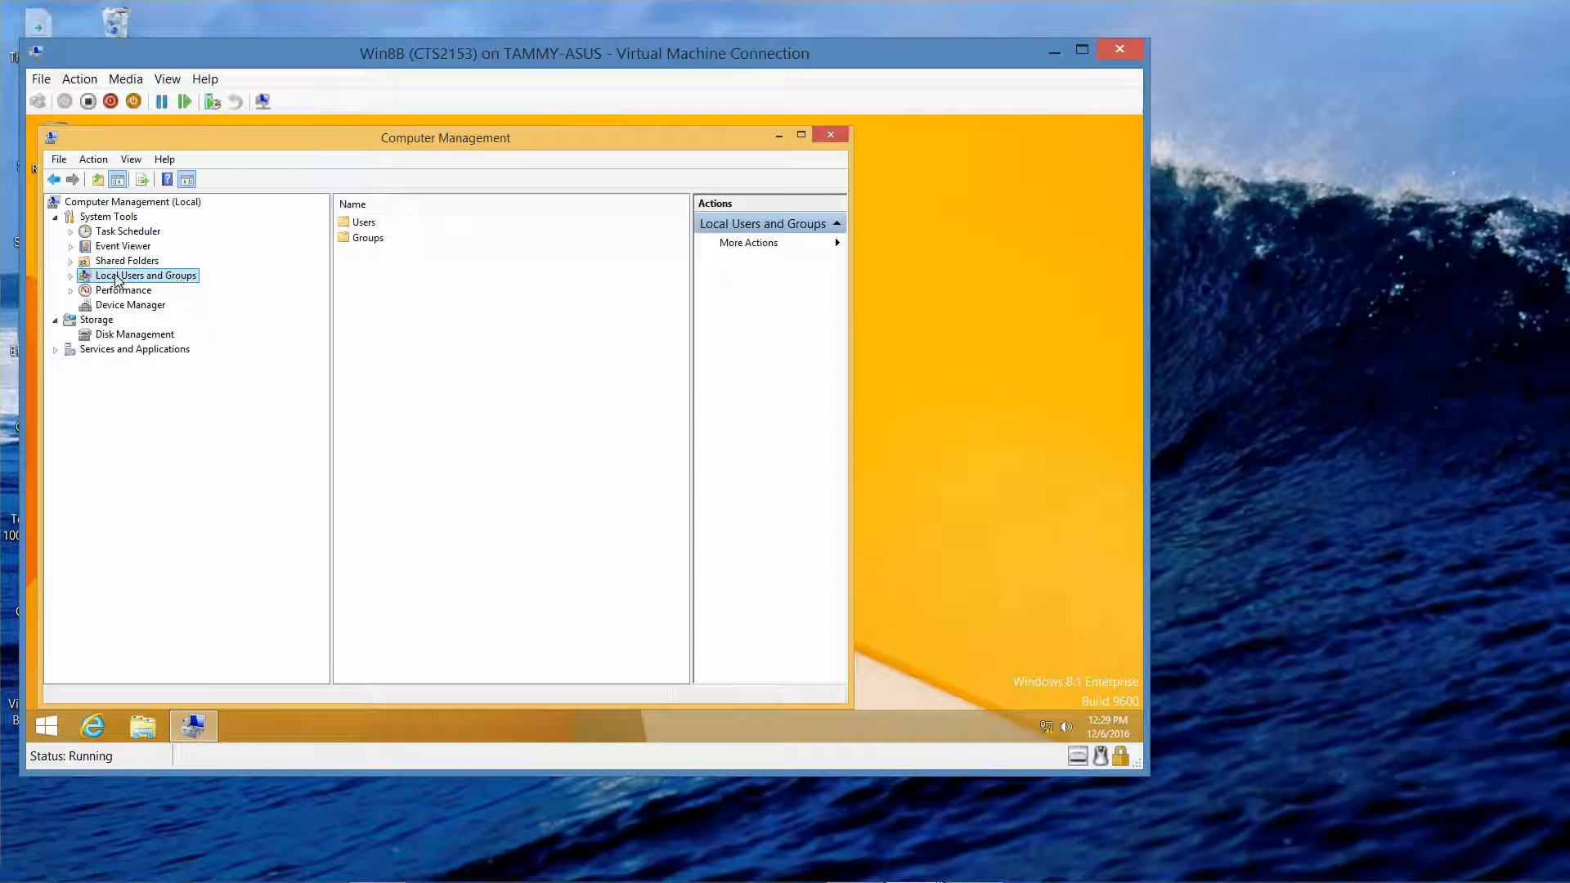
click(70, 278)
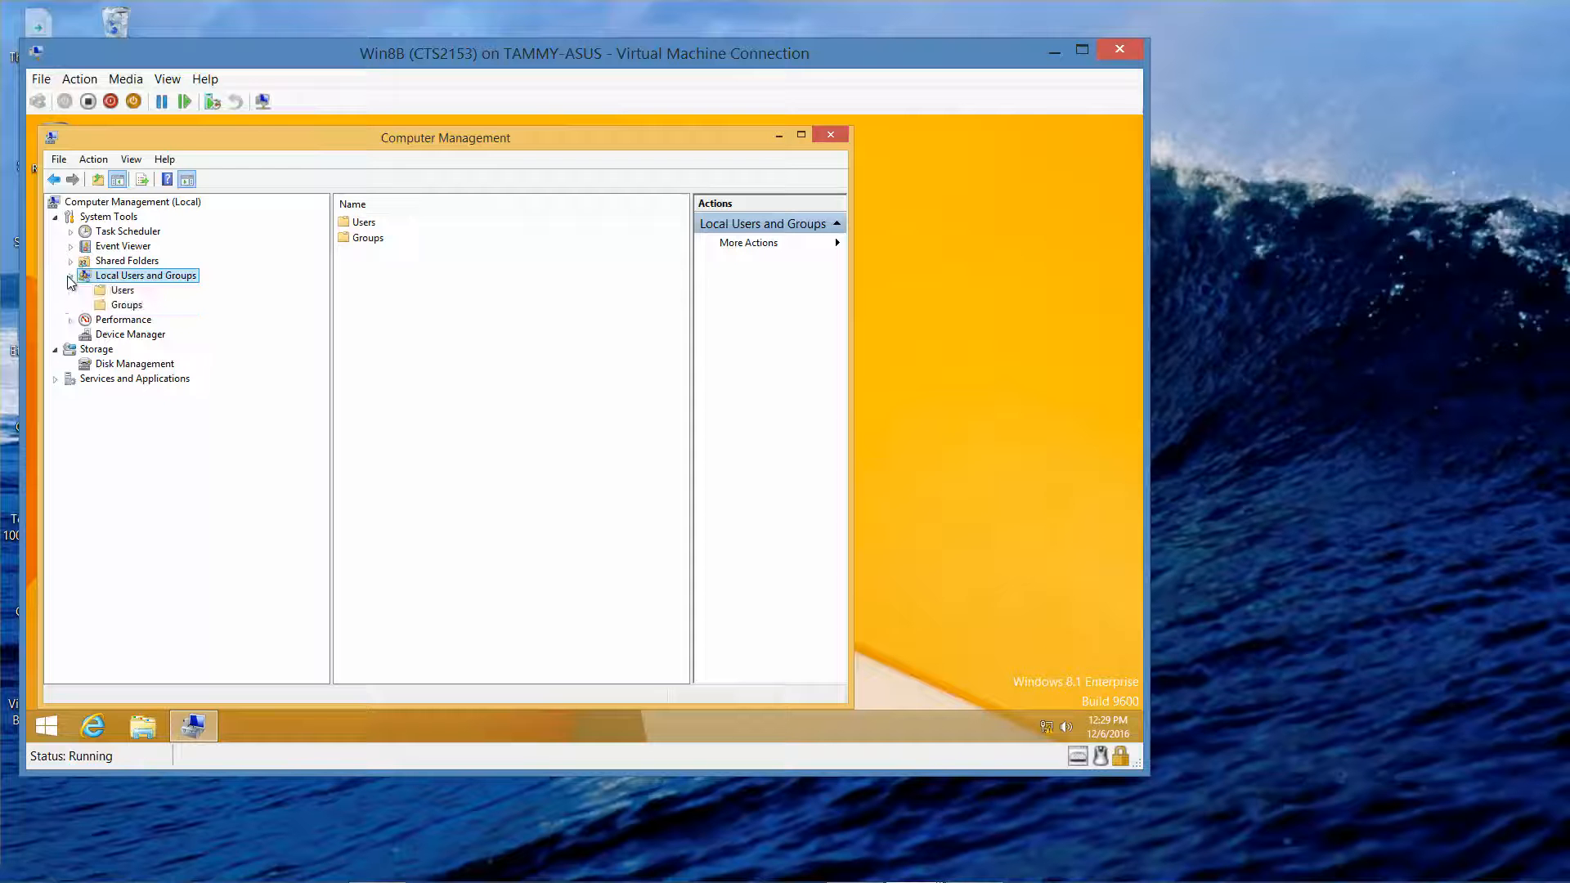
click(121, 291)
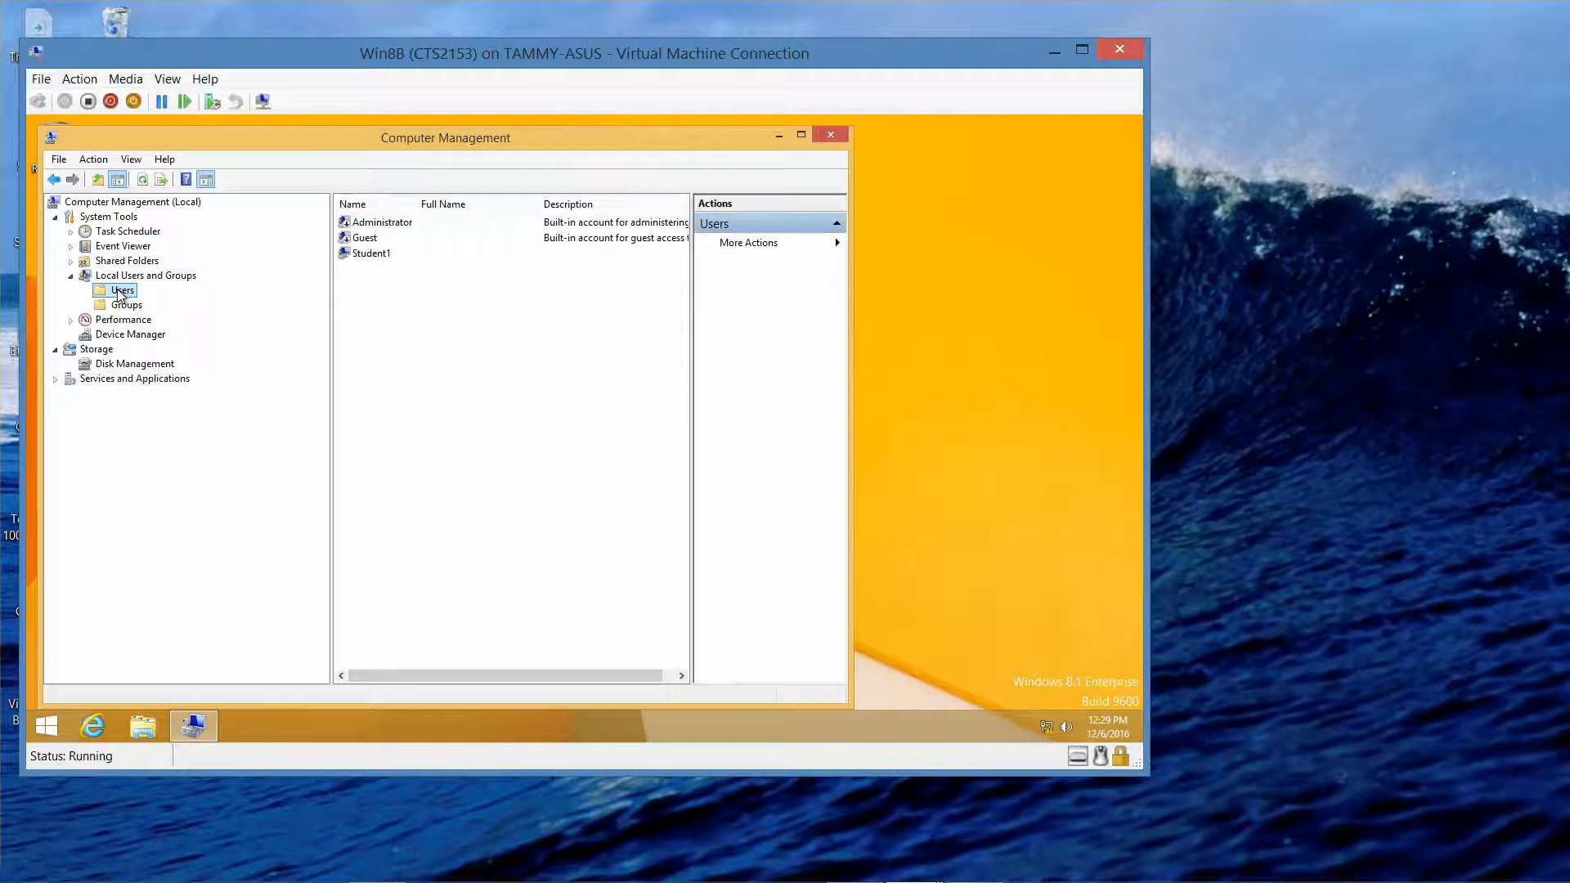
right_click(119, 295)
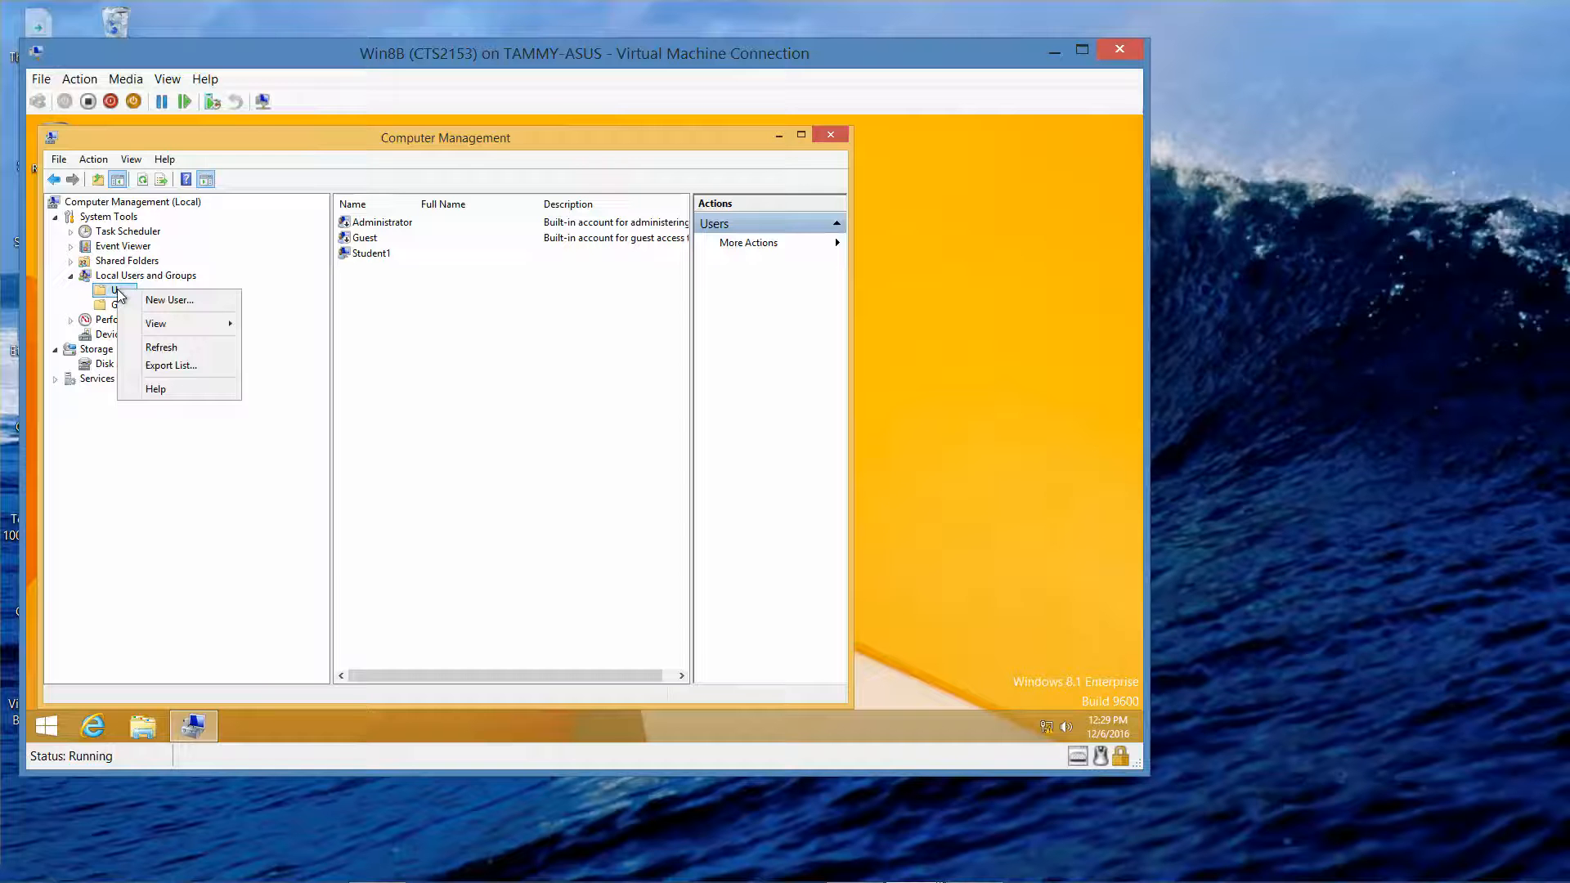
click(157, 300)
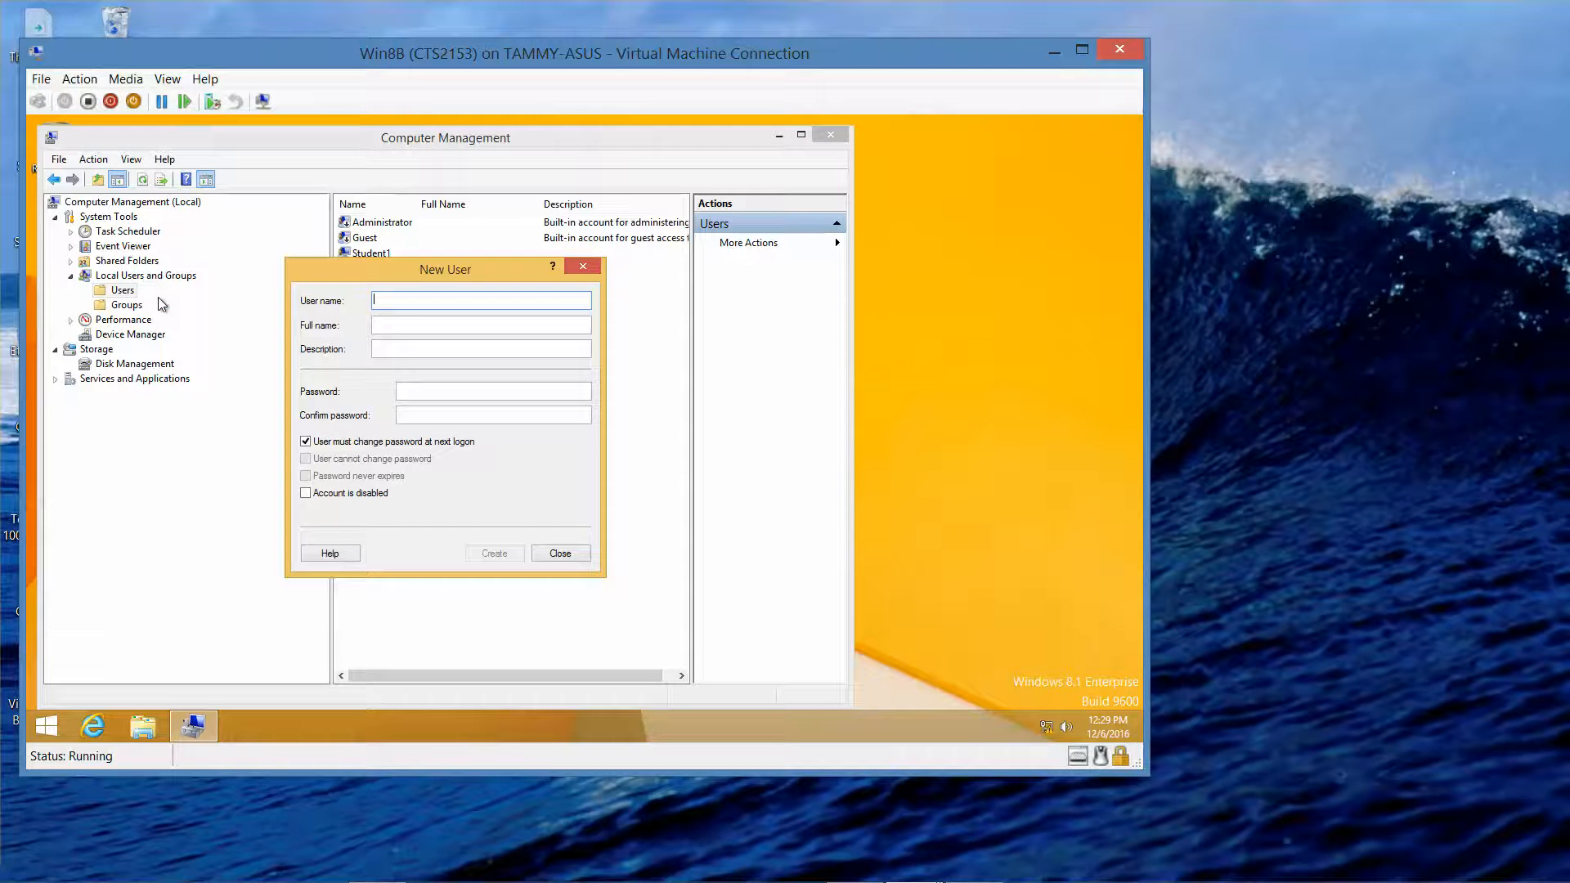
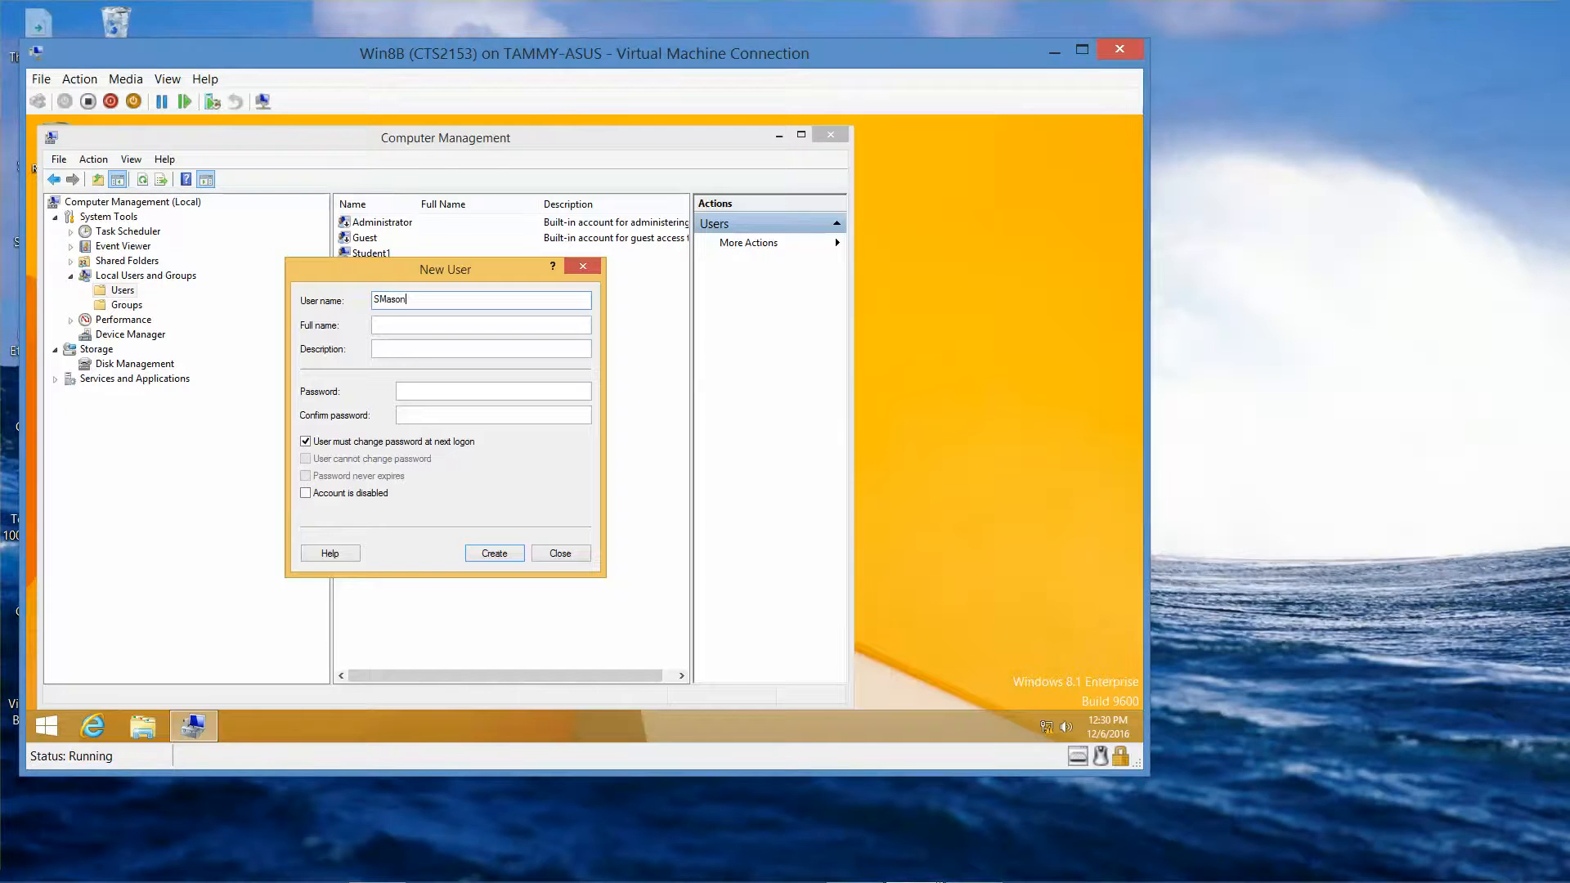
- Fill in the new user's user name, full name and password
key(Tab)
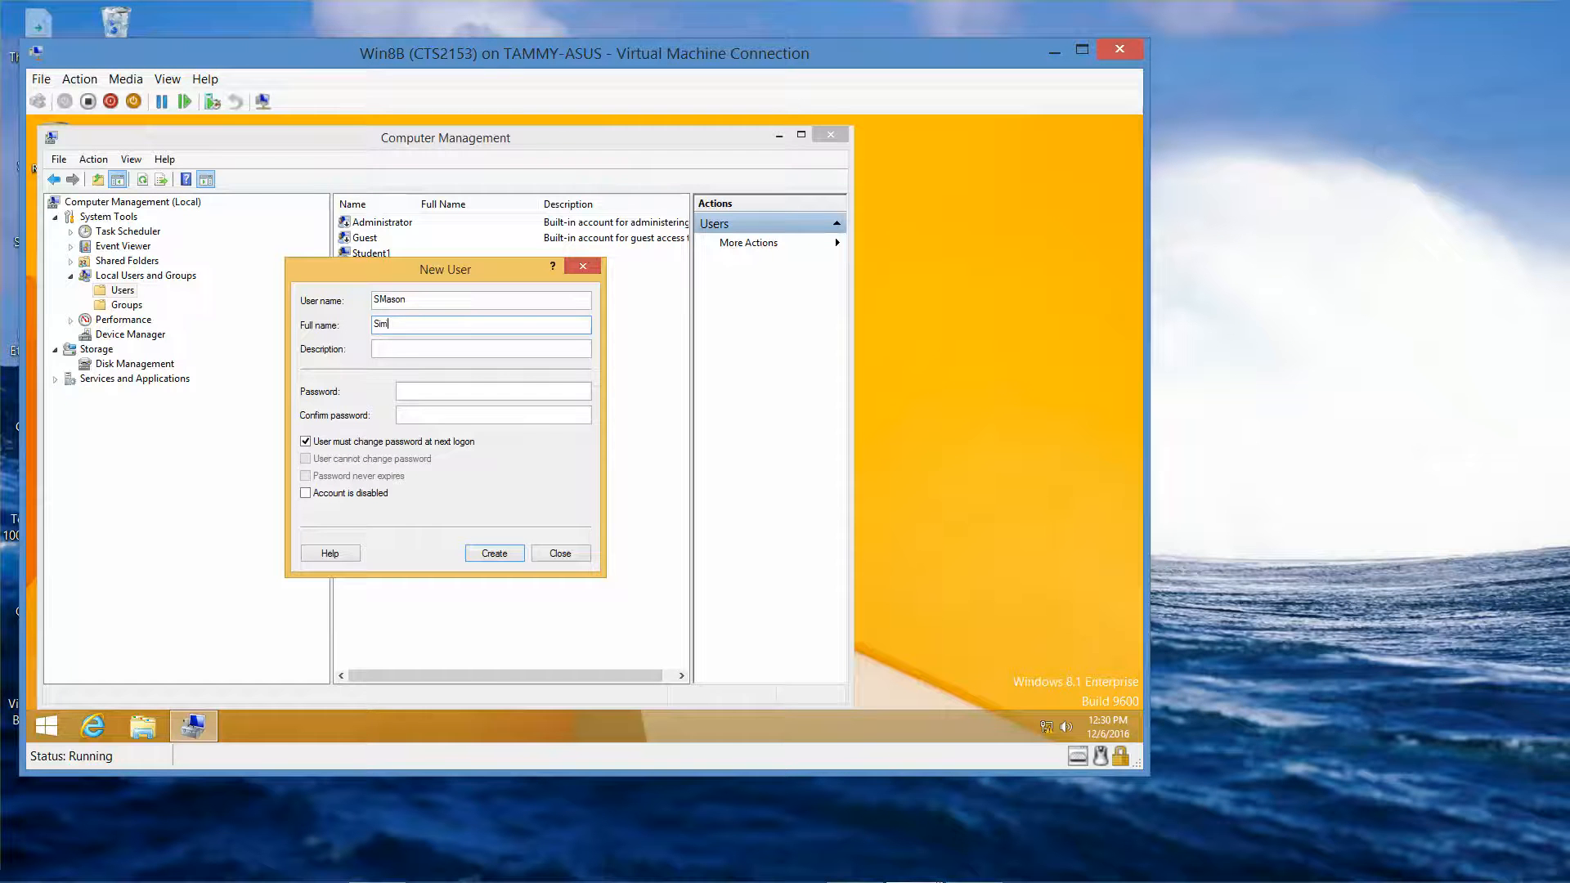
key(Tab)
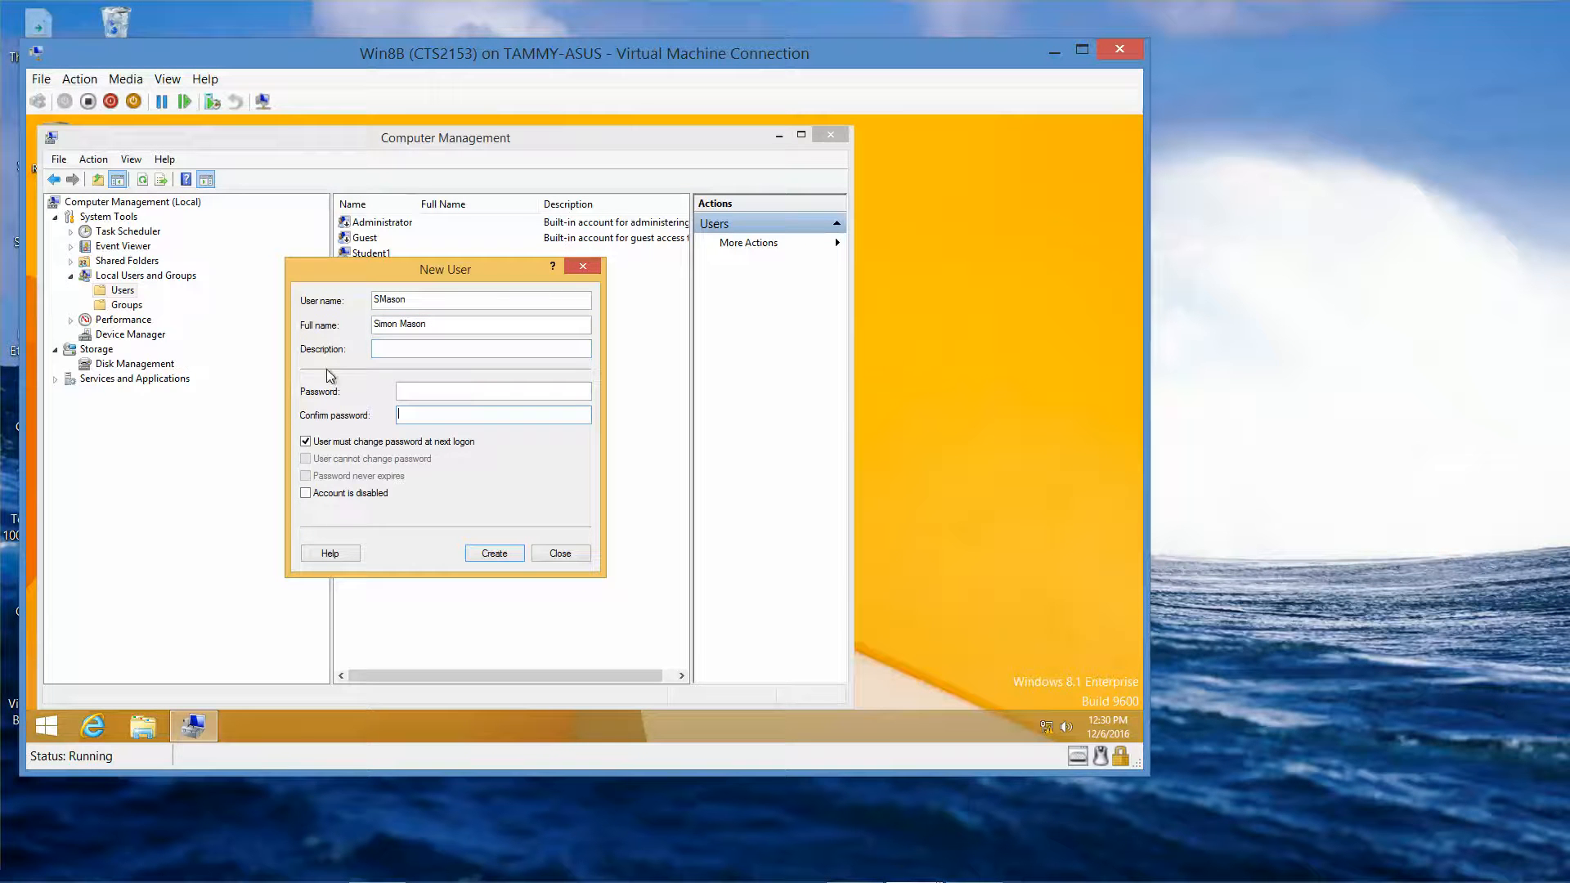
click(400, 391)
text(Pa$$w0rd)
key(Tab)
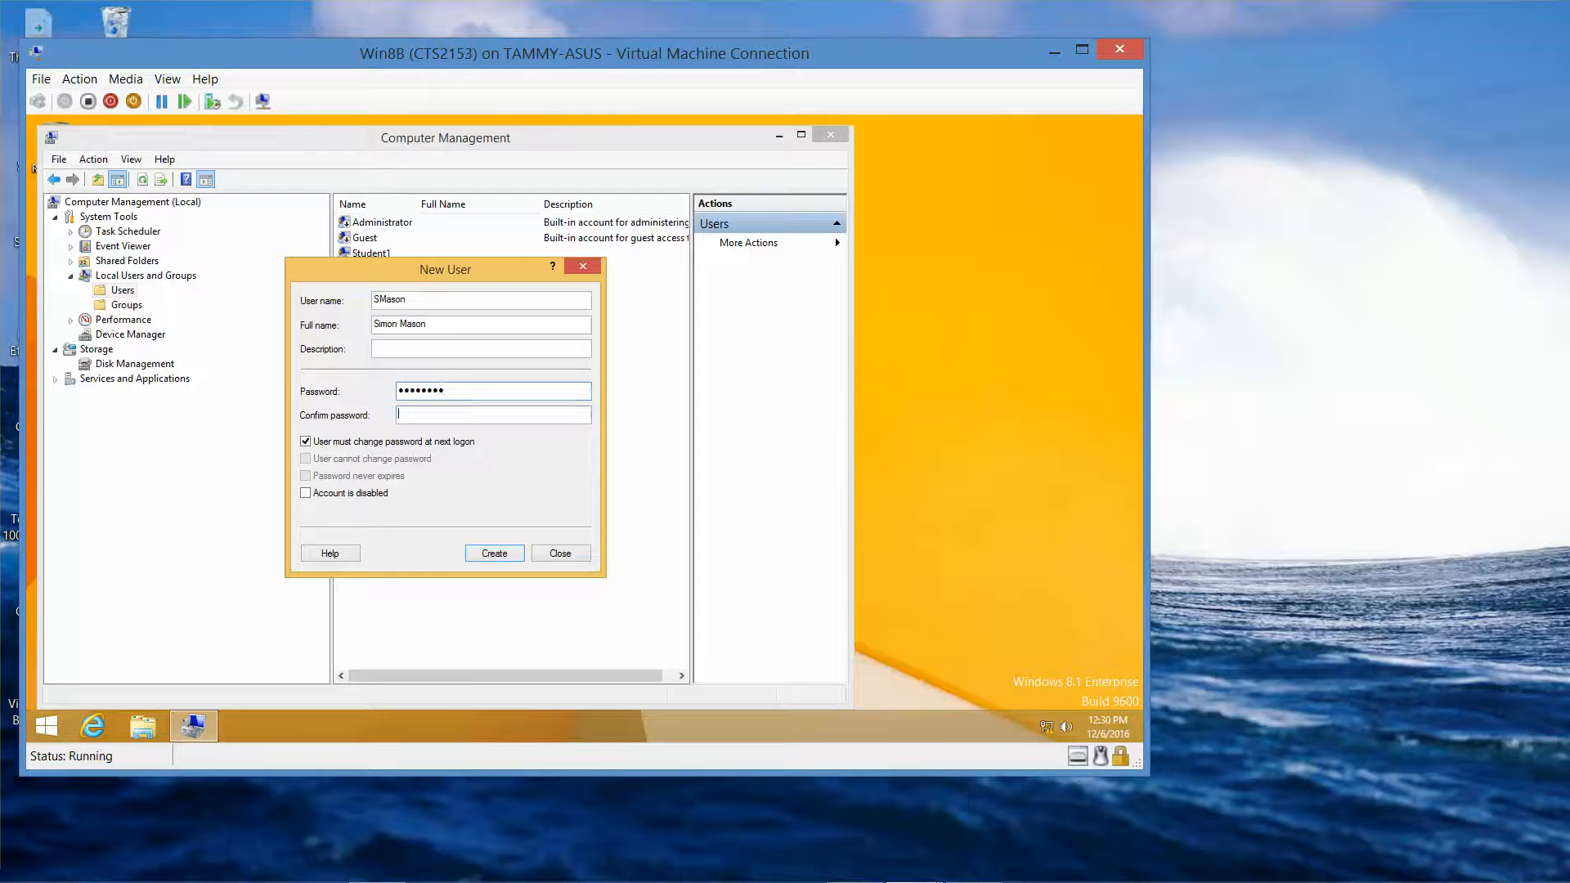
text(Pa$$w0rd)
- Set the password to never expire and not changeable, create the account, close Computer Management
click(306, 441)
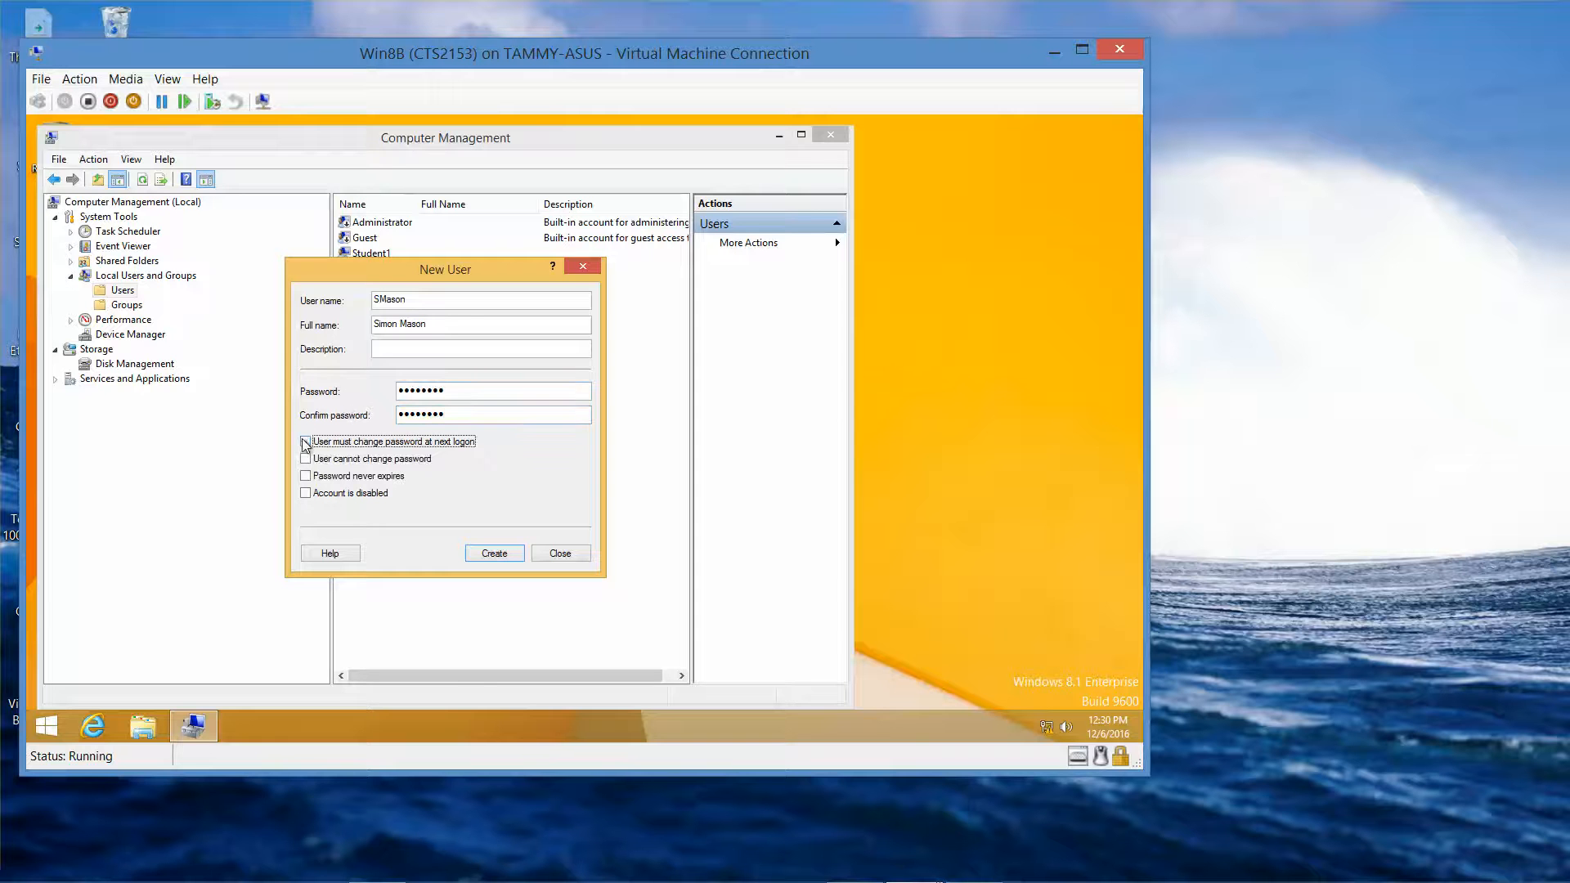
click(305, 459)
click(306, 476)
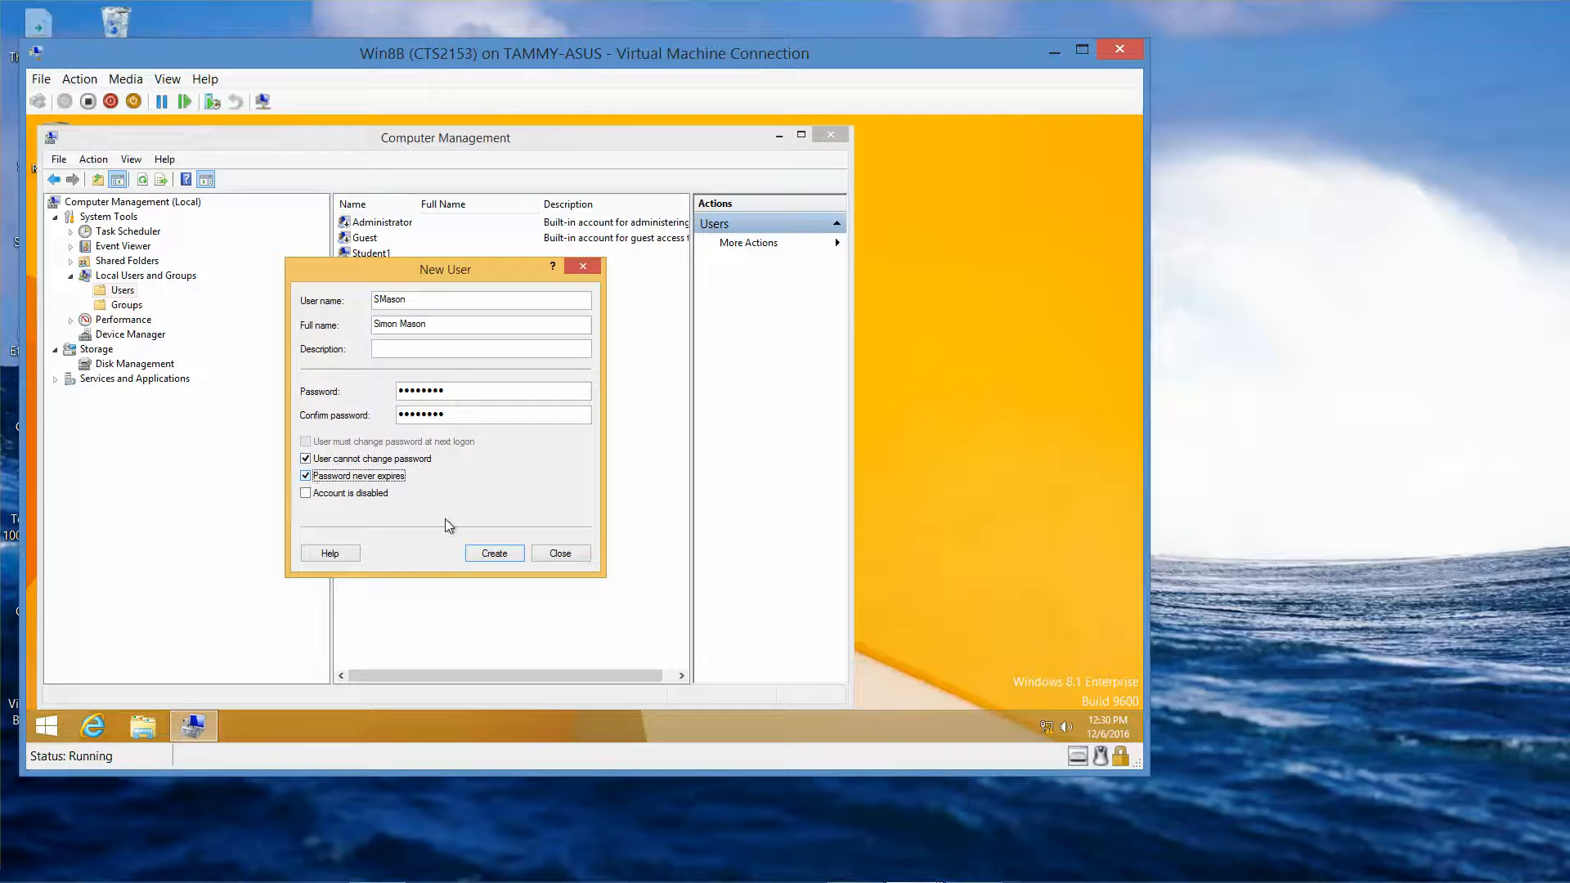
click(485, 556)
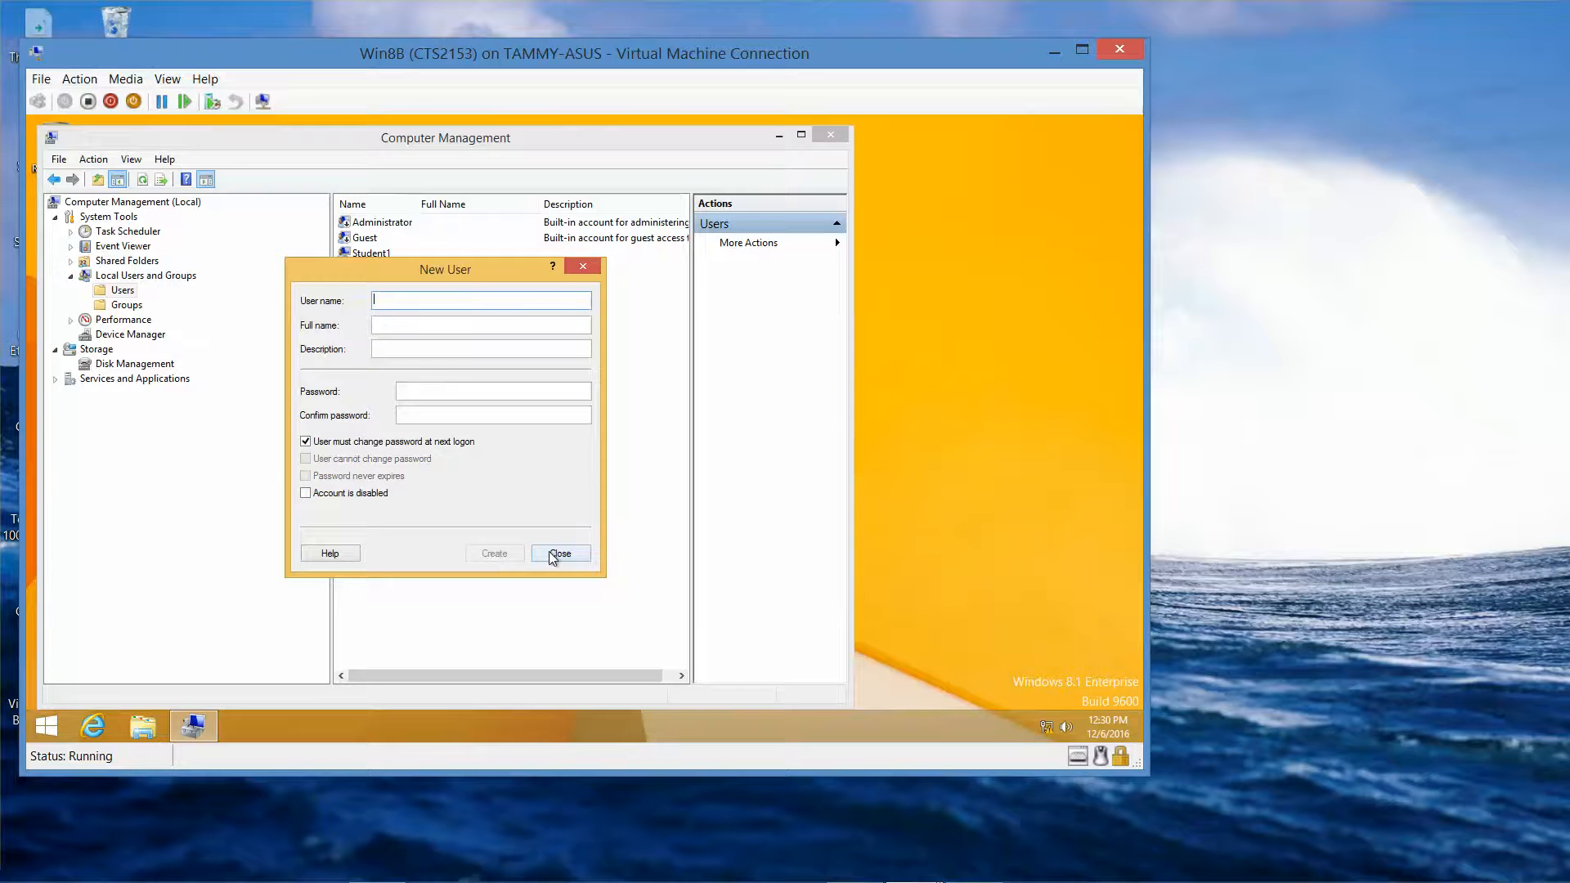
click(559, 553)
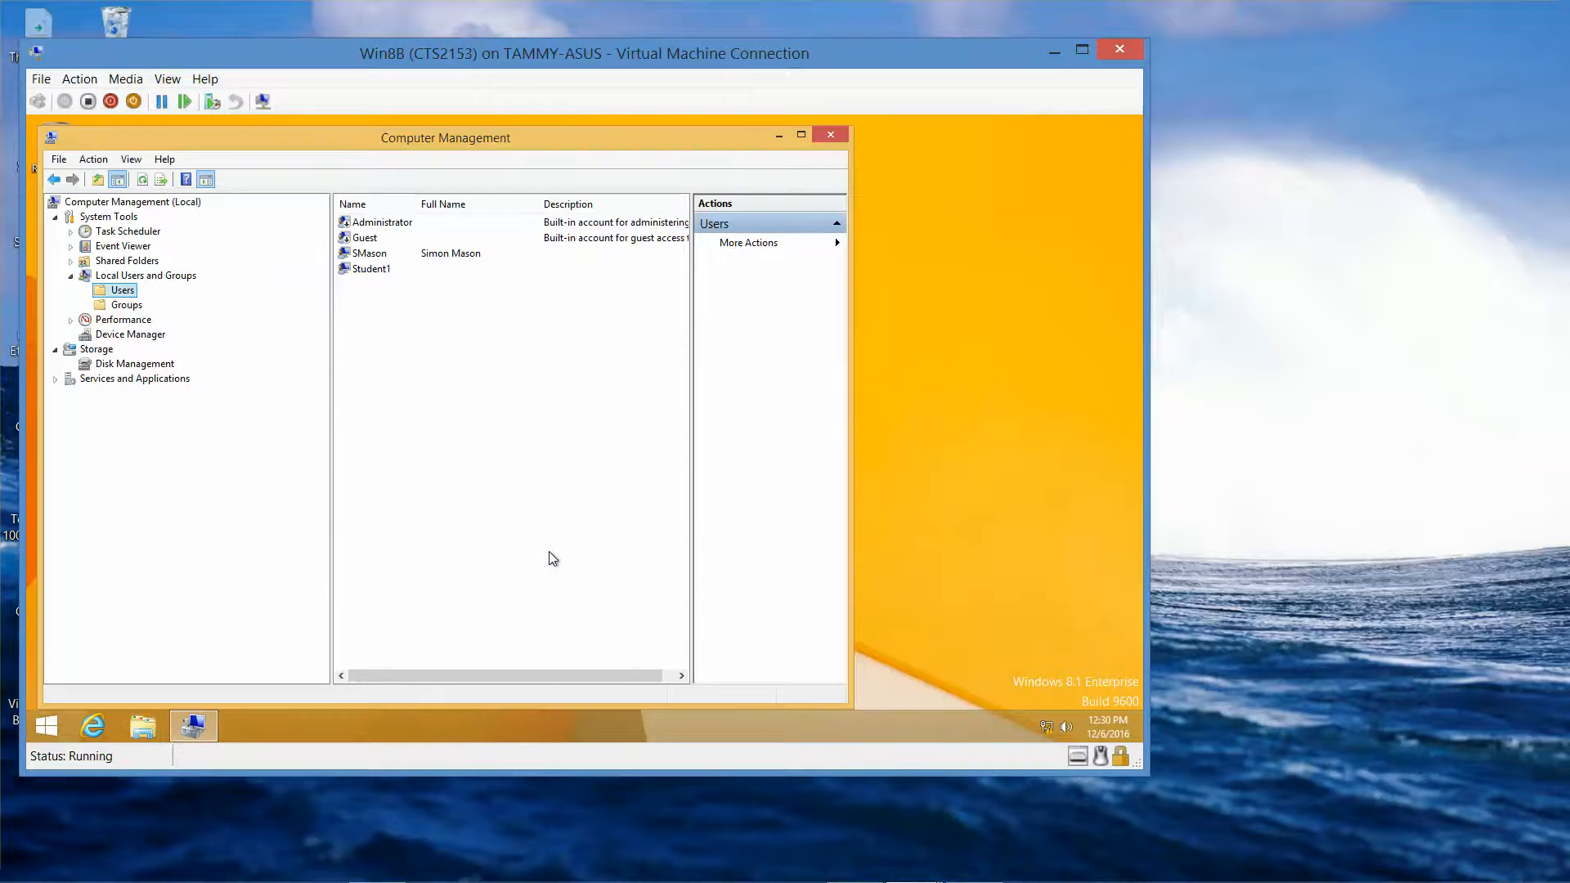
click(832, 136)
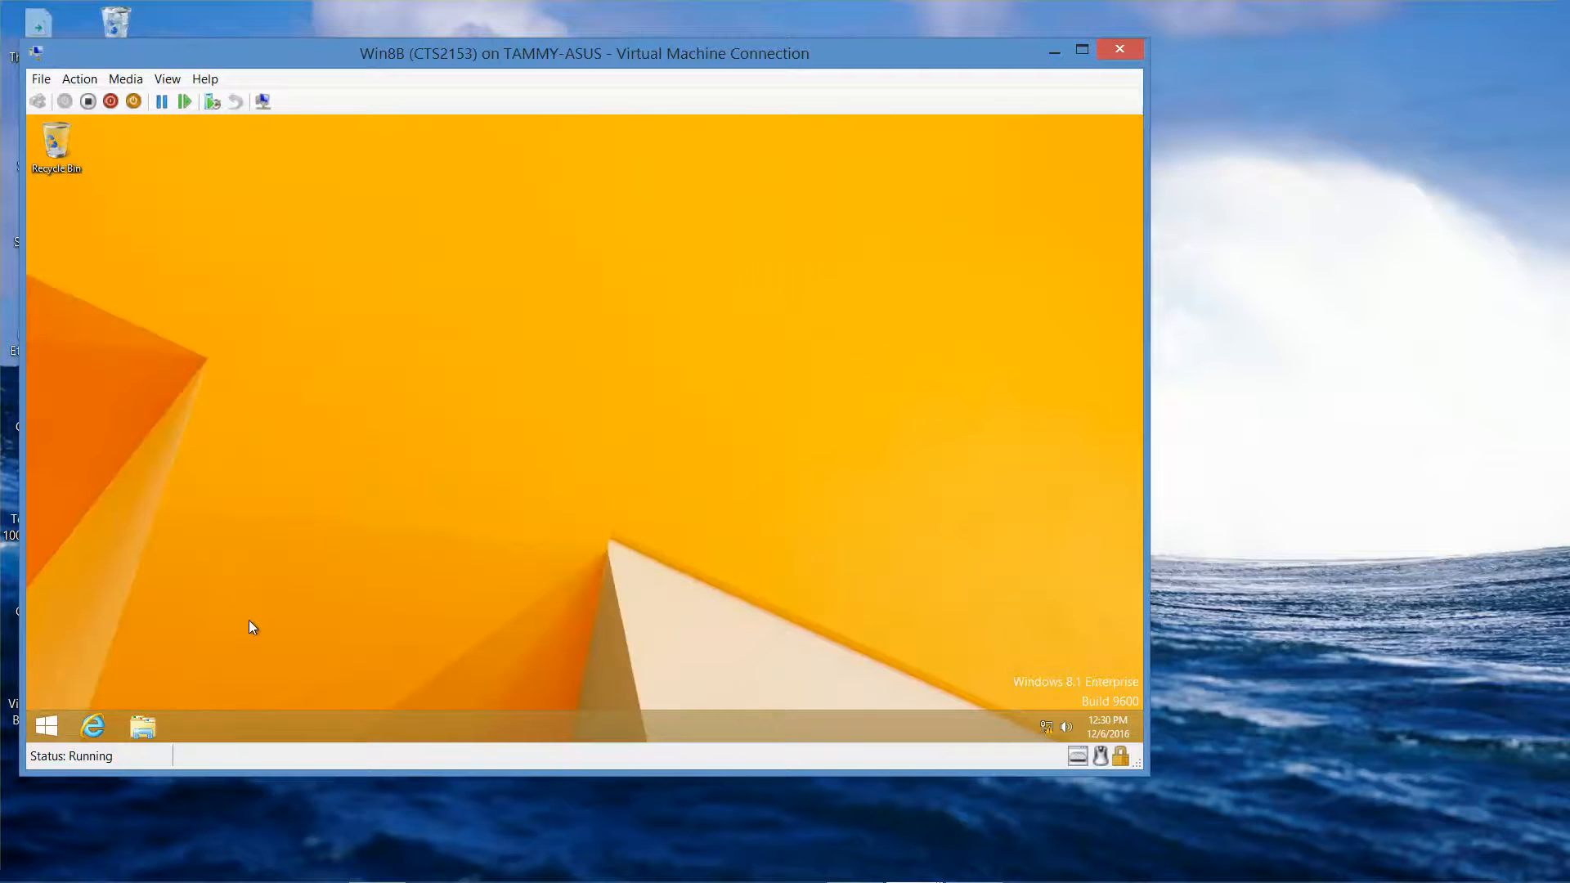
- Sign out of the administrator session and bring up the Student1 password prompt
right_click(49, 730)
mouse_move(195, 692)
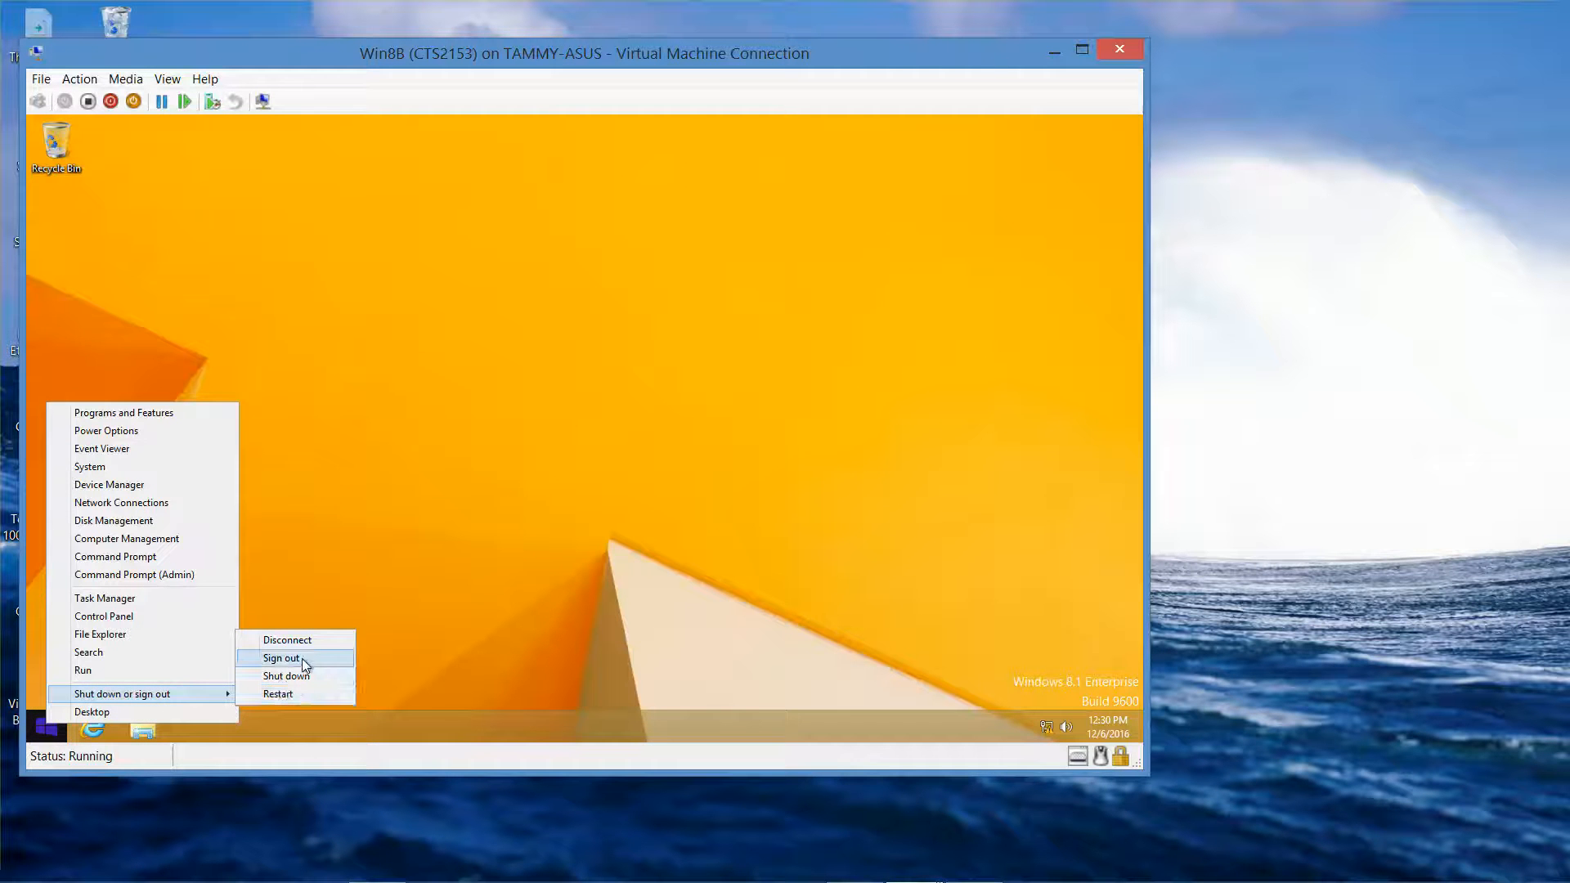
click(280, 659)
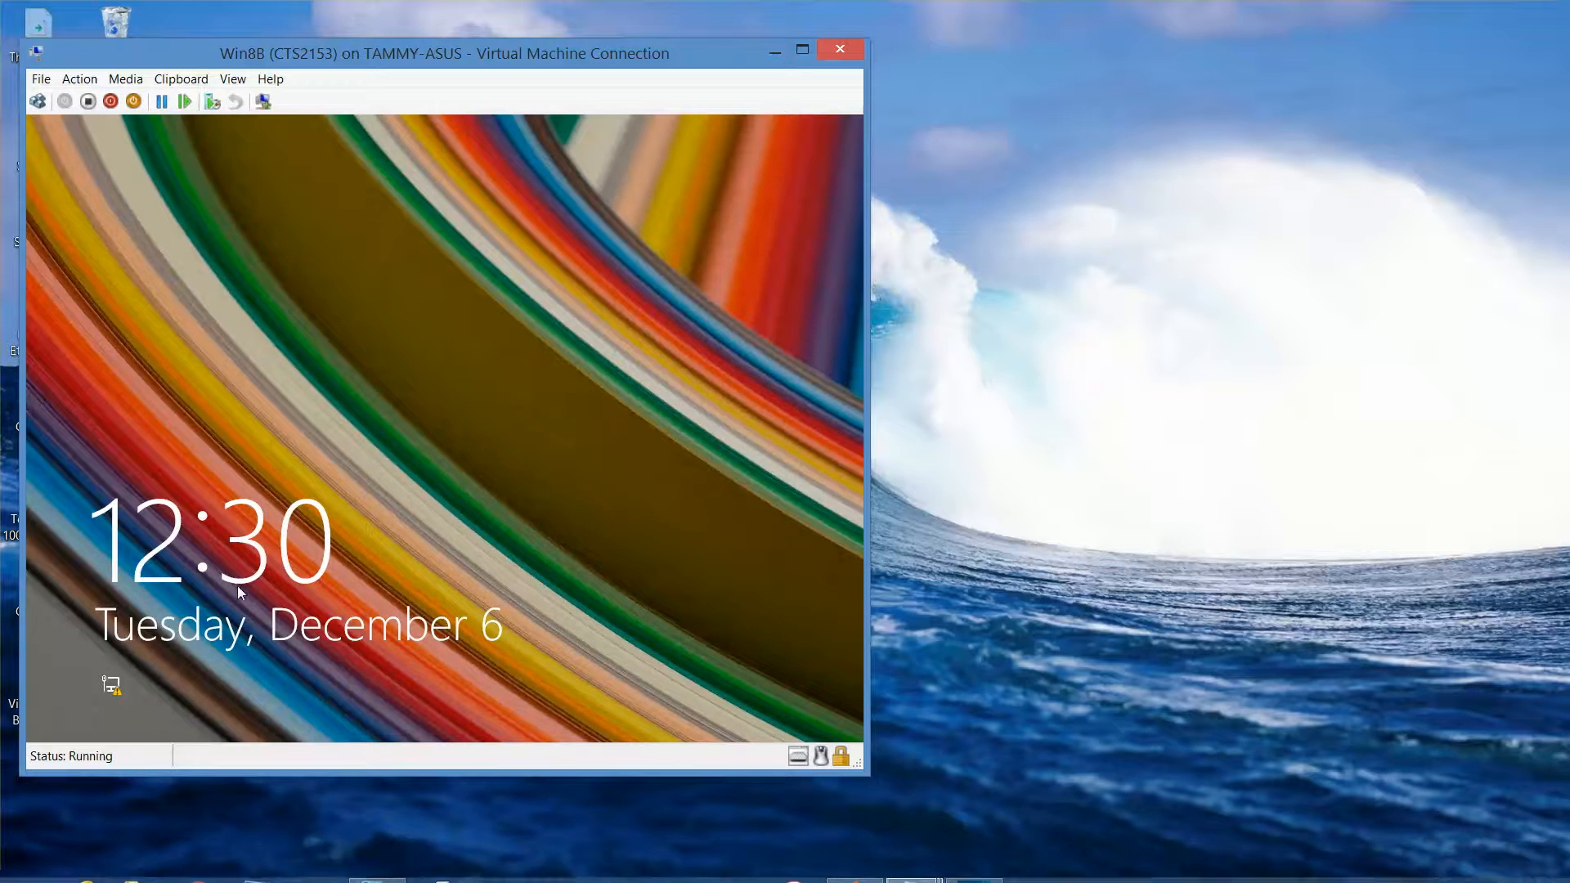
click(41, 101)
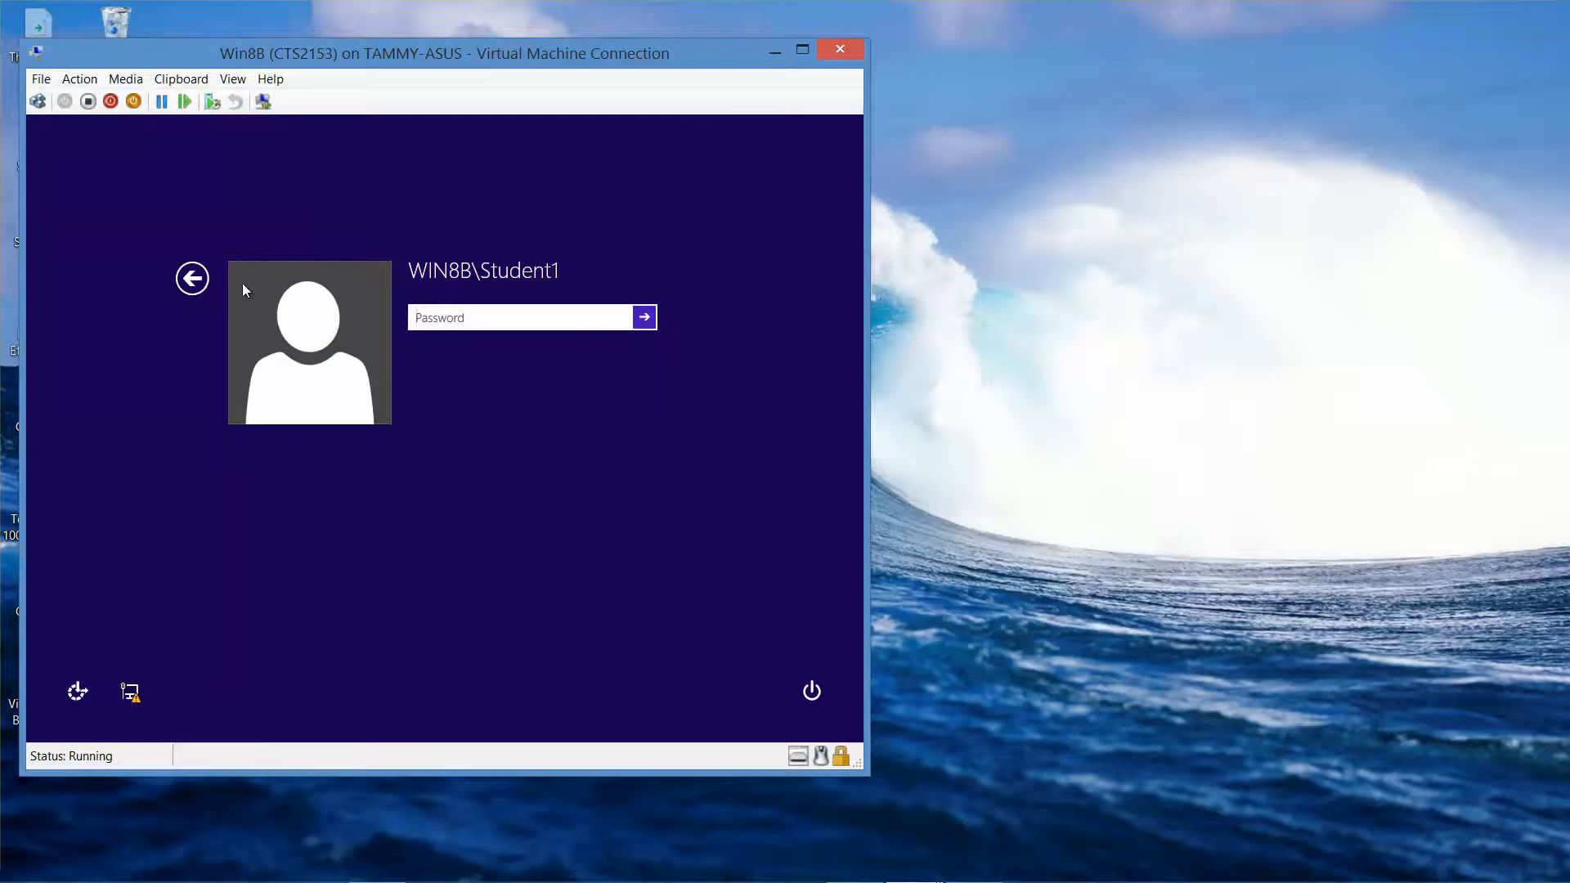
- Try signing in as the new local user via Other user; the password is rejected
click(200, 279)
click(512, 378)
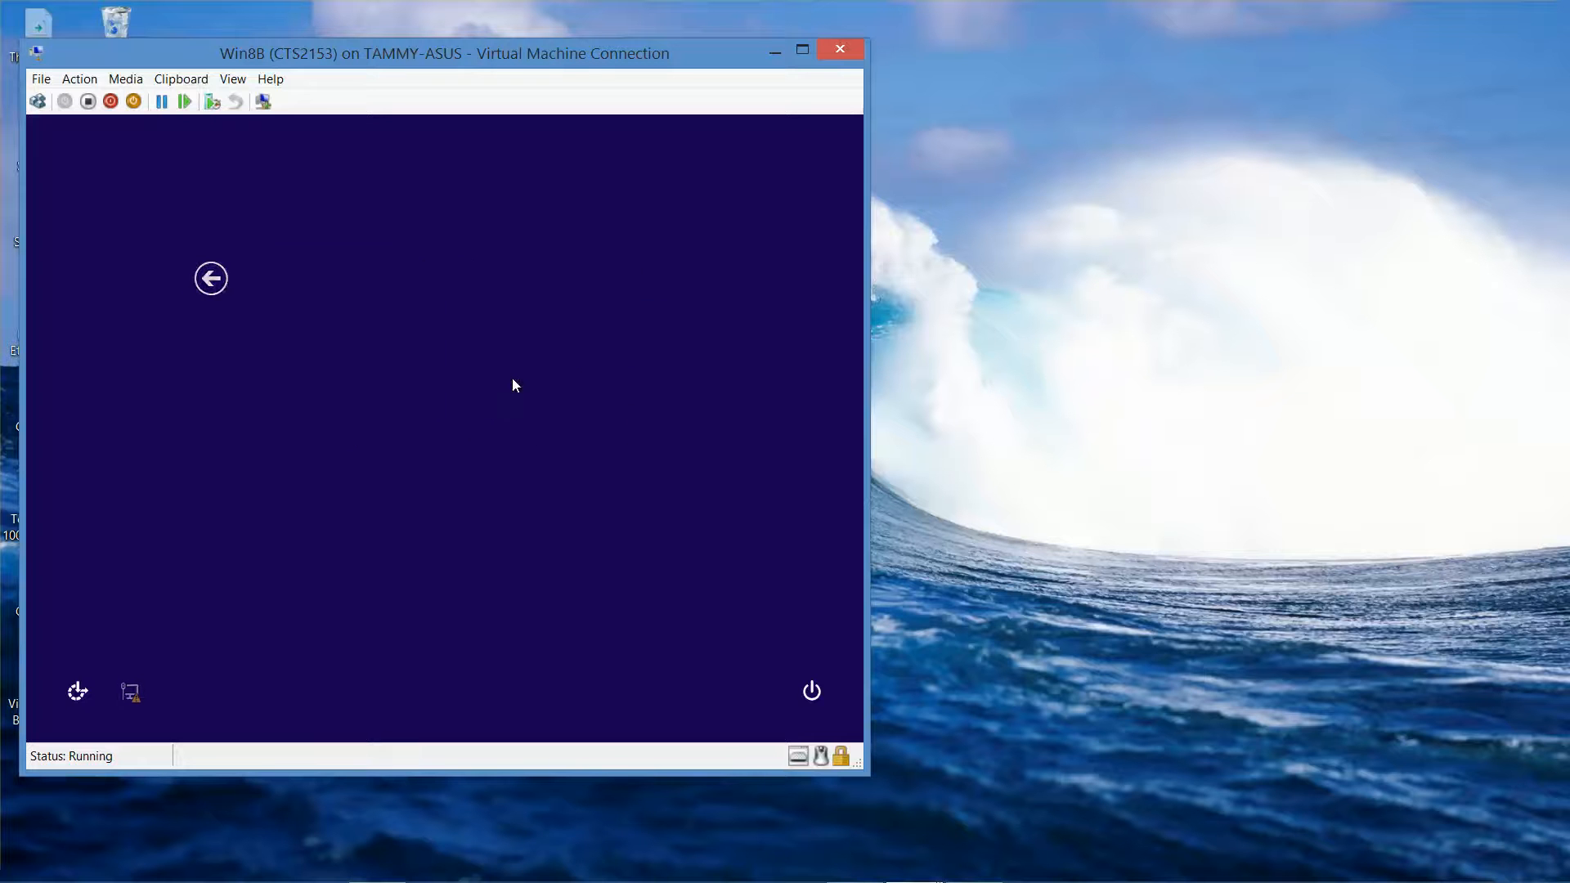
text(Smason)
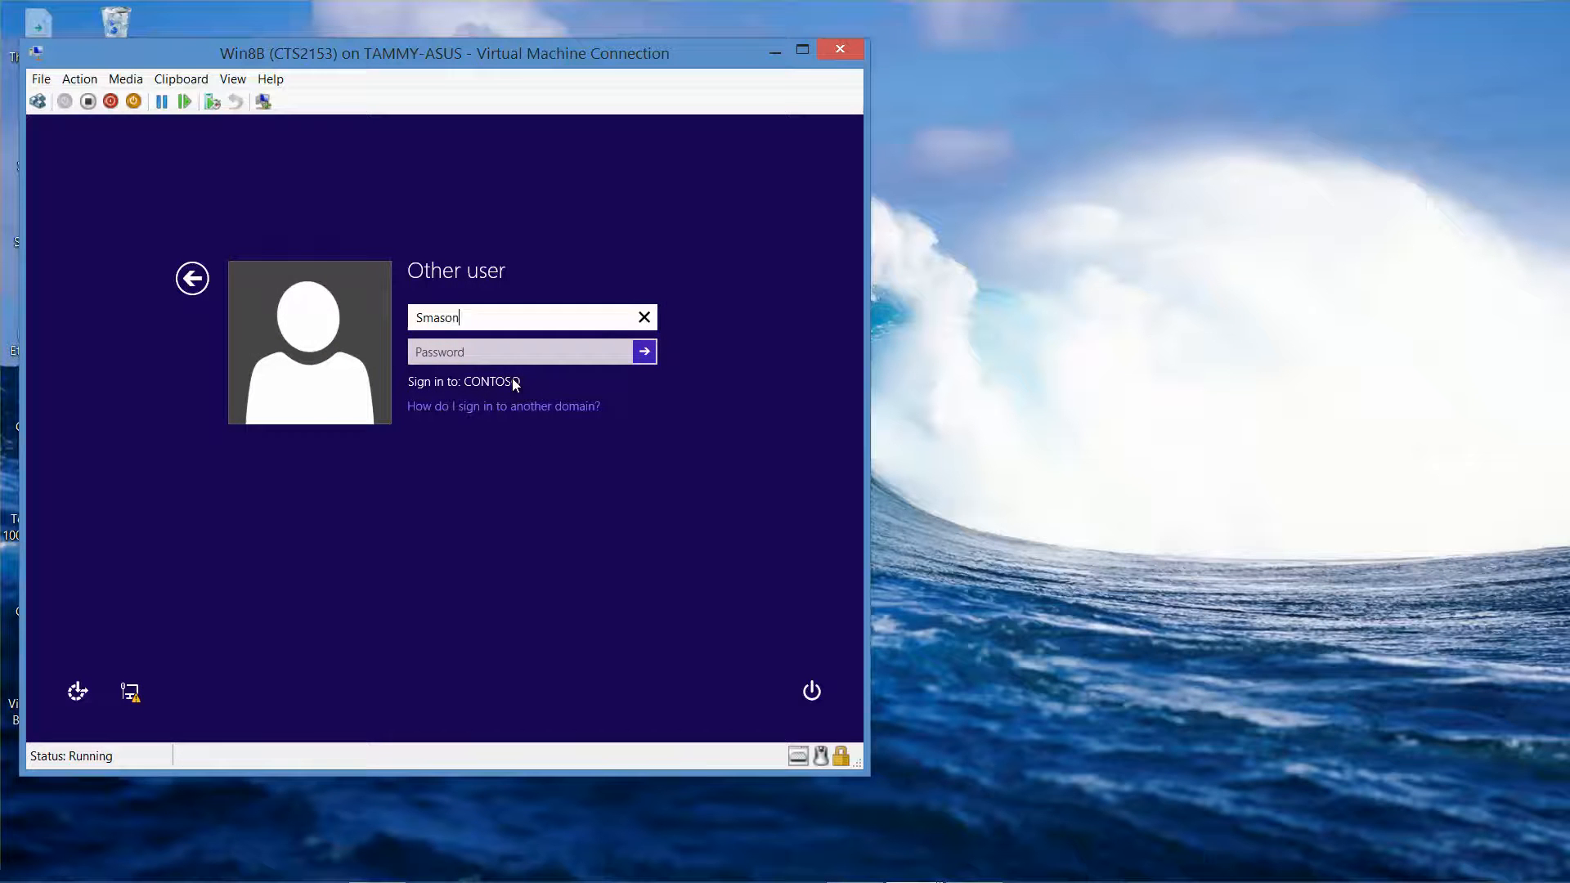
key(Tab)
text(Pa$)
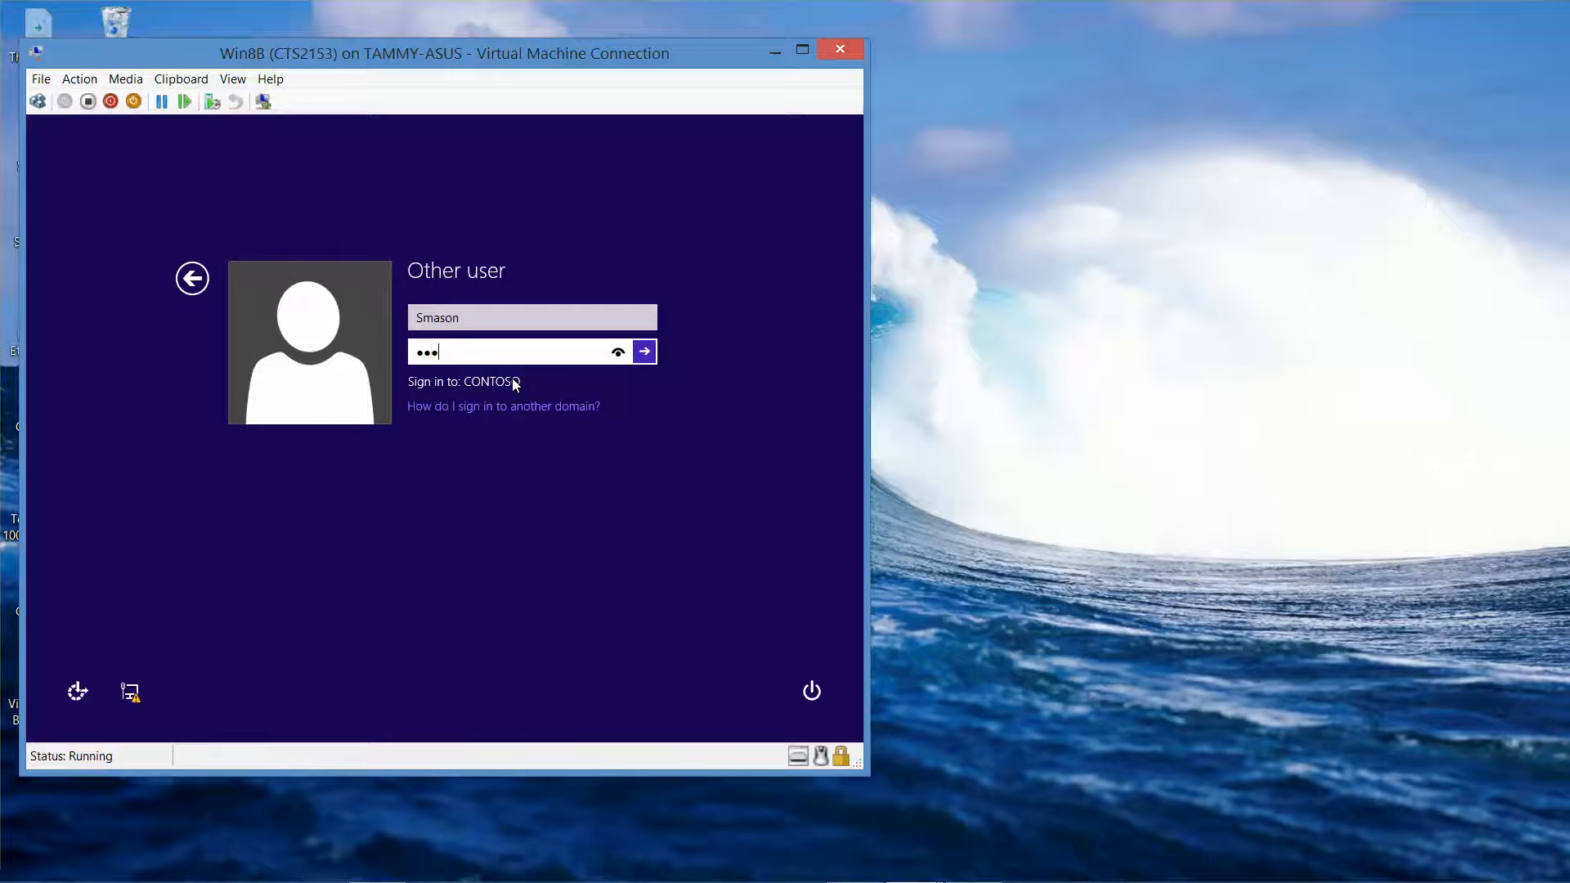
text($w)
key(BackSpace)
key(BackSpace)
key(BackSpace)
key(BackSpace)
key(BackSpace)
text(Pa$$w0rd)
key(Return)
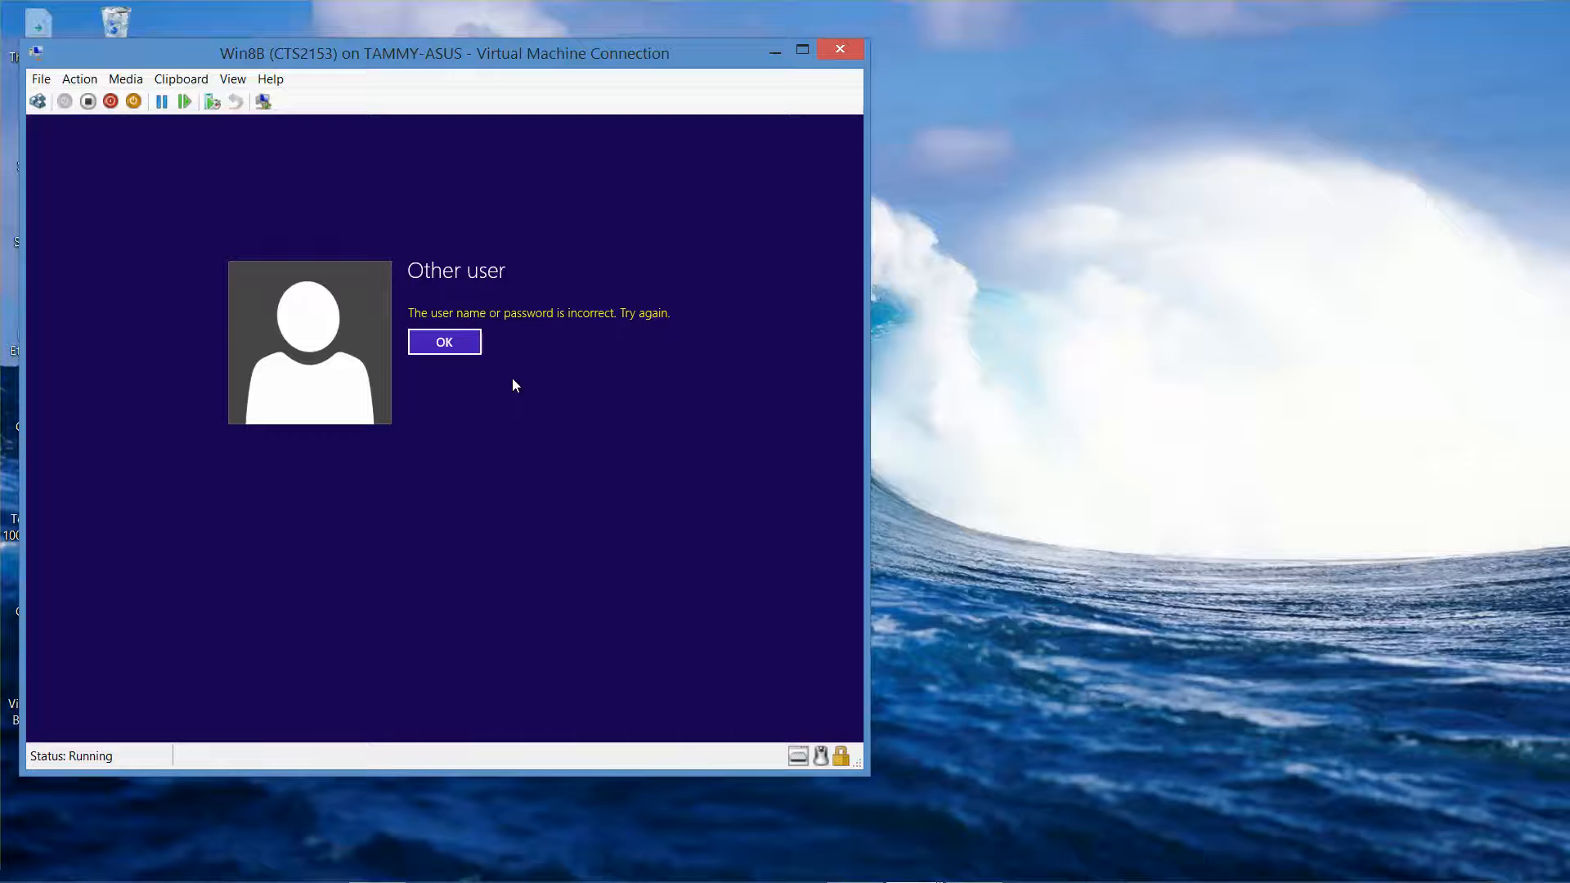
click(448, 345)
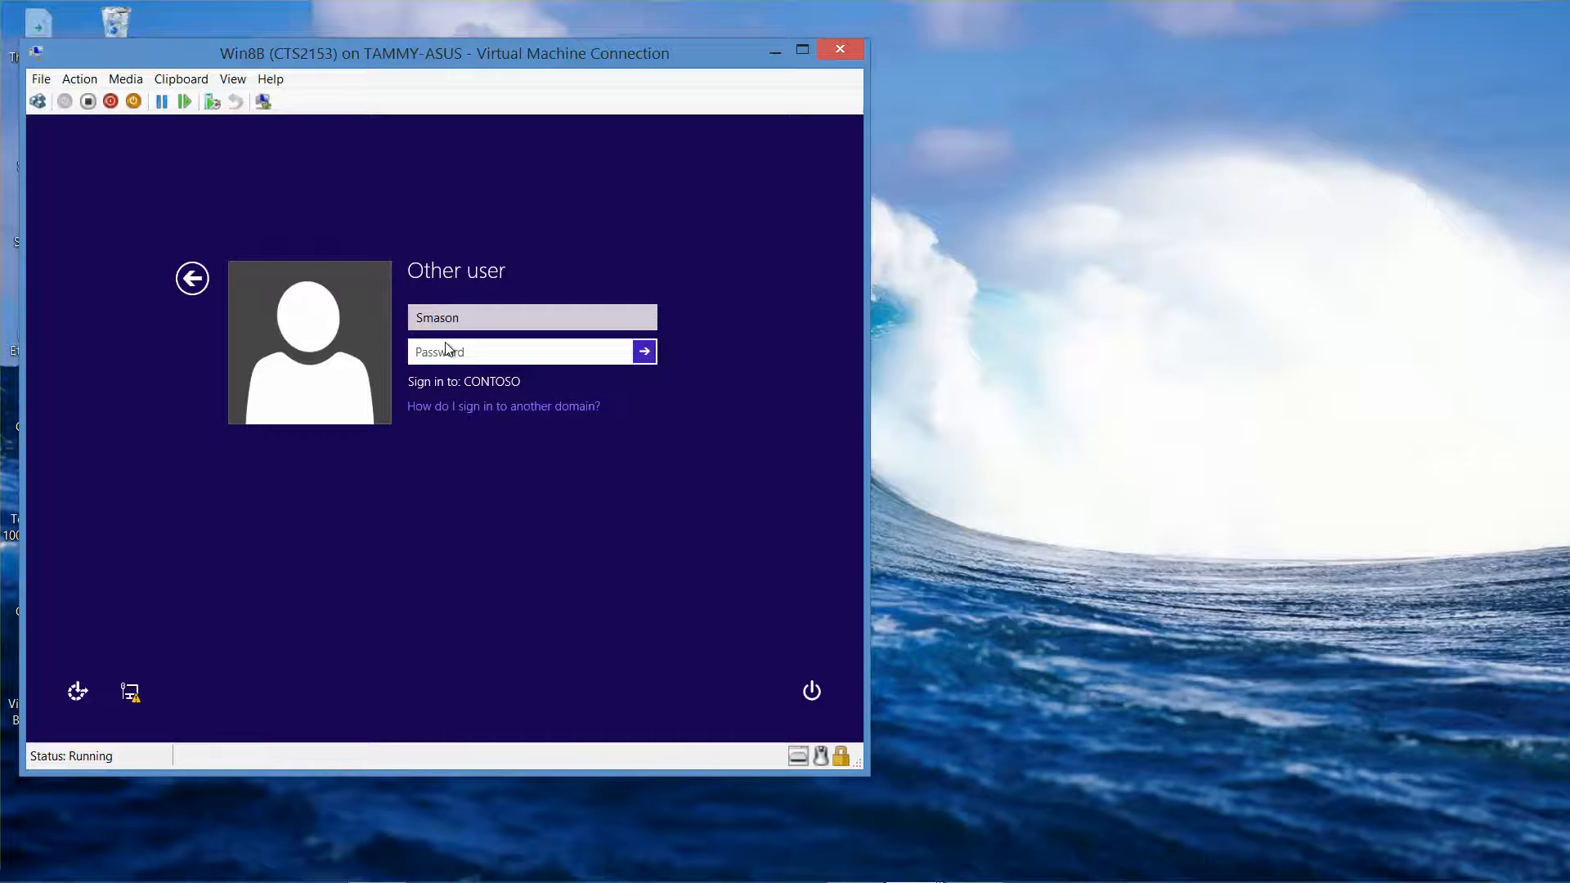
- Retry with the user name's capitalization corrected; sign-in fails again
drag(468, 317, 407, 315)
text(SMason)
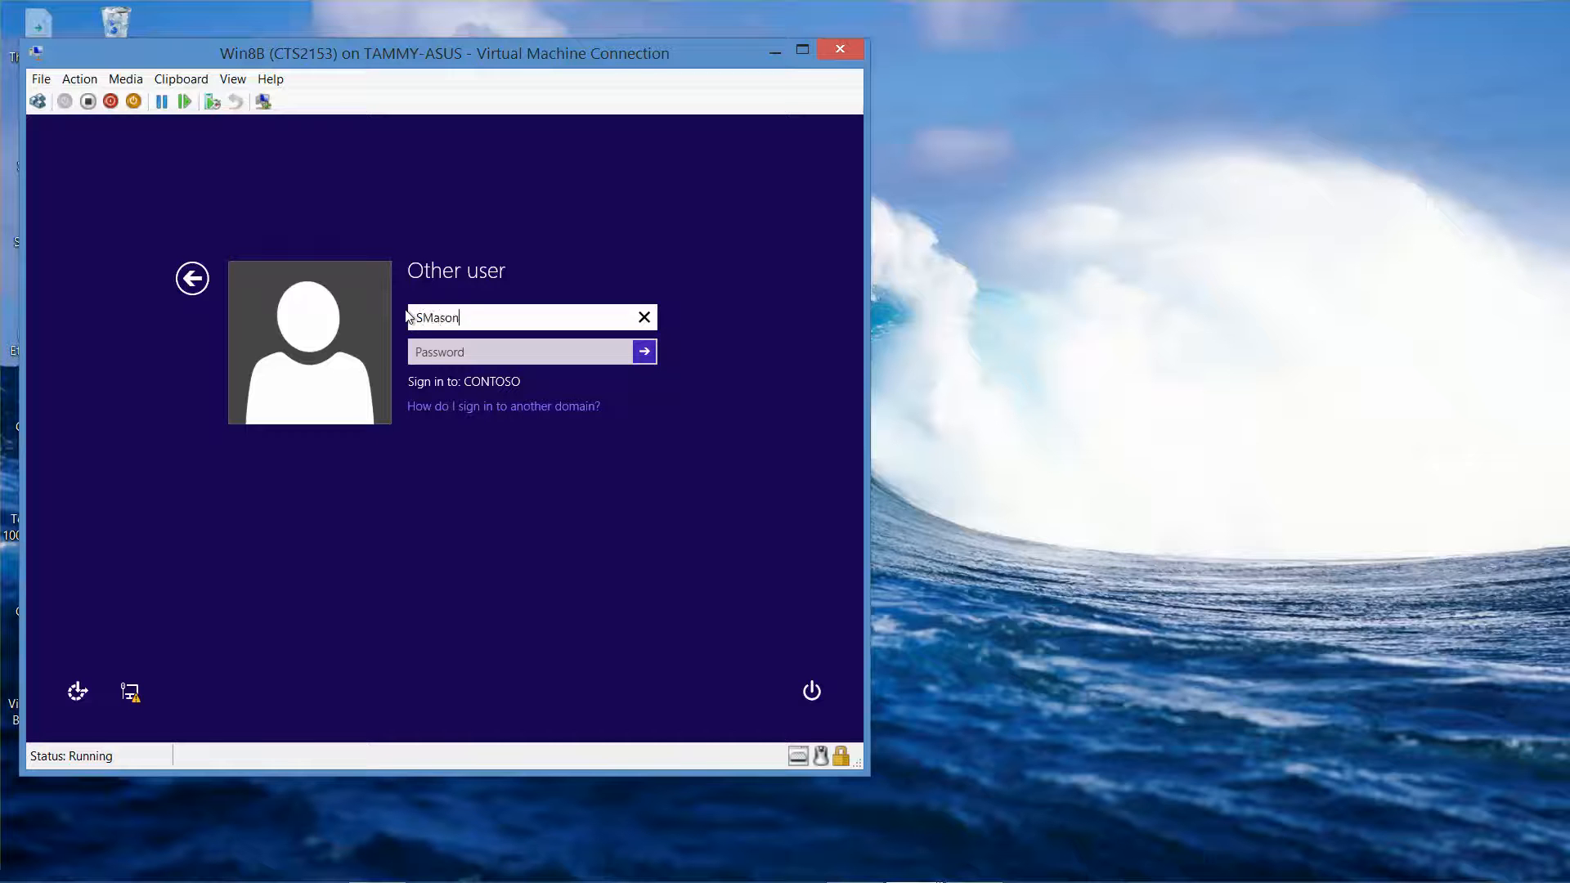
key(Tab)
text(****)
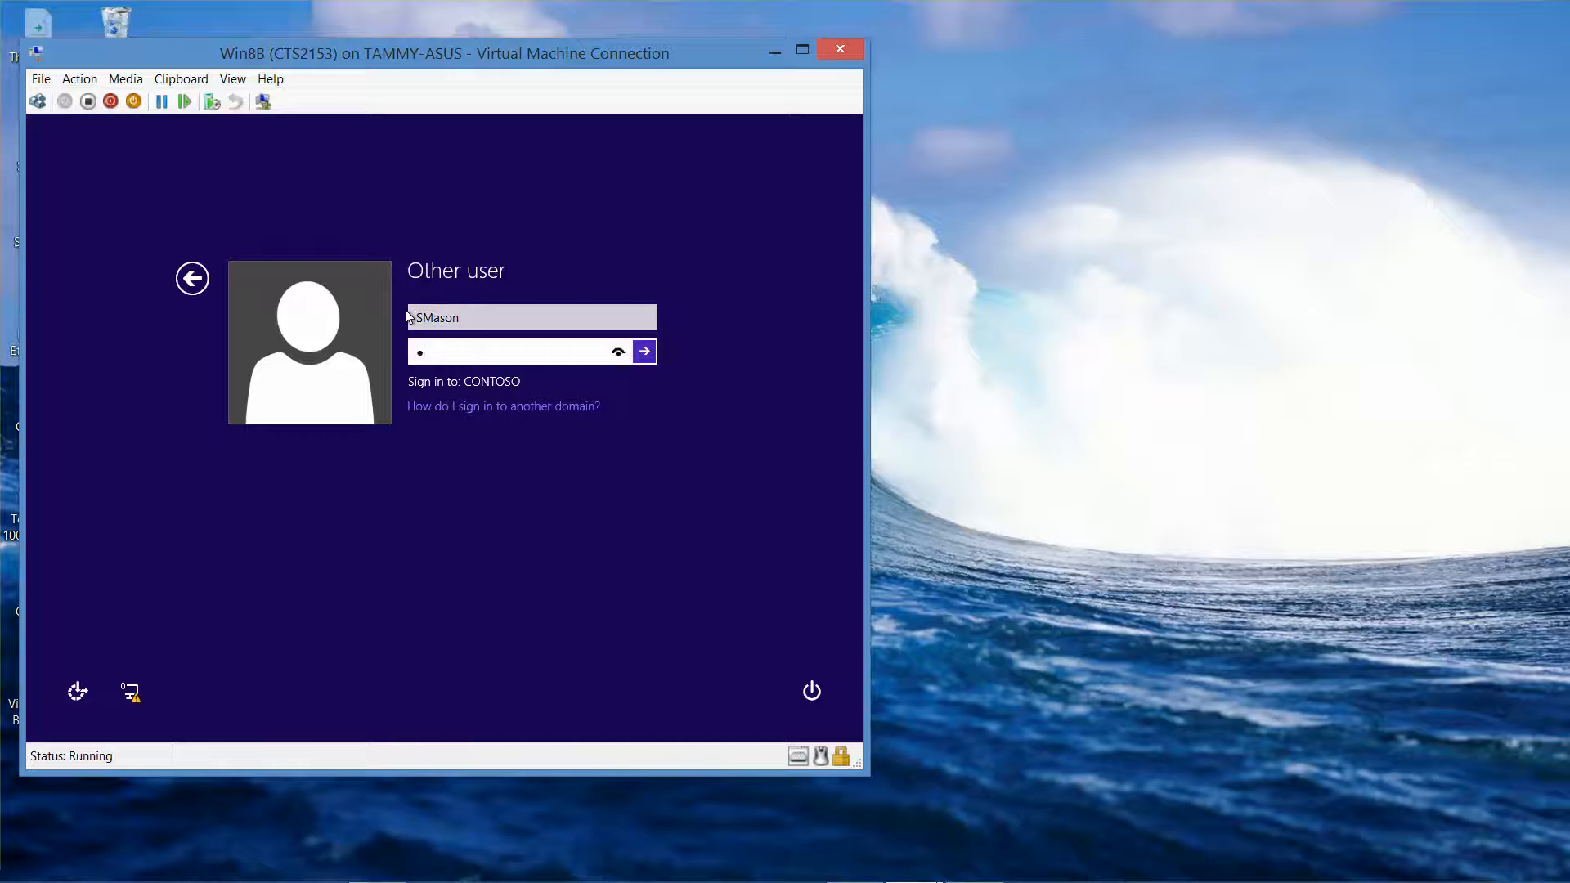
text(****)
click(650, 355)
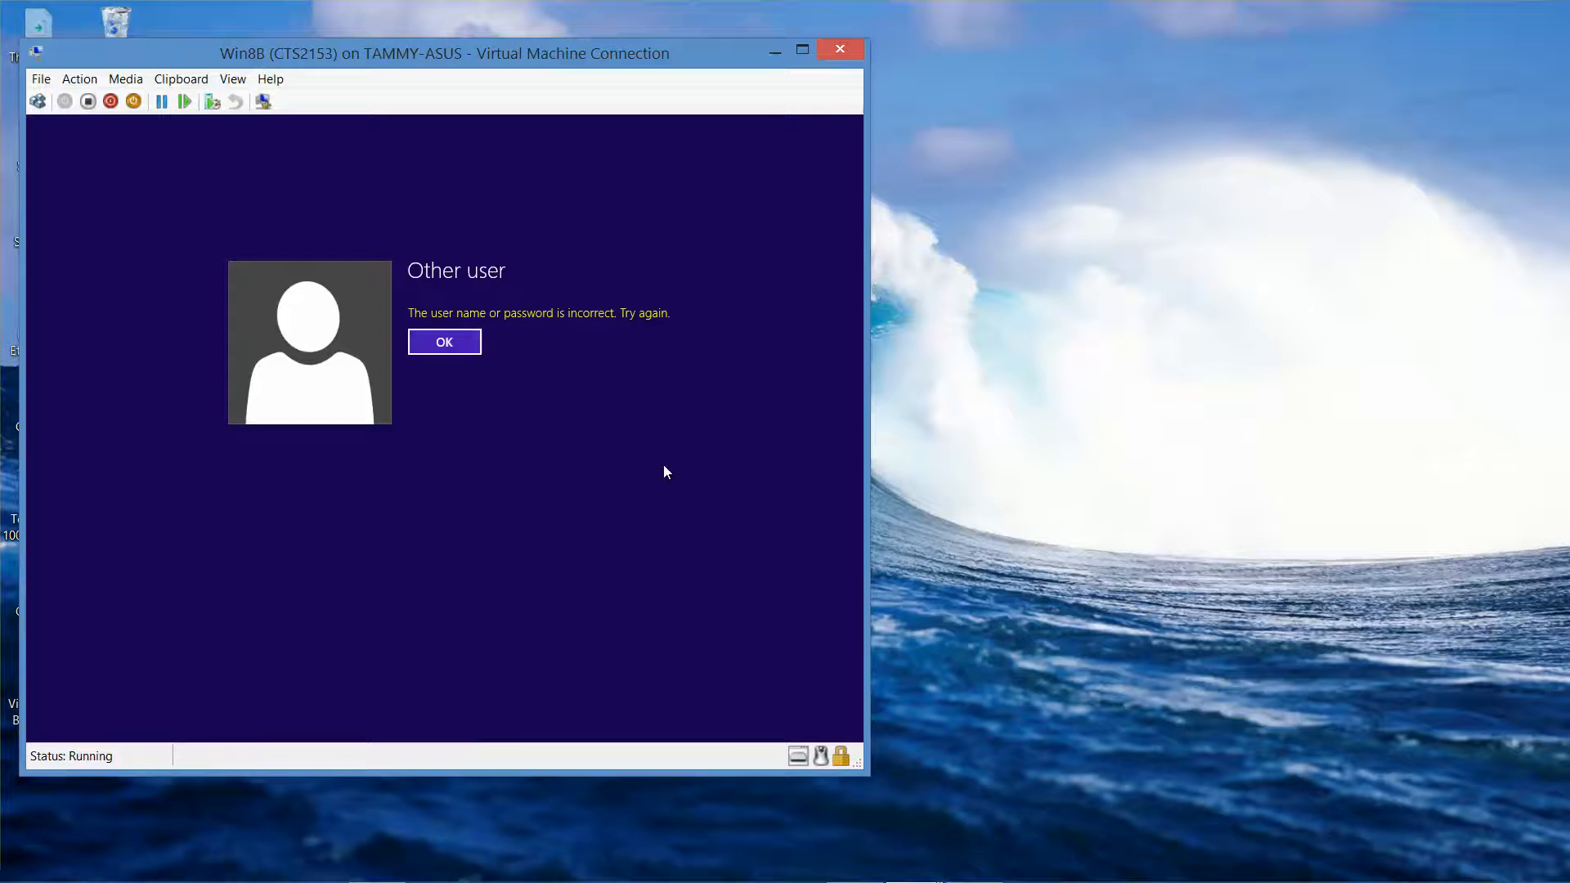
click(446, 351)
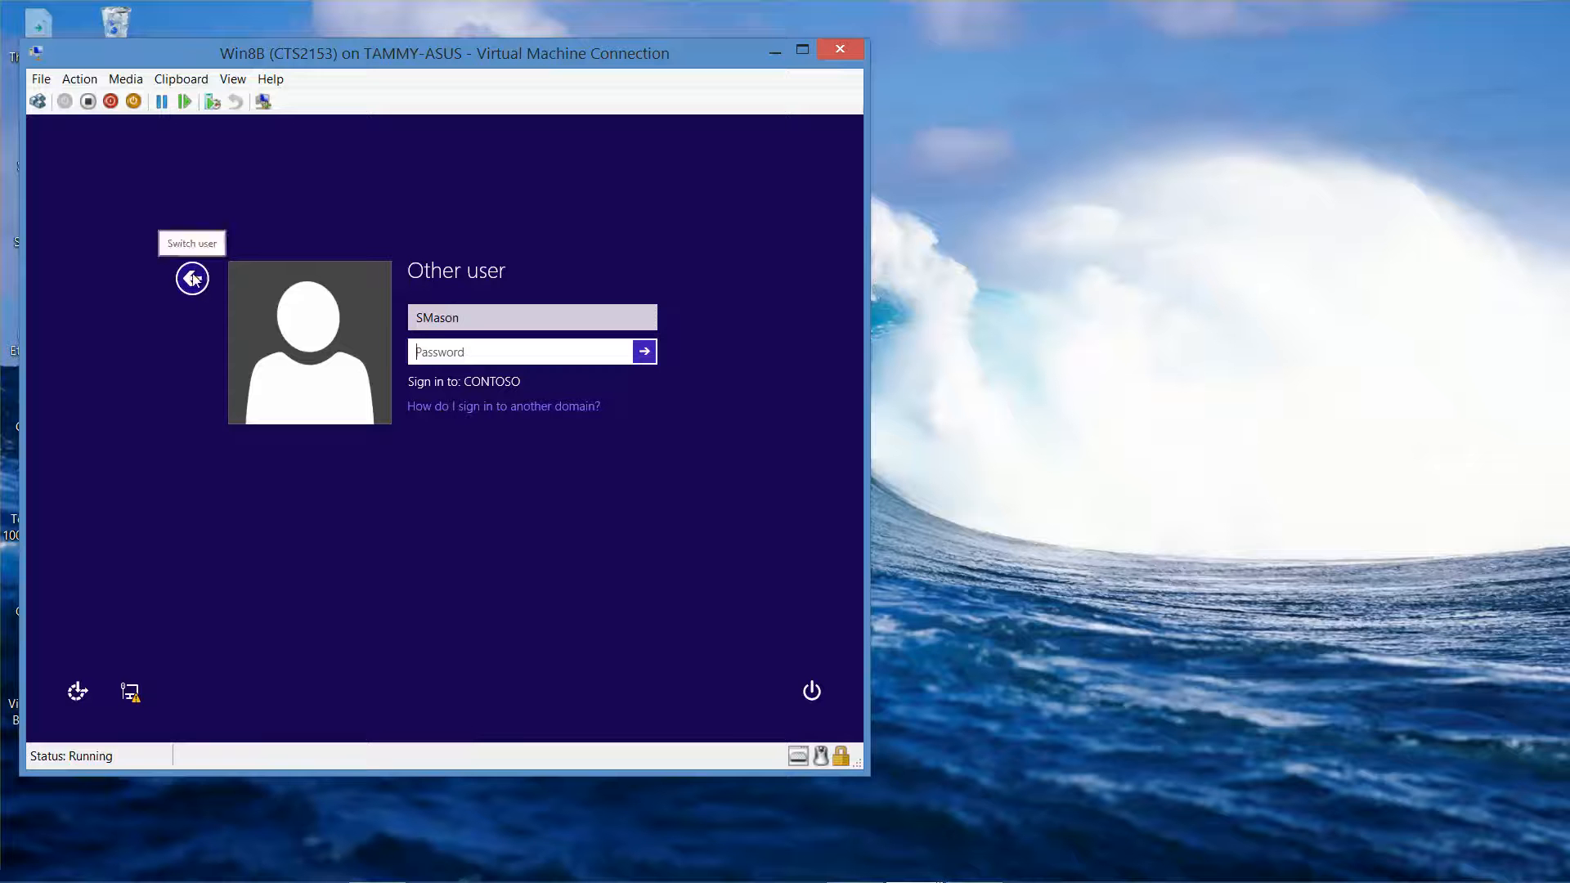
- Retry with a backslash prefix on the user name; sign-in is rejected again
click(411, 318)
click(411, 319)
click(410, 320)
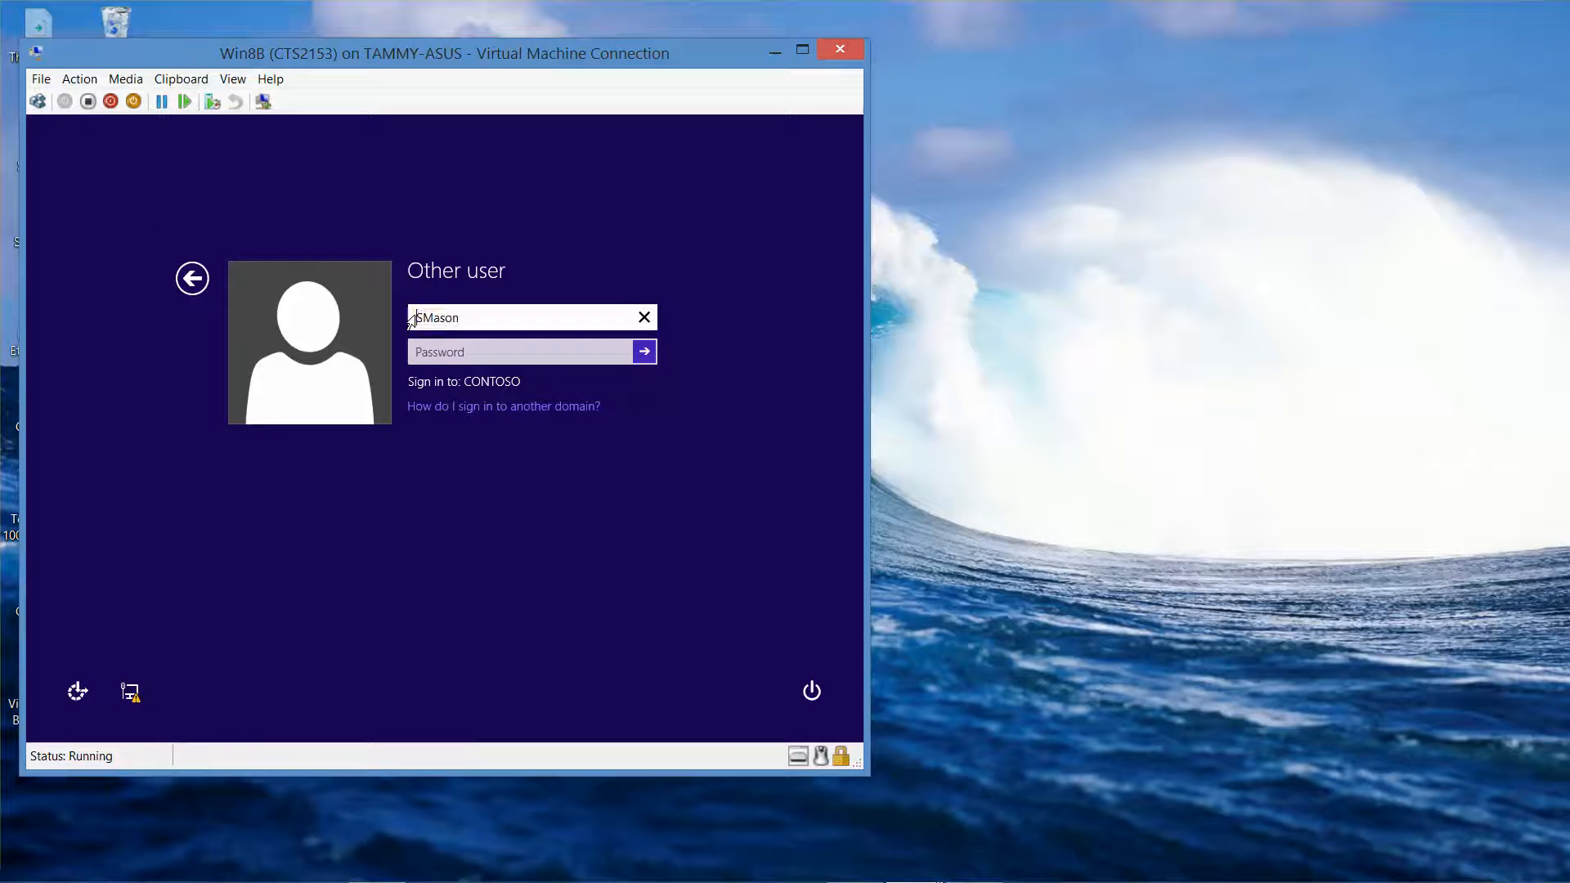
text(\)
click(589, 345)
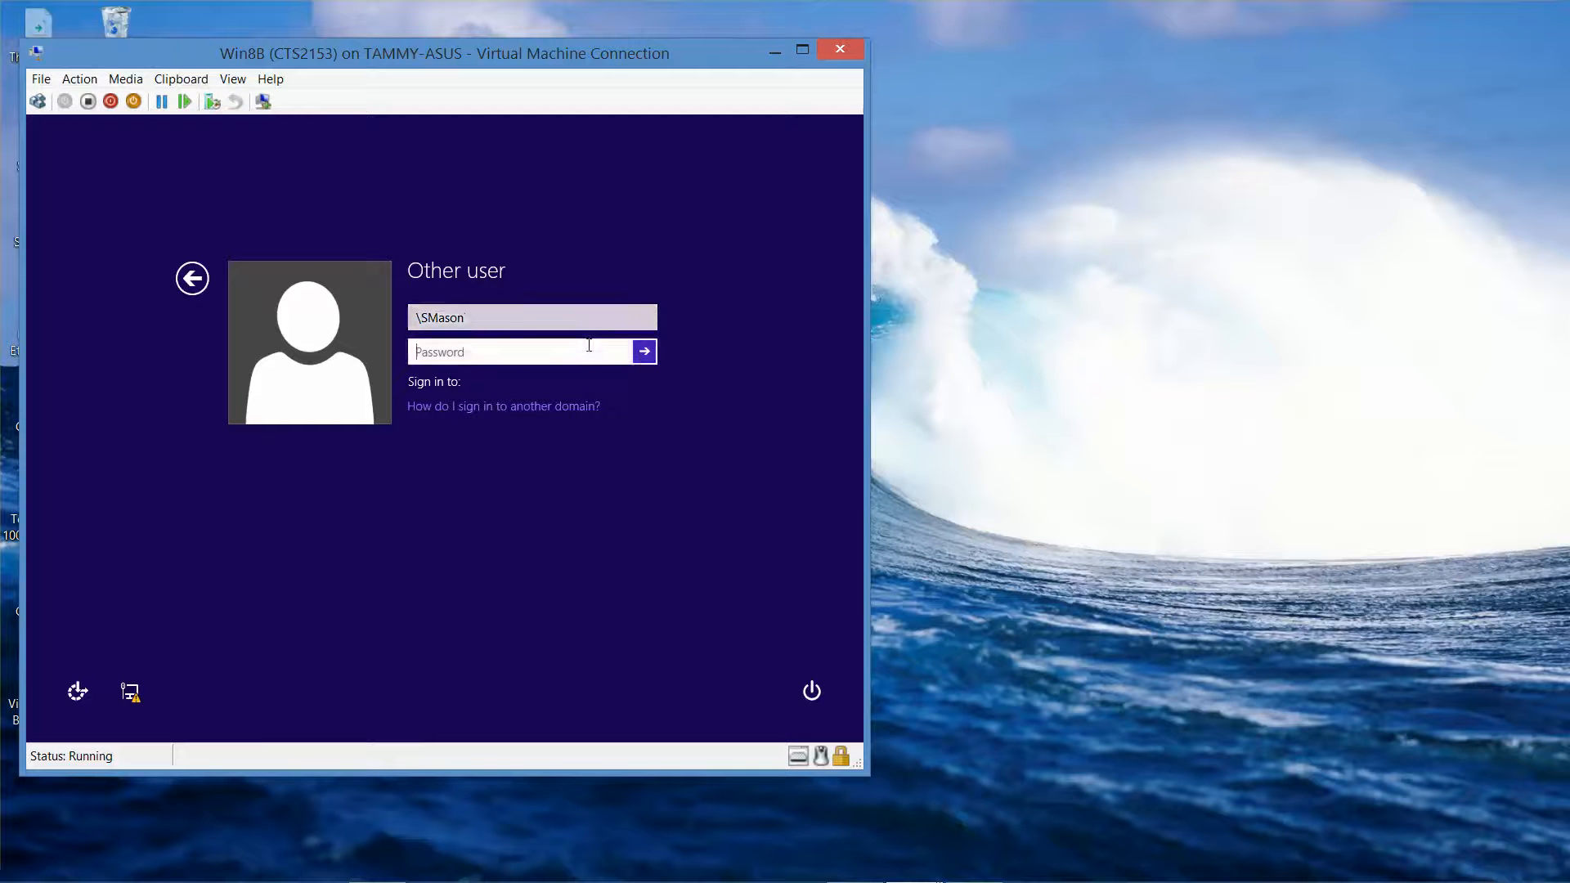
text(Pa$$w0rd)
key(Return)
click(471, 352)
- Sign in instead as contoso\administrator with the administrator password
click(476, 315)
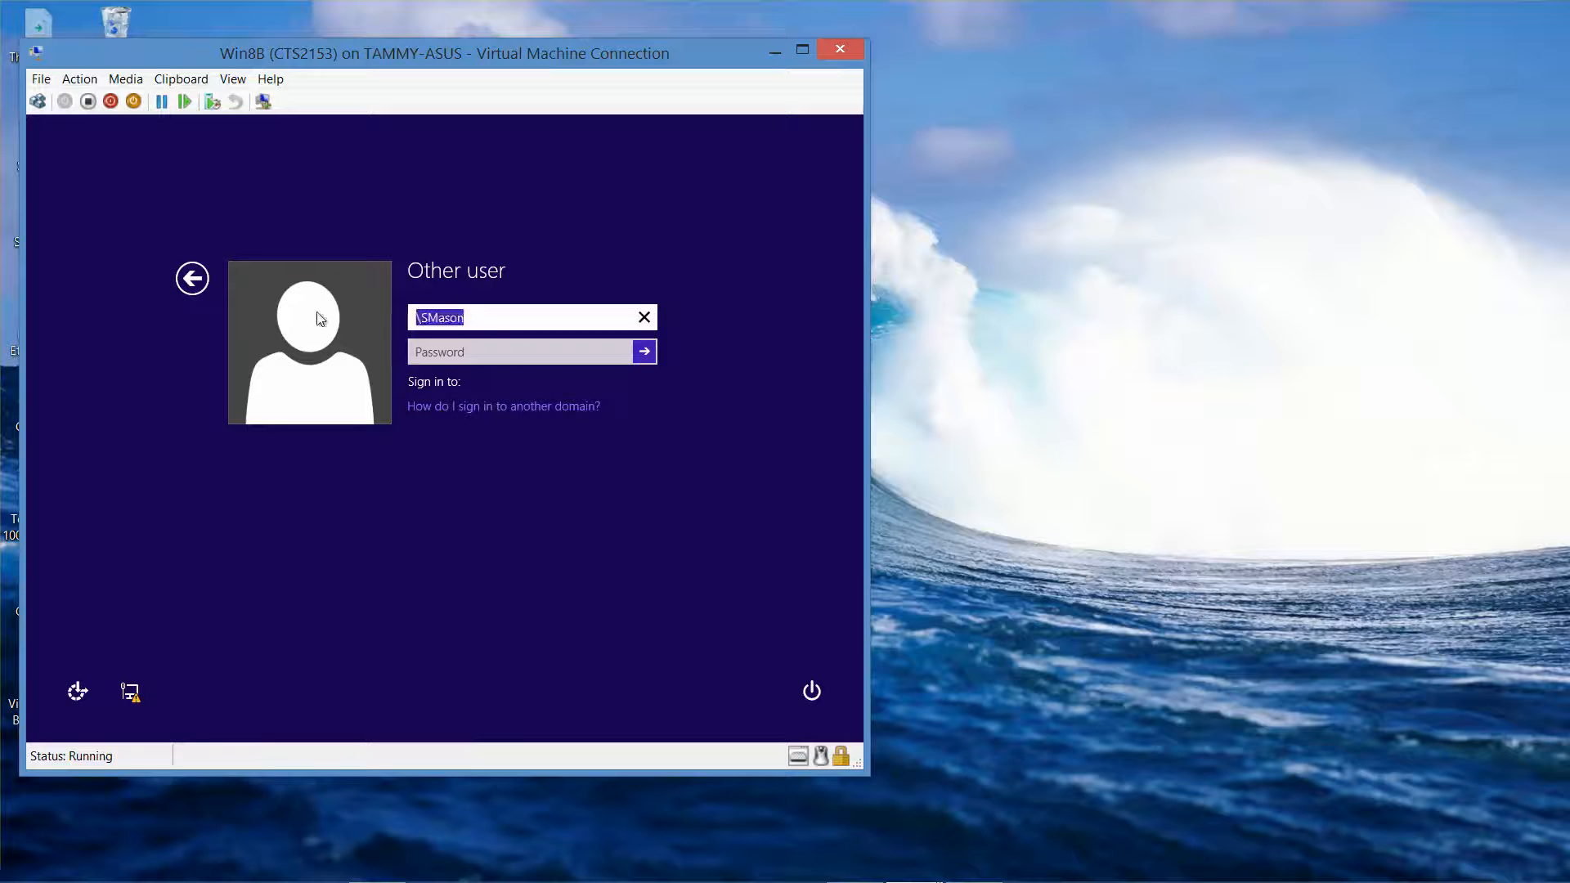
text(contoso\administrator)
key(Tab)
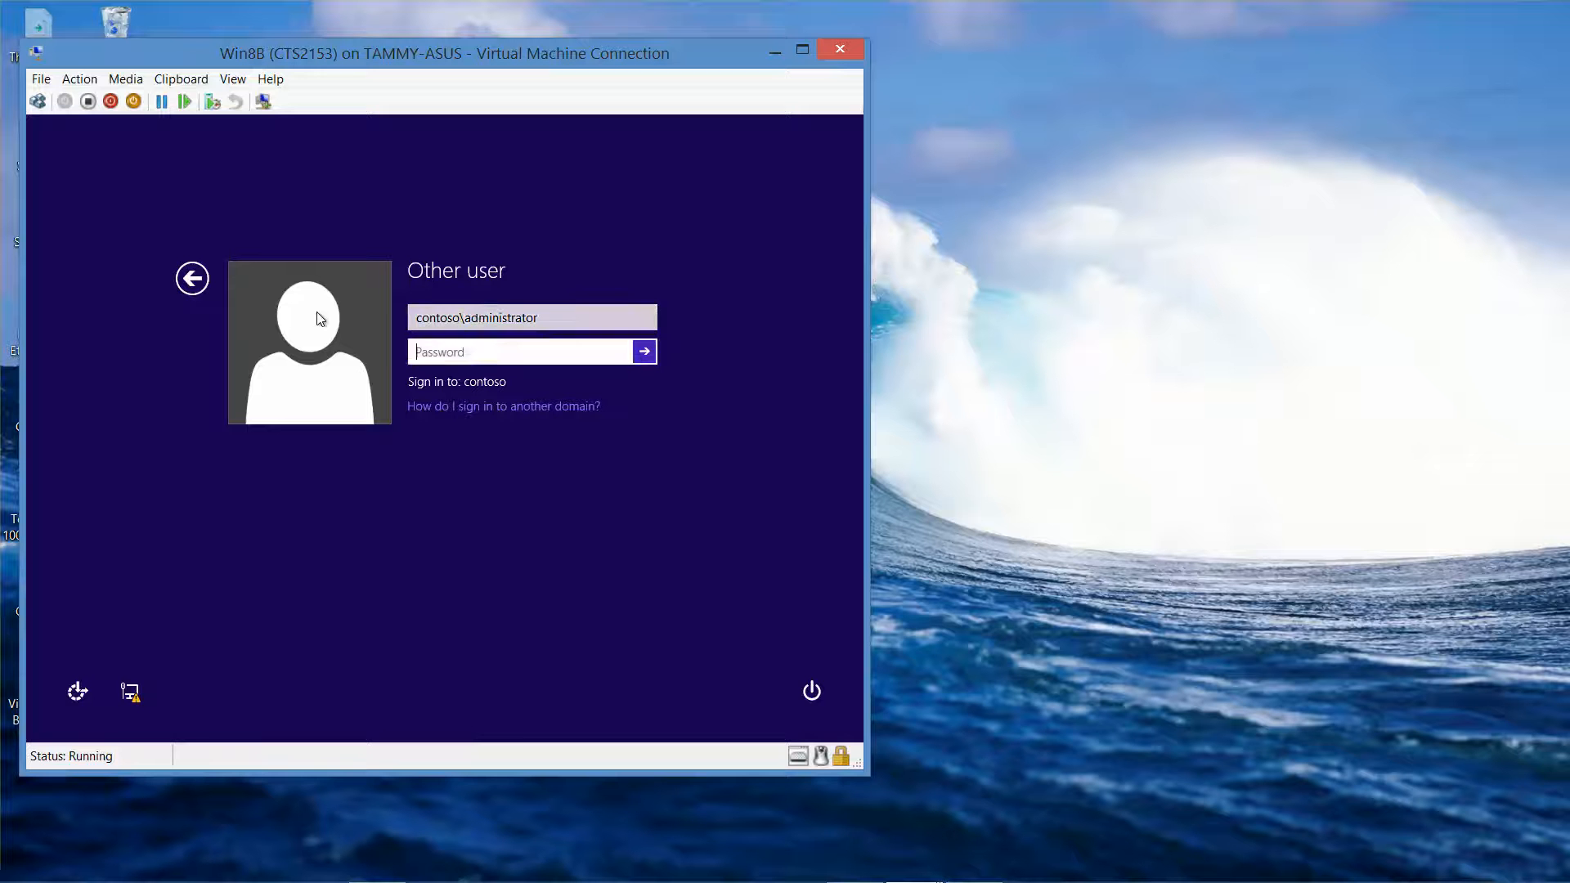
text(••••••••)
key(Return)
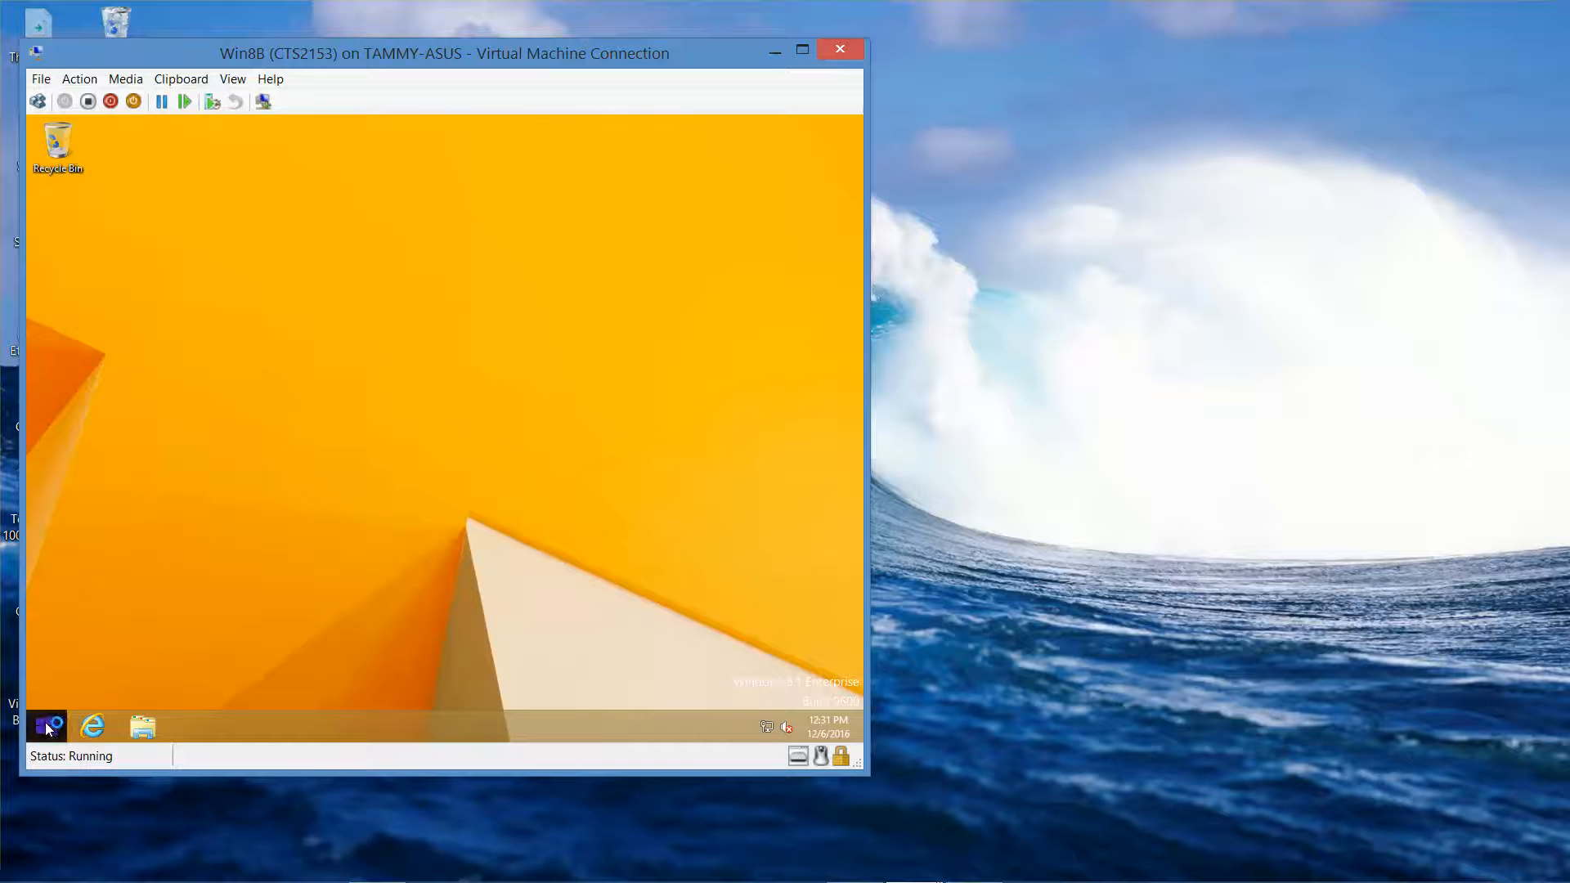
- Open Computer Management and list the local user accounts under Local Users and Groups
right_click(46, 726)
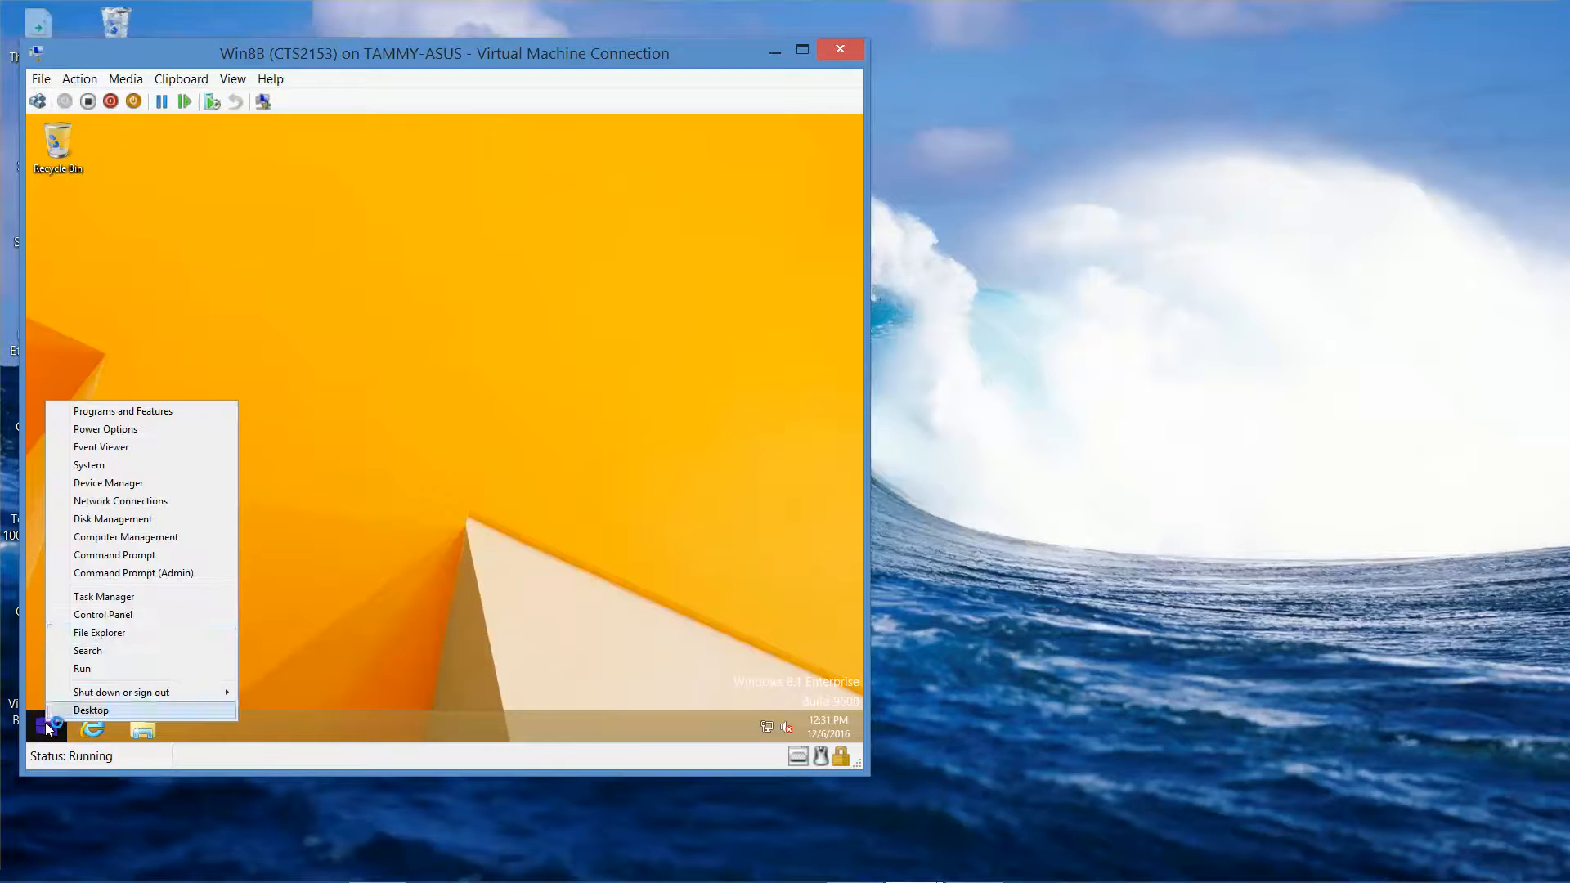
click(135, 537)
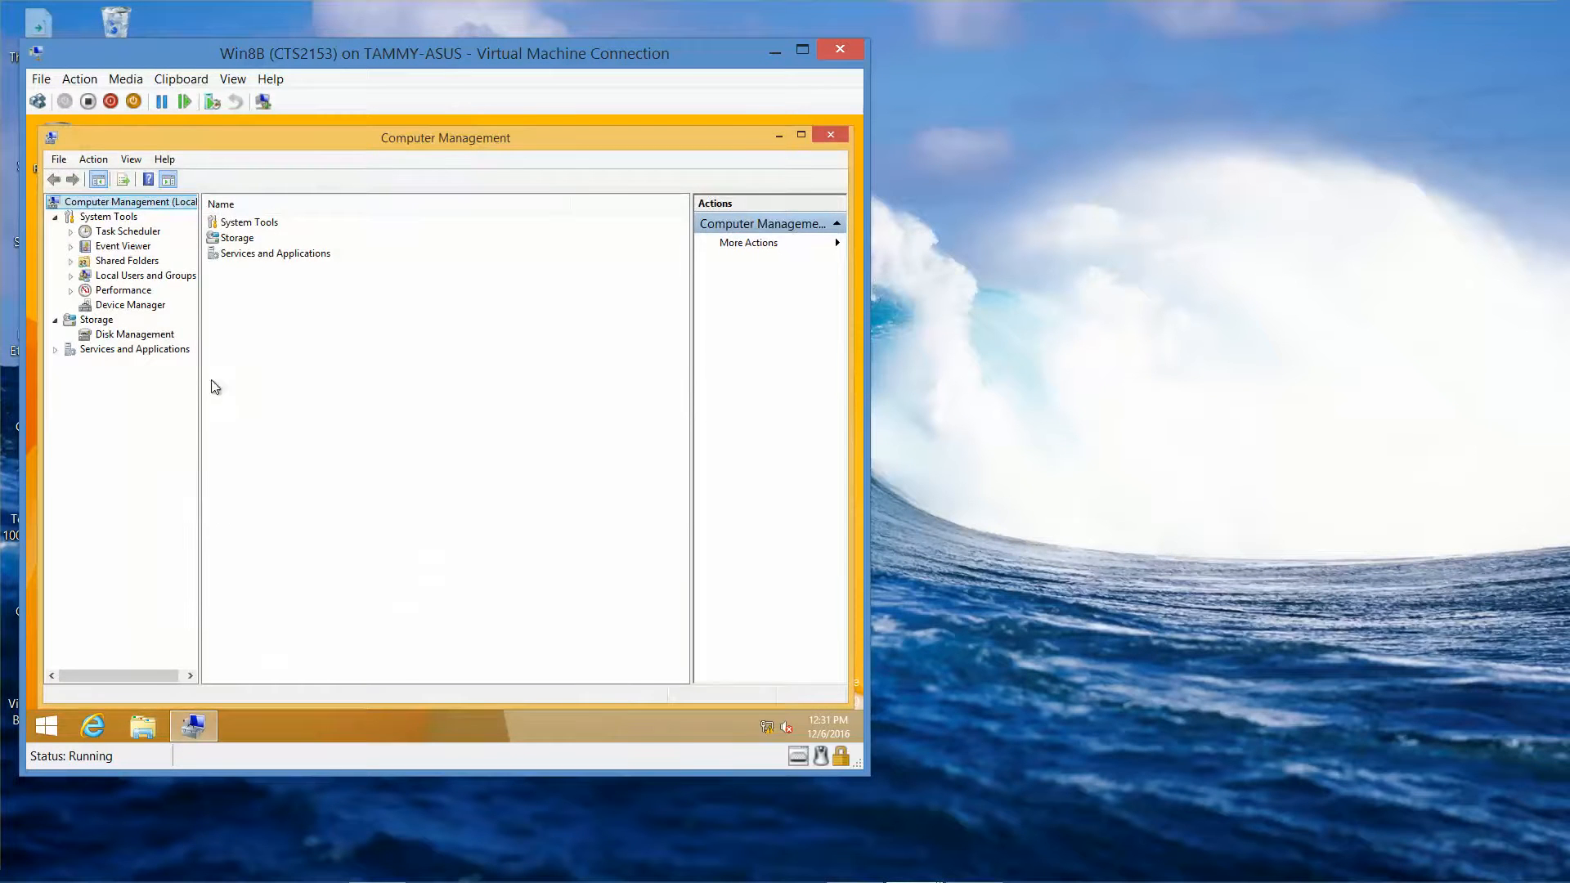
click(124, 275)
click(72, 277)
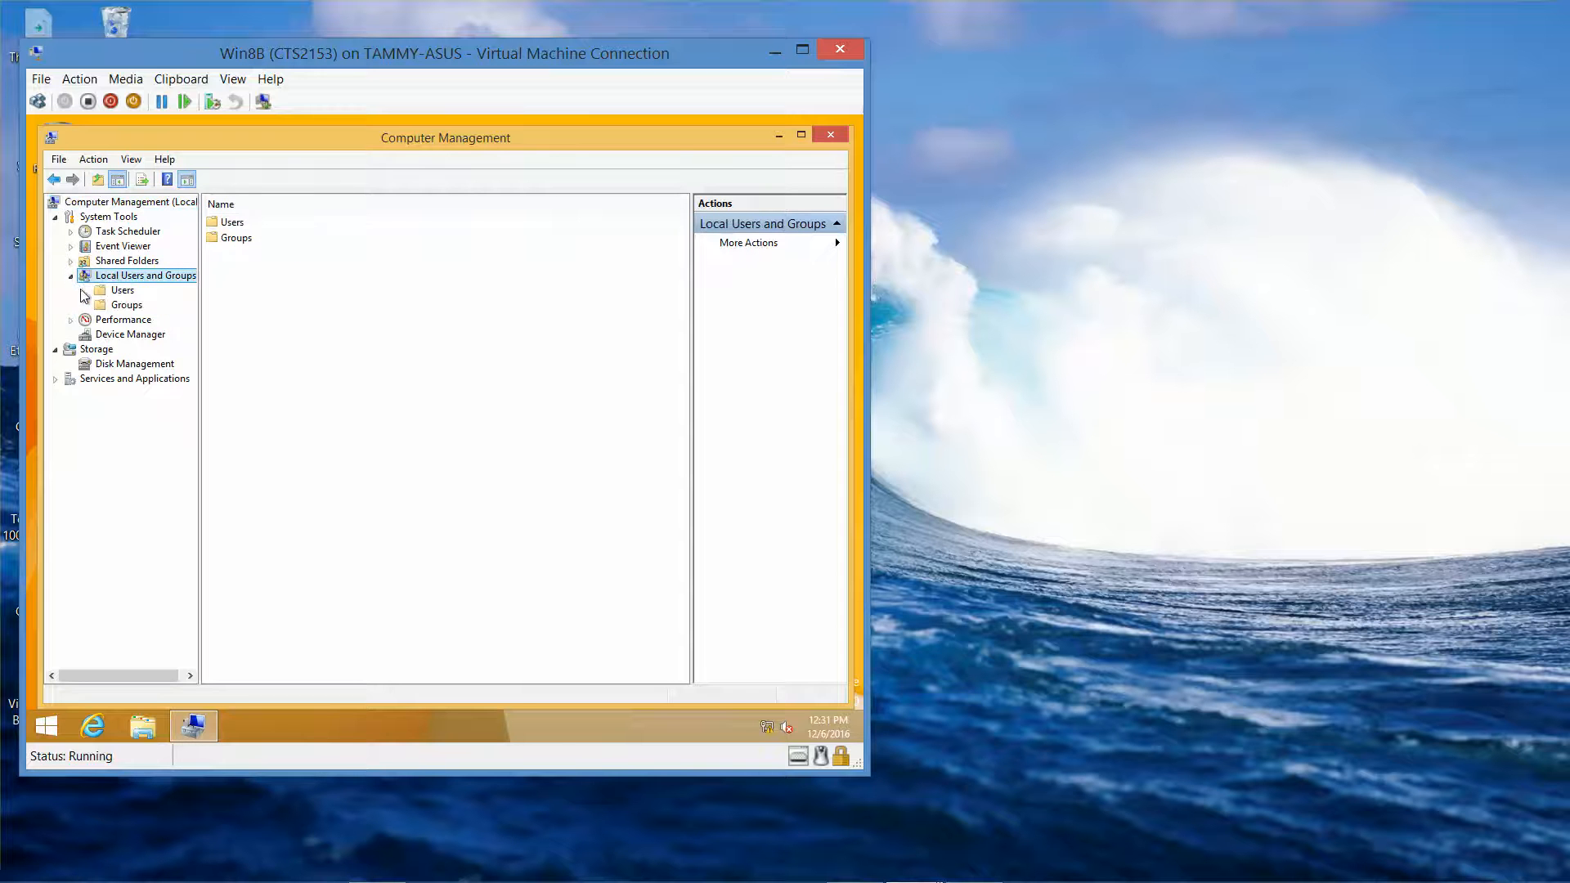
click(121, 293)
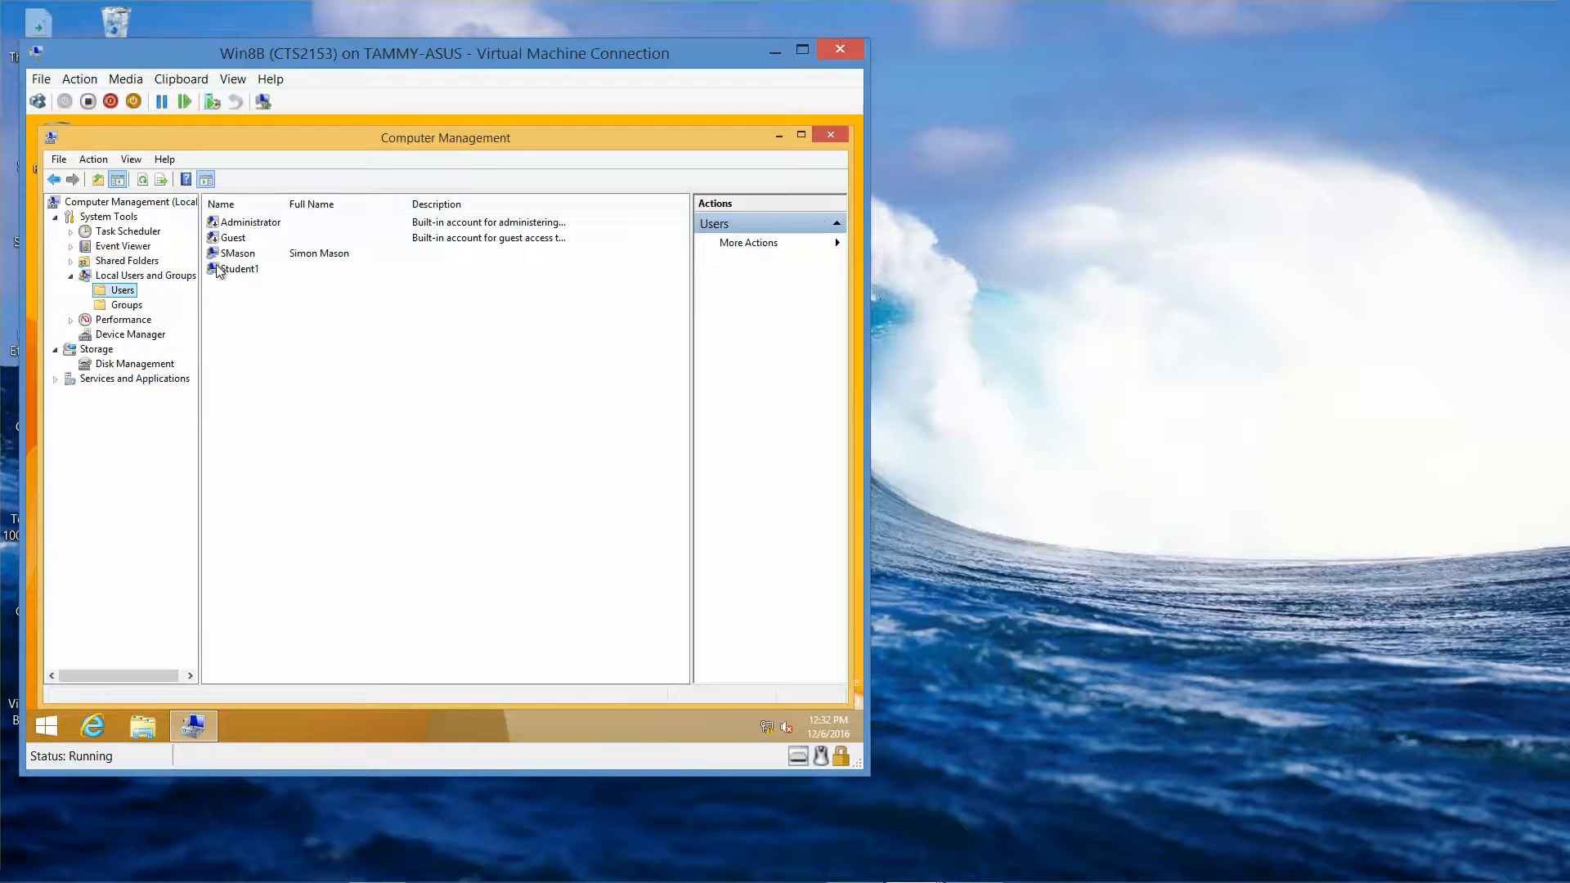
- Reset the new local user's password through Set Password, entering and confirming it
click(247, 258)
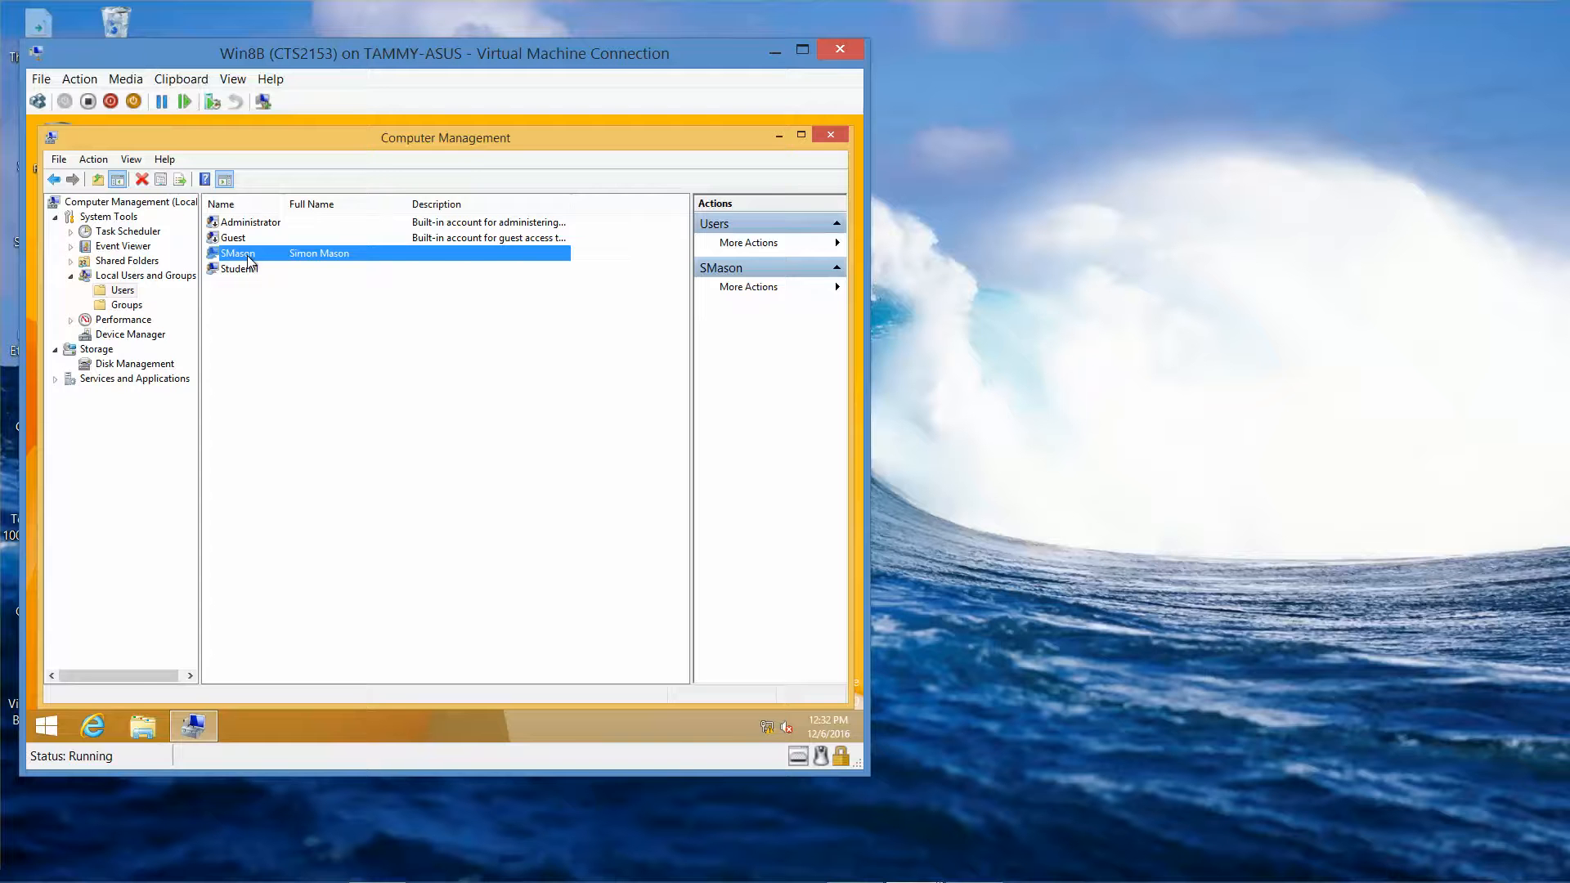
right_click(249, 261)
click(286, 266)
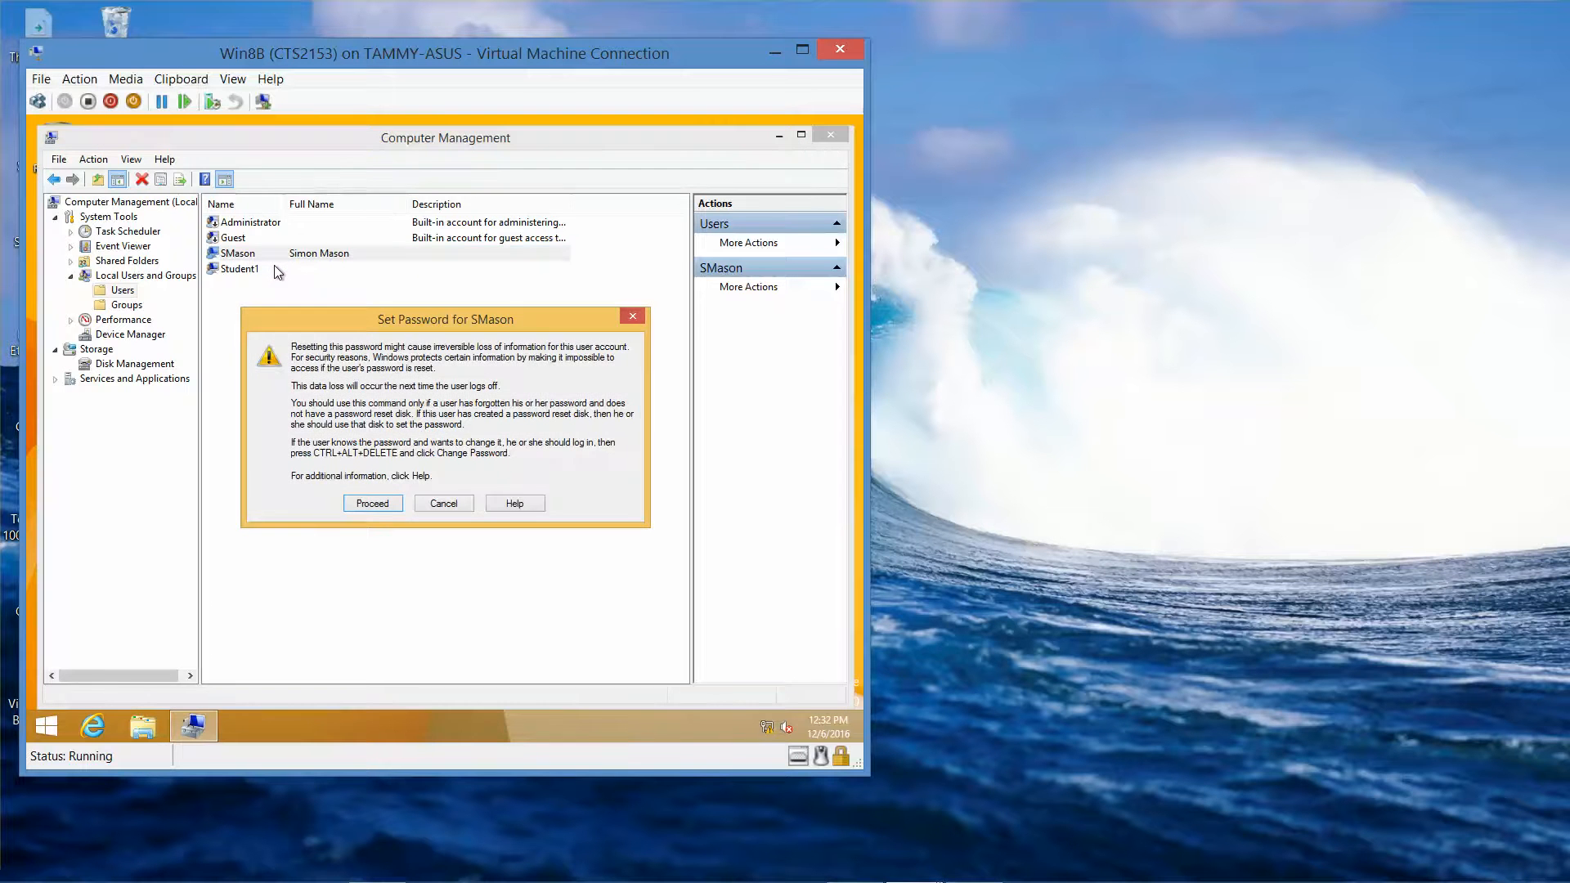
click(372, 503)
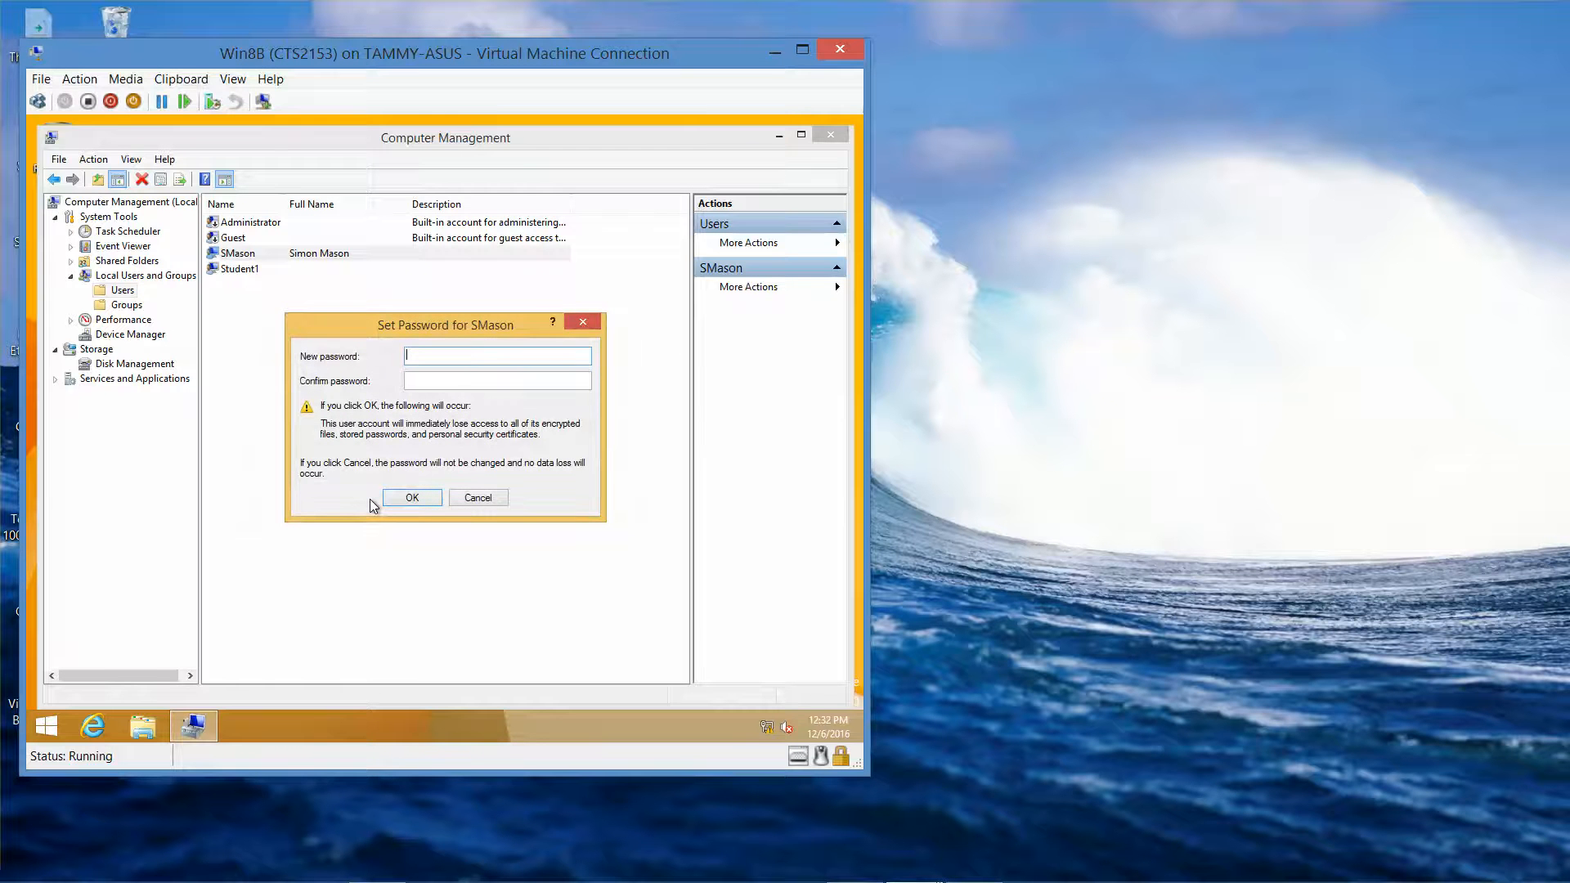
text(••••••••)
key(Tab)
text(••)
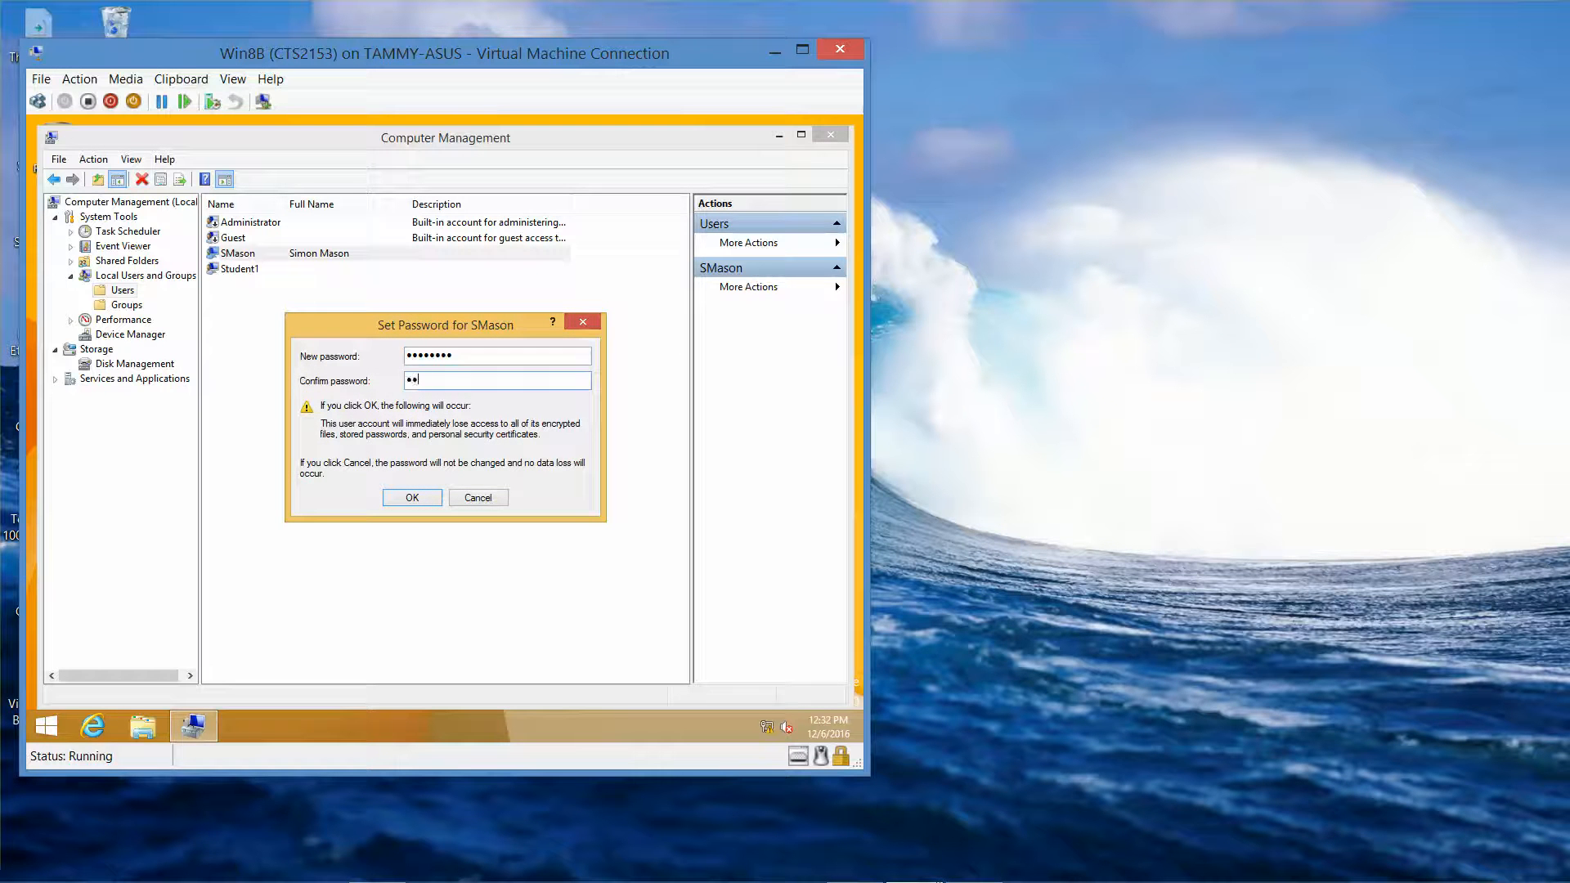
text(••••••)
click(419, 498)
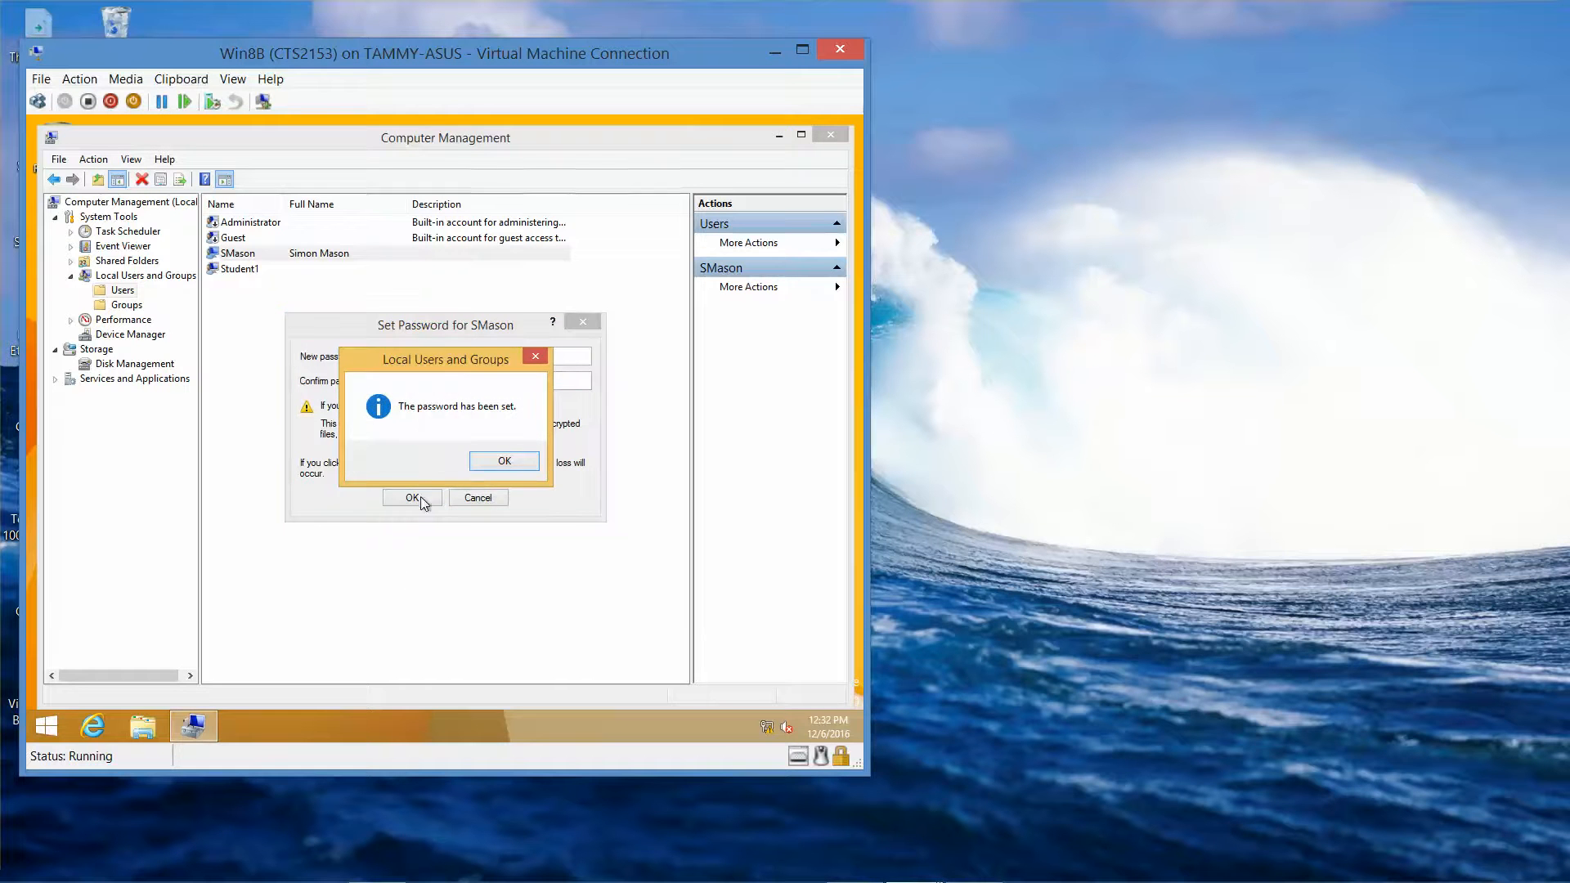
click(516, 463)
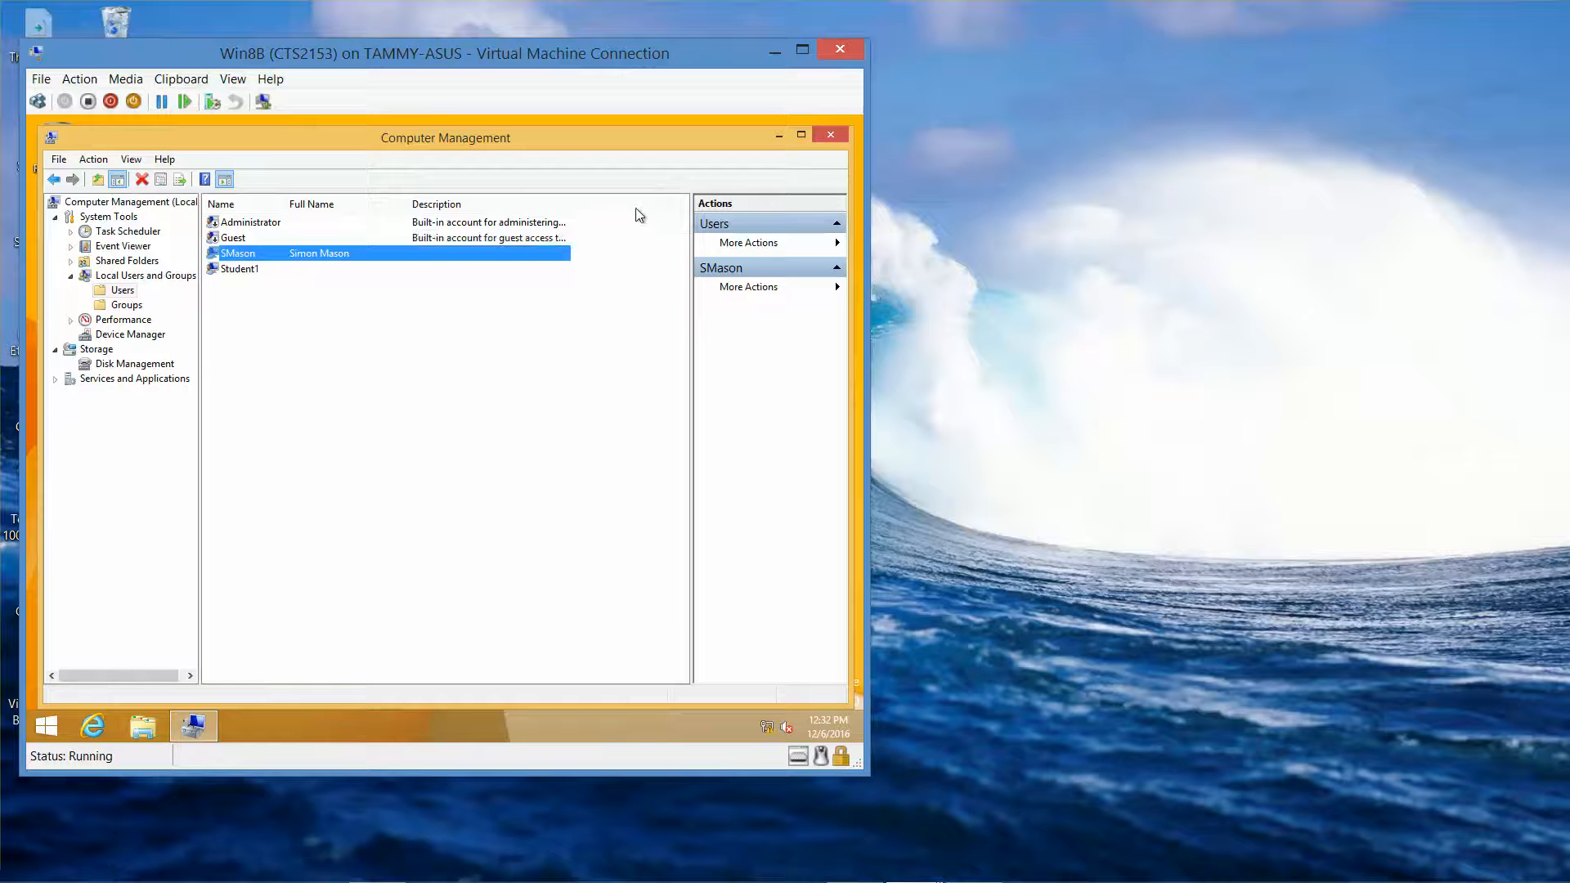
- Close Computer Management and sign out of the VM
click(828, 137)
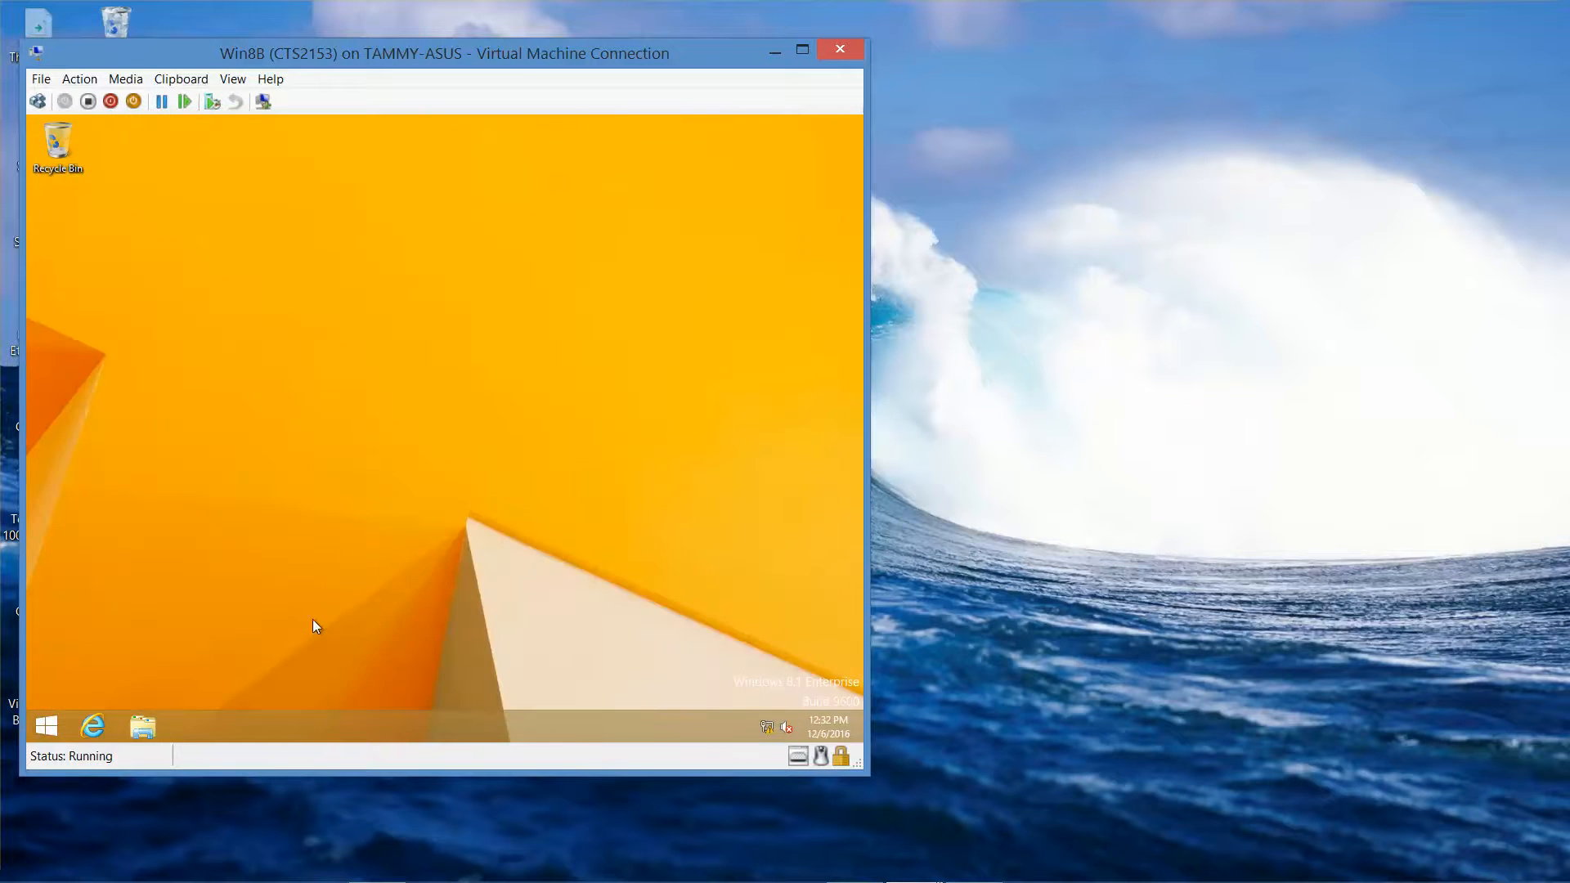
right_click(45, 728)
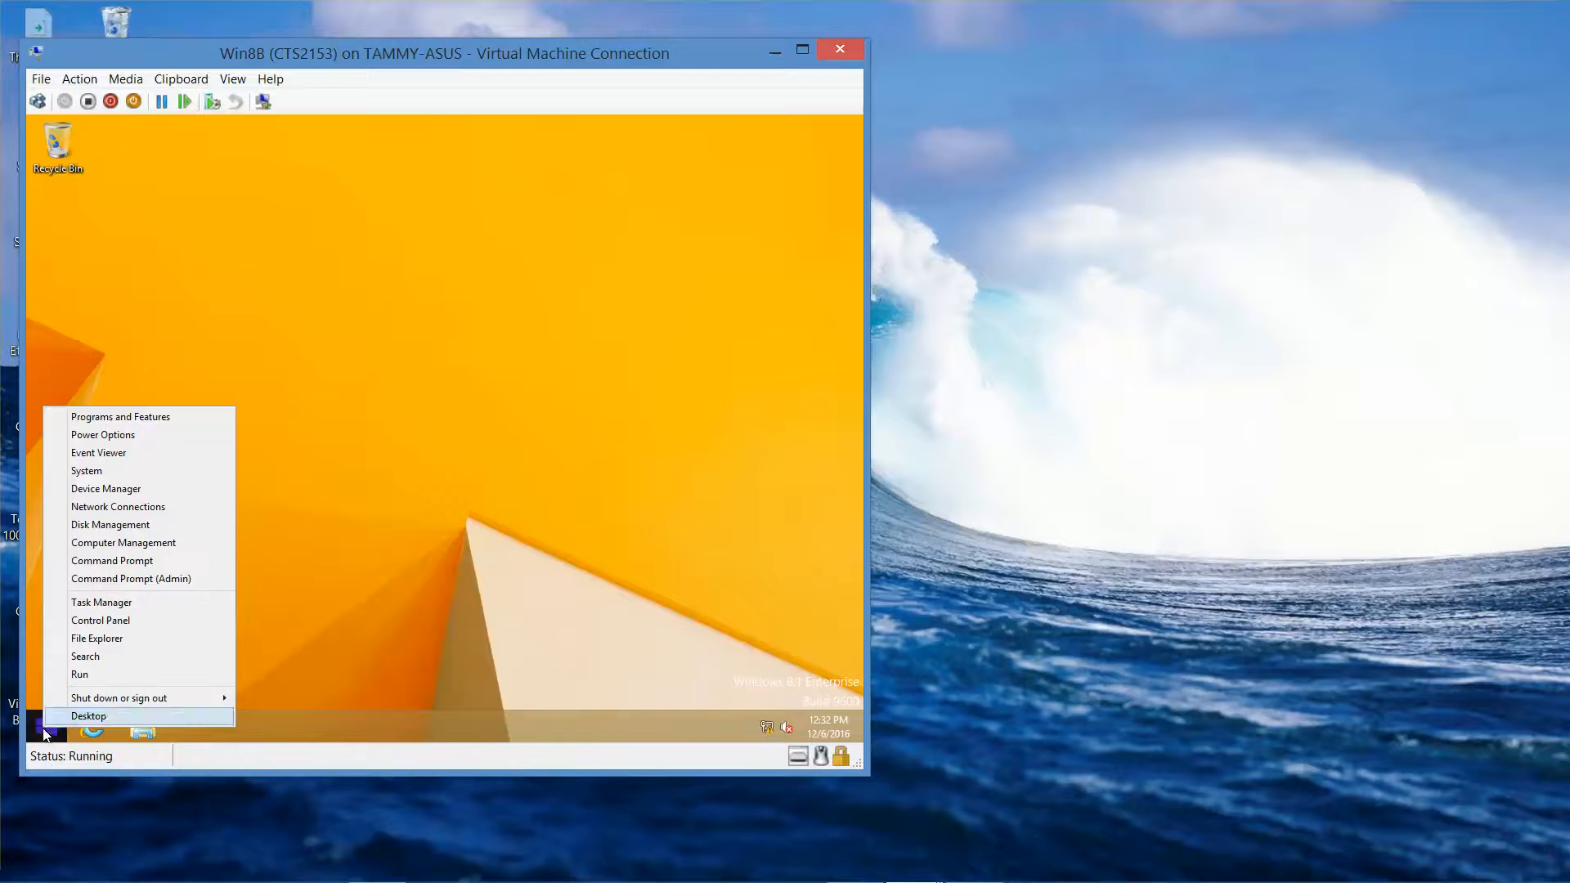
mouse_move(177, 708)
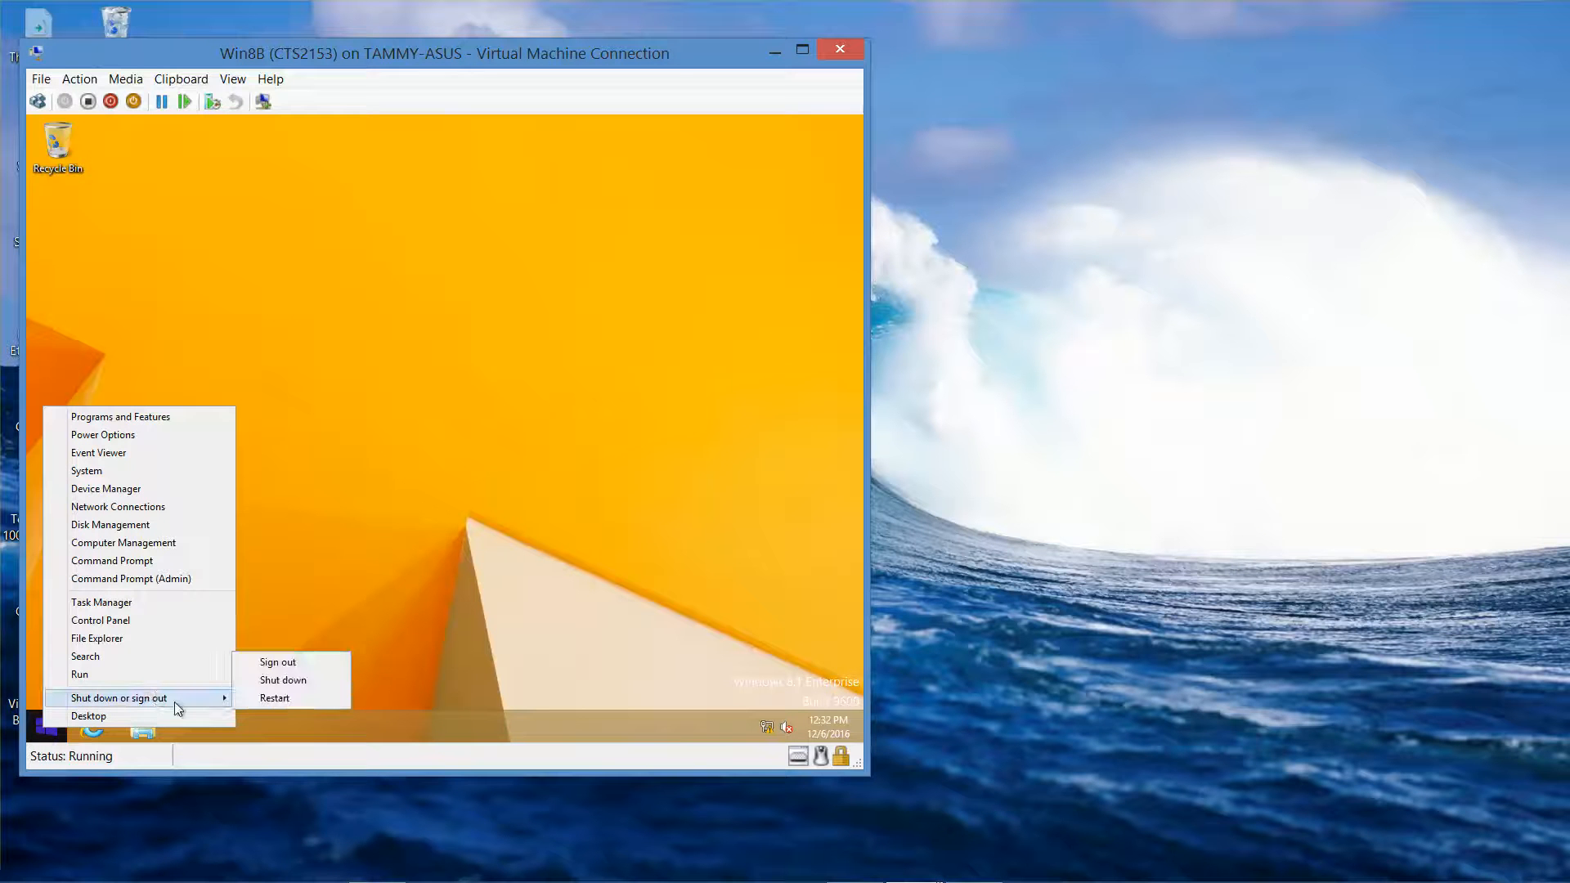
click(305, 664)
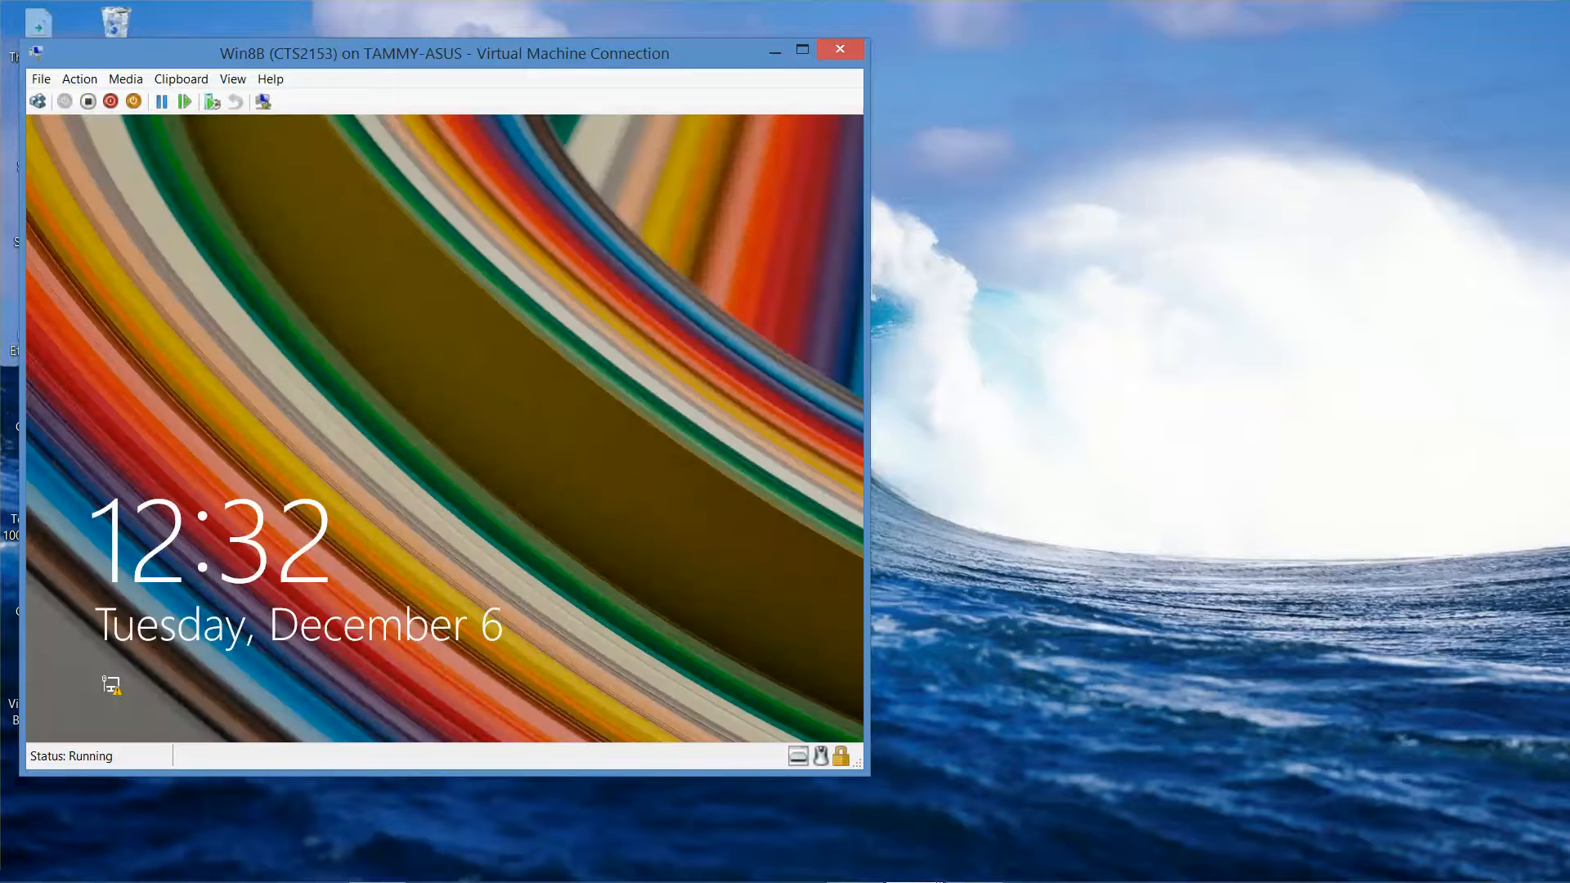
- Try signing in as the new local account with the winb\ prefix; it's rejected
click(283, 460)
click(561, 400)
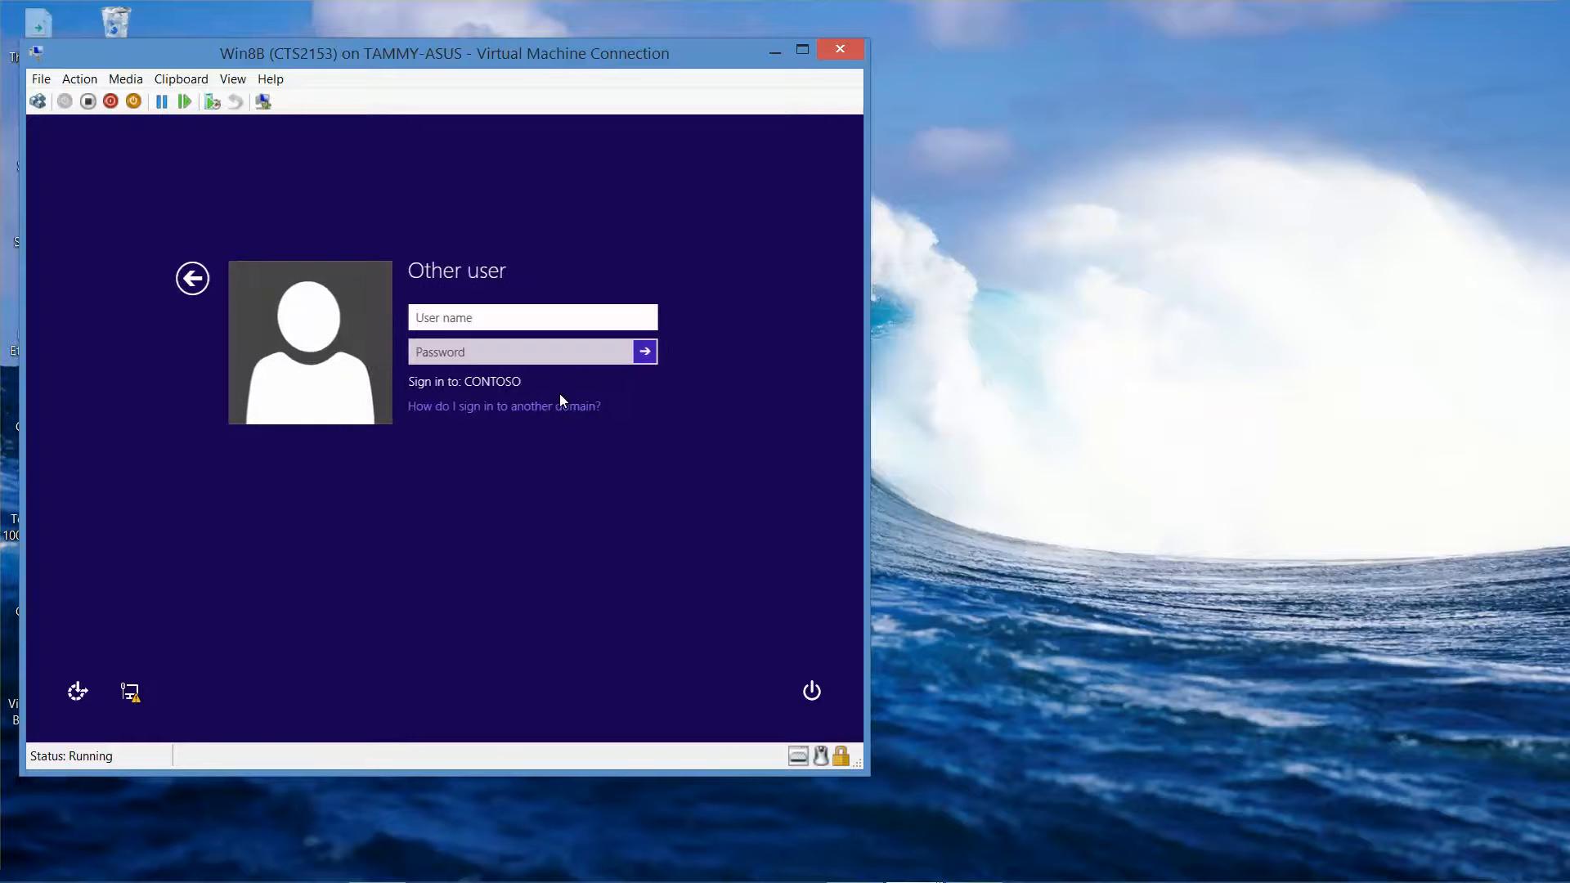
text(winb)
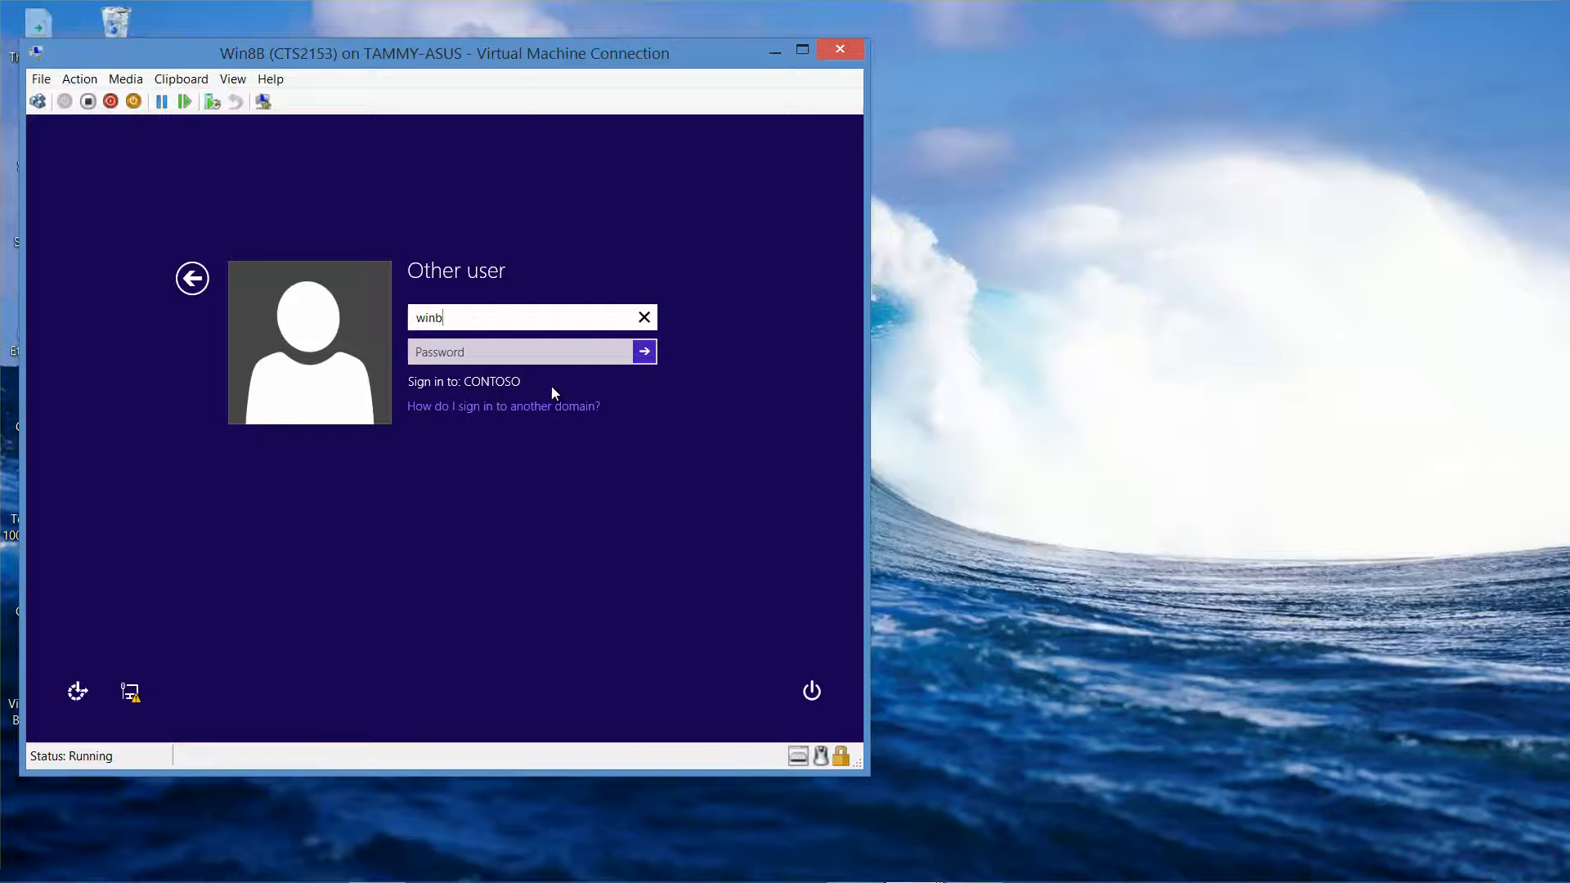
text(\smason)
key(Tab)
text(Pa$$w0r)
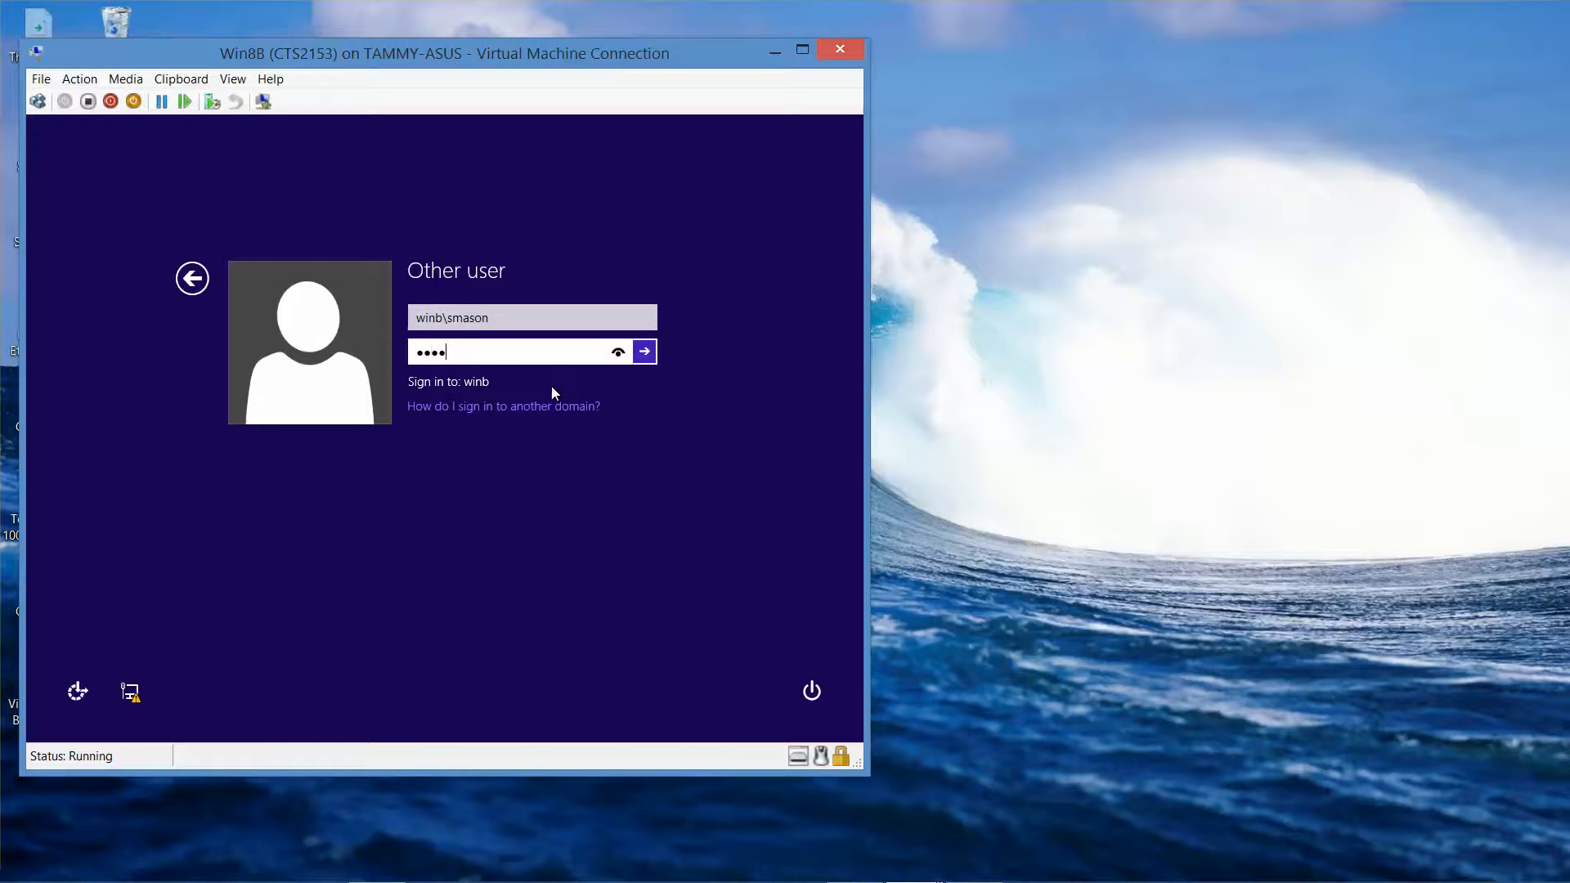
text(d)
key(Return)
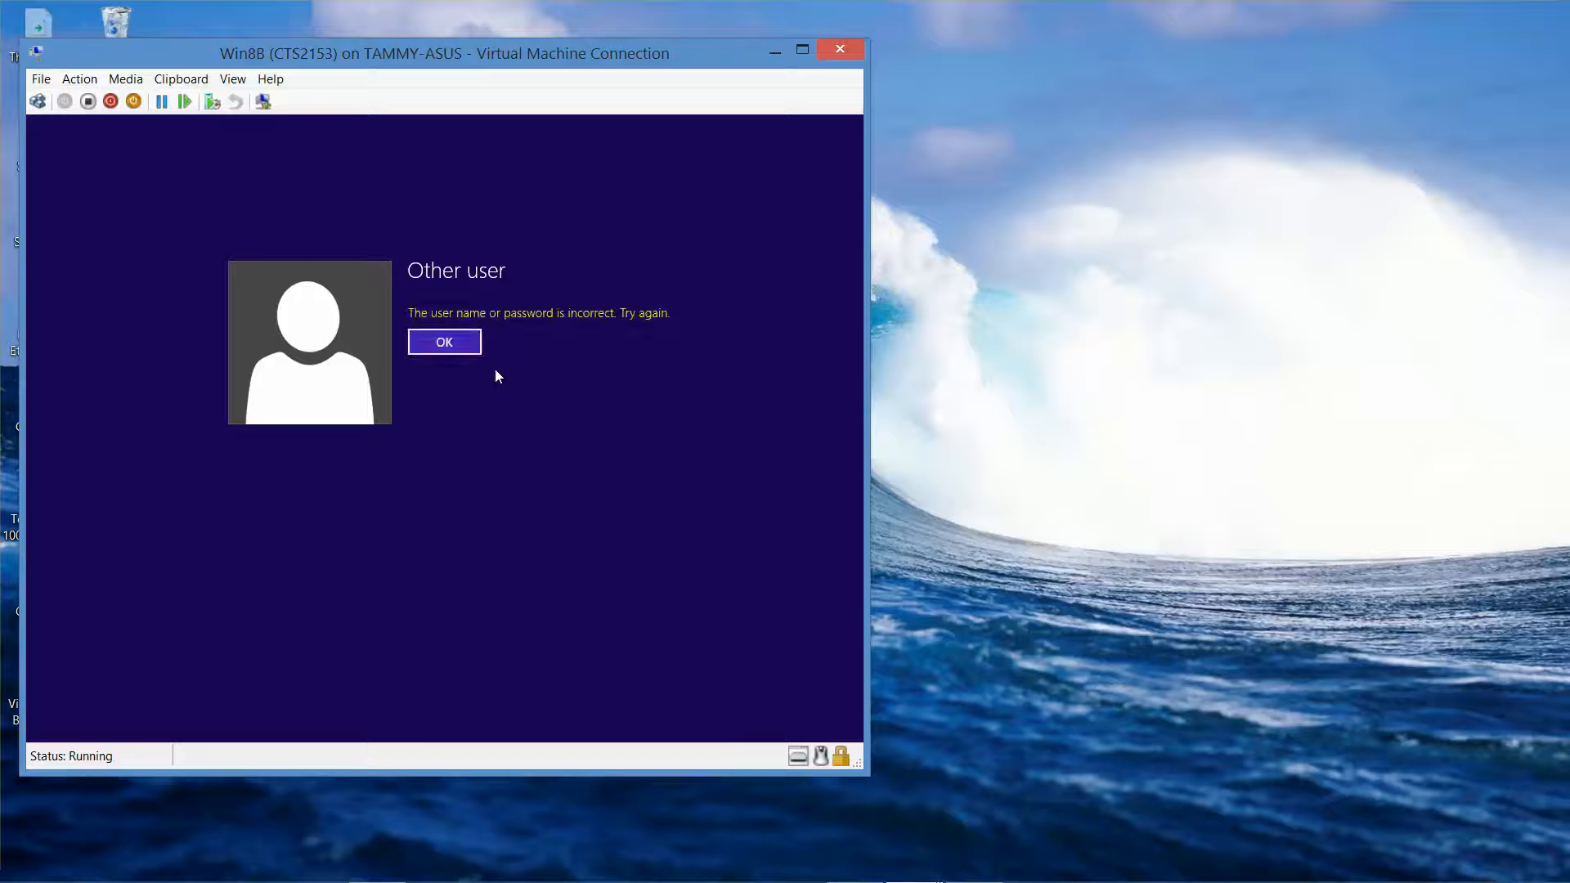
- Sign in as the new local account prefixed with Win8B\, reaching its desktop
click(460, 347)
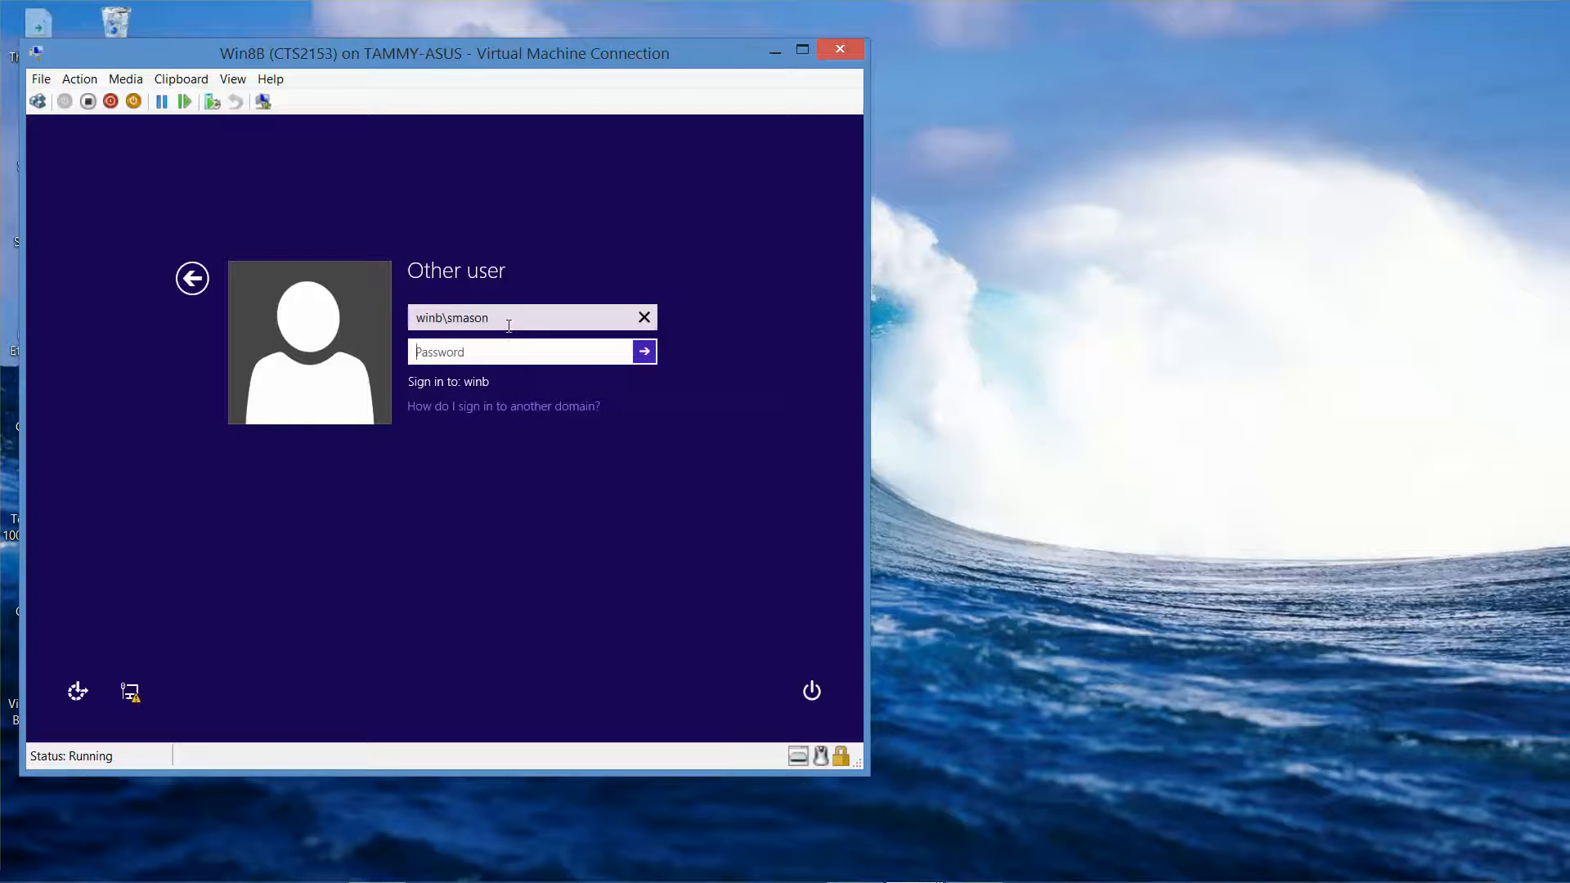
click(515, 322)
double_click(514, 322)
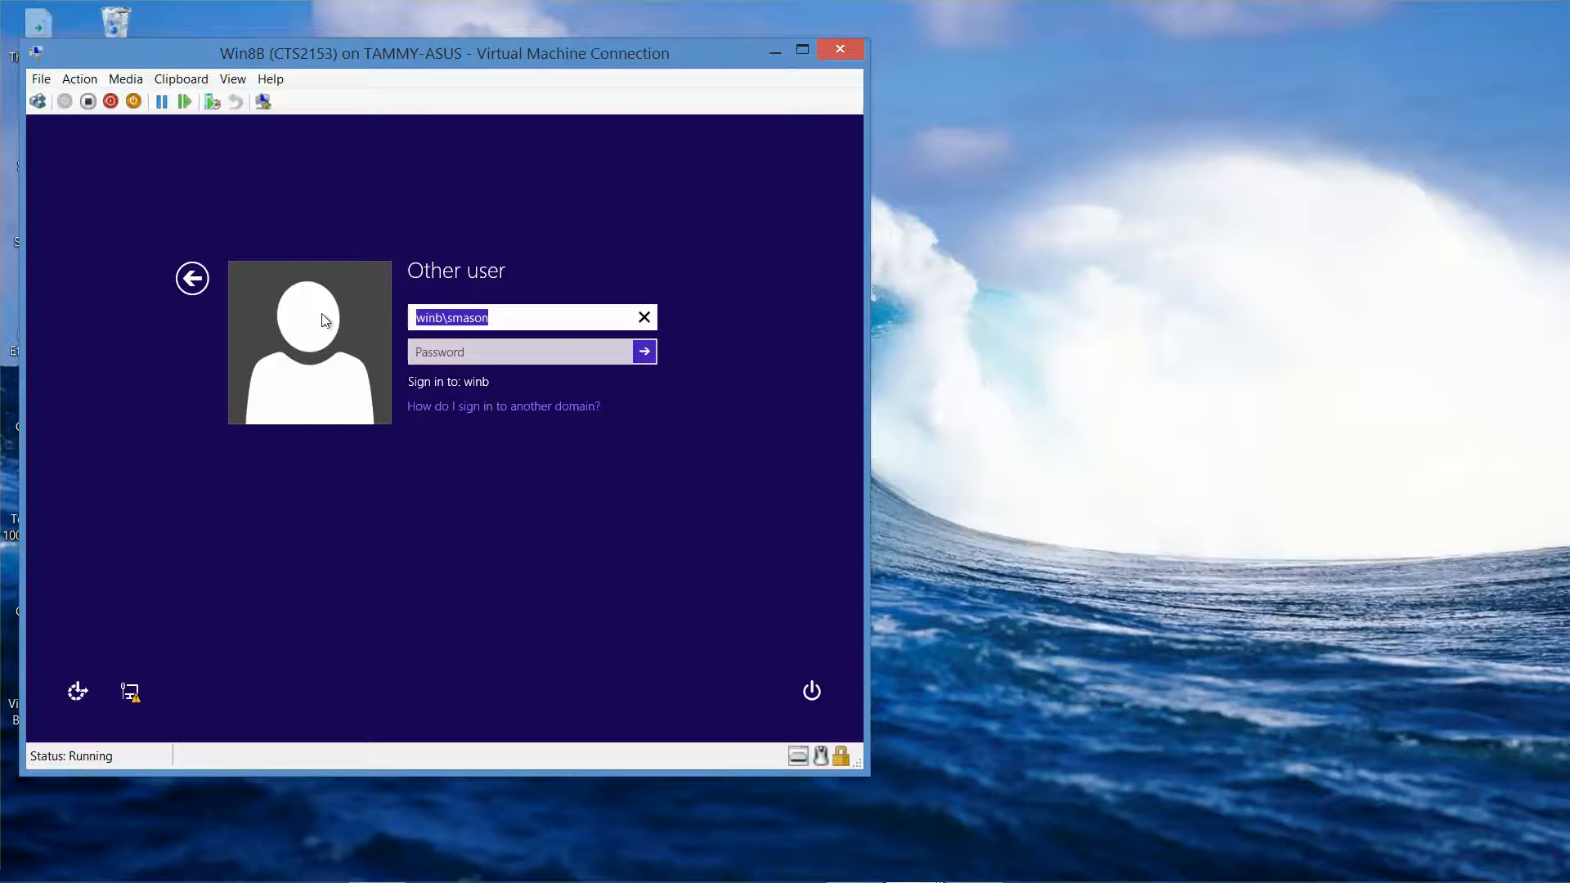
text(Win8B)
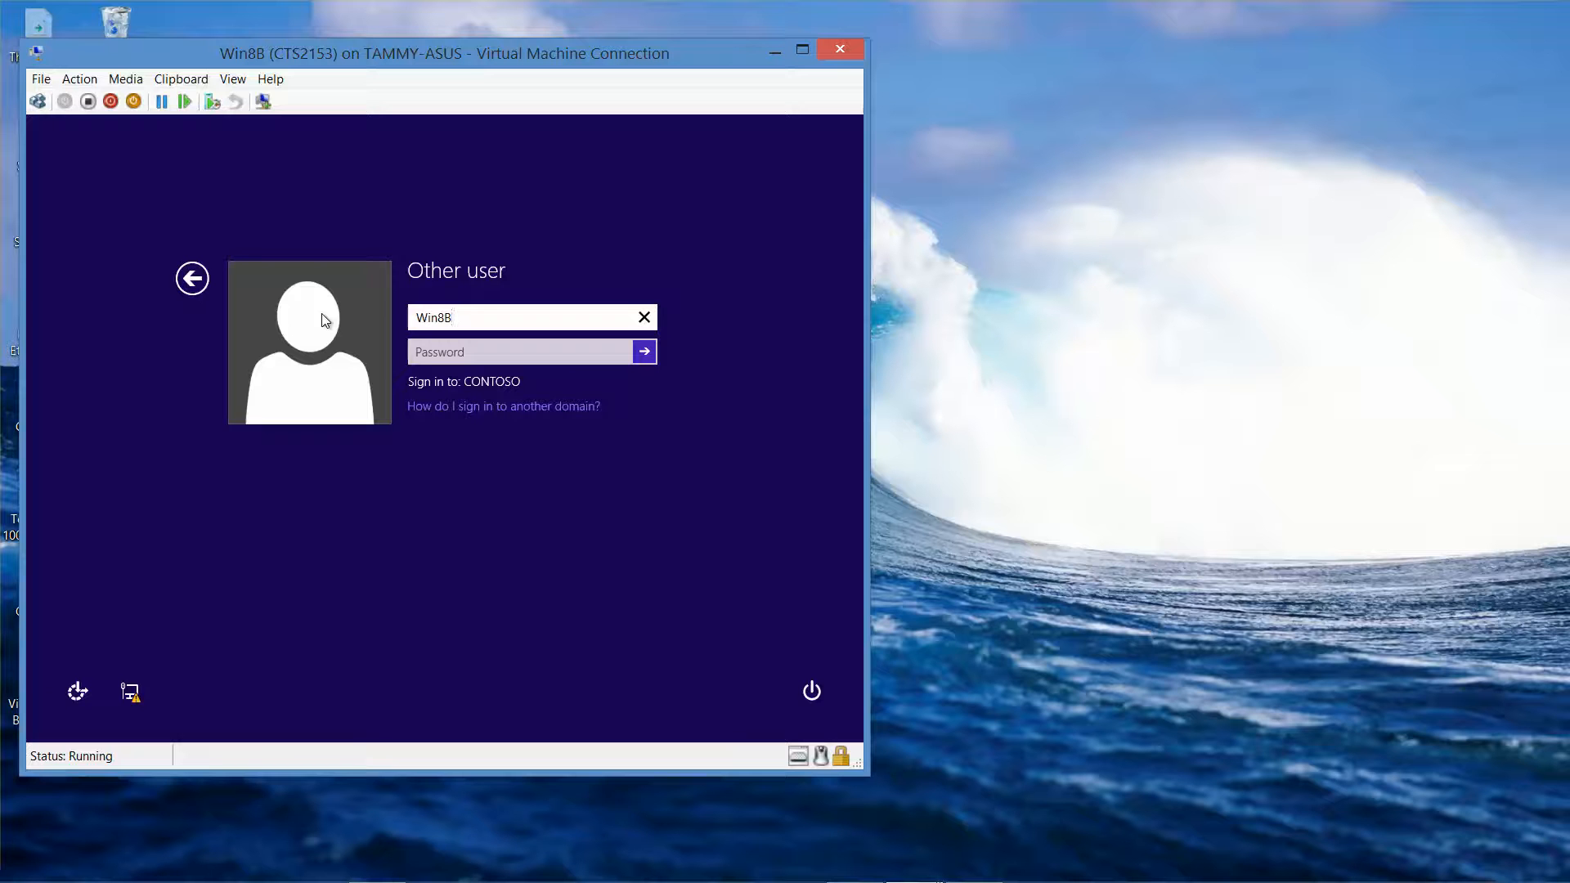
text(\SMason)
key(Tab)
text(Pa$$w0rd)
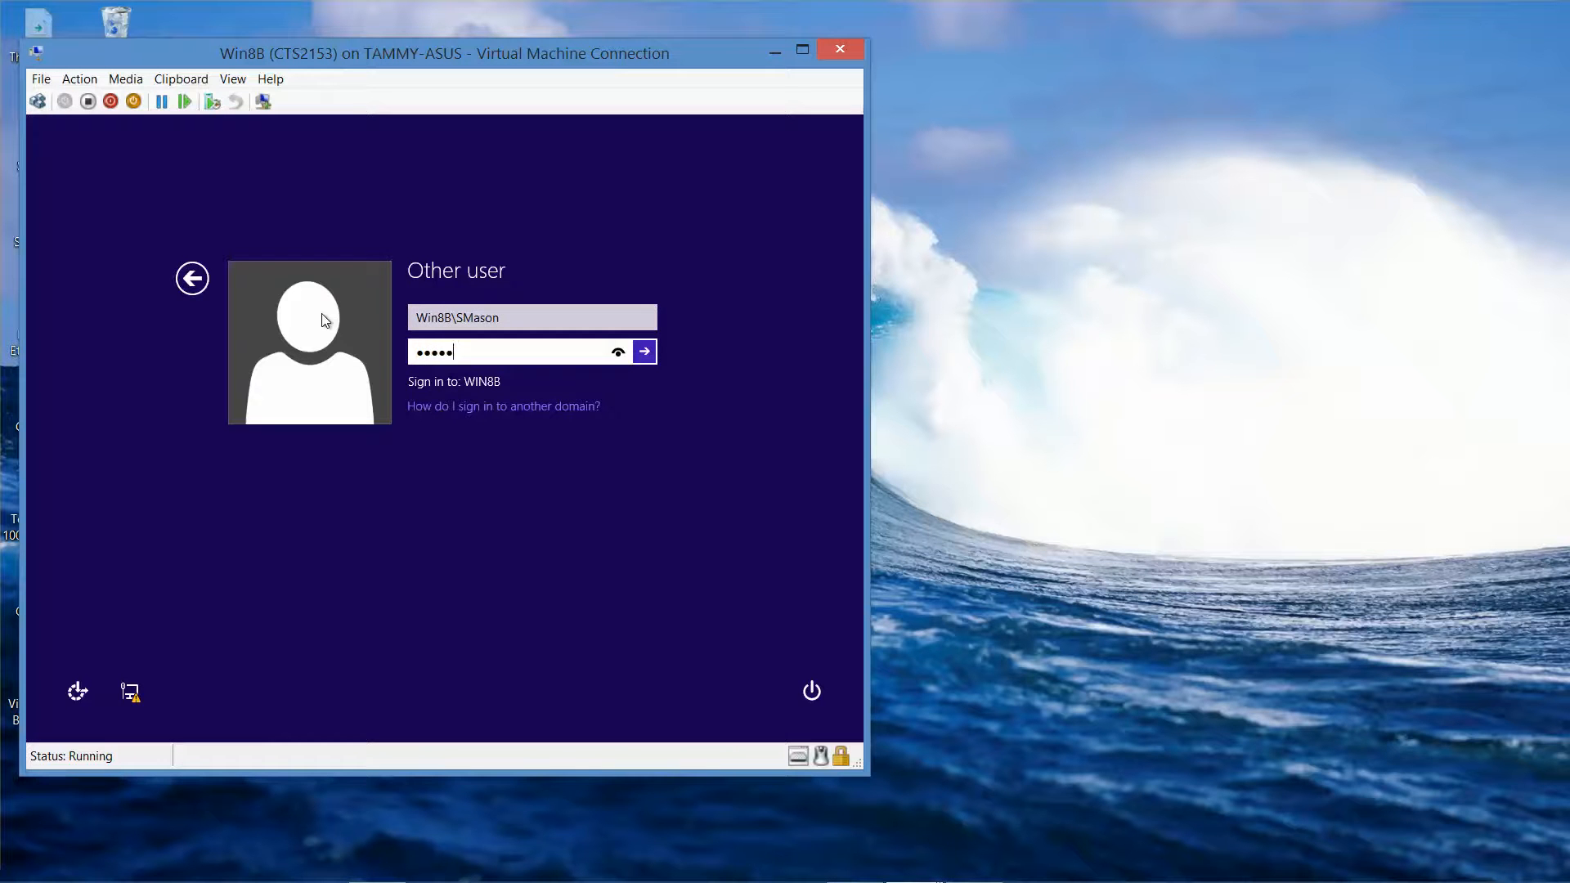
key(Return)
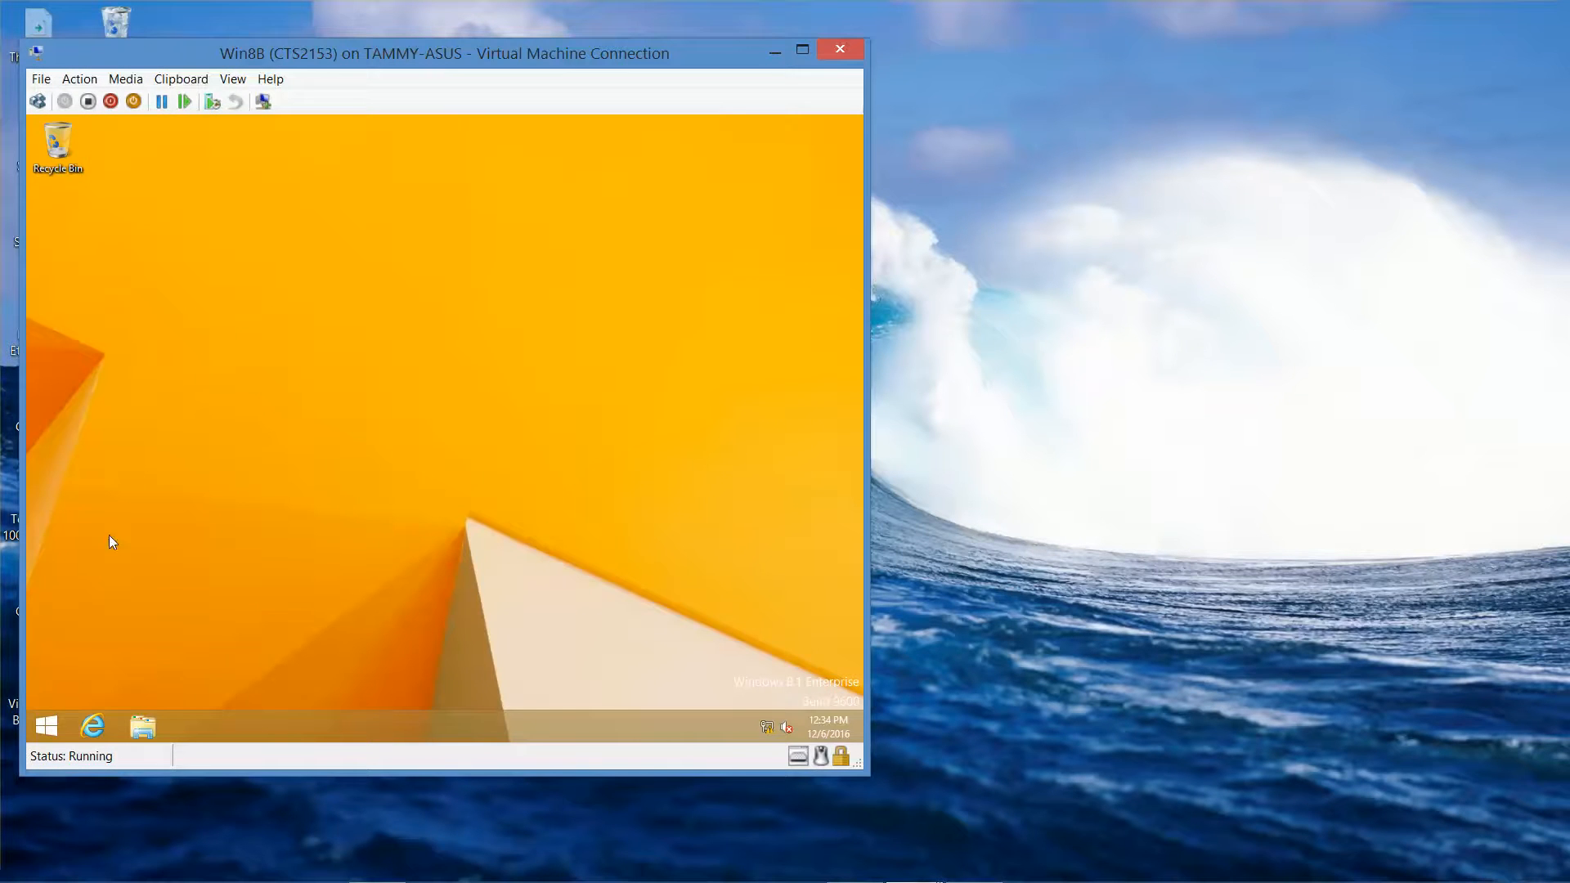
- Launch OneDrive from Start and follow its prompt to the PC settings Accounts page
click(49, 723)
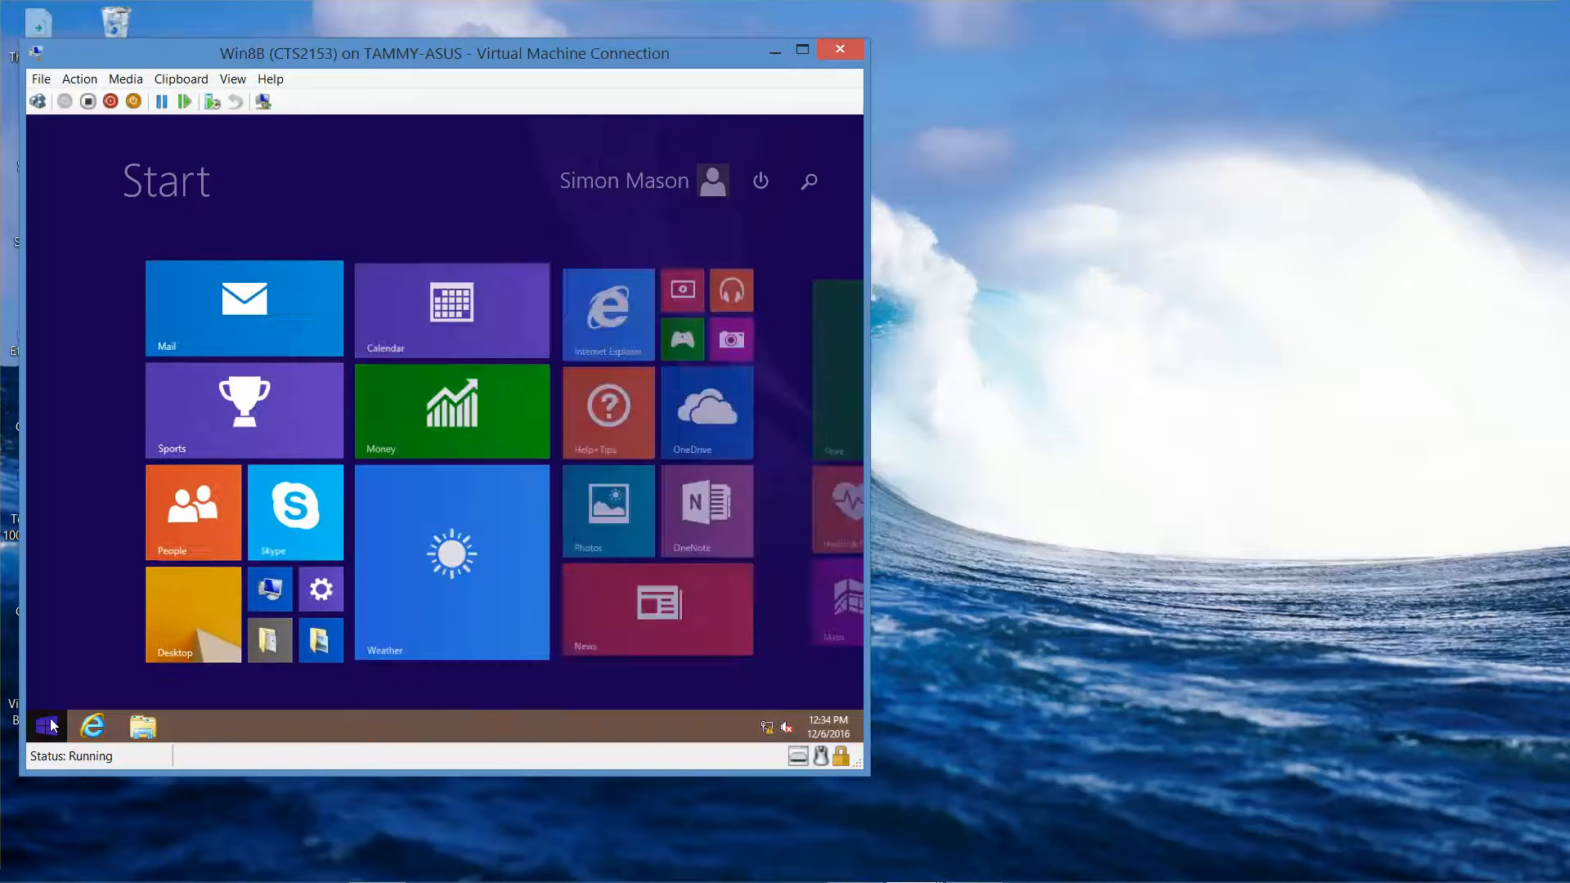
click(687, 421)
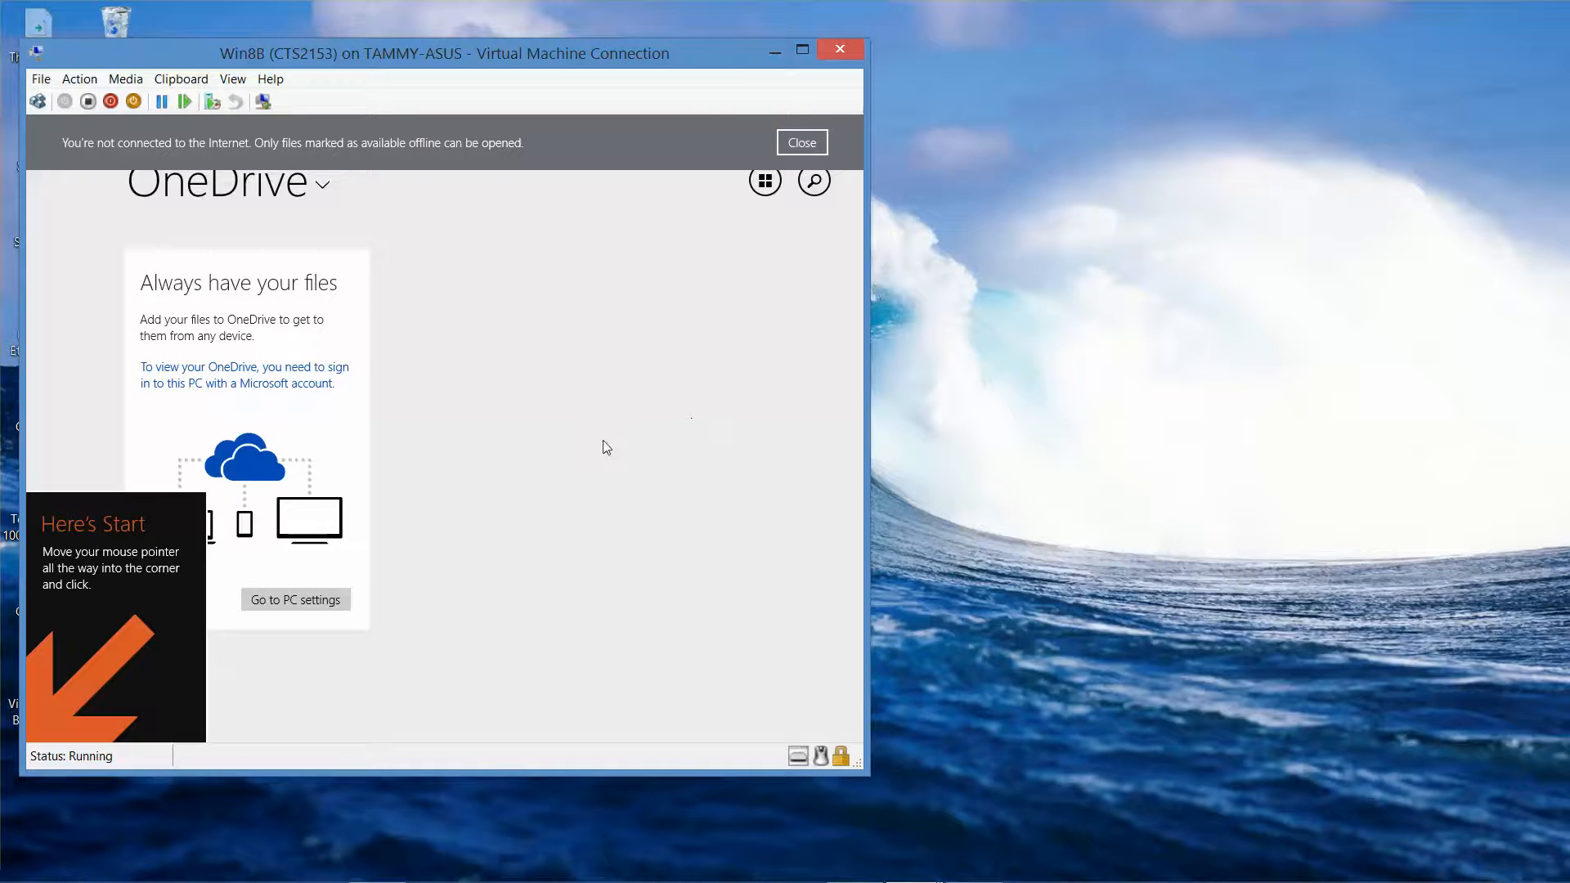
click(310, 607)
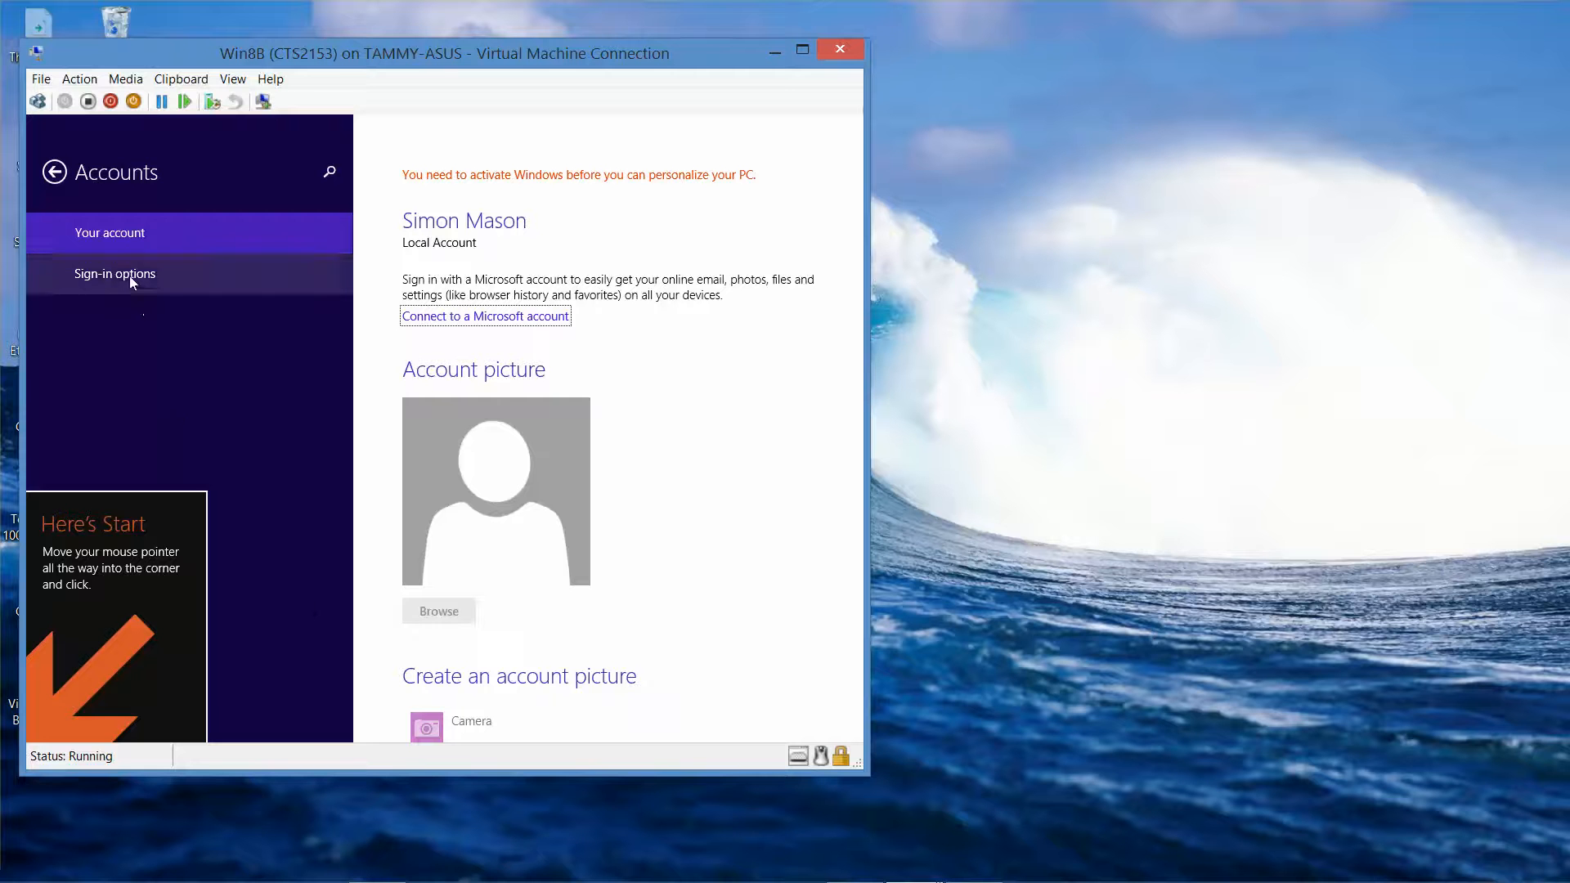
- Attempt to connect the local account to a Microsoft account; dismiss the could-not-connect error
click(518, 320)
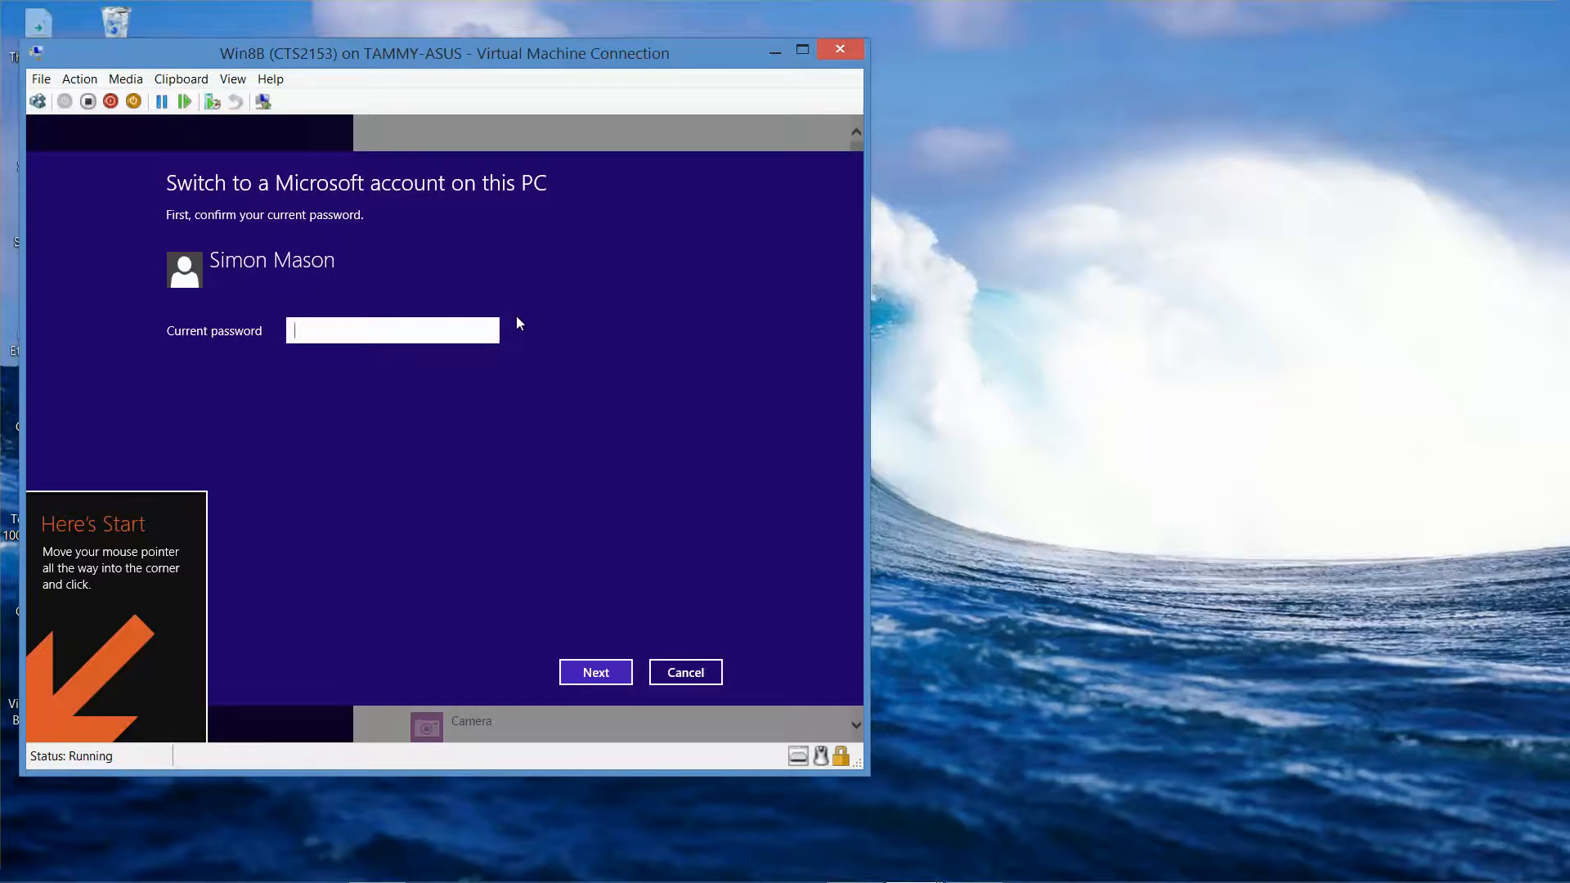
text(*********)
key(Return)
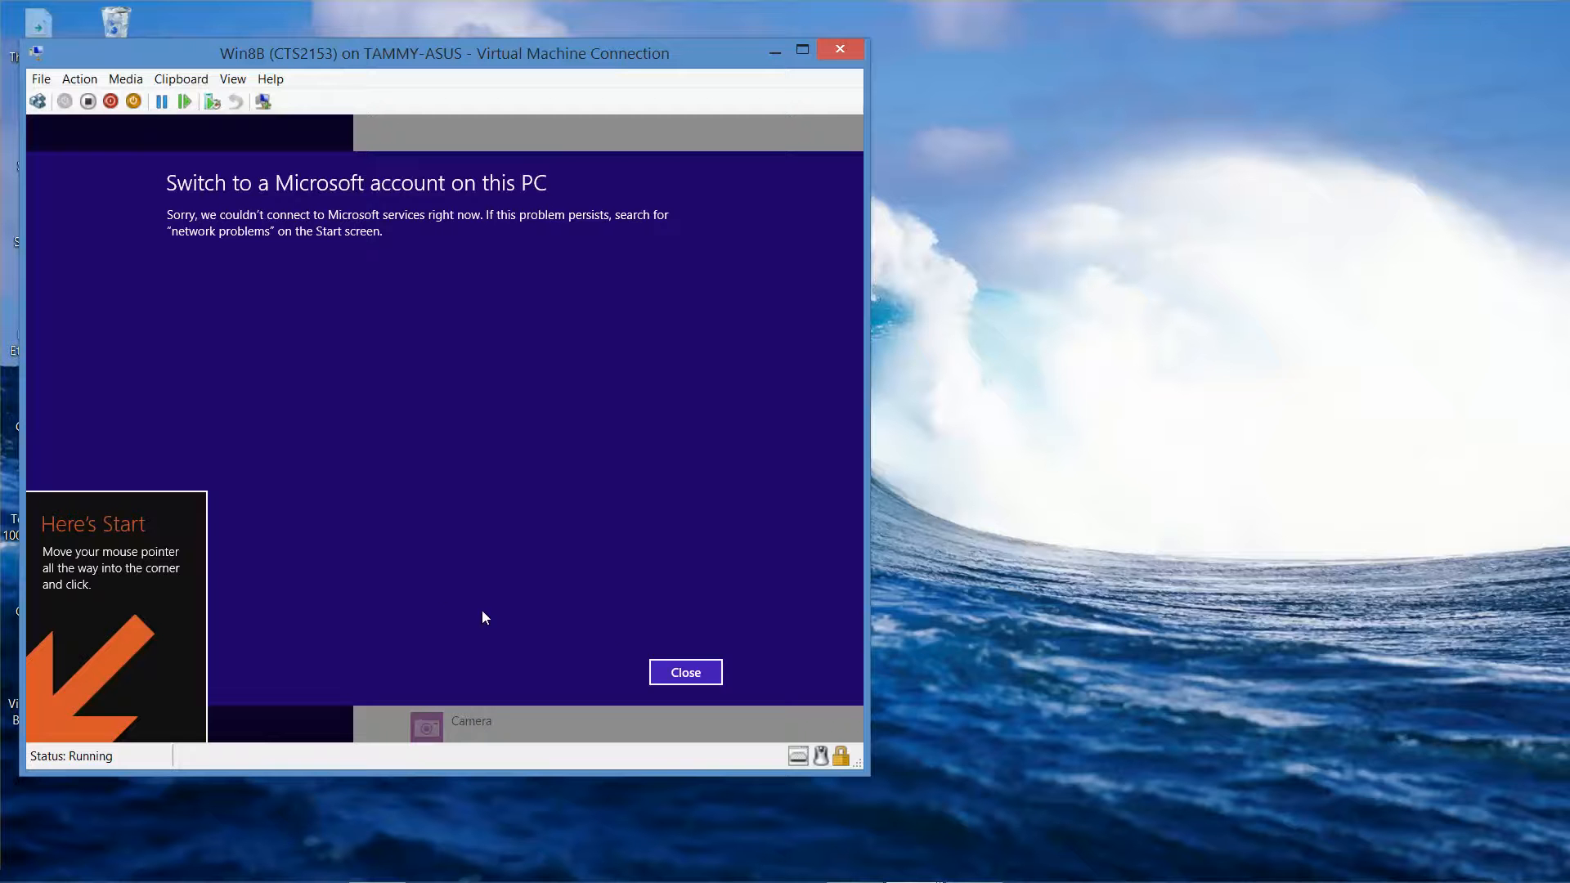
click(666, 669)
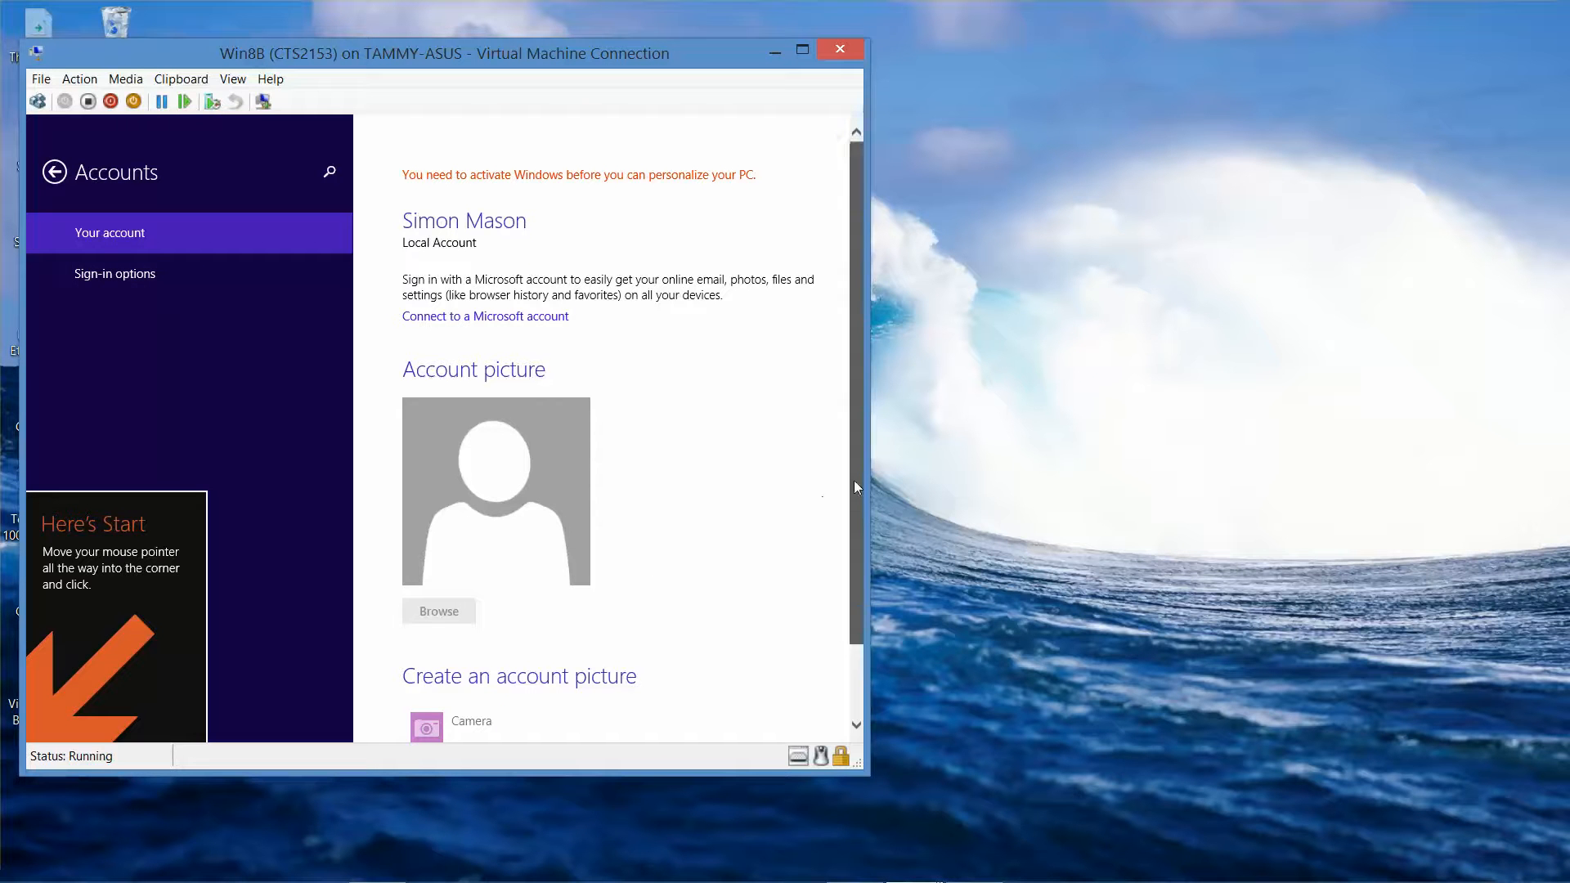
- Close PC settings and dismiss OneDrive's not-connected notice
scroll(854, 479, down, 2)
scroll(851, 370, up, 2)
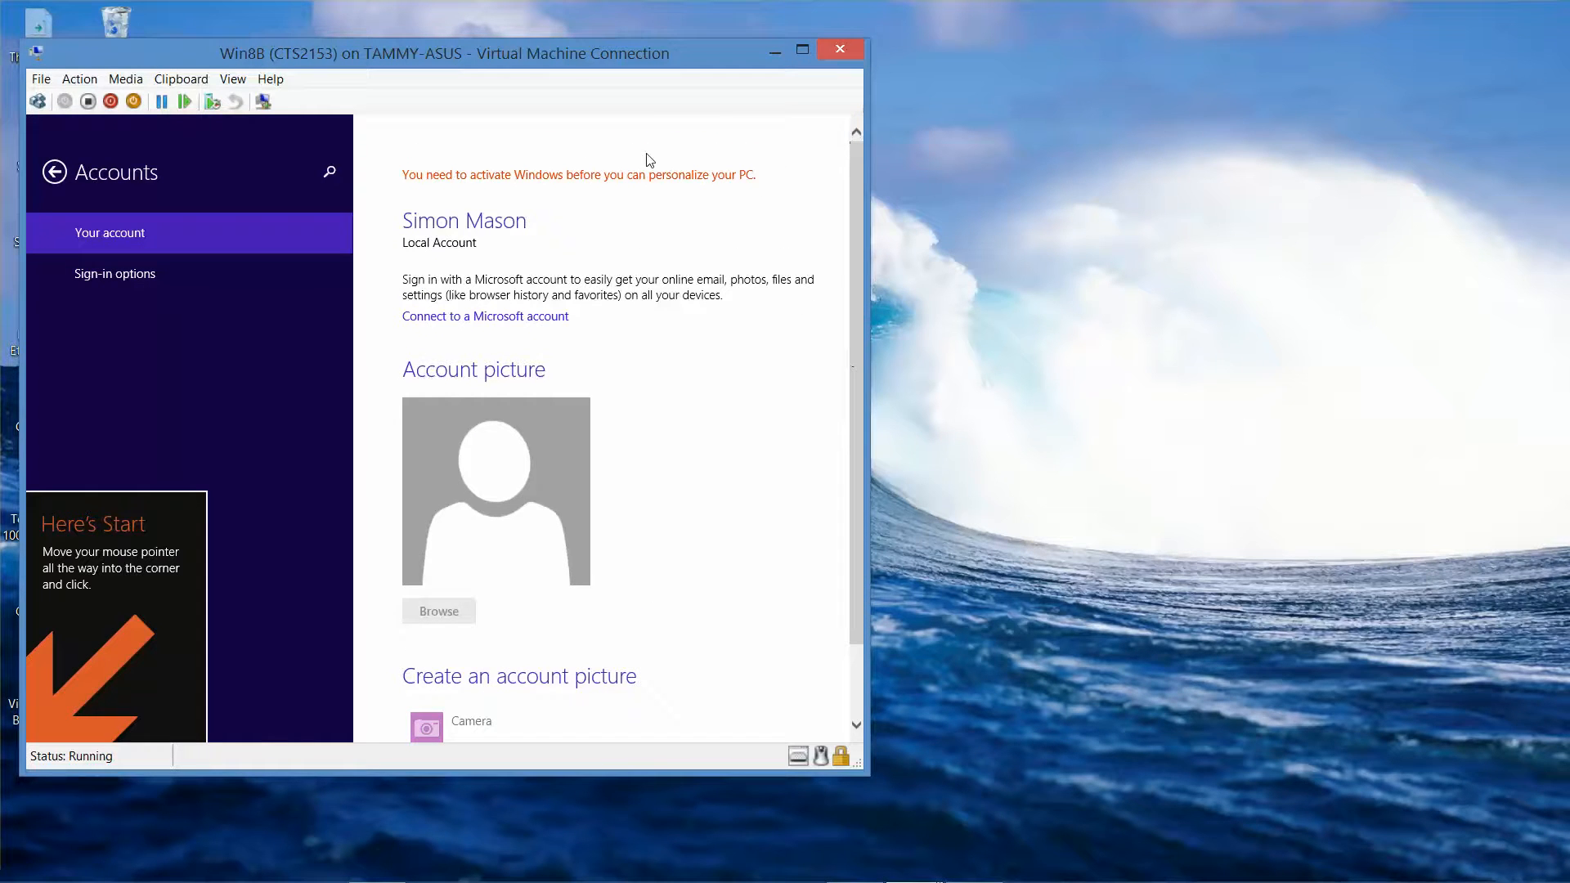
click(849, 122)
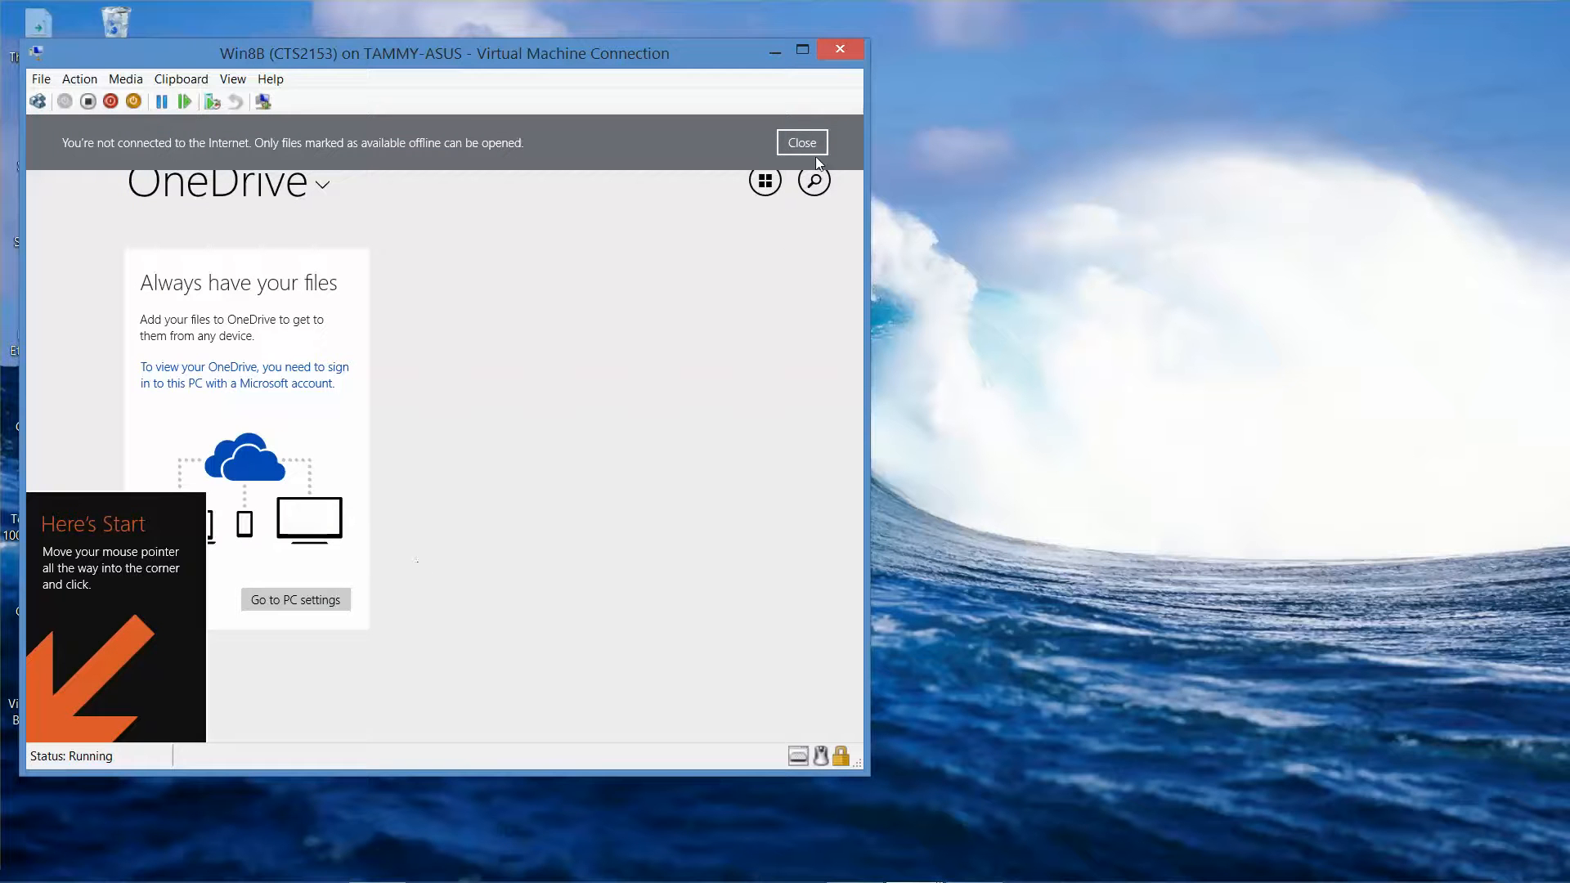
click(802, 143)
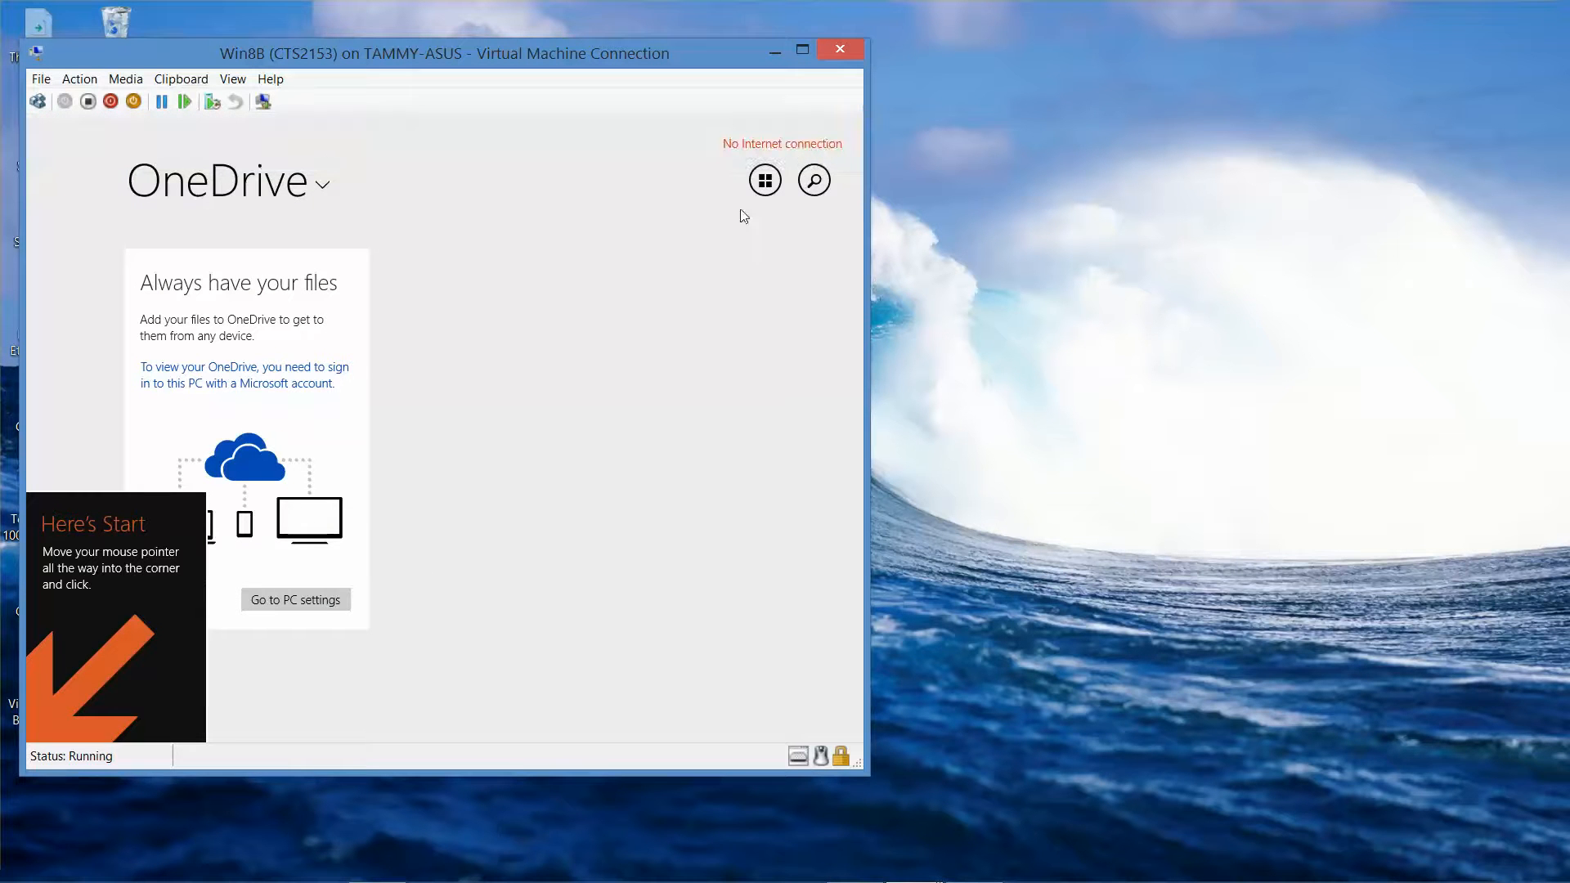
mouse_move(988, 875)
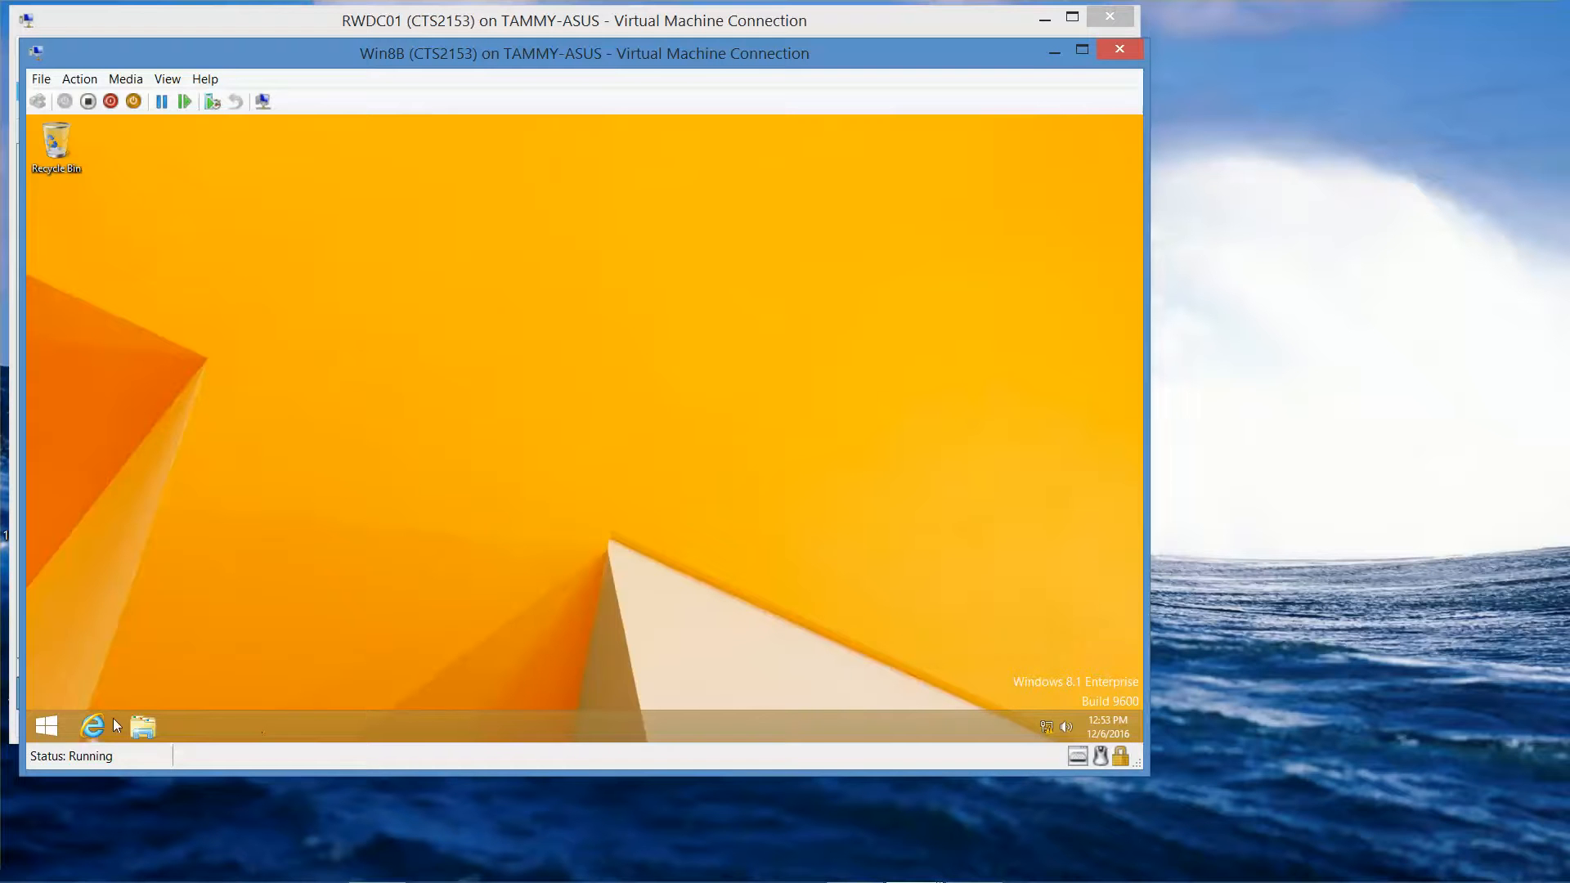
- Enable the External Switch adapter through Network and Sharing Center's adapter settings, then close both windows
right_click(1050, 719)
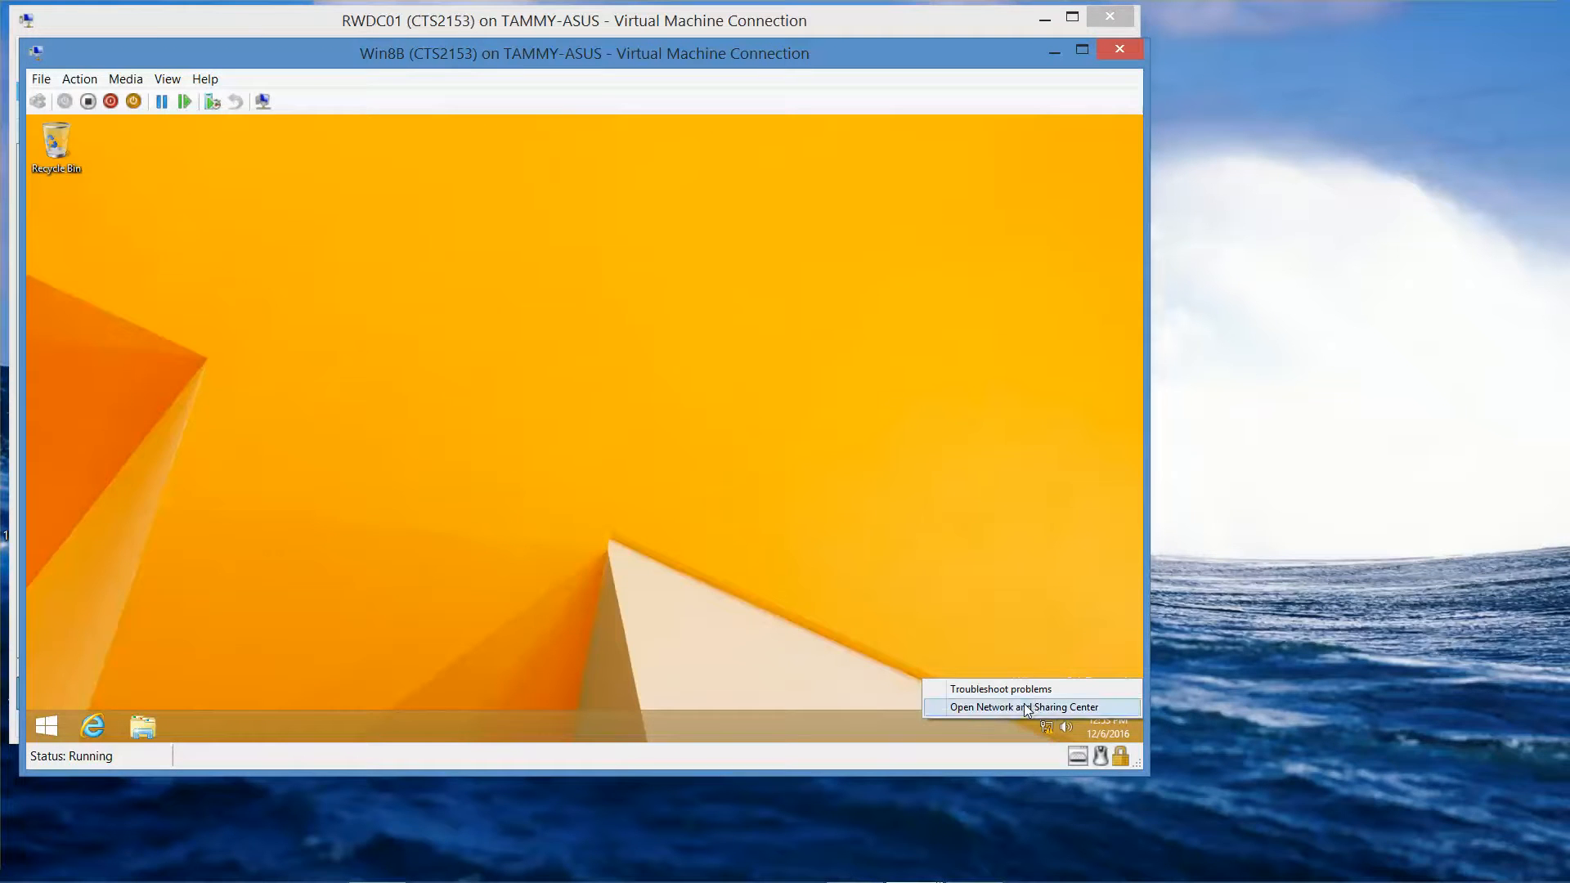
click(1028, 708)
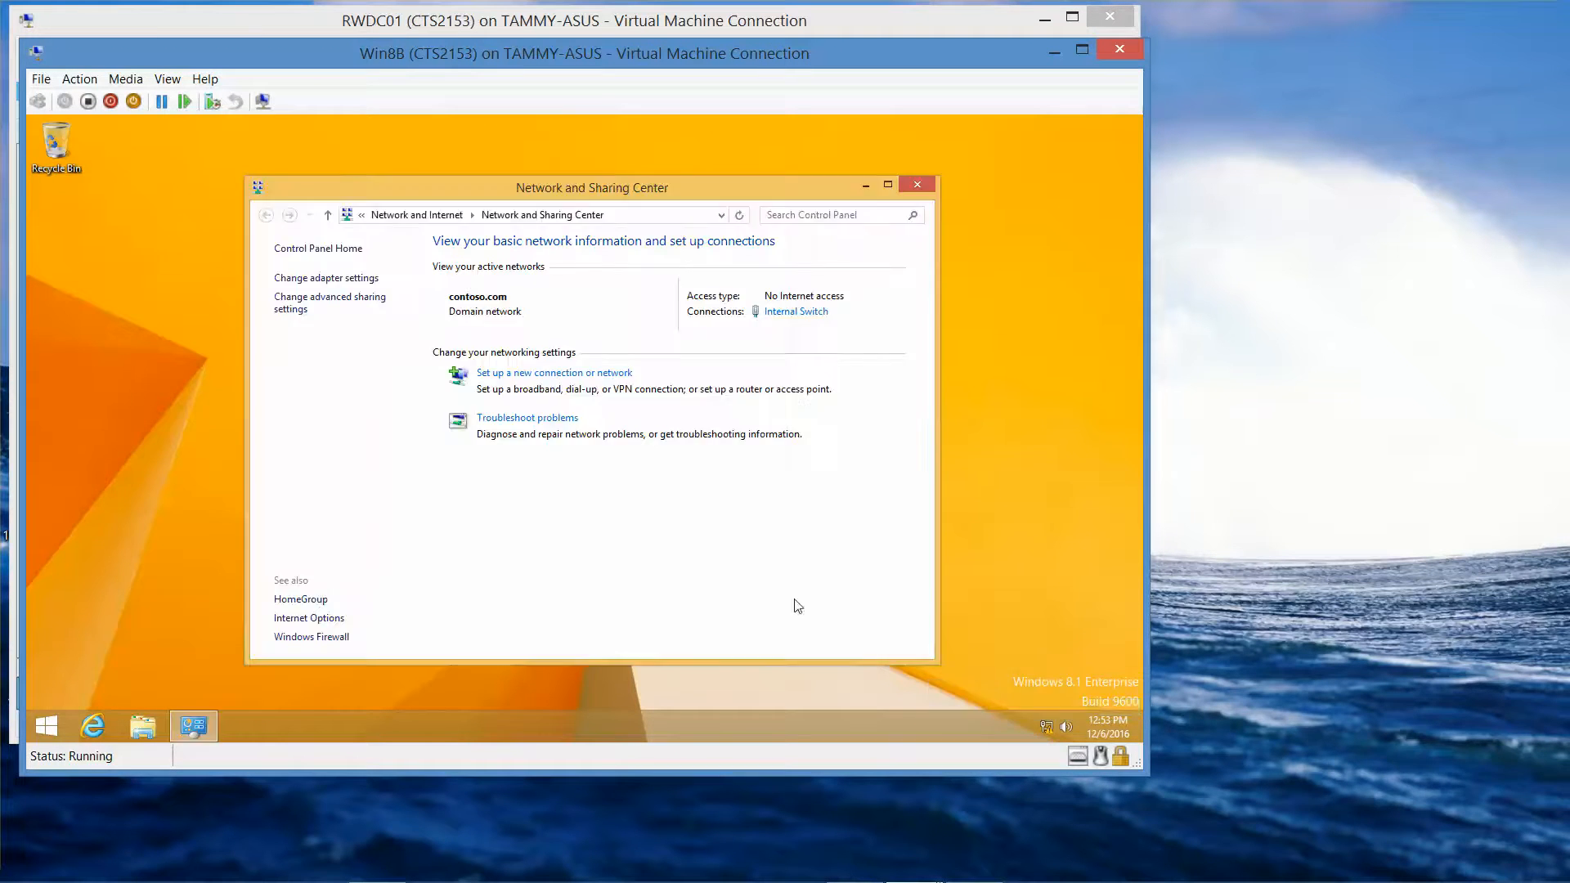
click(331, 278)
click(343, 299)
right_click(351, 303)
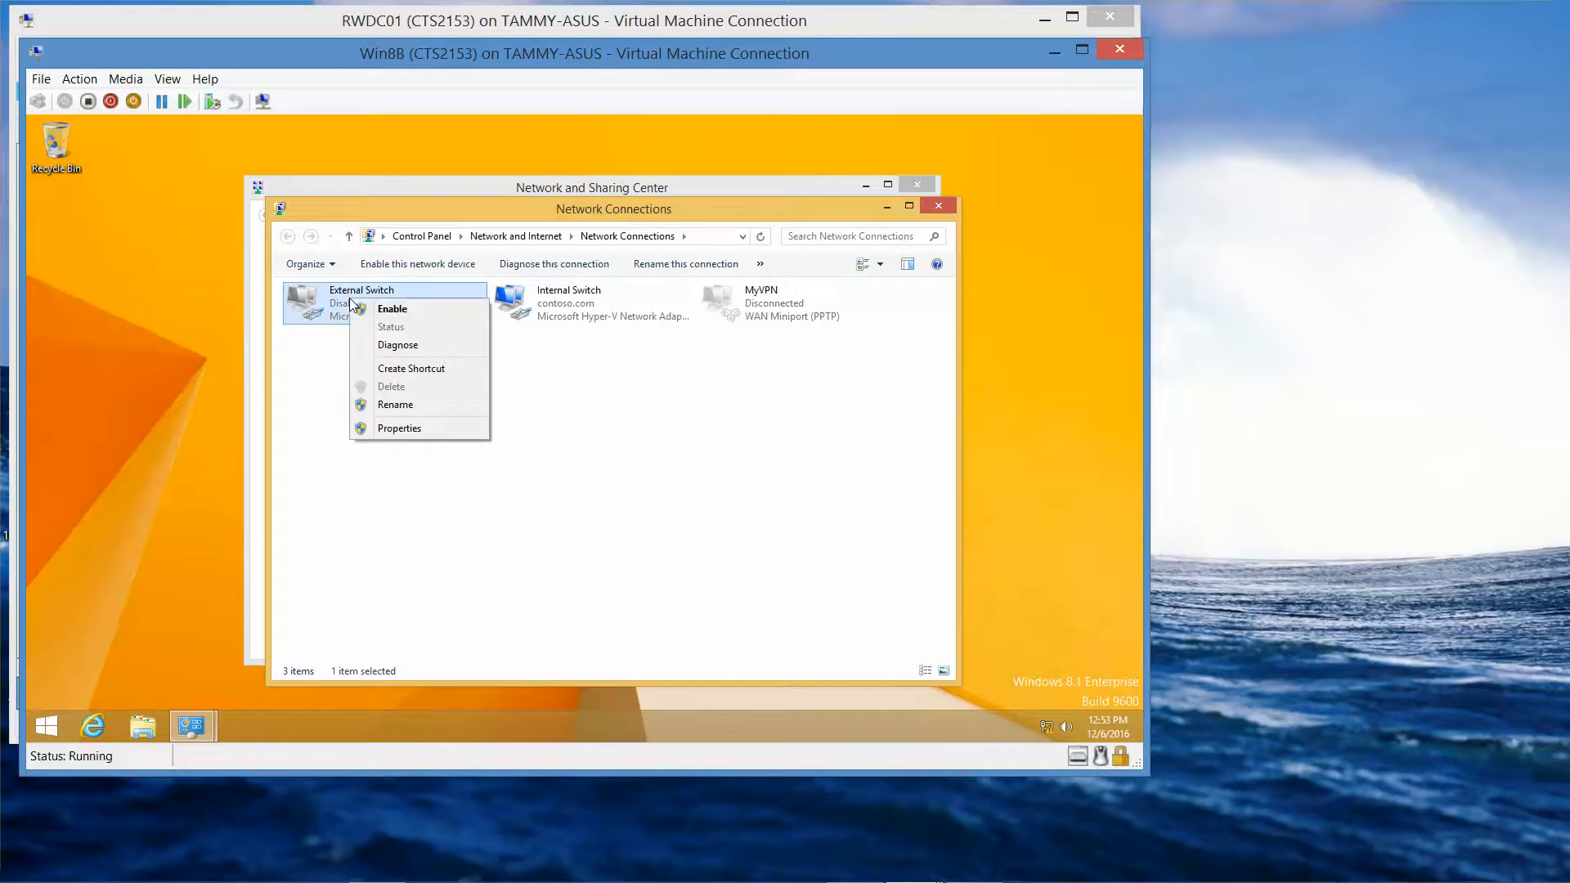
click(378, 310)
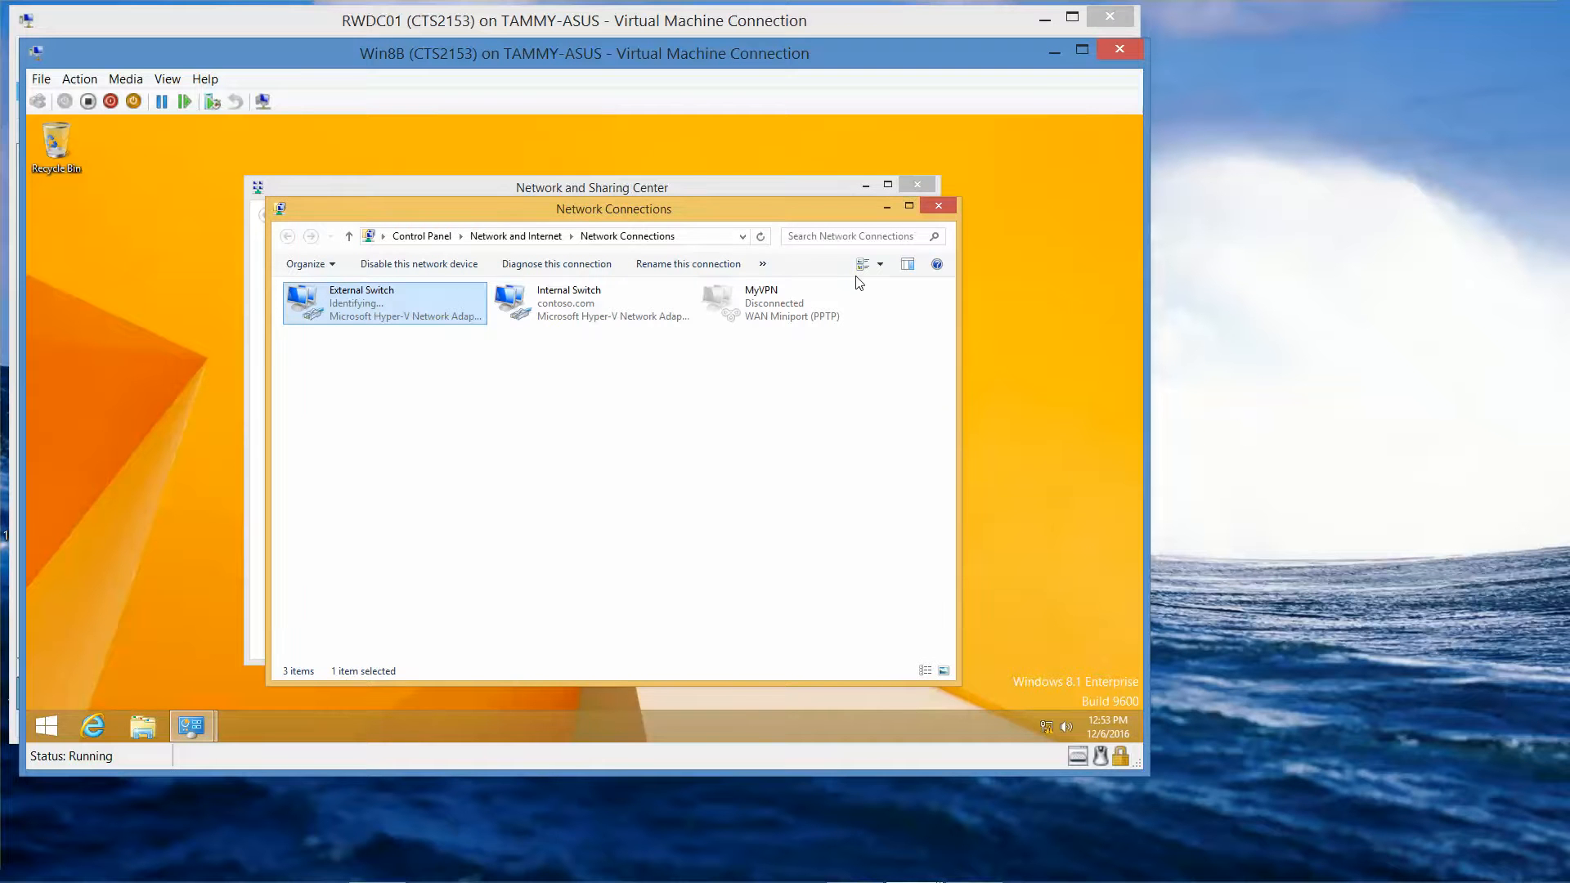
click(938, 206)
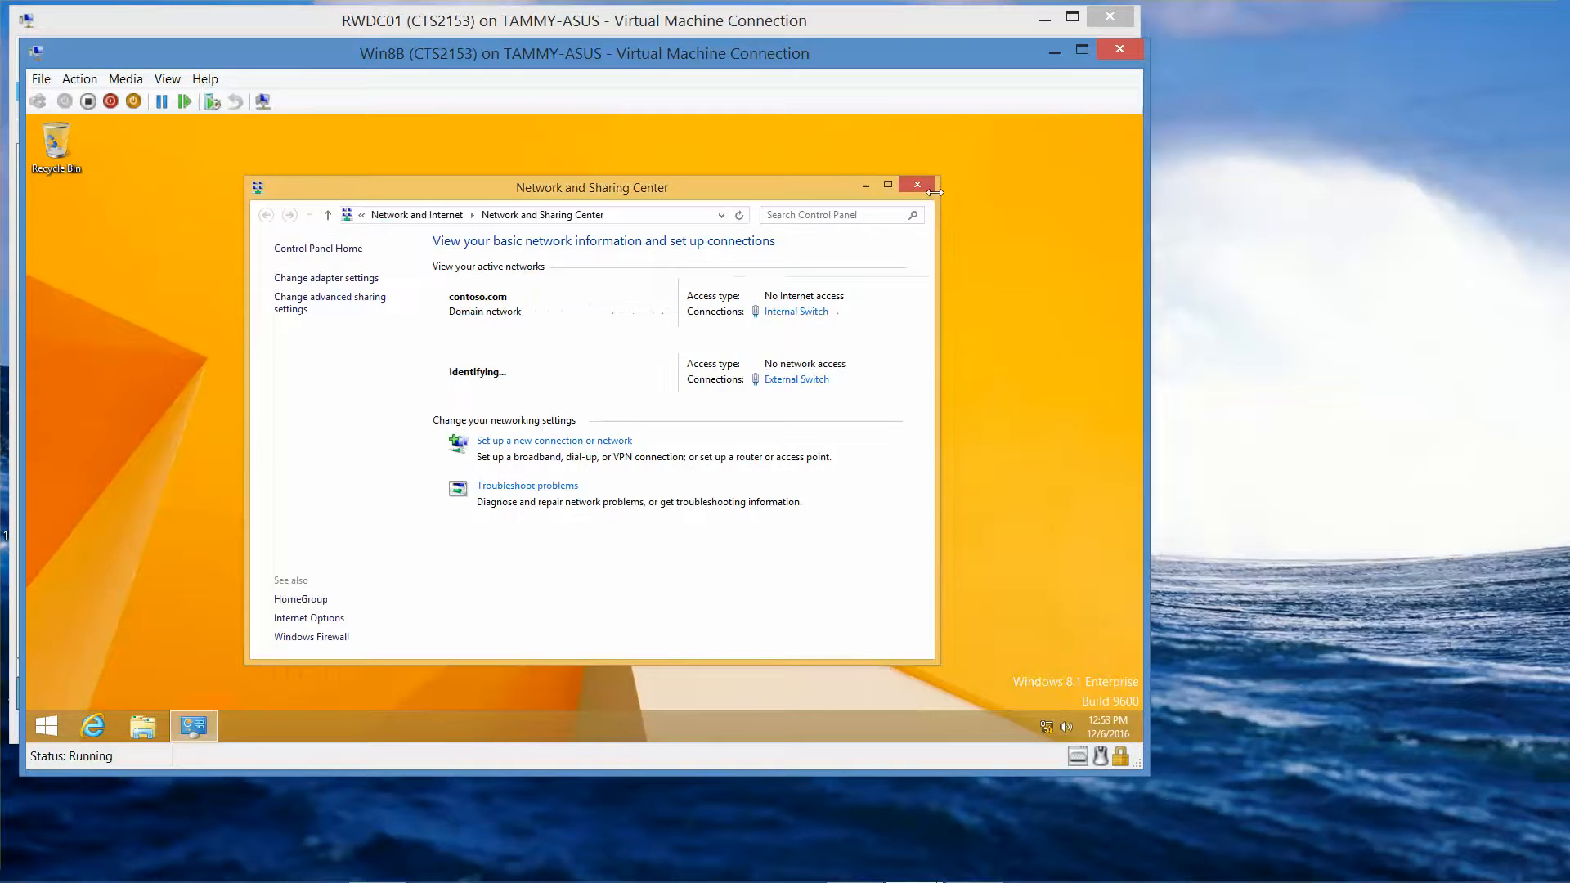
click(923, 184)
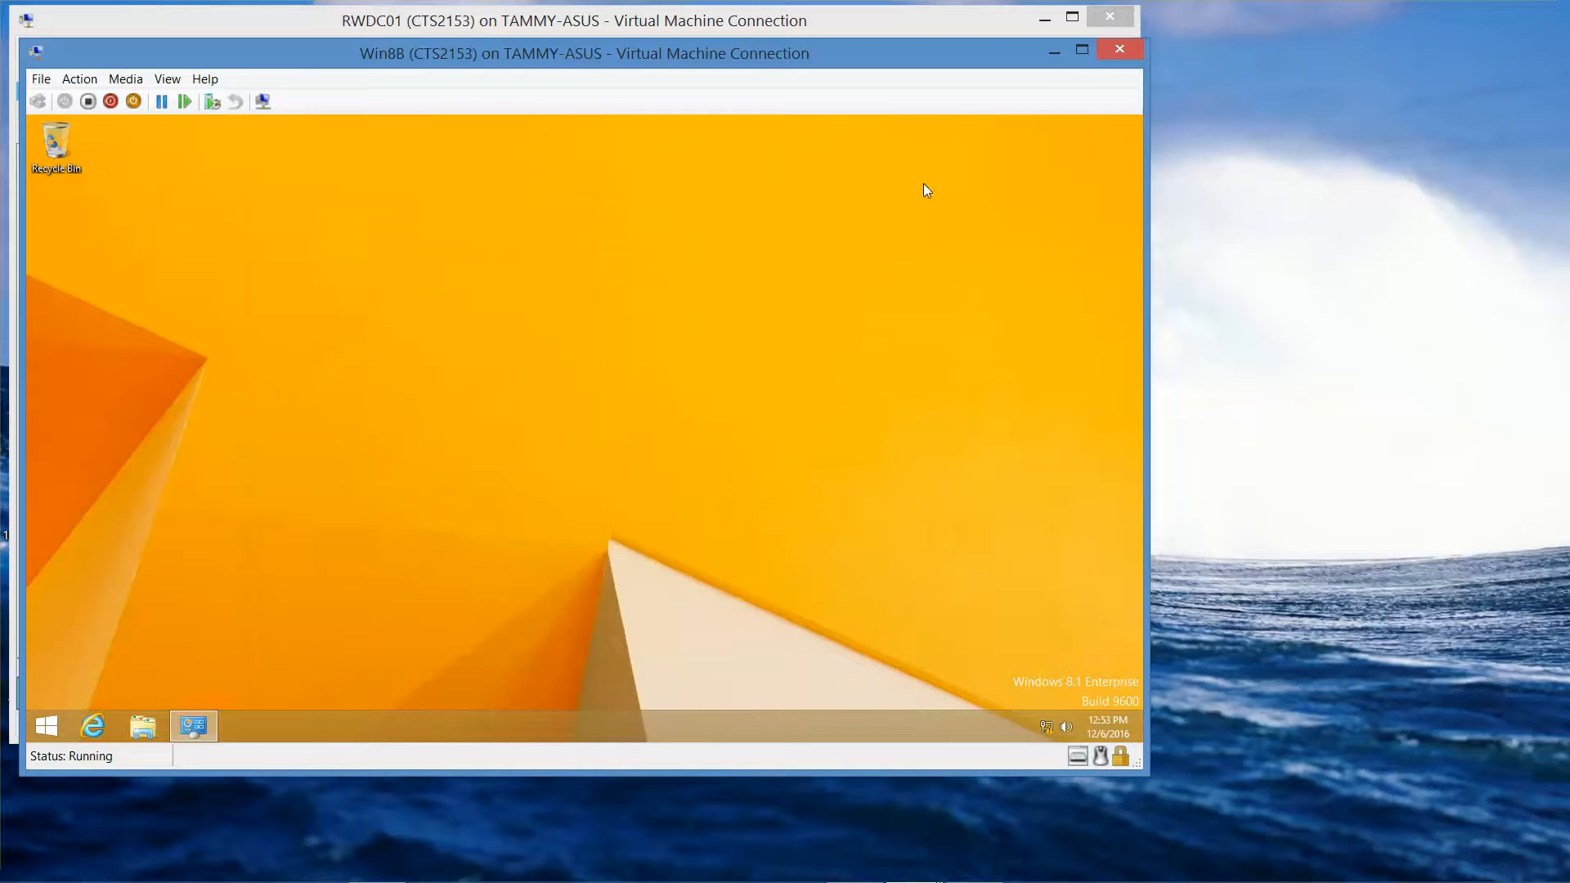
click(92, 727)
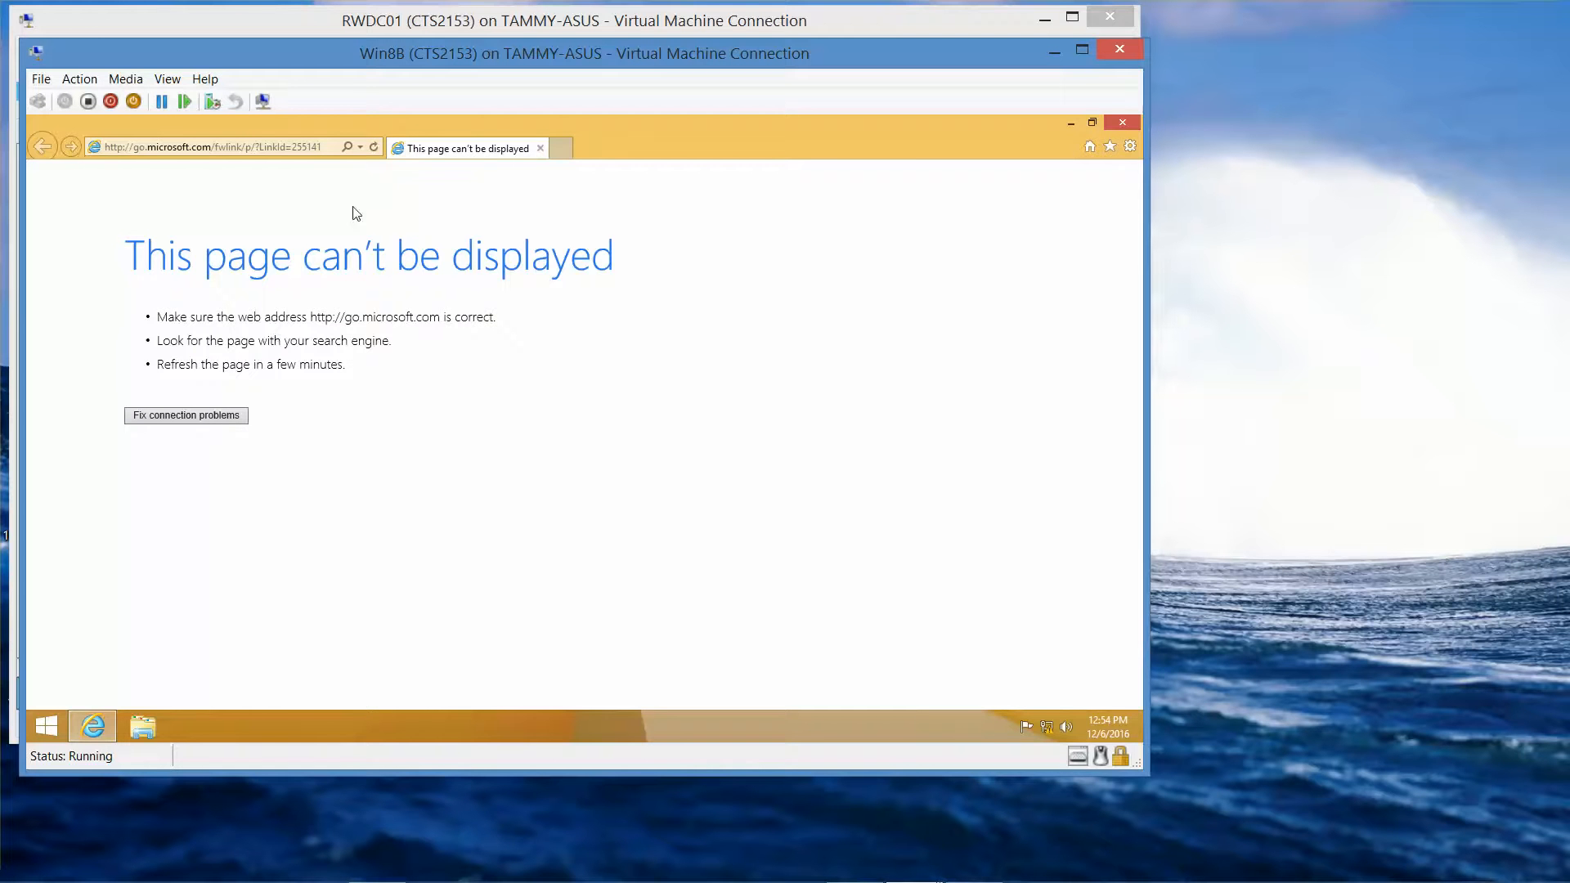
click(1123, 123)
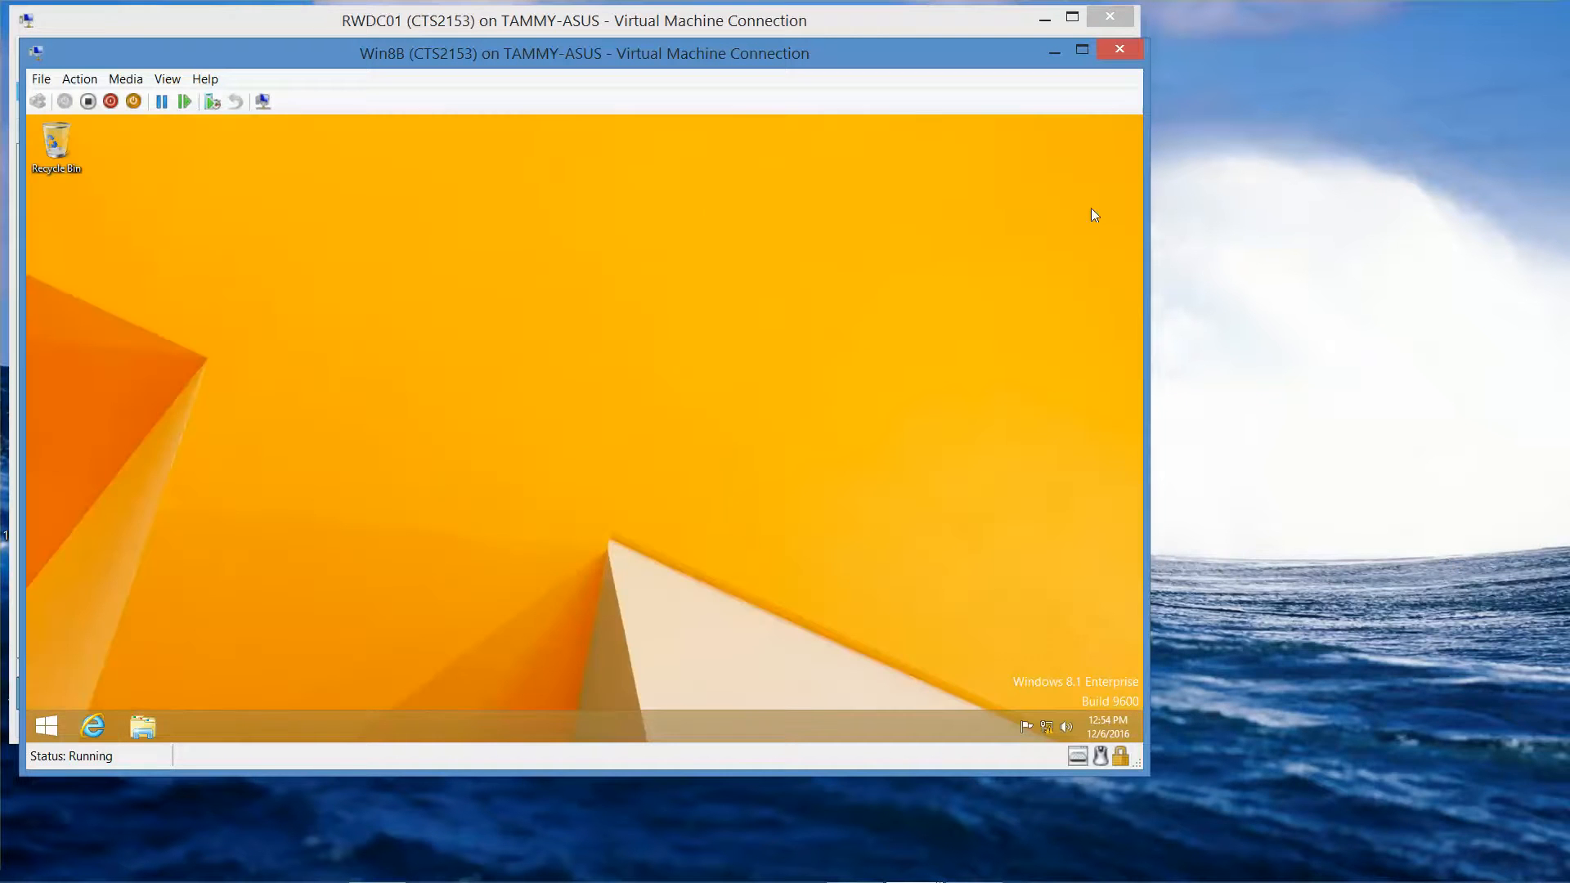
- Open the External Switch adapter's properties from Network and Sharing Center's adapter connections
right_click(1048, 729)
click(1046, 719)
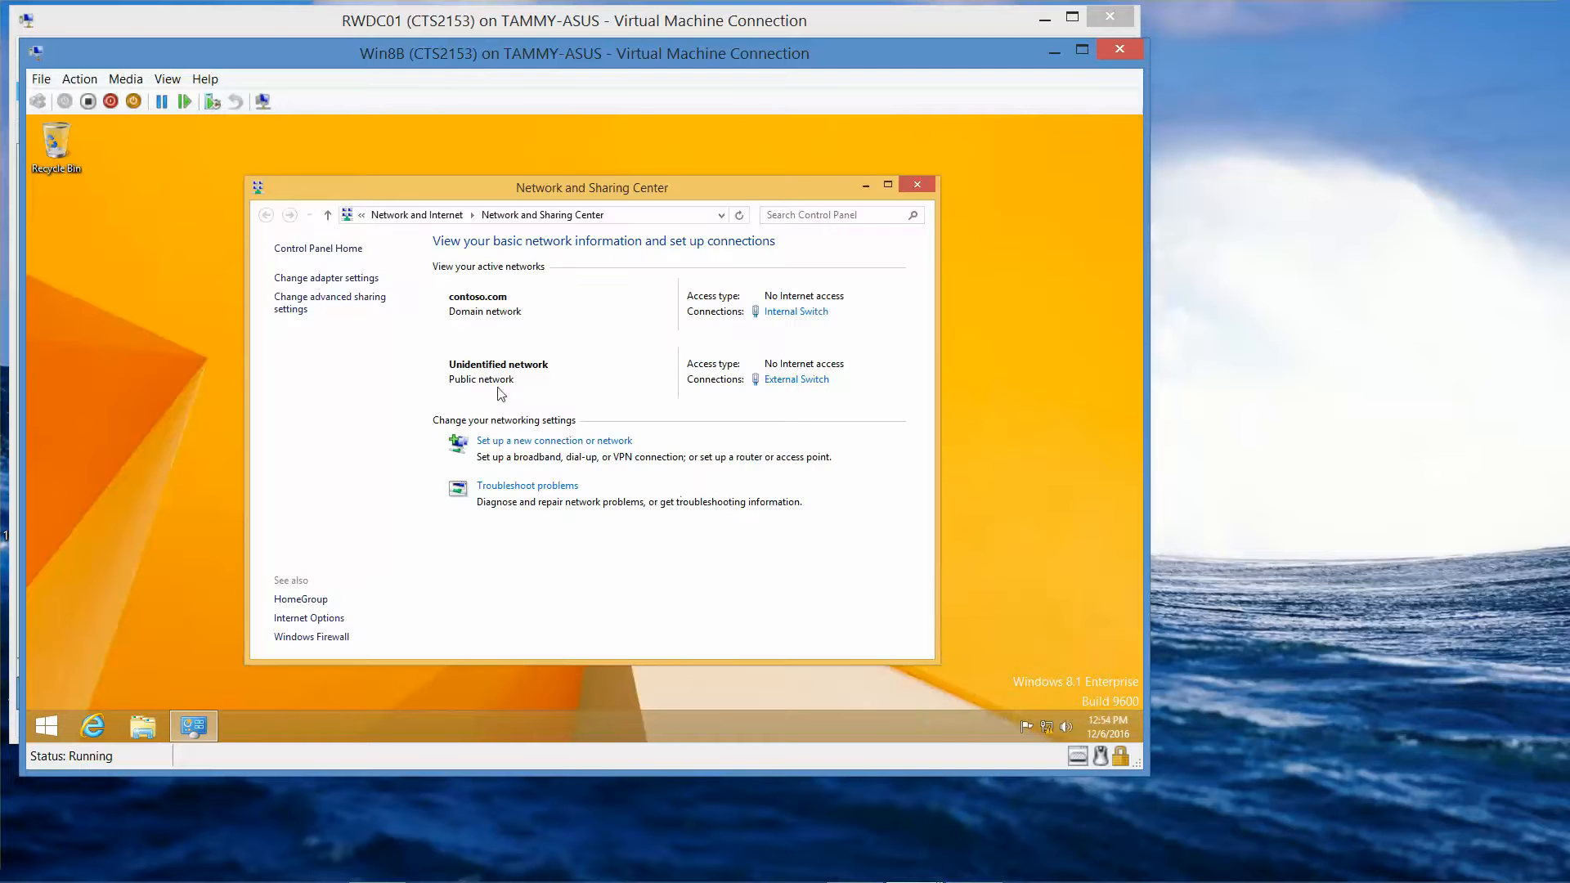
click(354, 279)
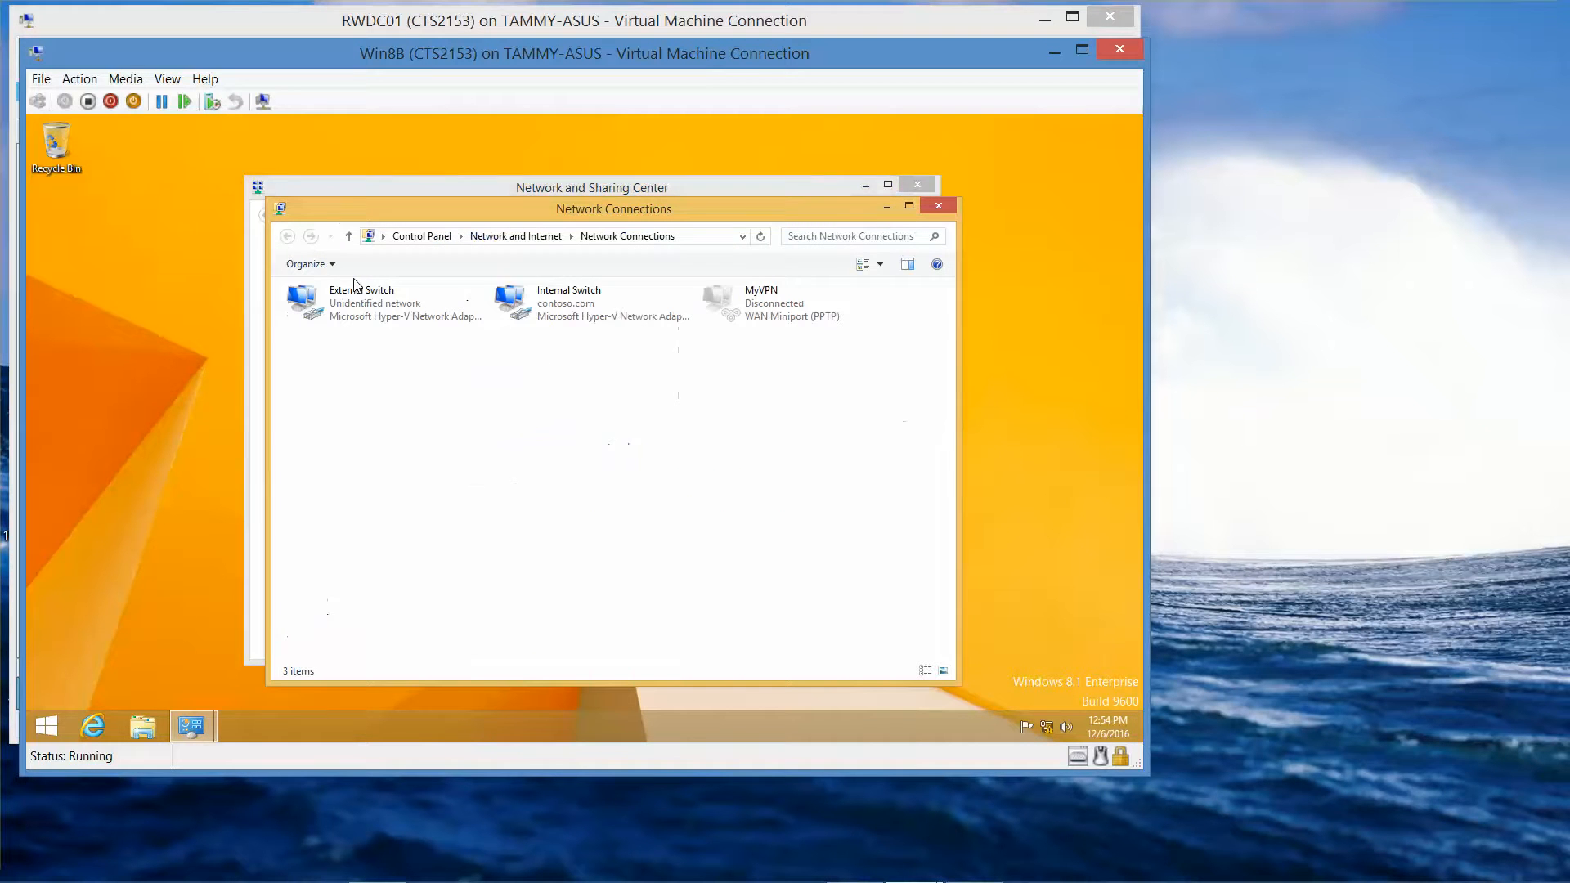
click(400, 326)
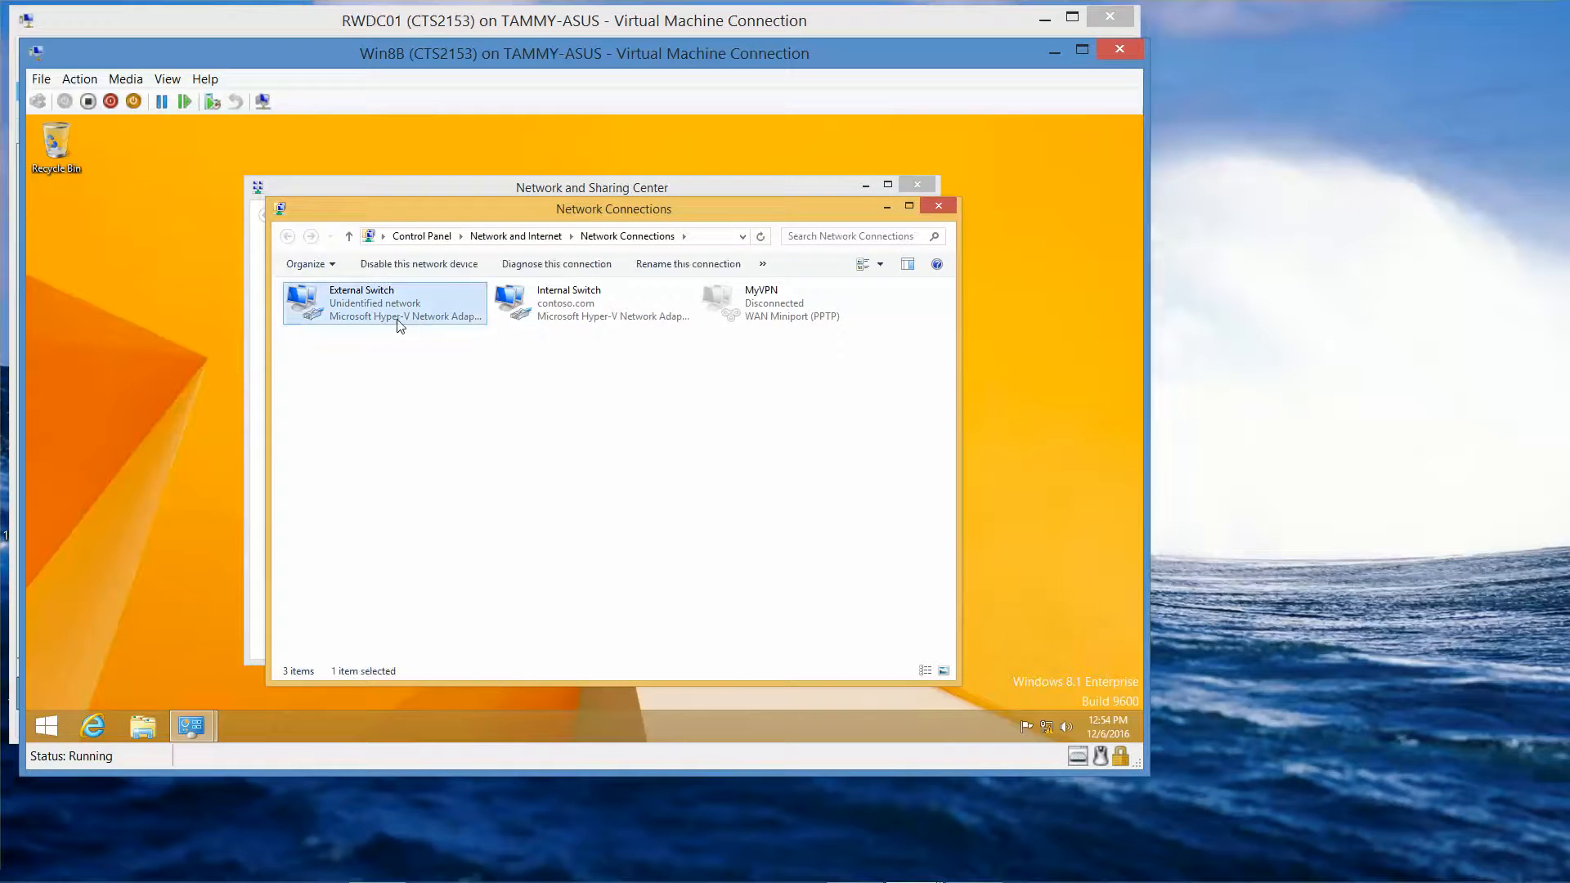
right_click(400, 326)
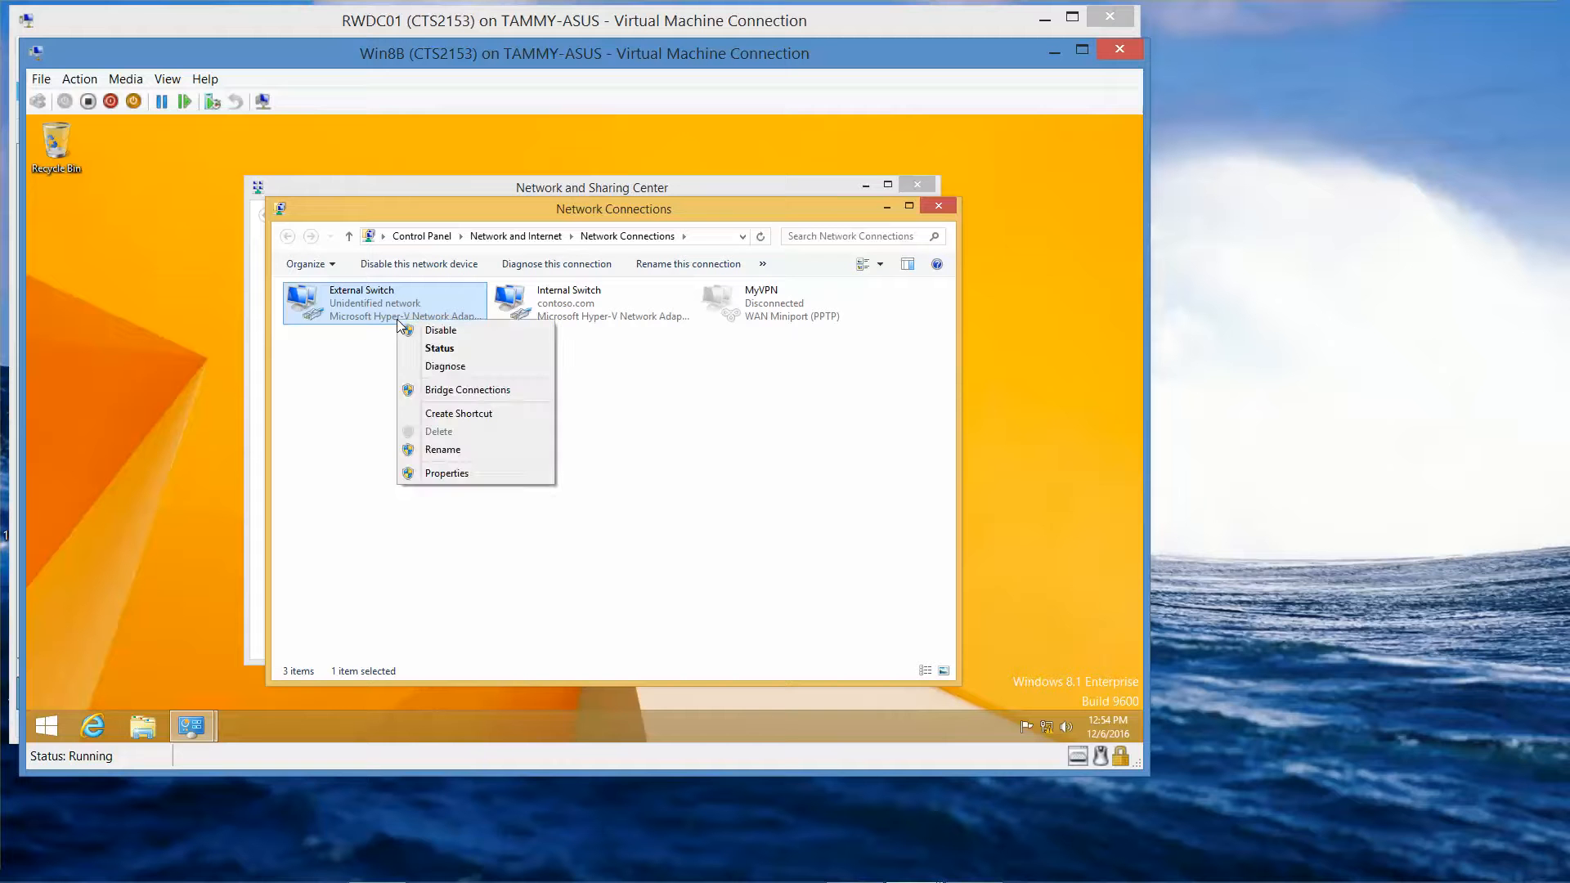
click(434, 478)
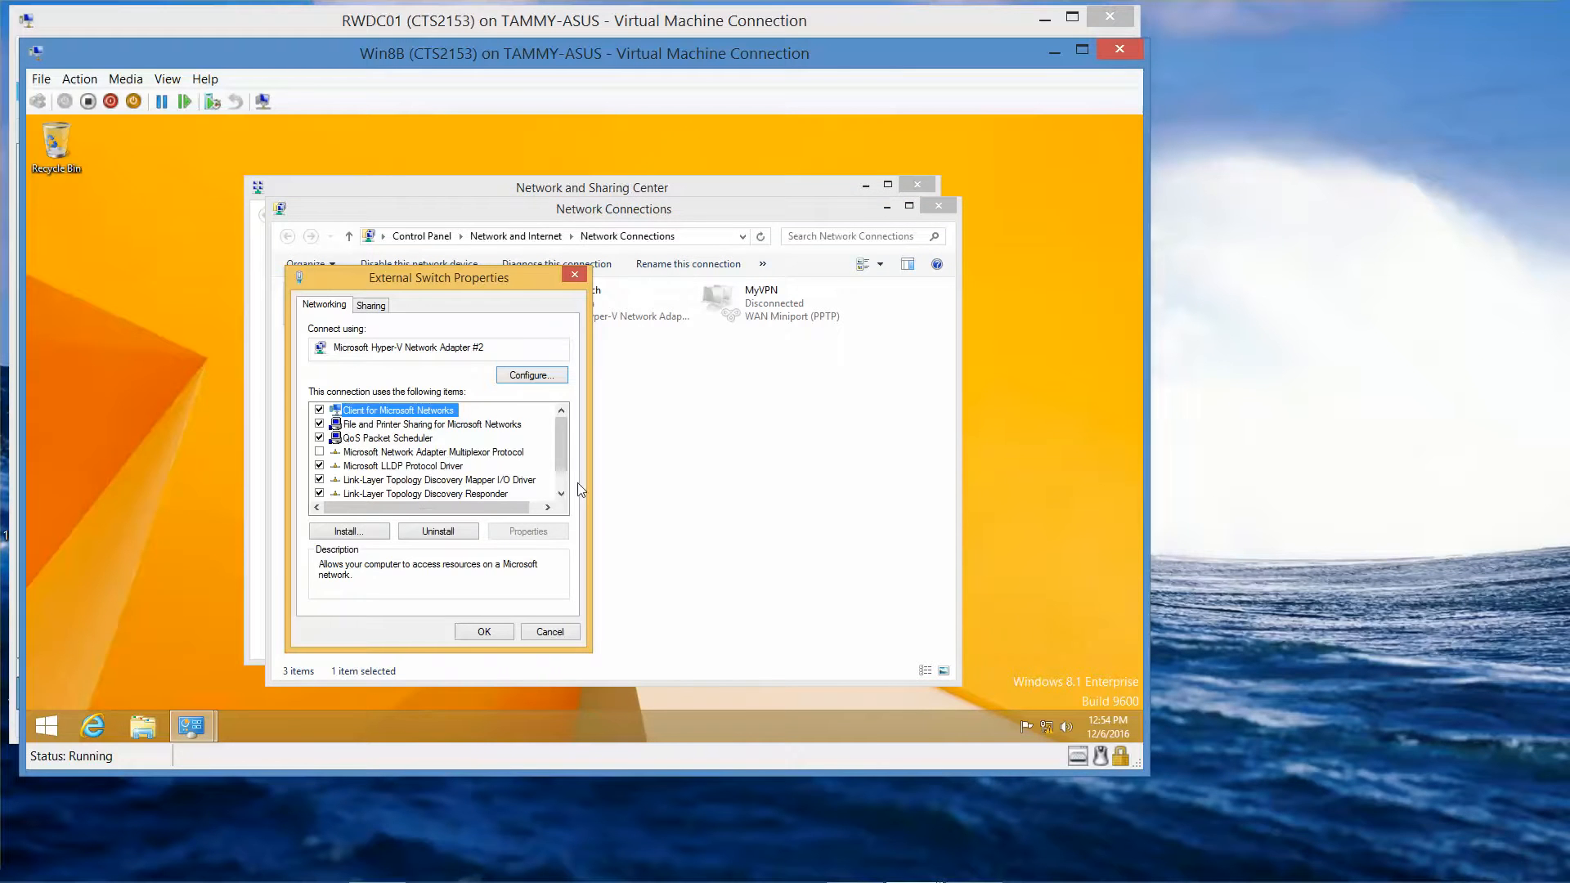
- Set IPv4 to obtain the IP address and DNS server automatically, then apply and close
scroll(561, 457, down, 1)
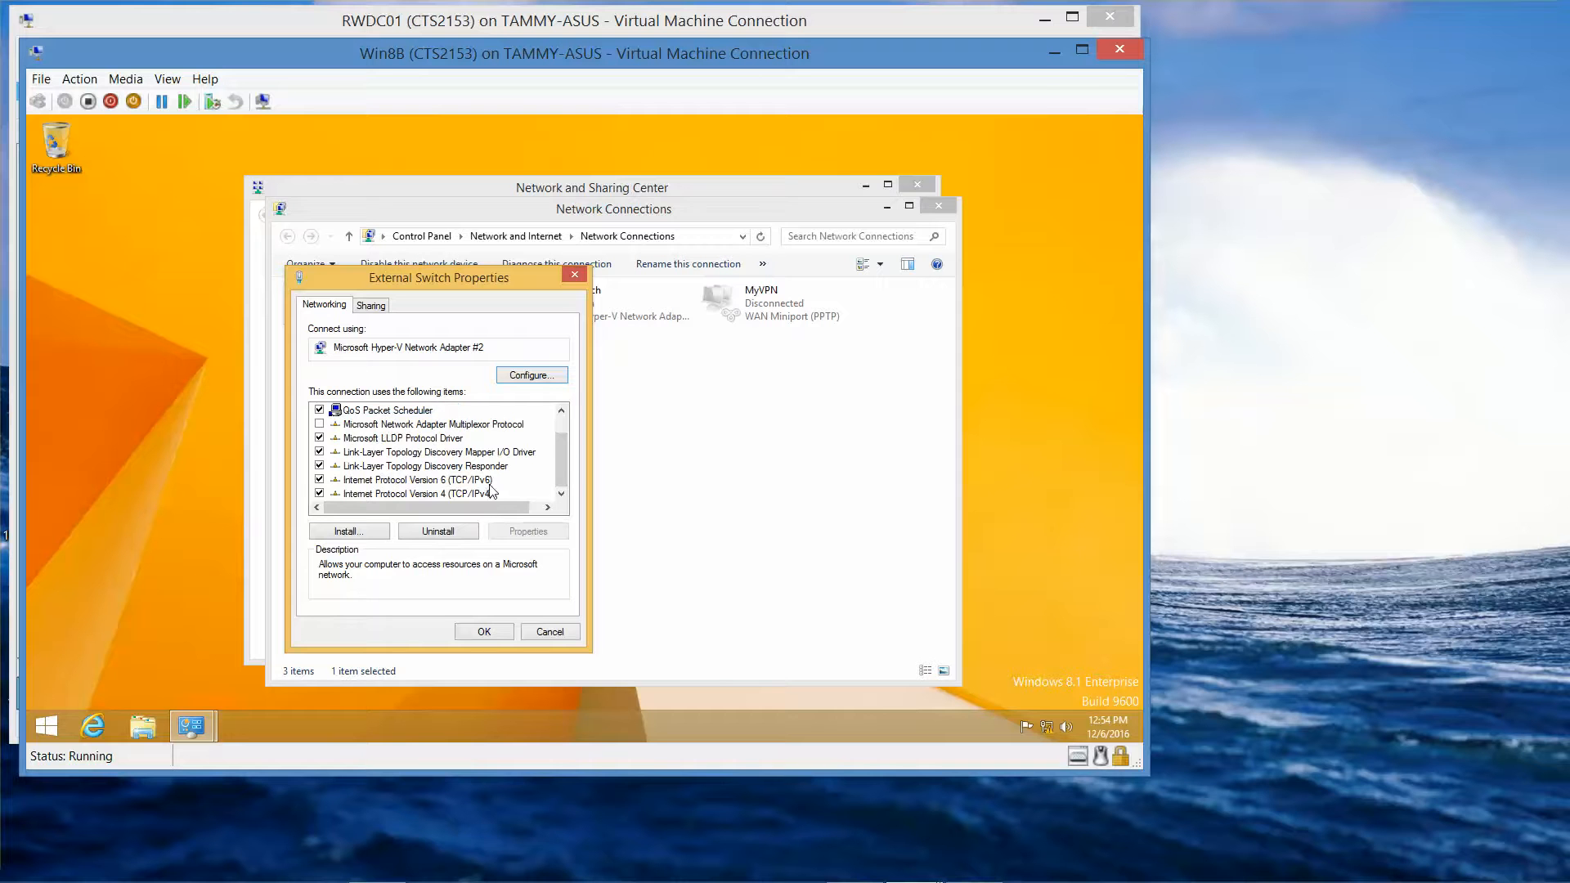
click(458, 493)
click(528, 531)
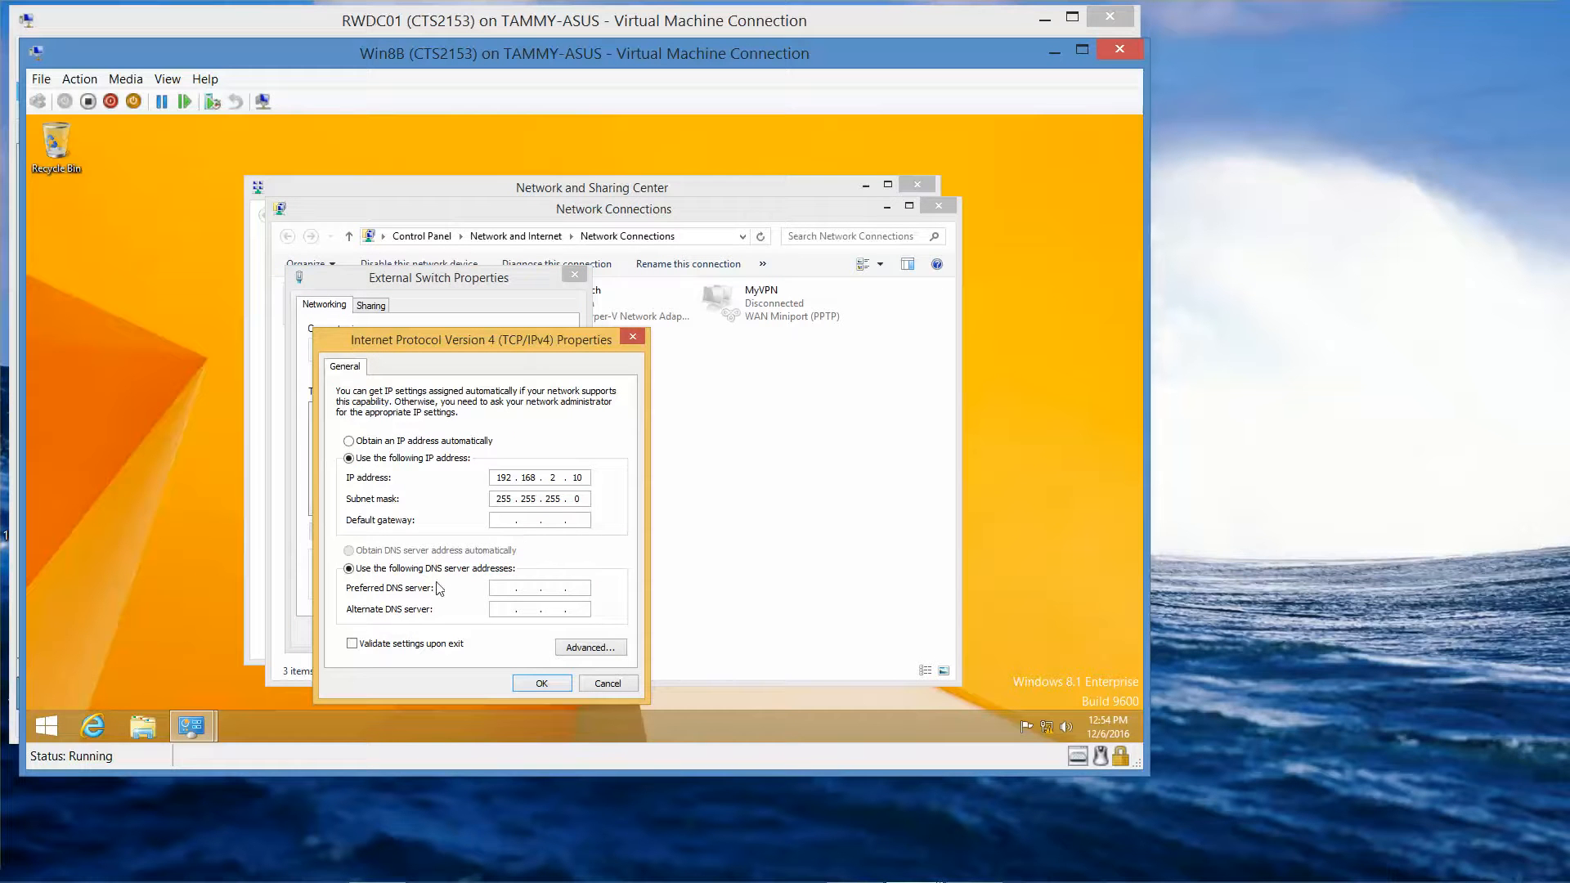
click(350, 442)
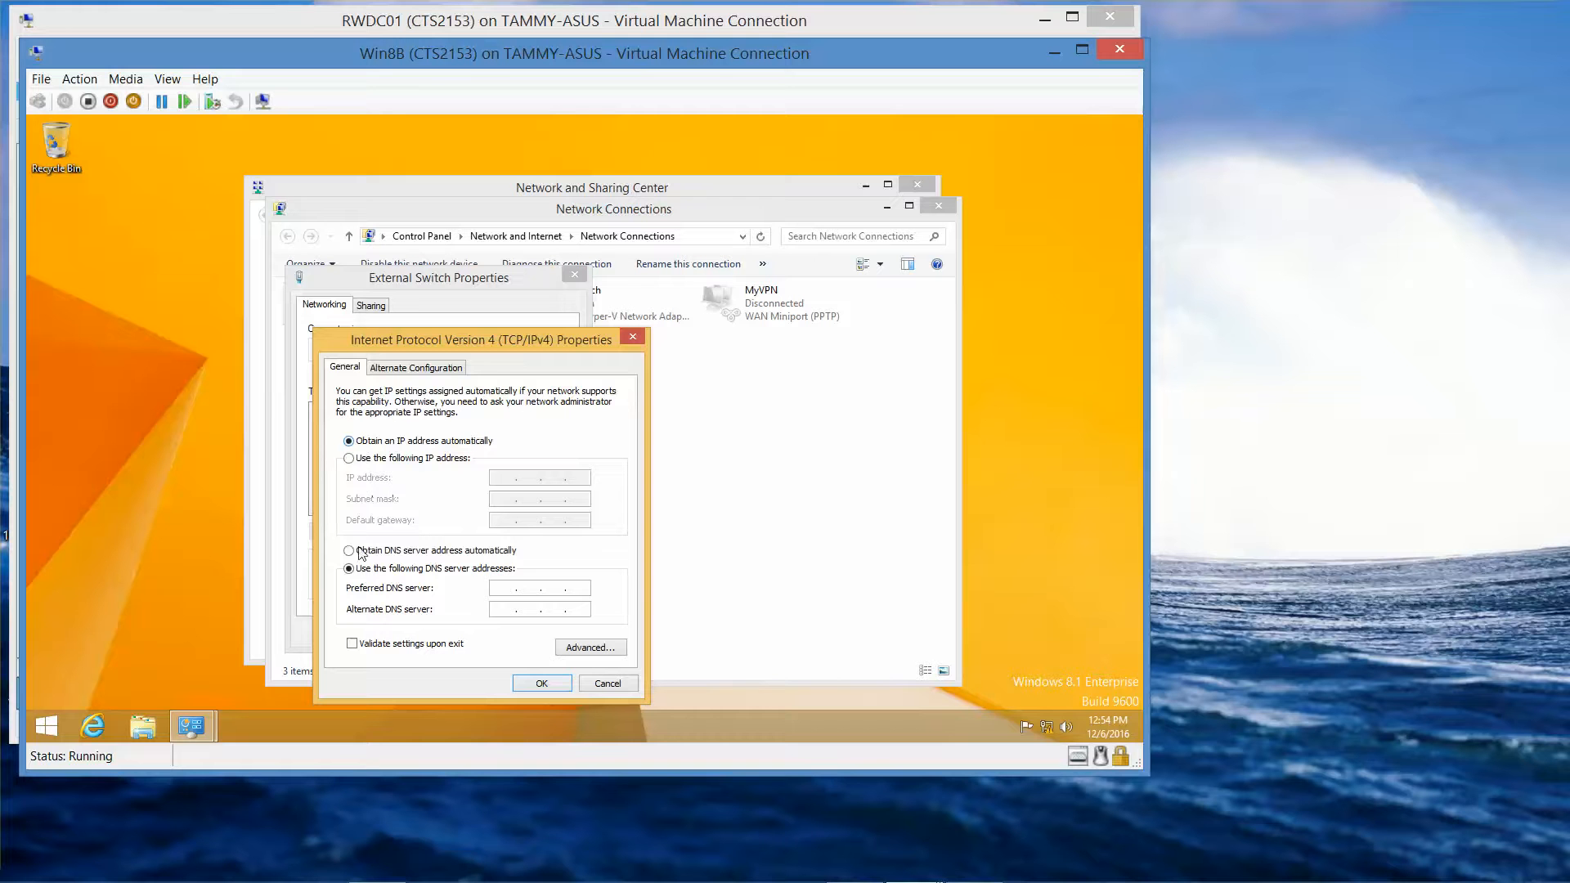
click(350, 551)
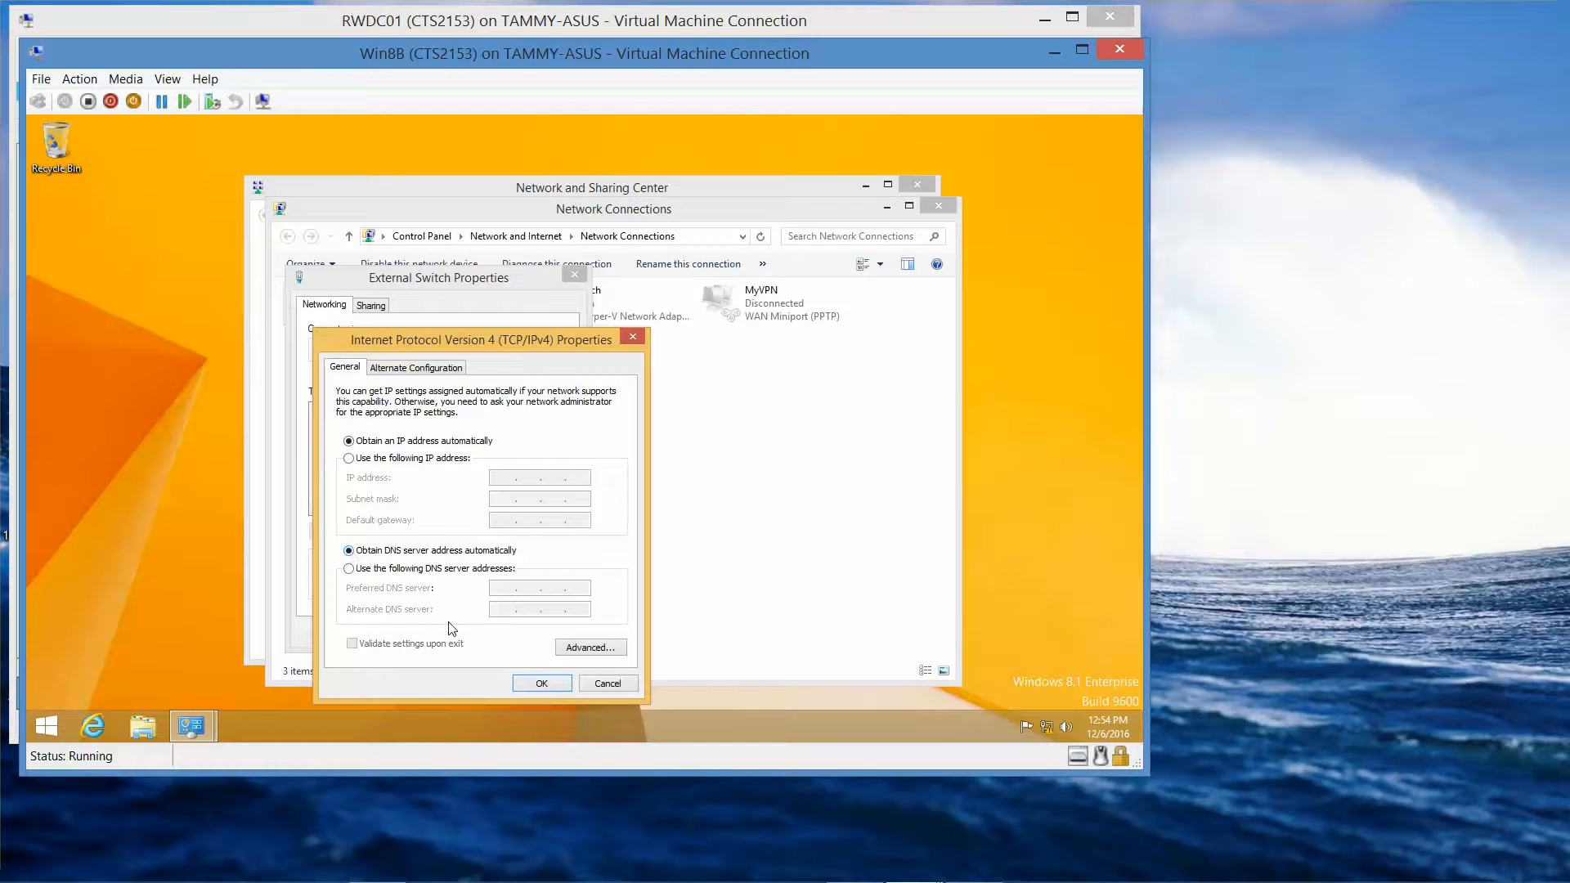
click(536, 682)
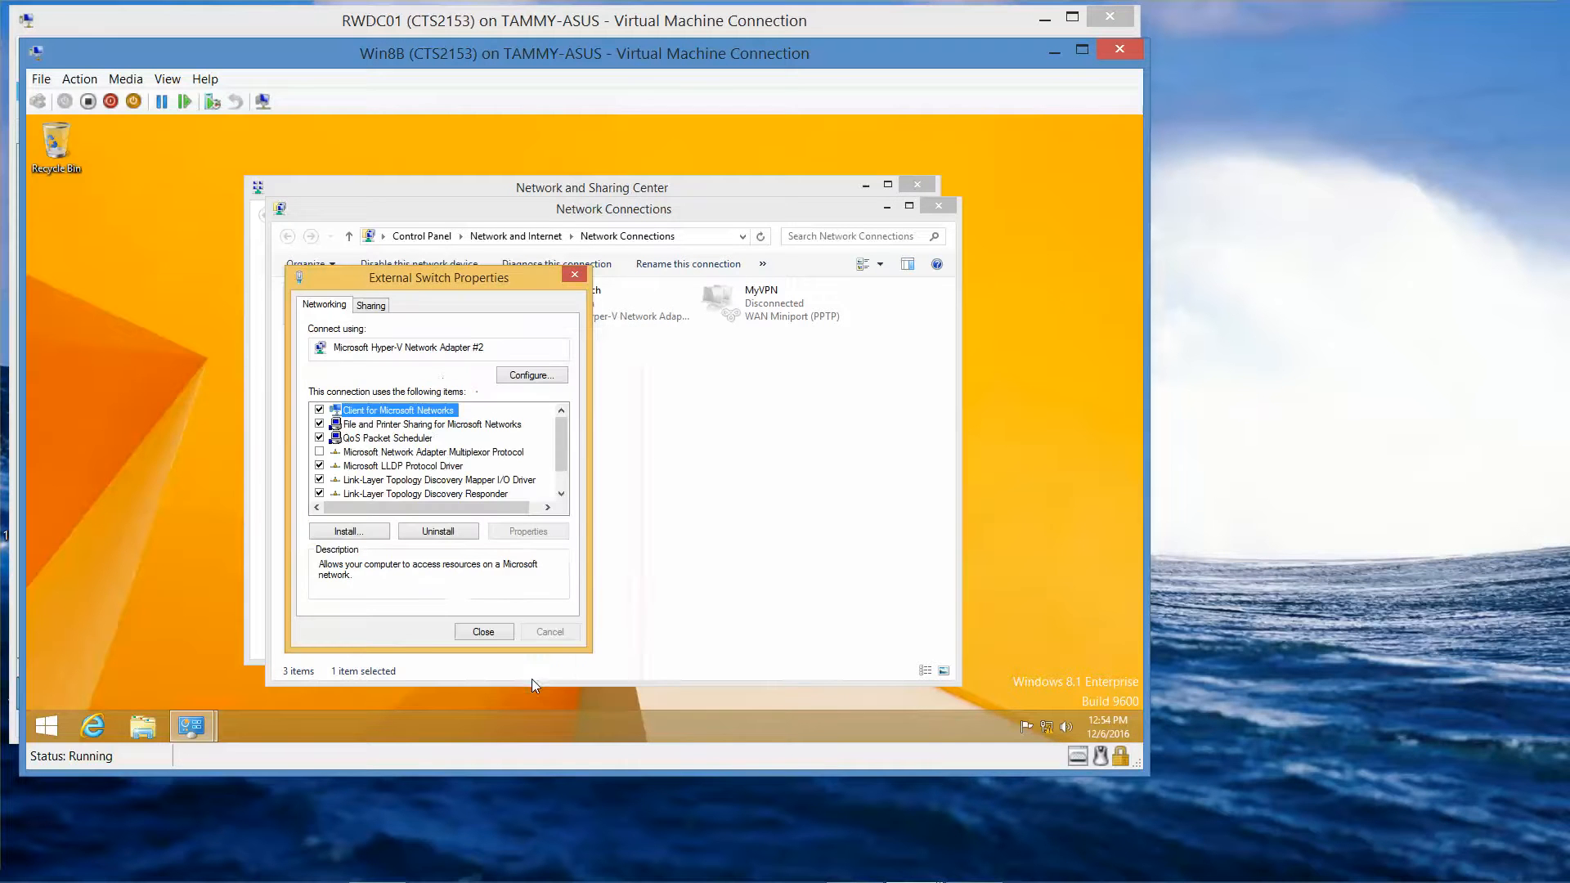
click(487, 633)
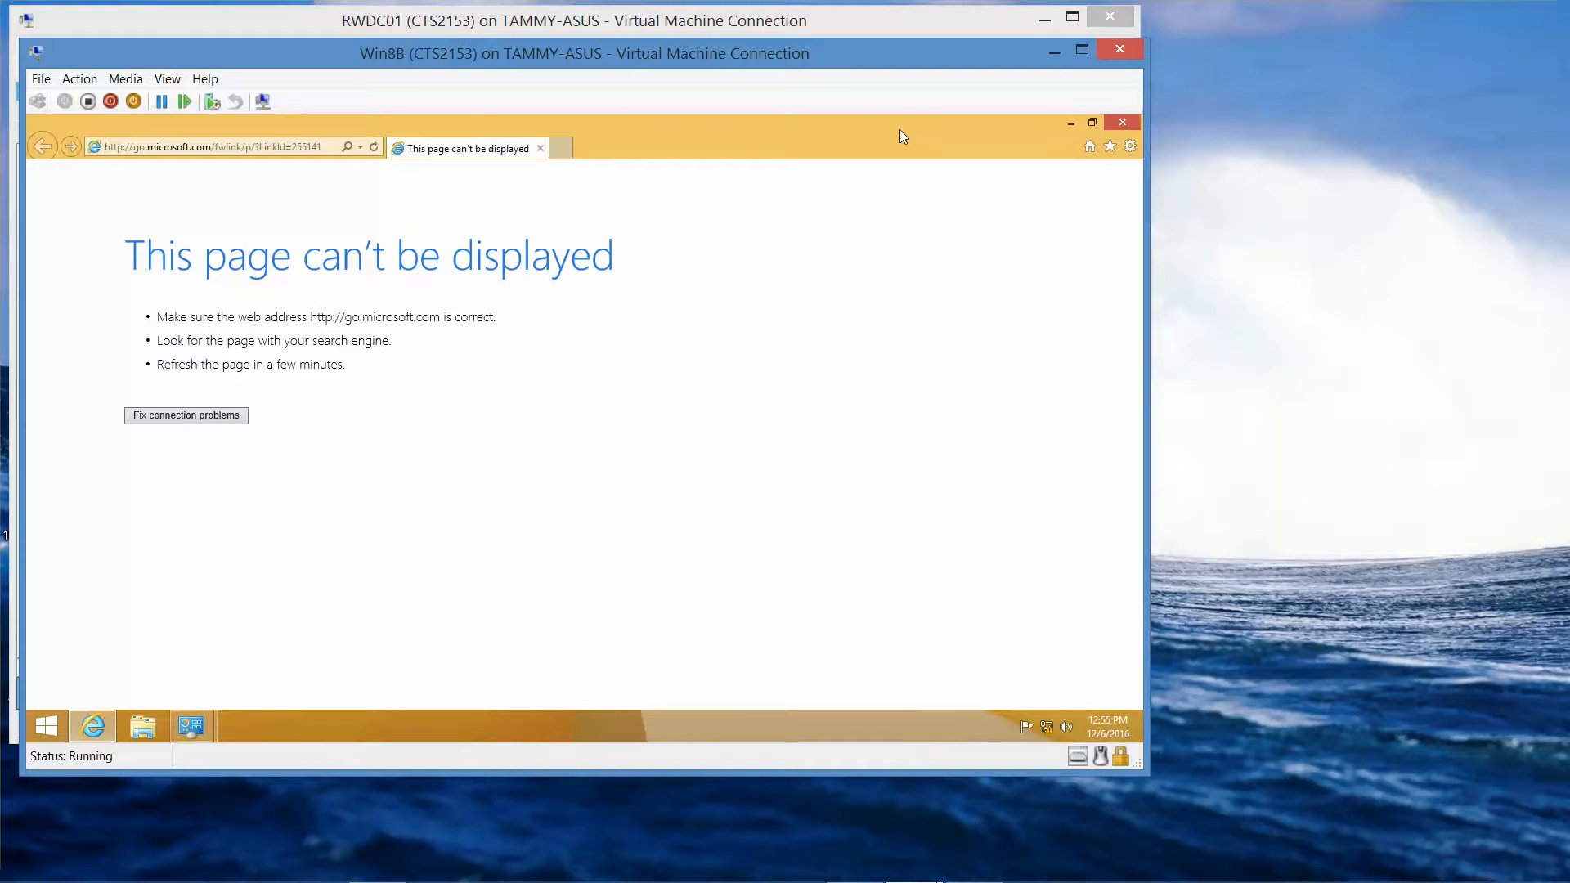
- Launch Windows Network Diagnostics from the 'This page can't be displayed' error
click(210, 415)
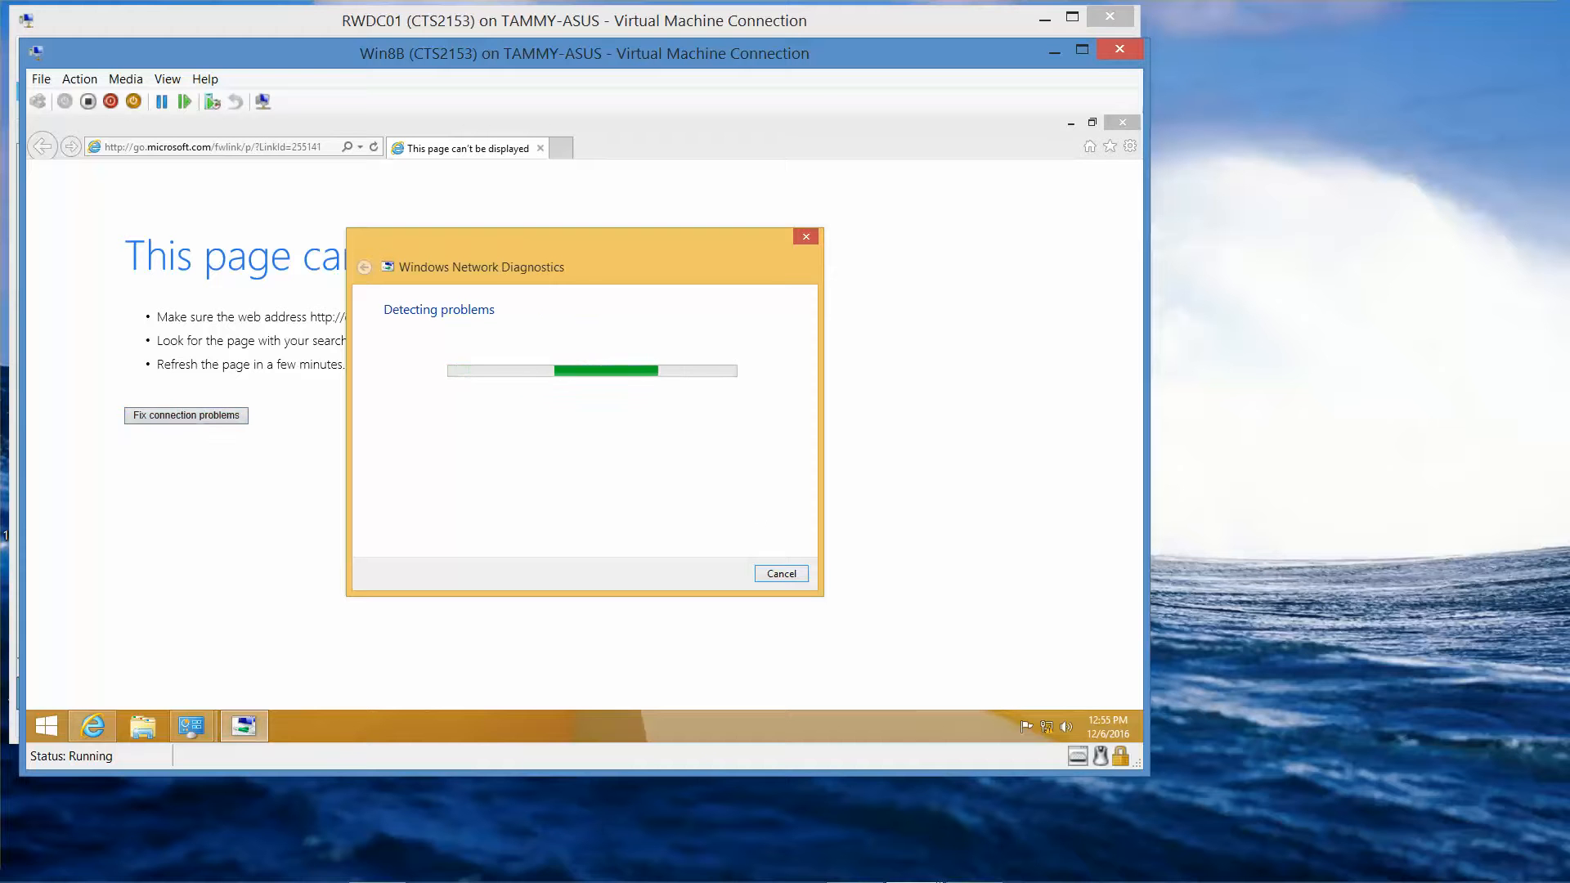
mouse_move(1050, 881)
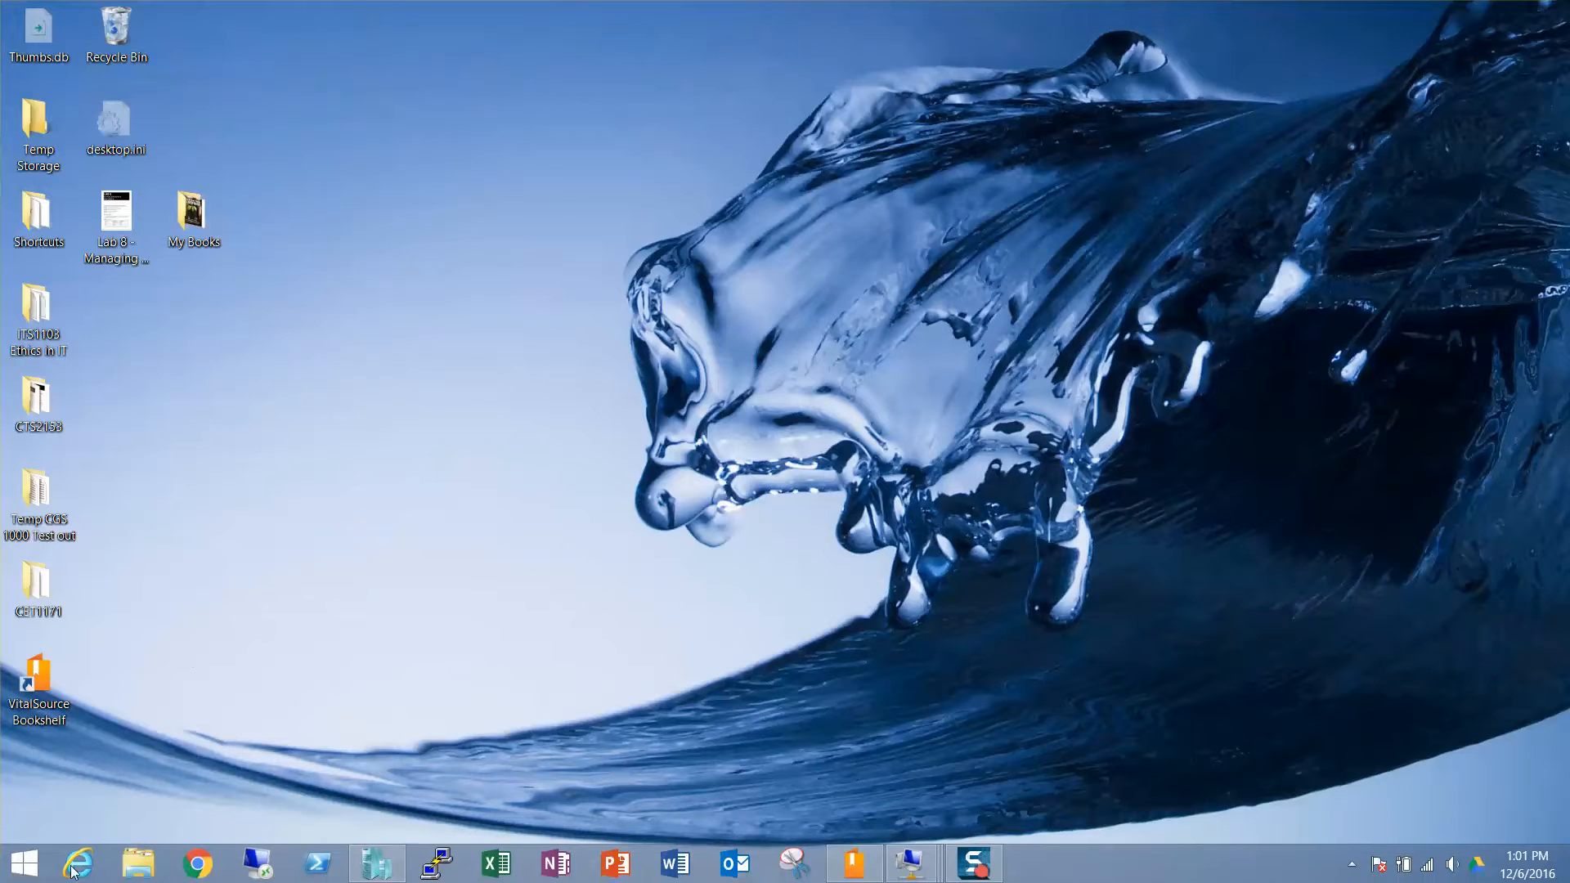
- Launch the OneDrive app from Start and dismiss its online storage intro panel
click(34, 865)
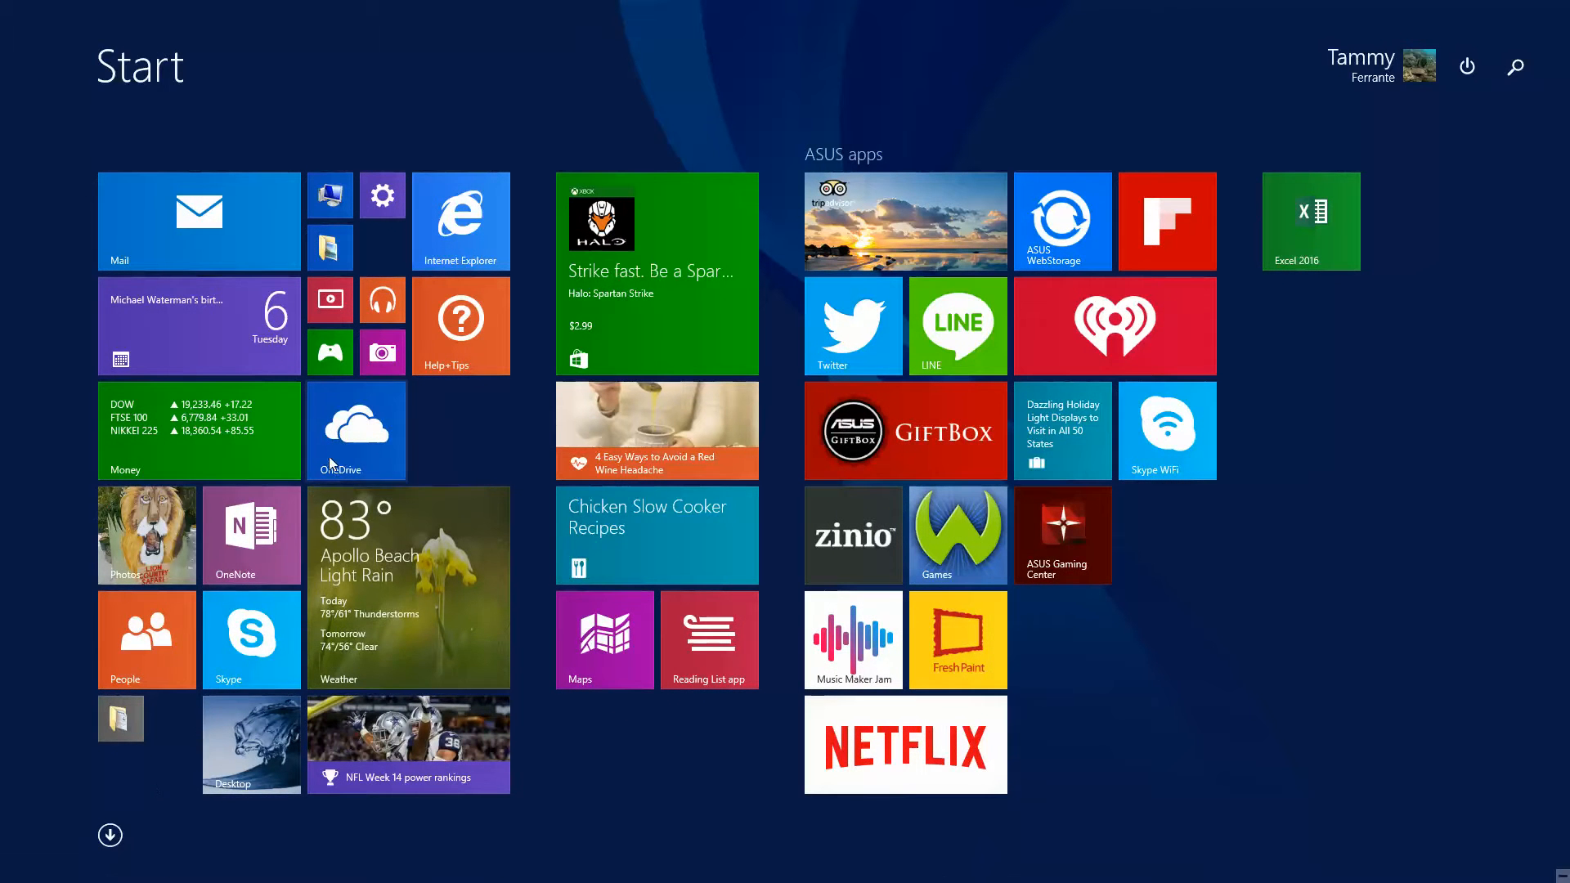
click(349, 440)
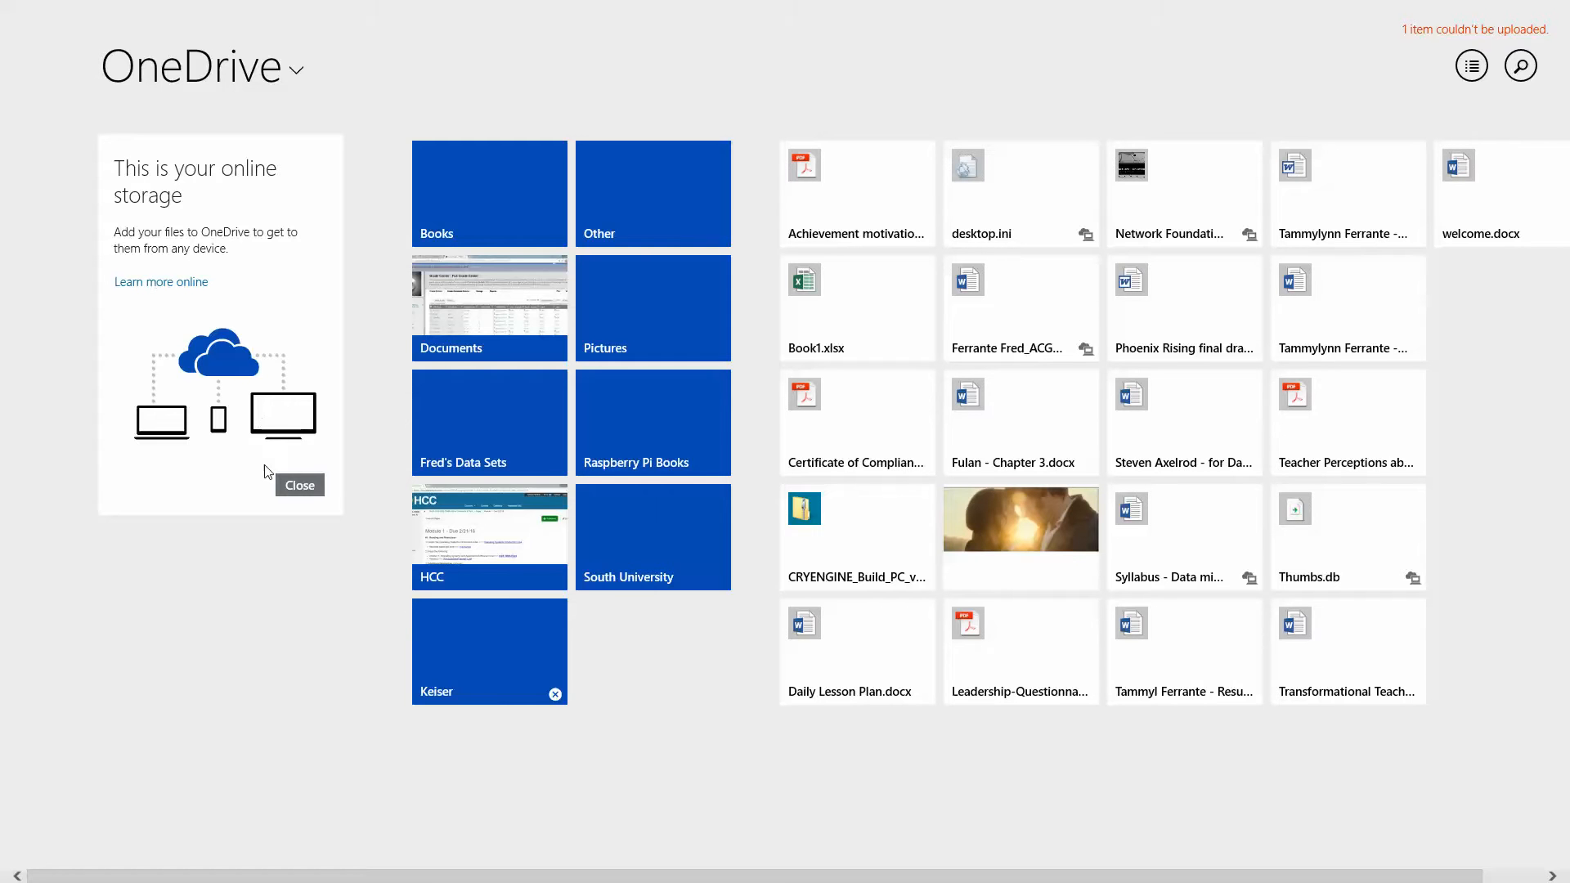
click(297, 486)
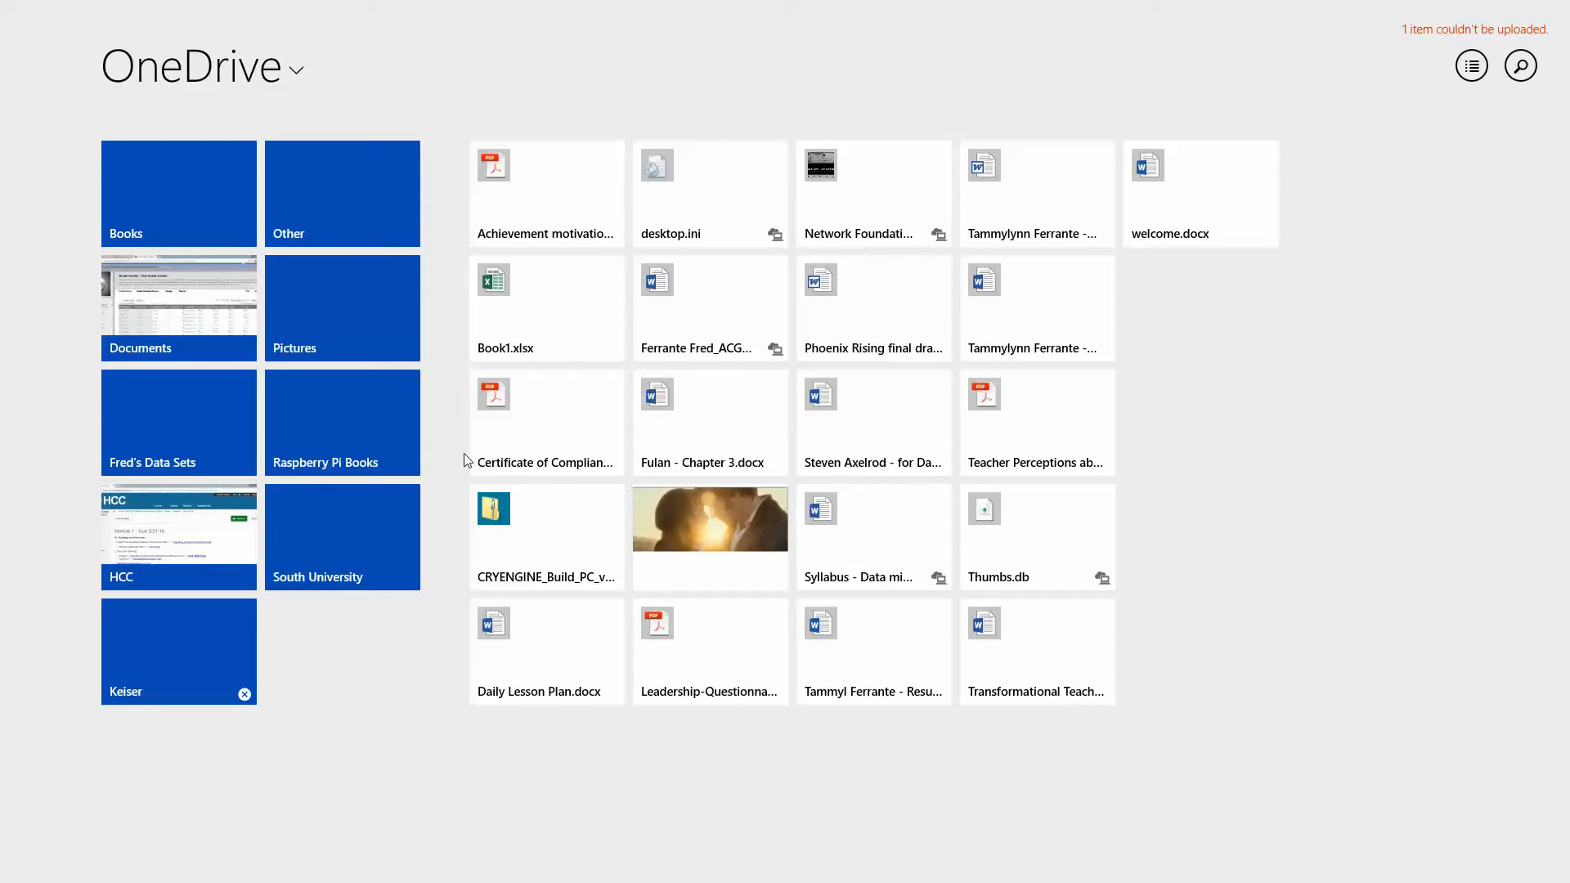
- Browse This PC from the storage location list, then switch back to OneDrive files
click(296, 75)
click(217, 138)
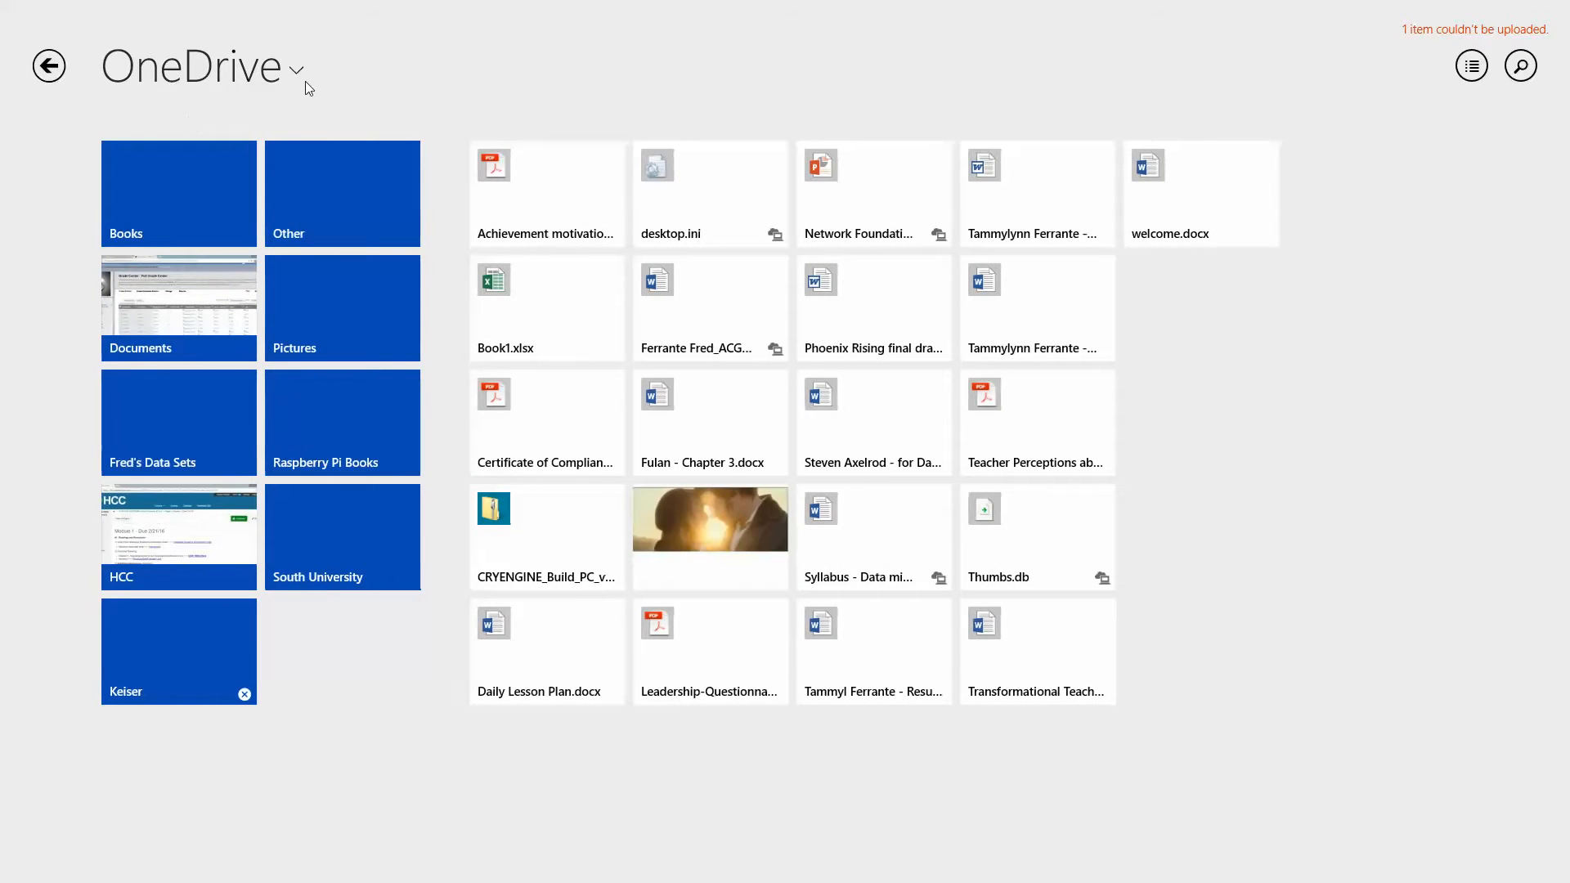
click(306, 85)
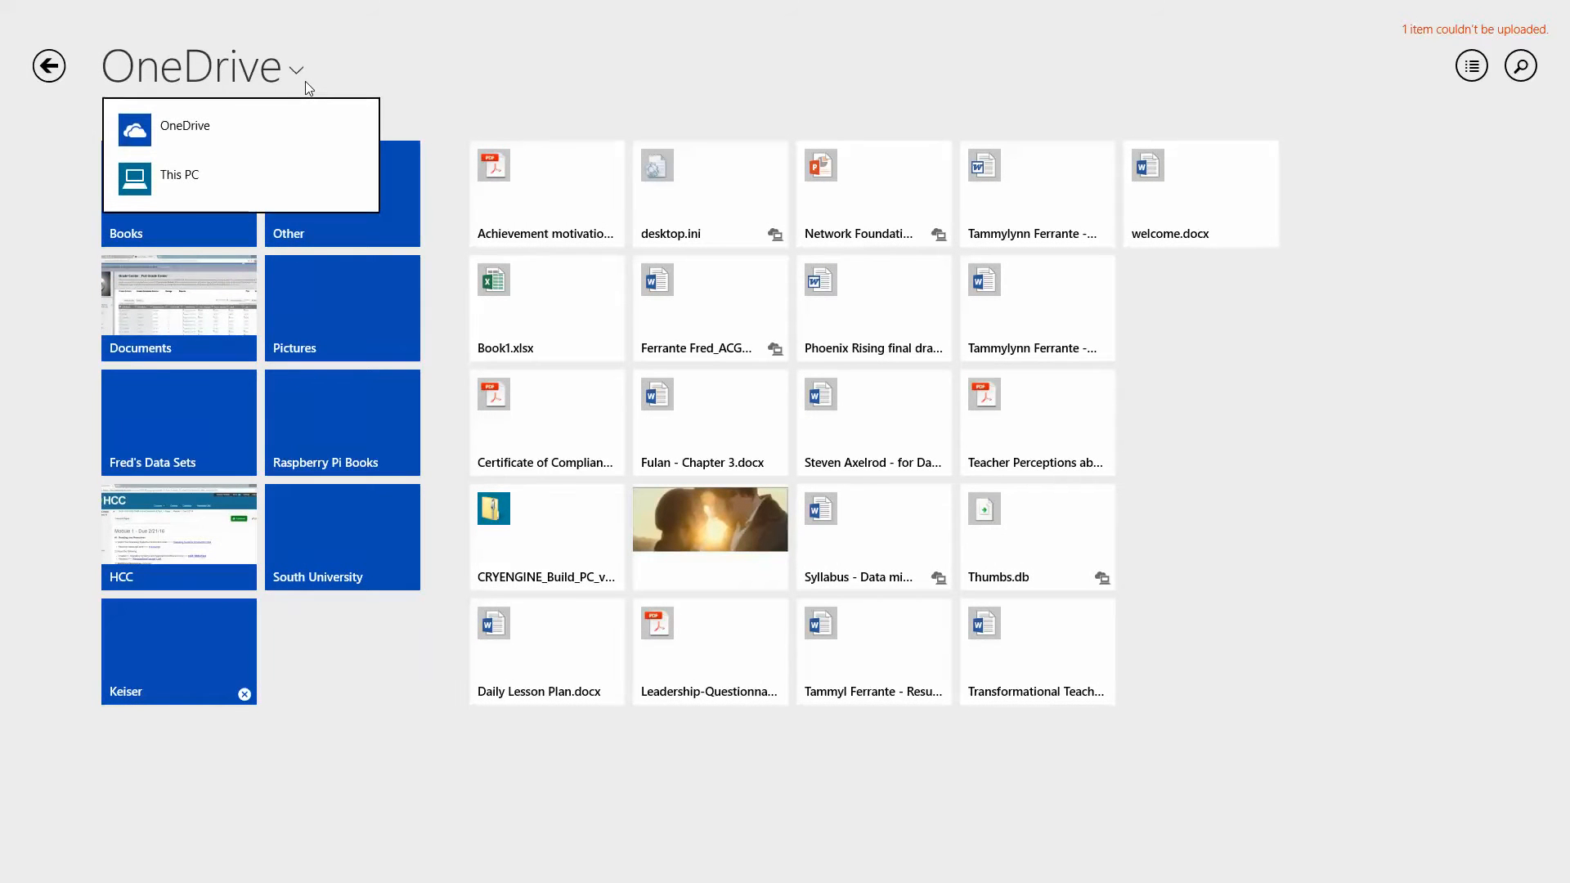
click(203, 174)
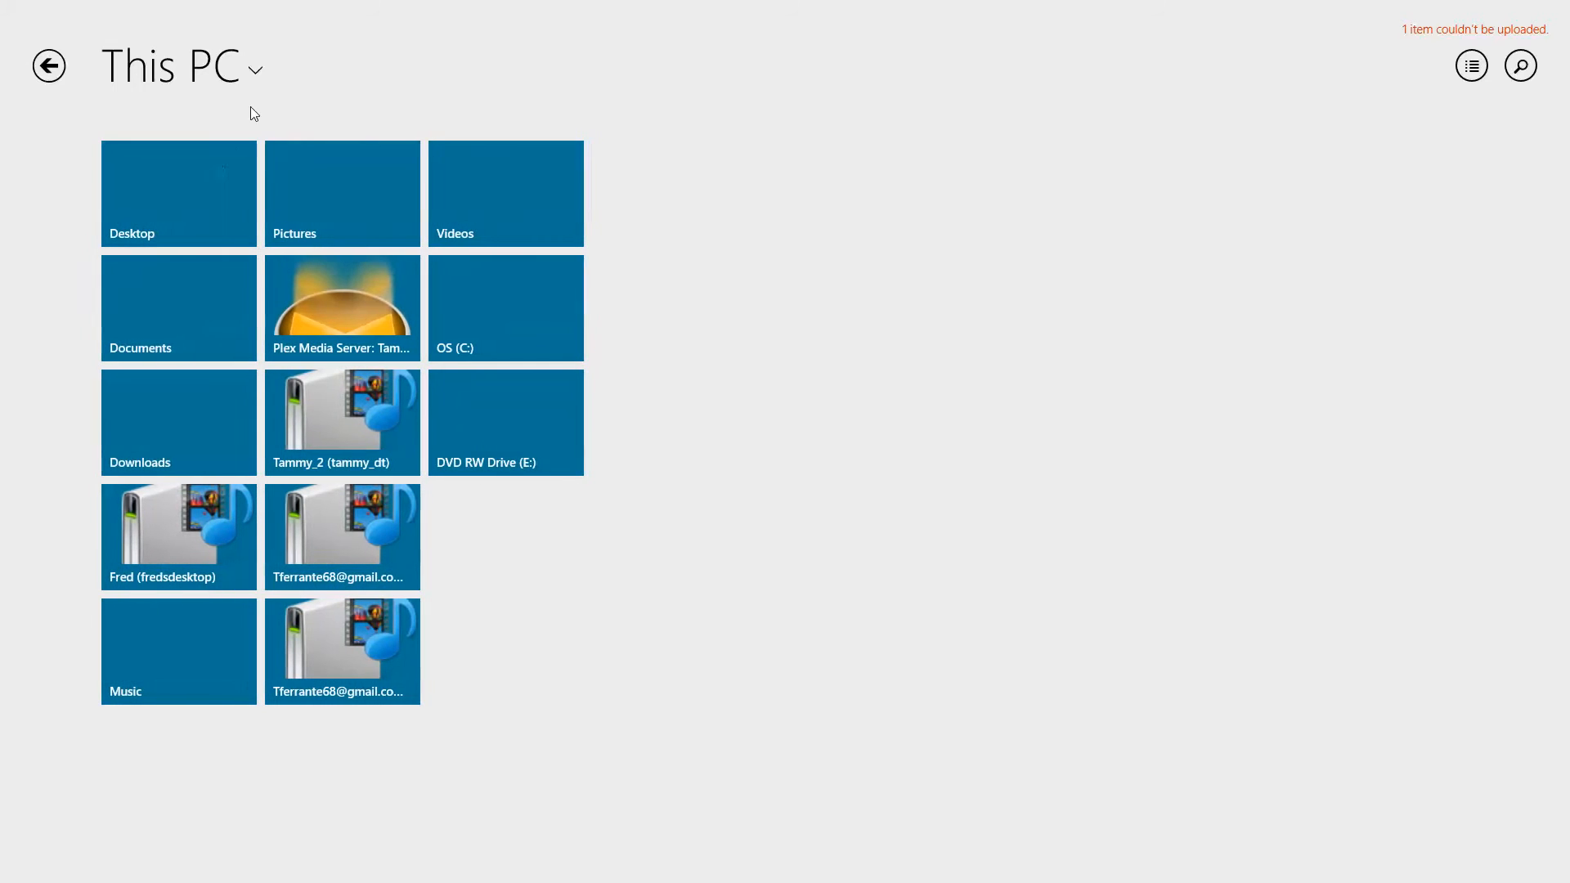
click(257, 73)
click(217, 126)
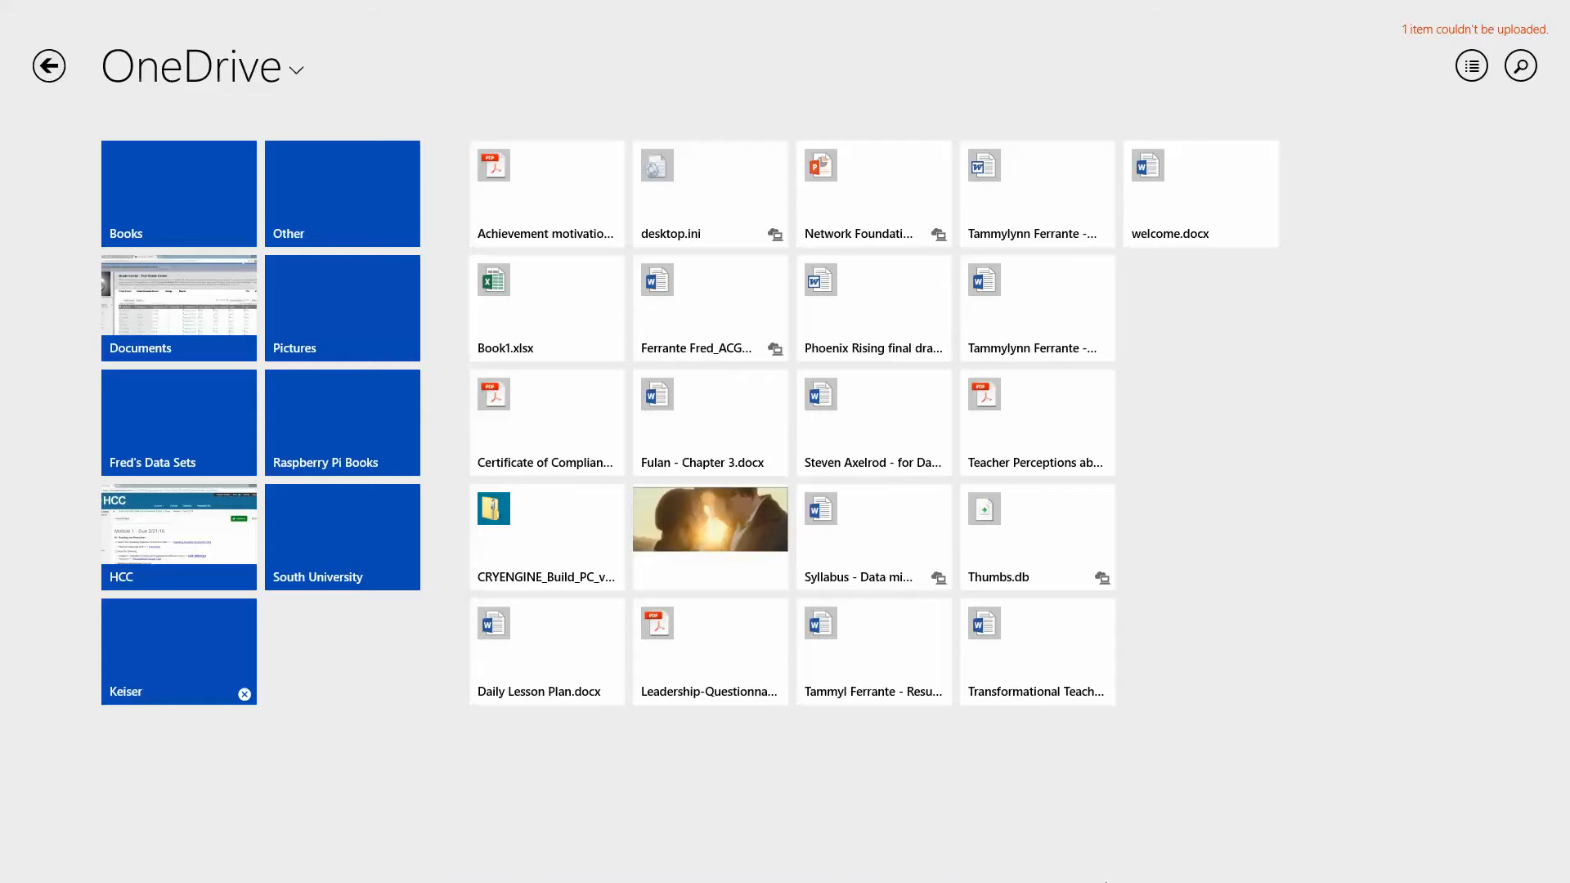
mouse_move(977, 880)
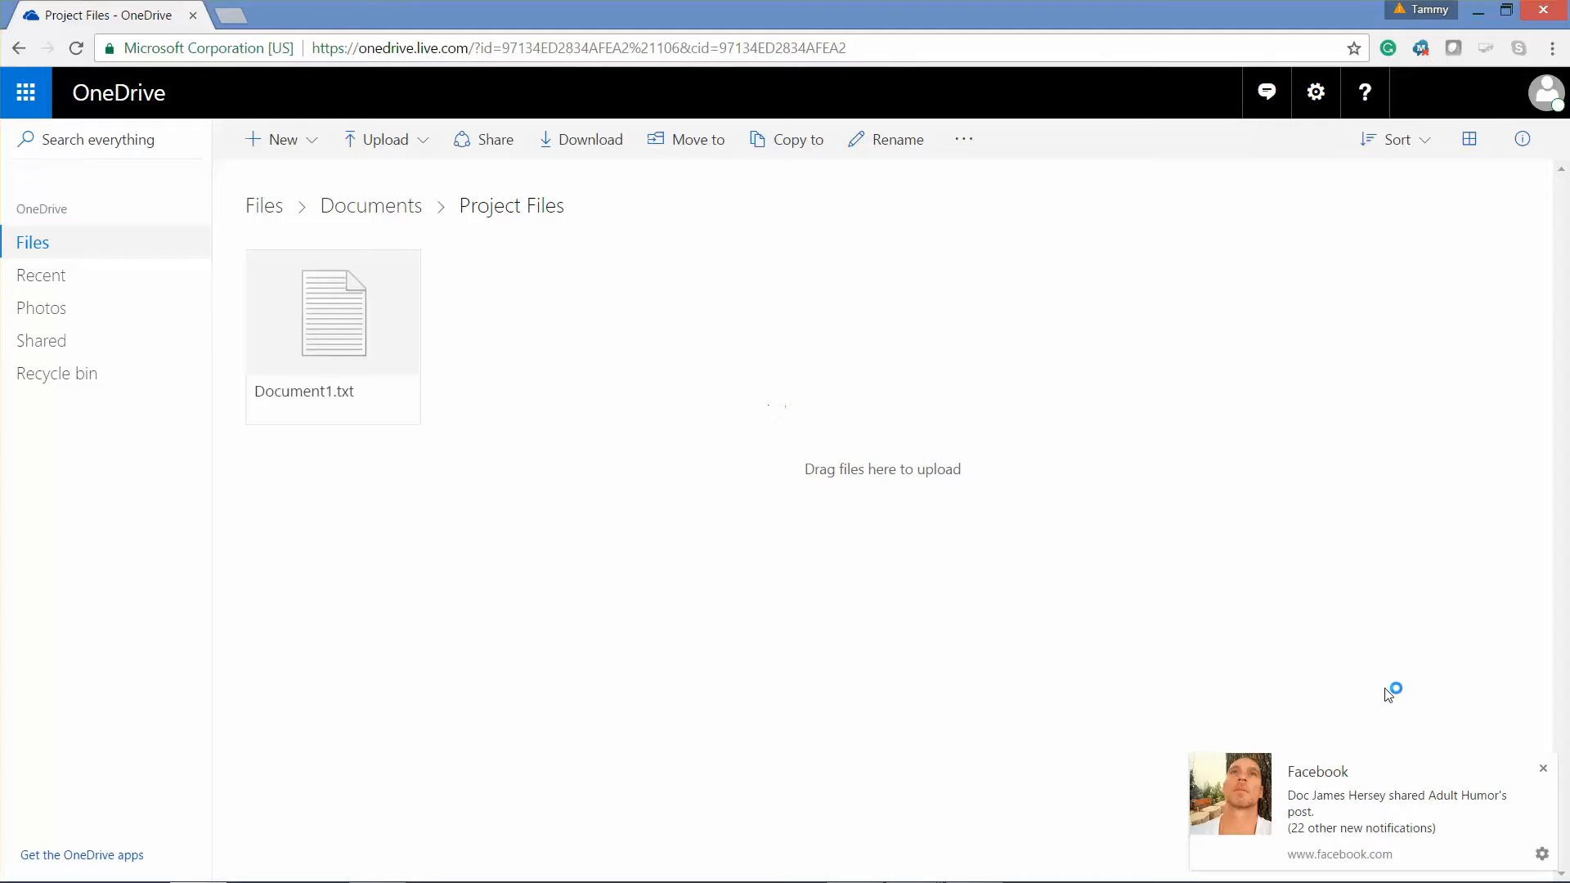
- Dismiss the Facebook notification and launch OneDrive from Start inside the Win8B VM
click(1543, 759)
mouse_move(872, 880)
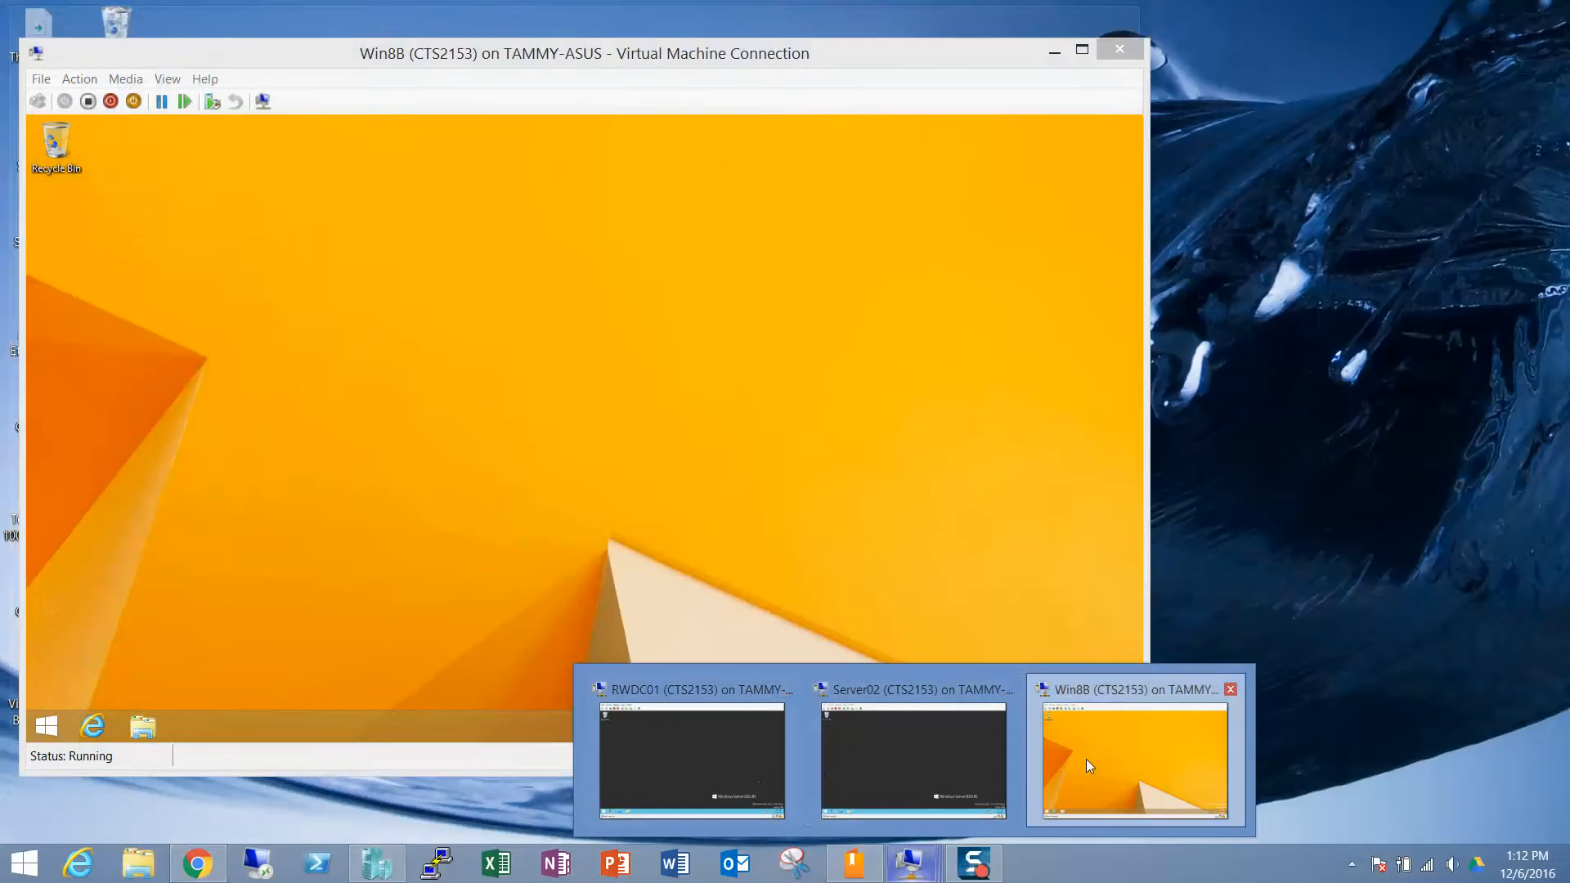
click(1086, 761)
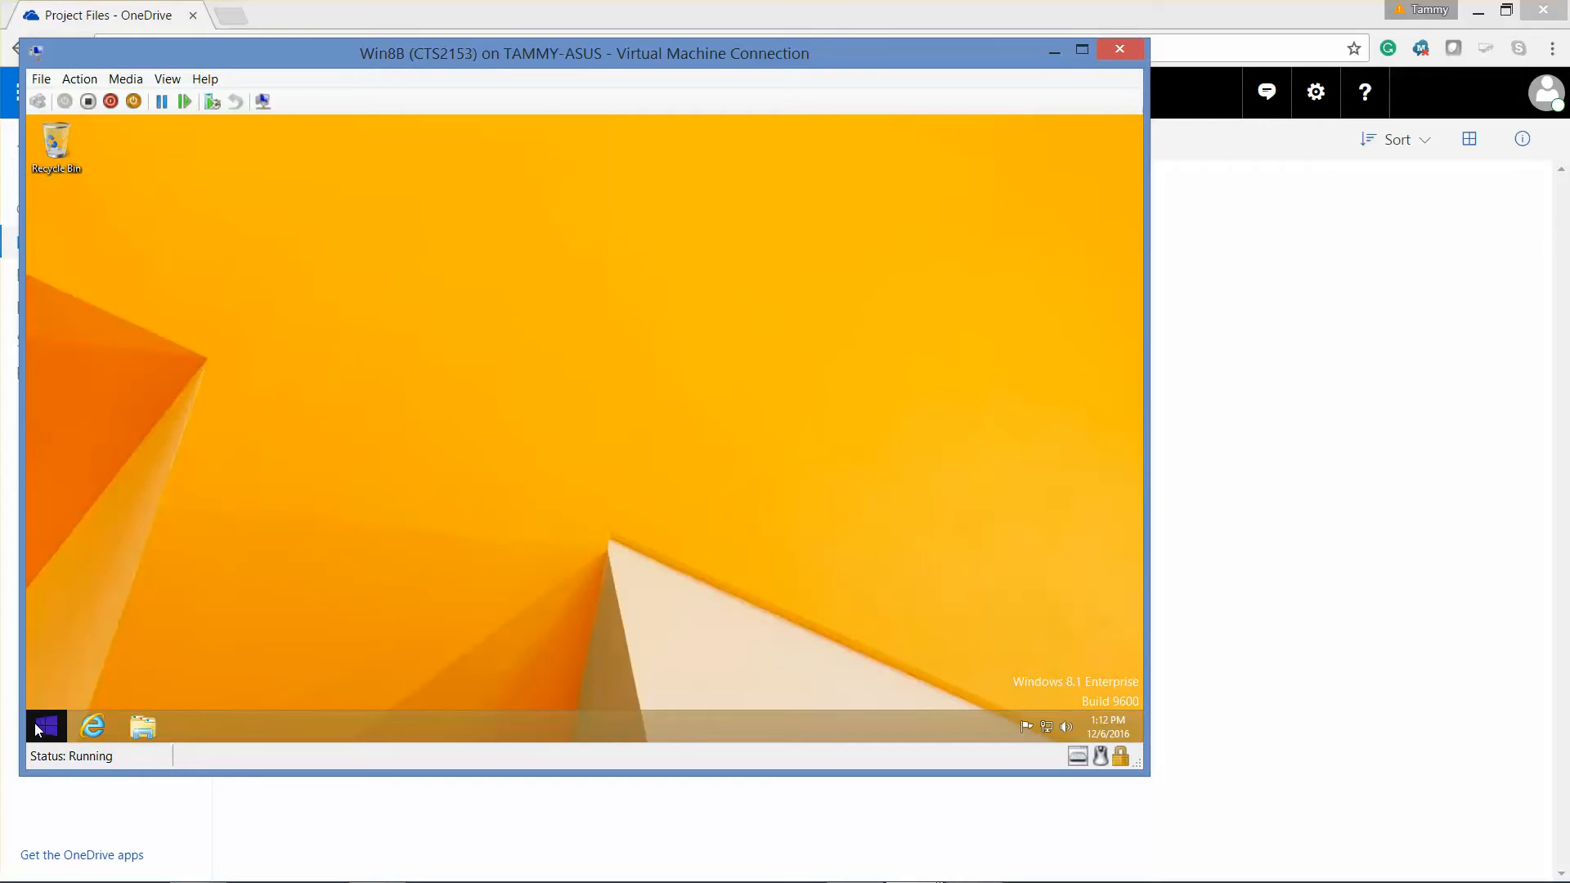
click(36, 729)
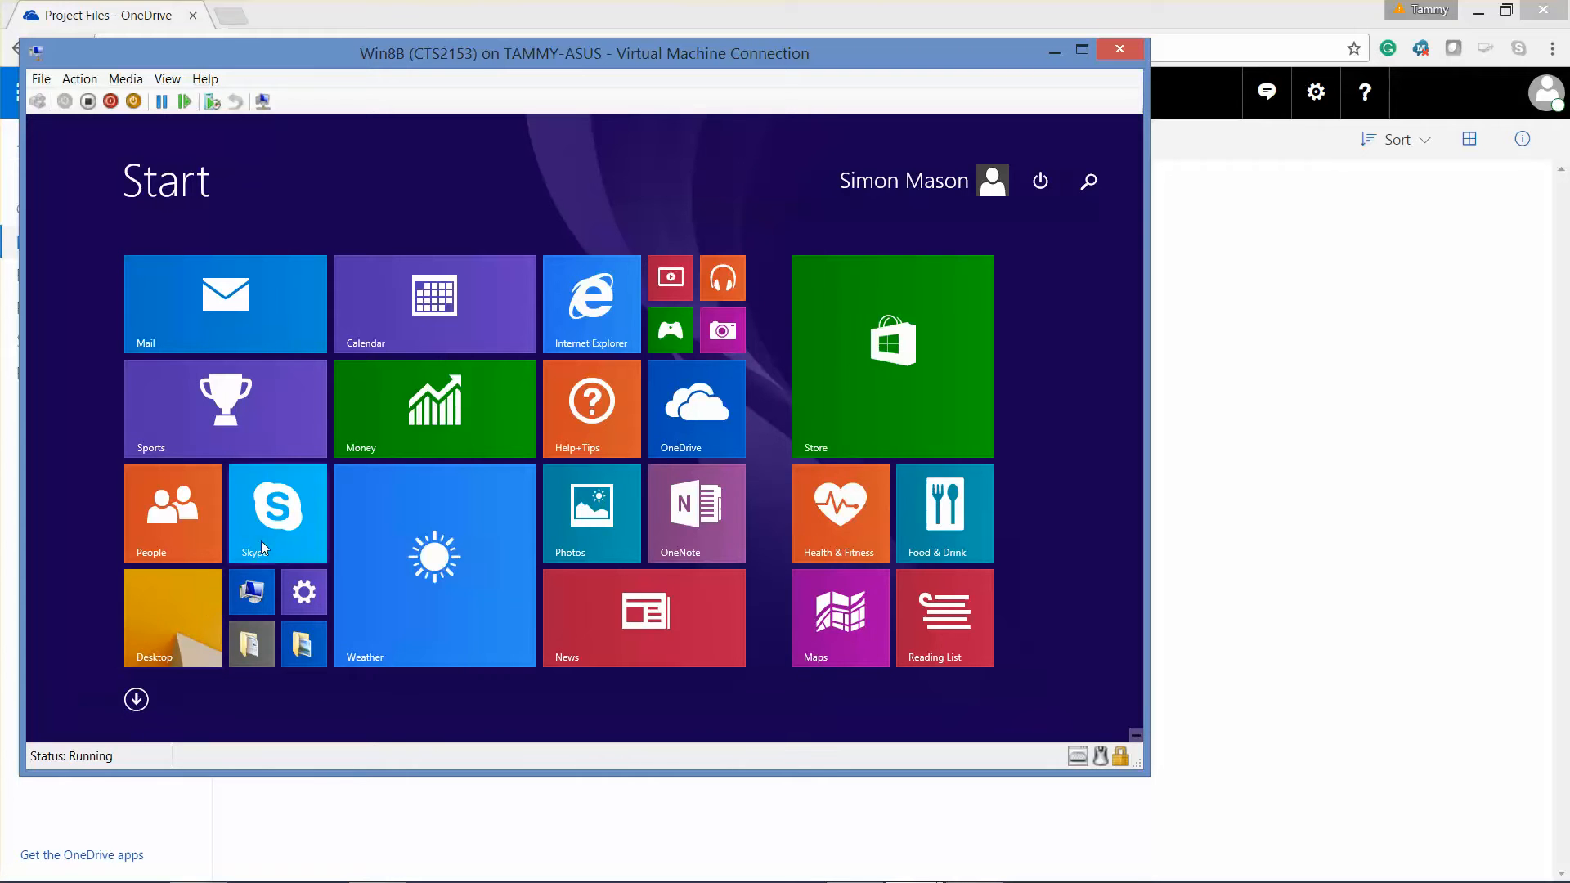
click(678, 434)
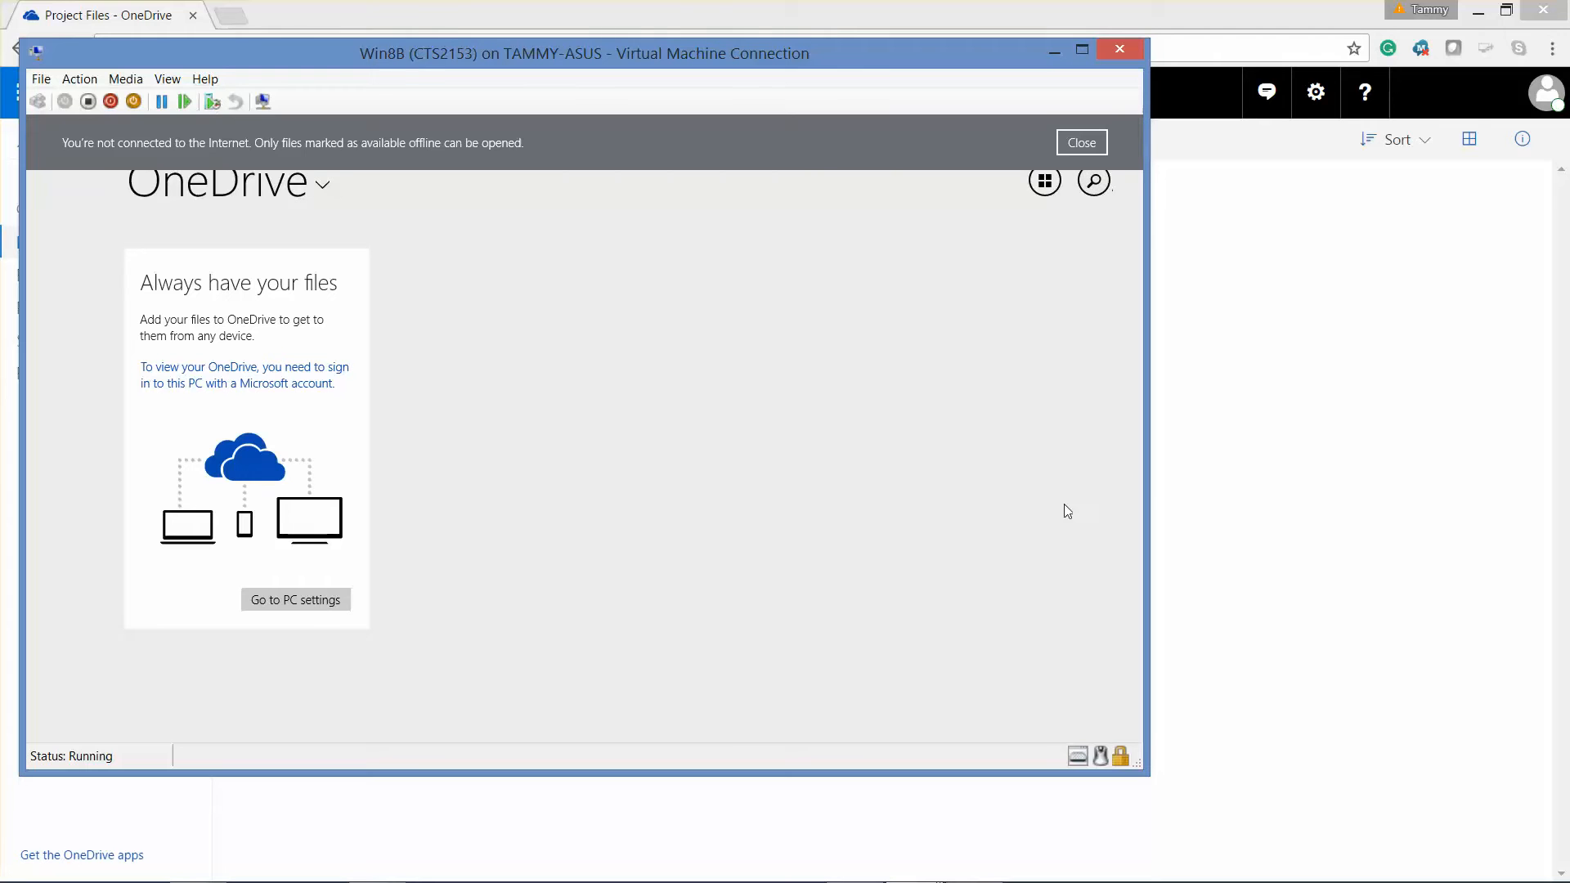
- Dismiss the no-Internet notice, close the VM's OneDrive app, and minimize the VM window
click(1090, 143)
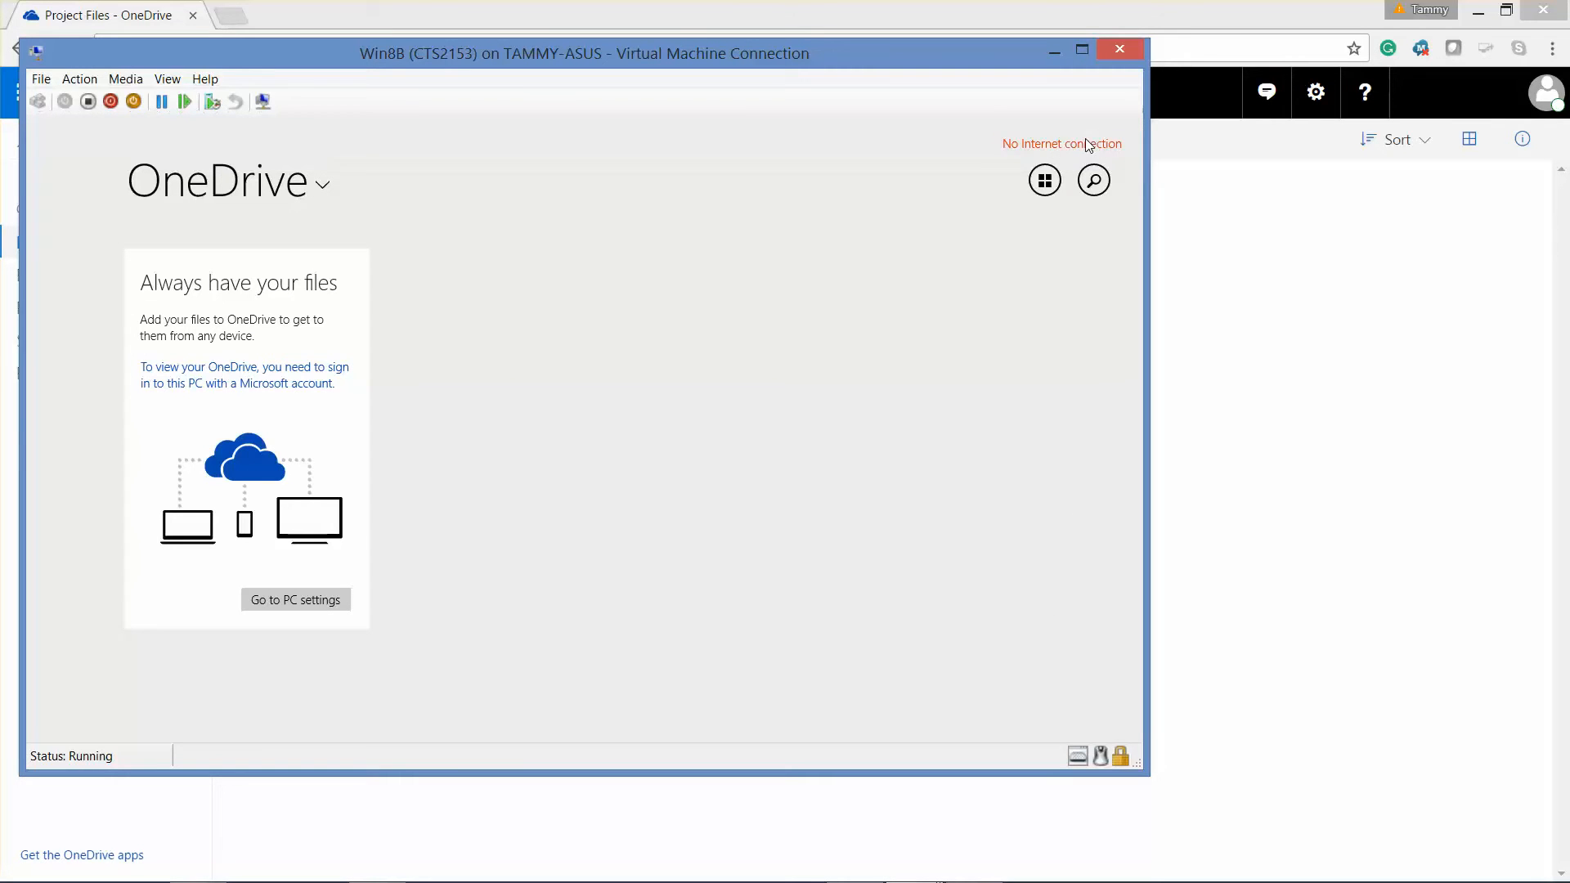
mouse_move(1112, 115)
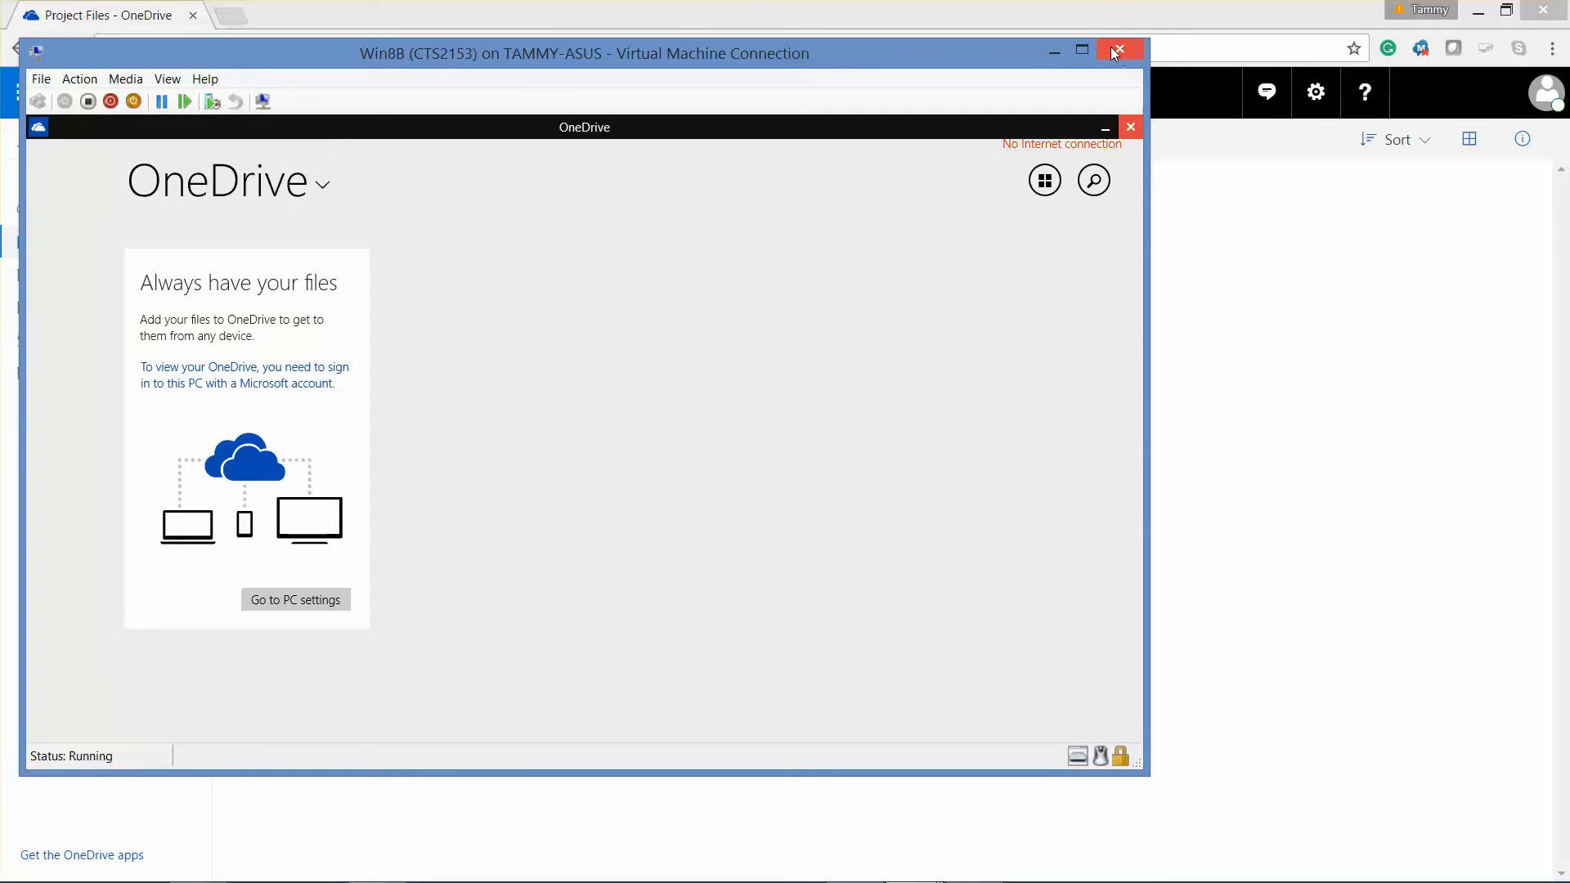
click(1132, 129)
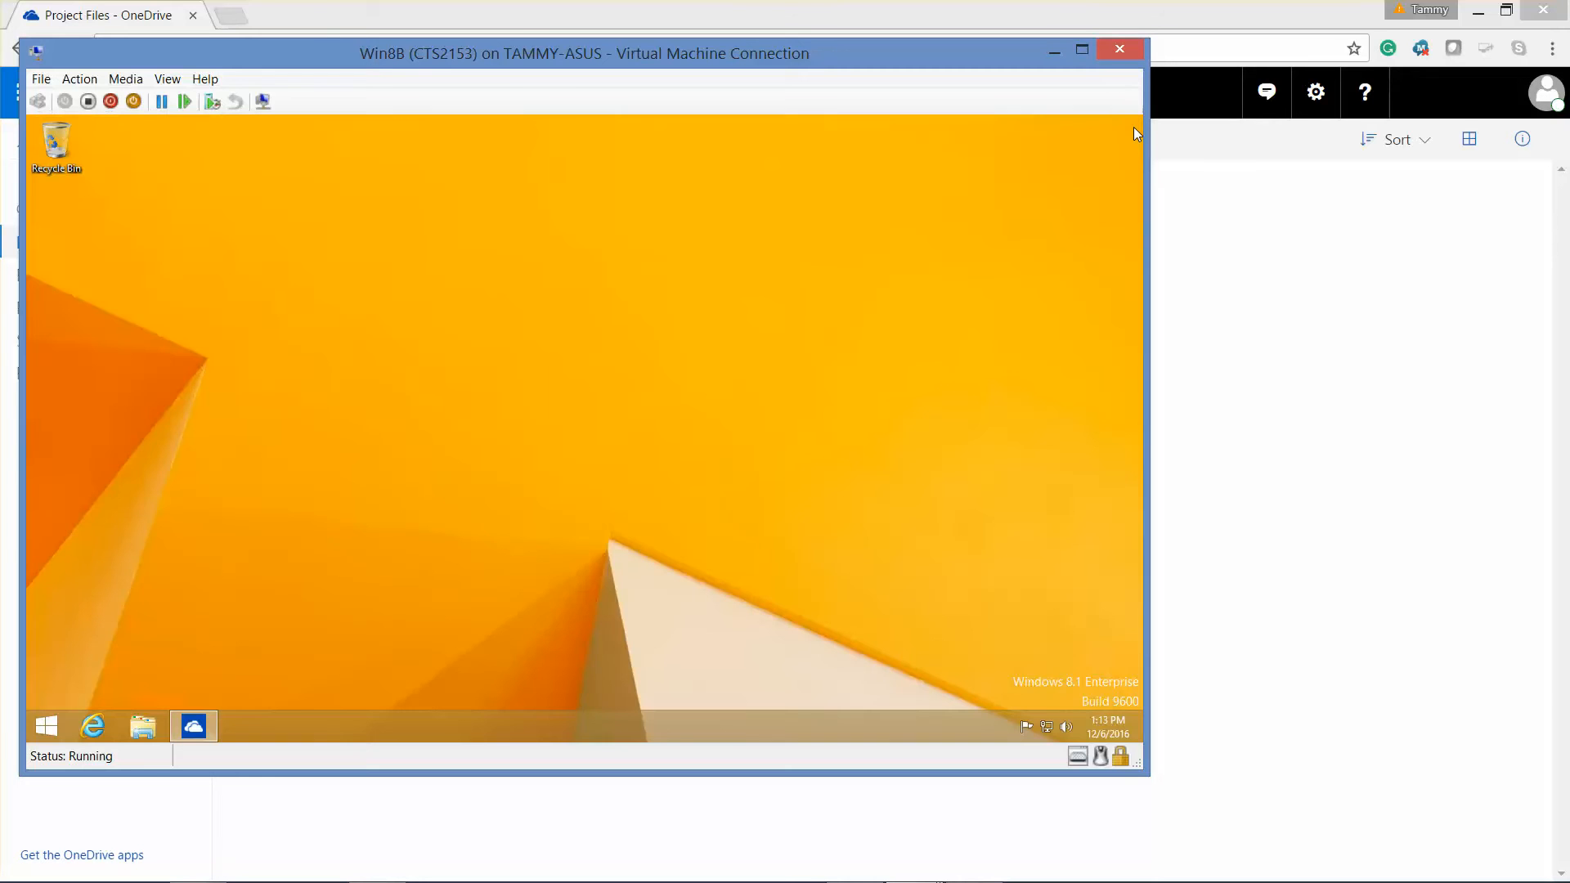
click(1063, 52)
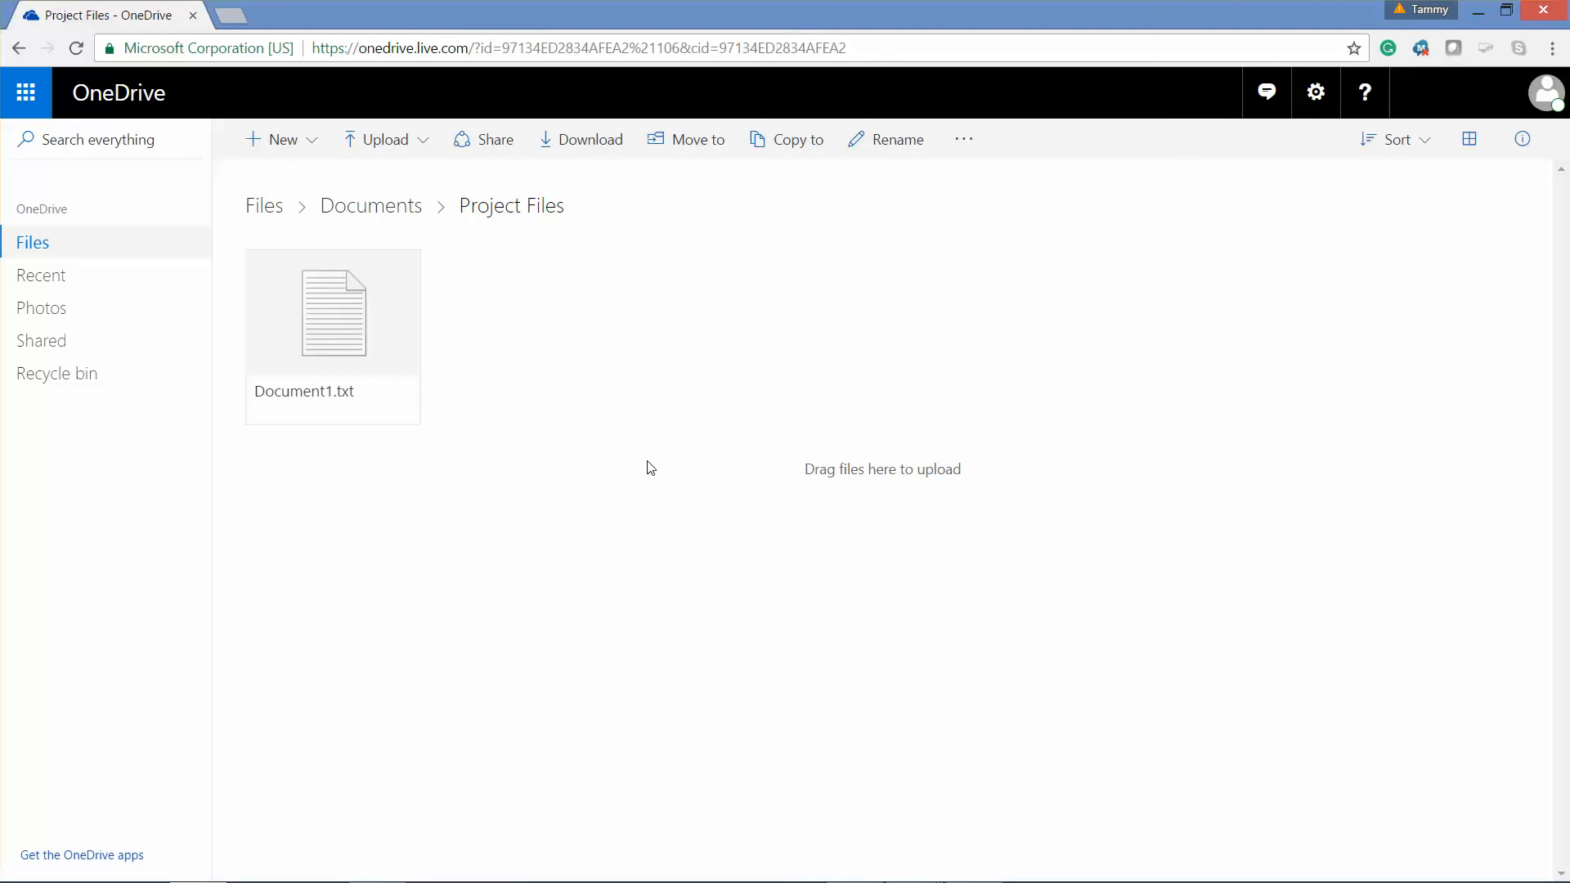
mouse_move(792, 867)
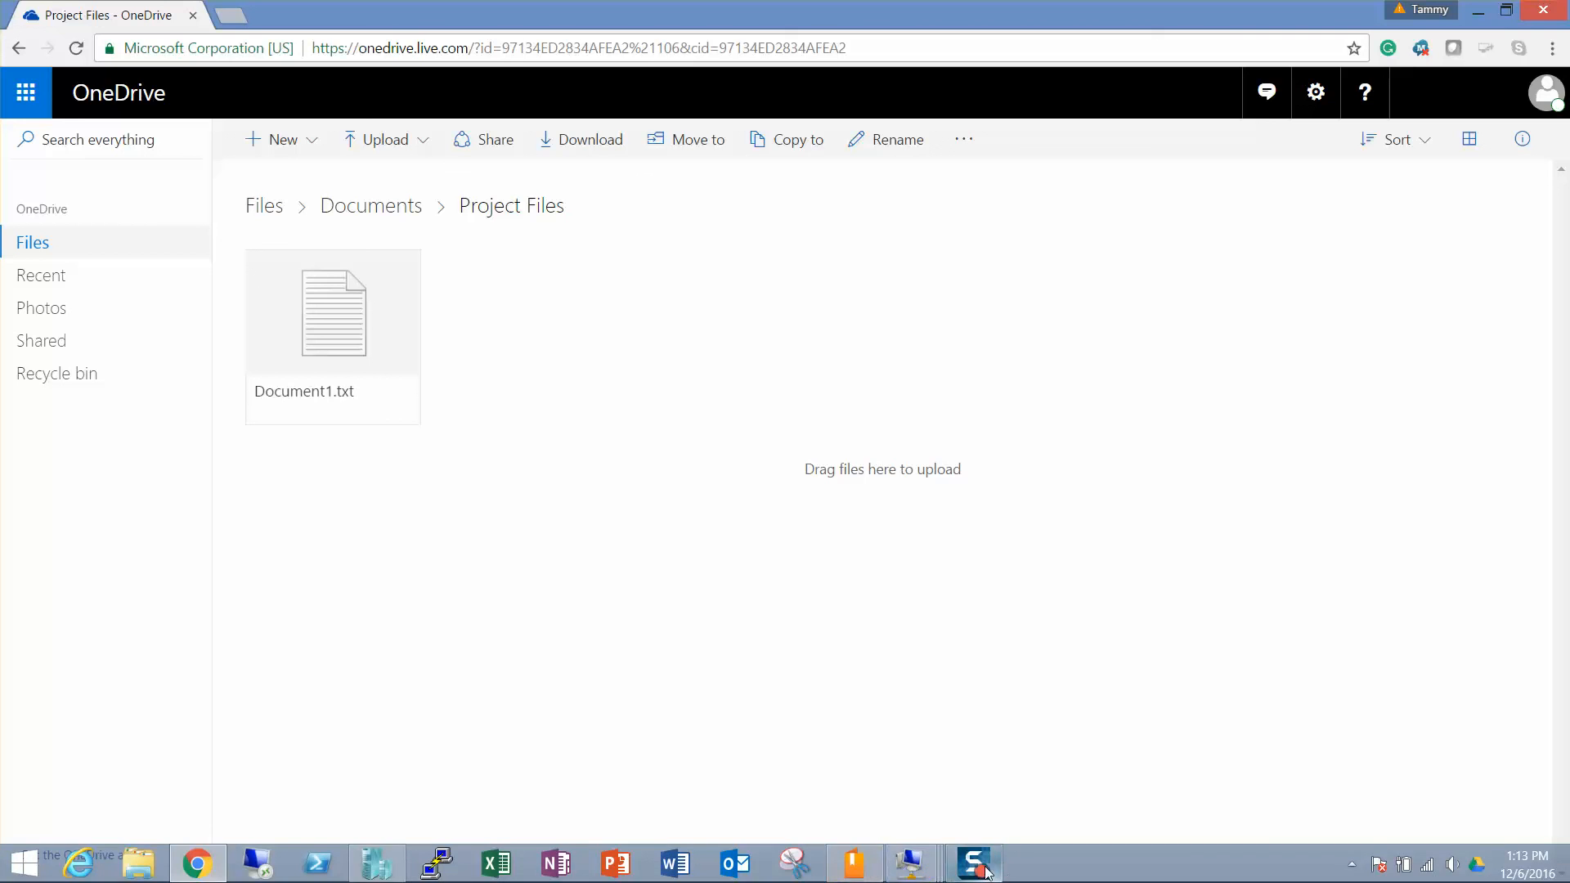